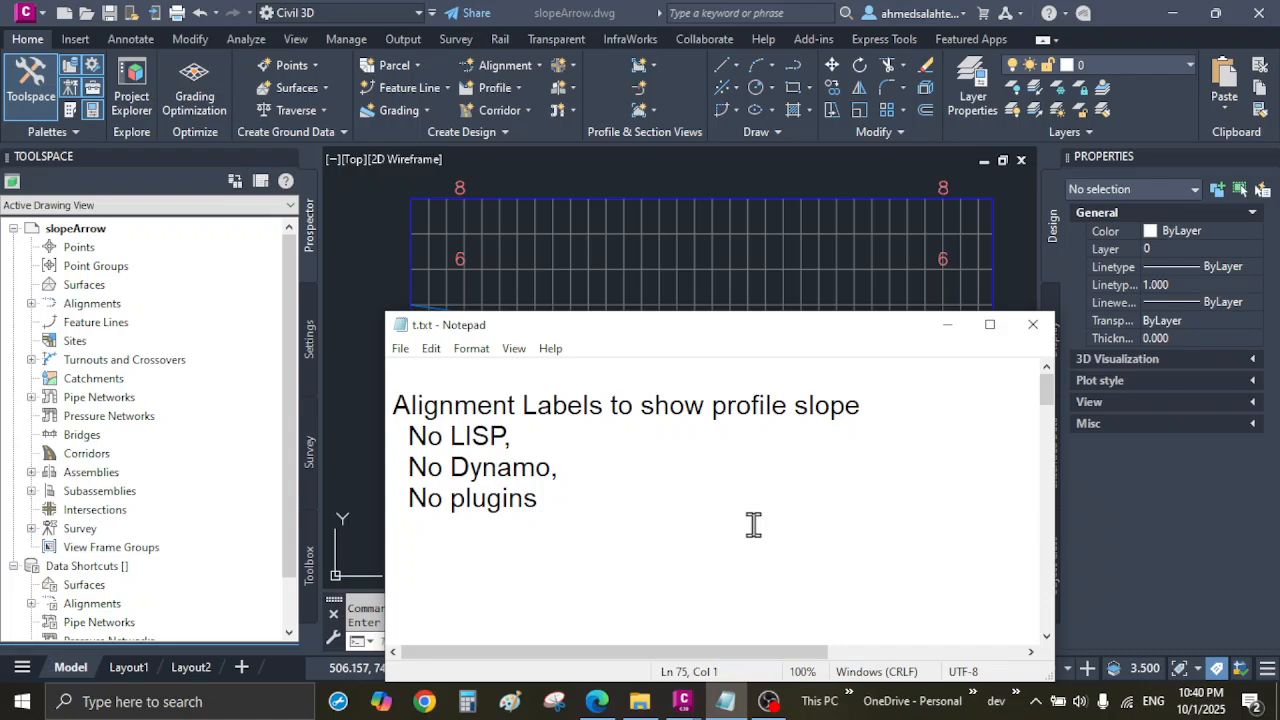
Examine the direction arrow labels along the alignment below the profile view, checking that they are separate from the alignment itself
{"action": "left_click", "coordinate": [944, 324]}
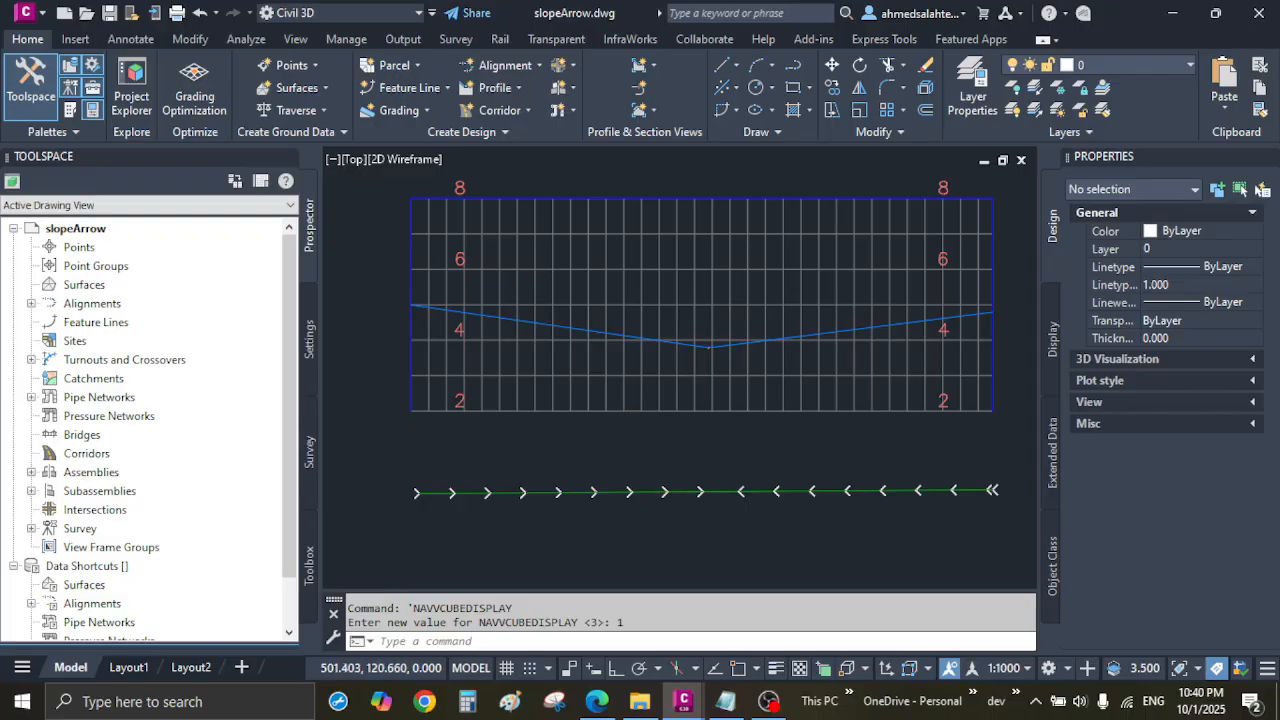
{"action": "scroll", "coordinate": [623, 420], "scroll_direction": "down", "scroll_amount": 1}
{"action": "scroll", "coordinate": [652, 419], "scroll_direction": "up", "scroll_amount": 1}
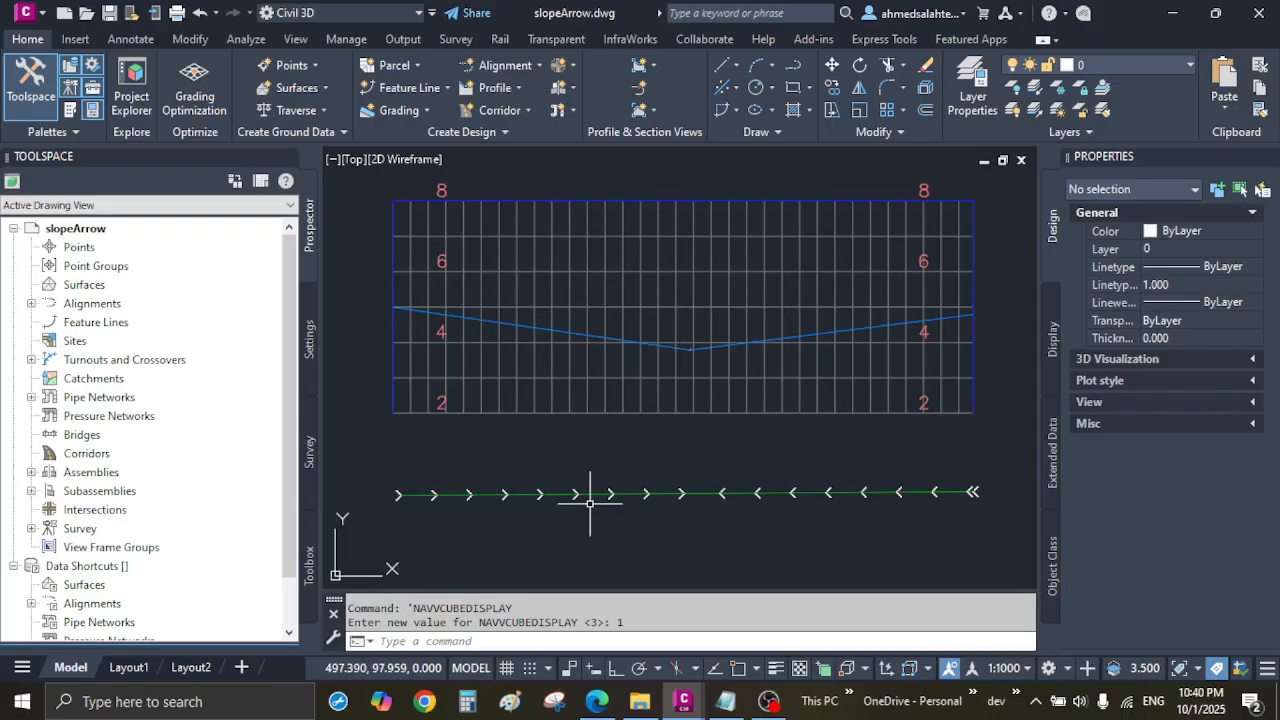
{"action": "scroll", "coordinate": [593, 501], "scroll_direction": "up", "scroll_amount": 2}
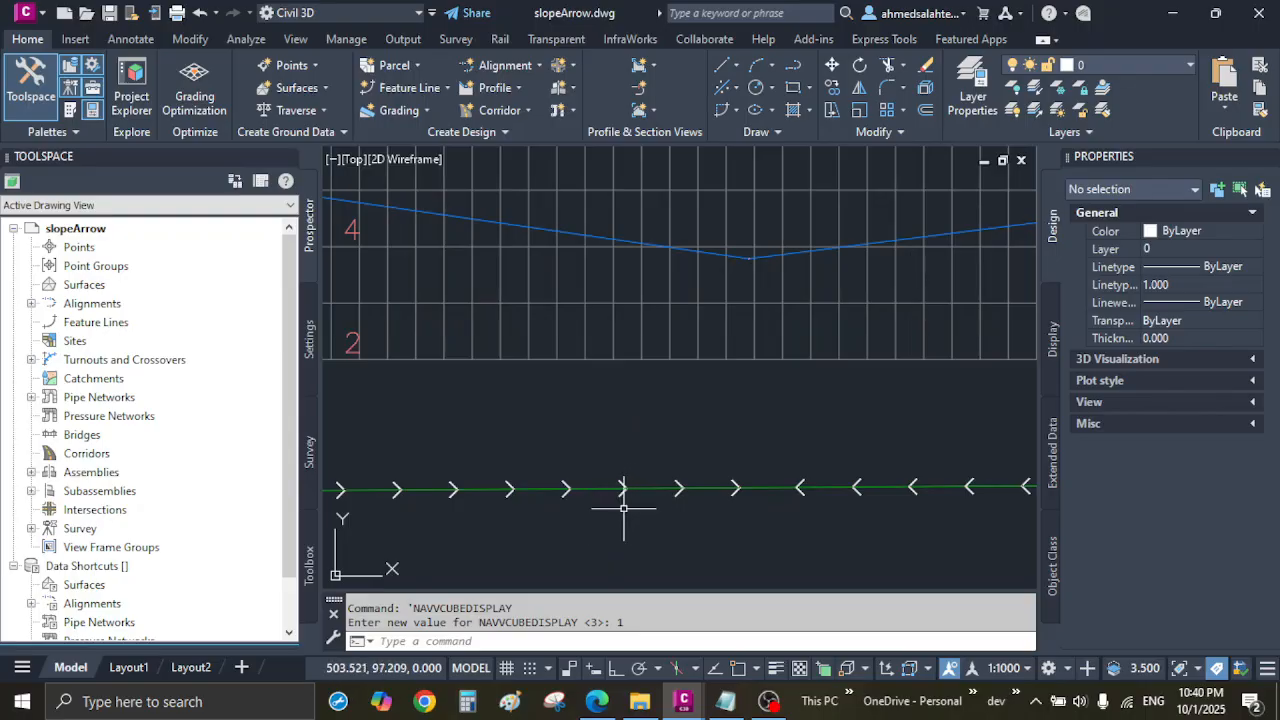
{"action": "scroll", "coordinate": [623, 509], "scroll_direction": "down", "scroll_amount": 2}
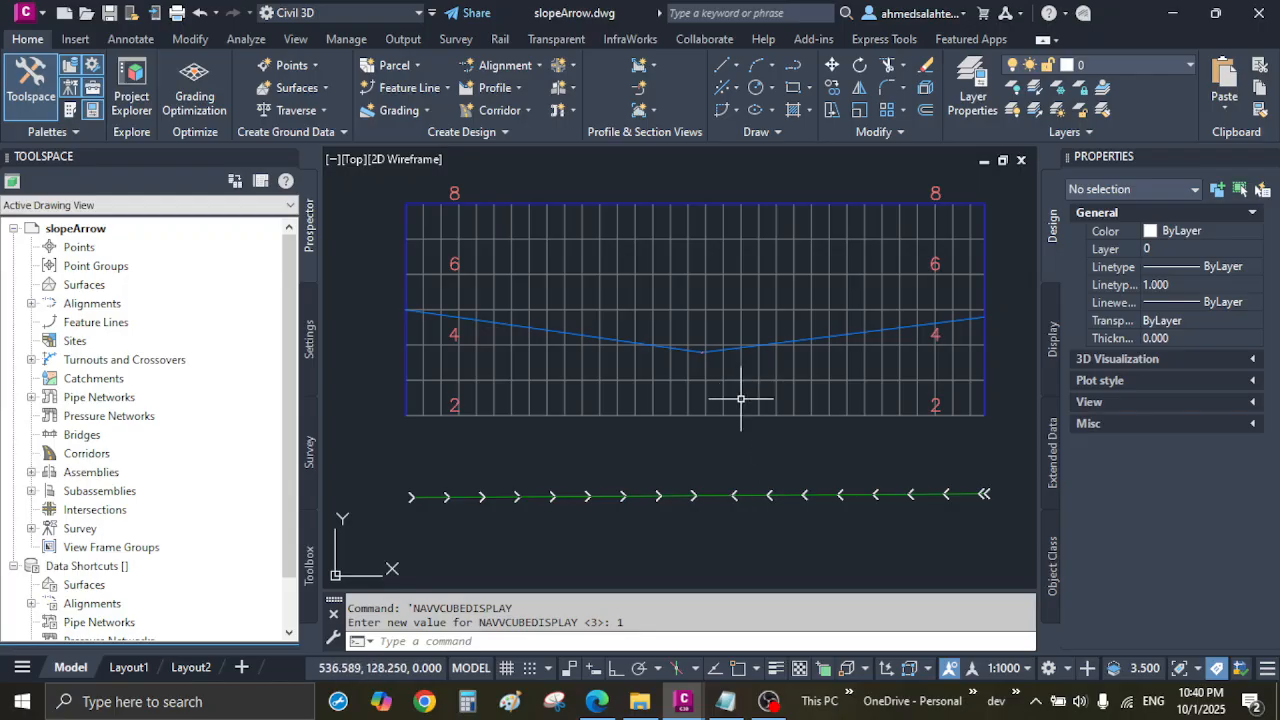
{"action": "scroll", "coordinate": [724, 498], "scroll_direction": "up", "scroll_amount": 4}
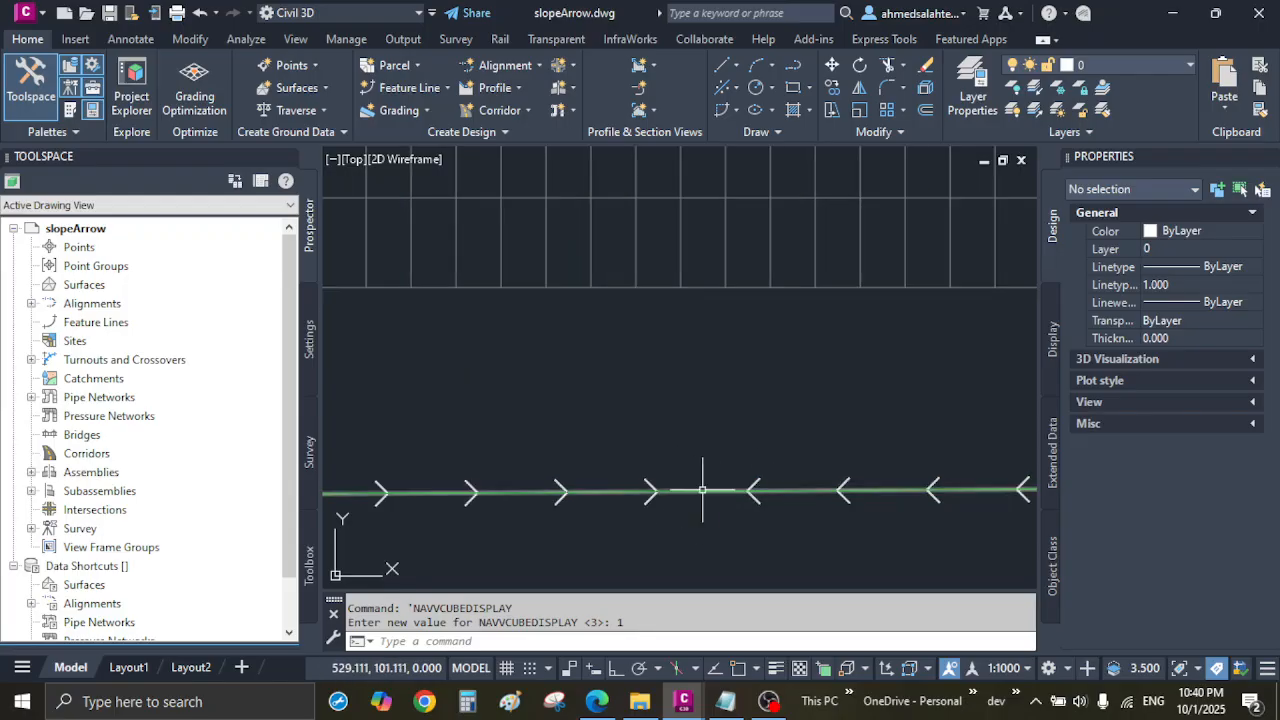
{"action": "left_click", "coordinate": [703, 490]}
{"action": "left_click", "coordinate": [651, 488]}
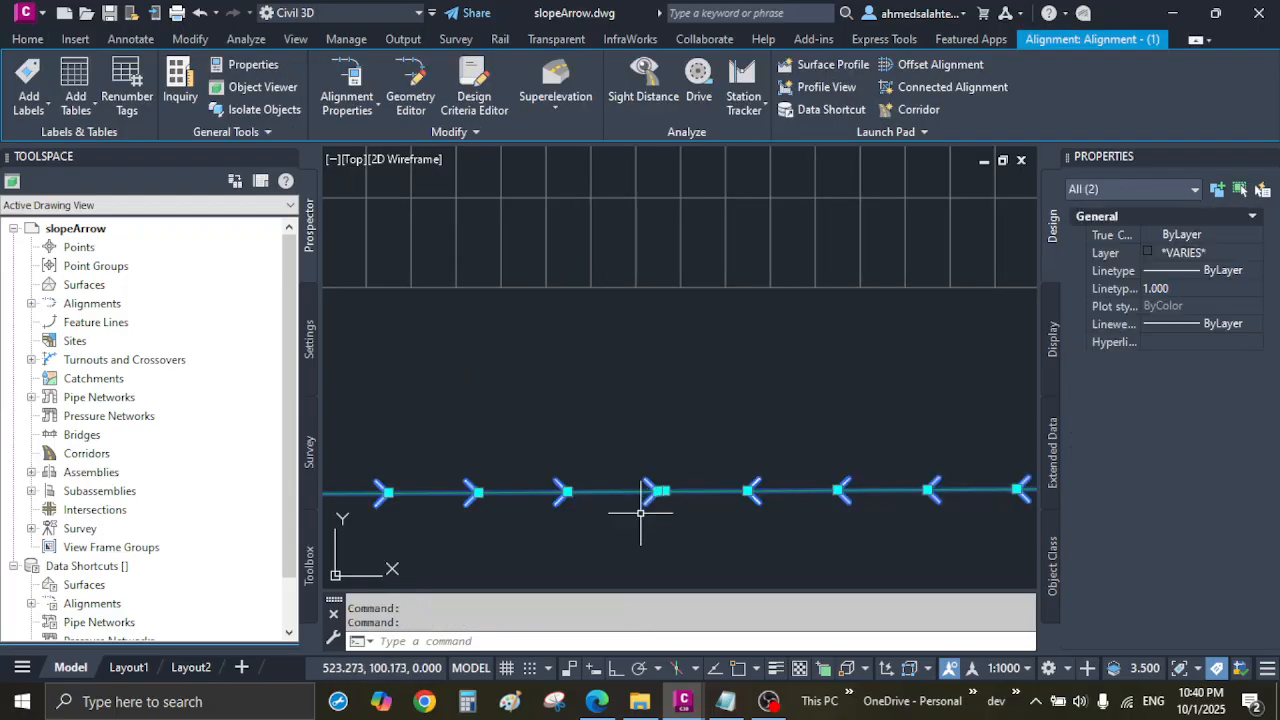
{"action": "key", "text": "Escape"}
{"action": "left_click", "coordinate": [650, 494]}
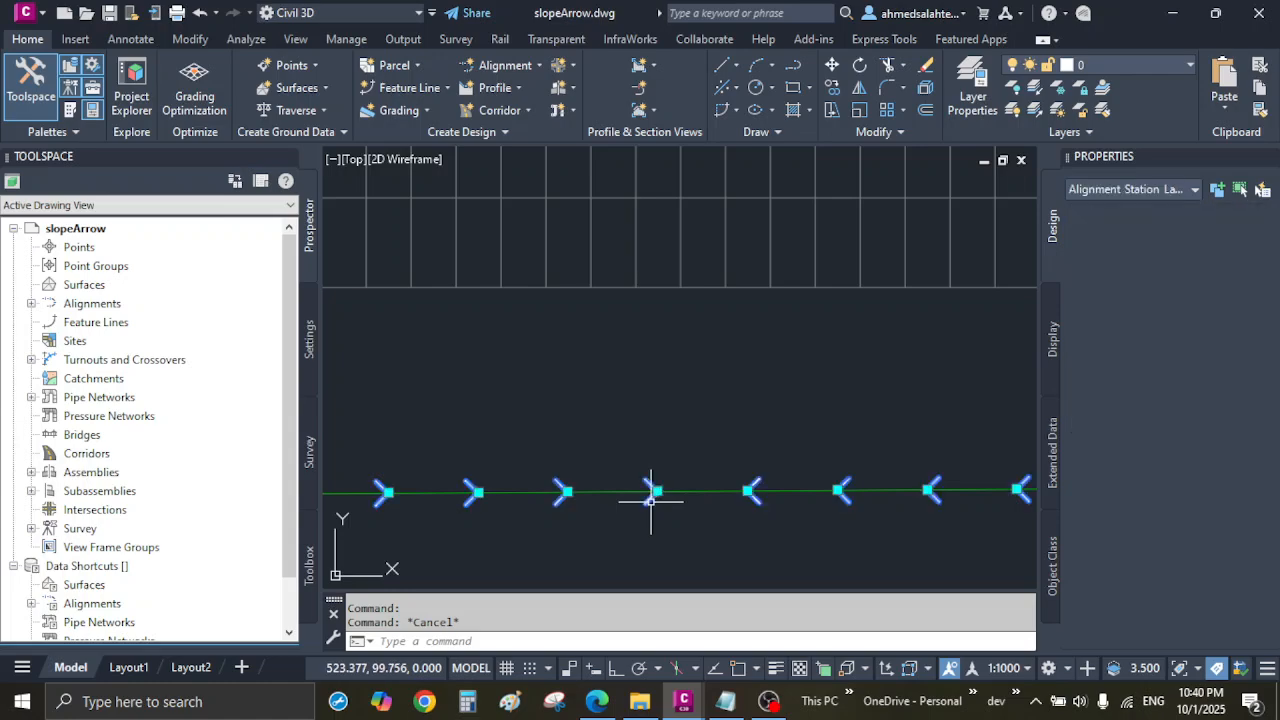
{"action": "key", "text": "Escape"}
{"action": "scroll", "coordinate": [655, 445], "scroll_direction": "down", "scroll_amount": 5}
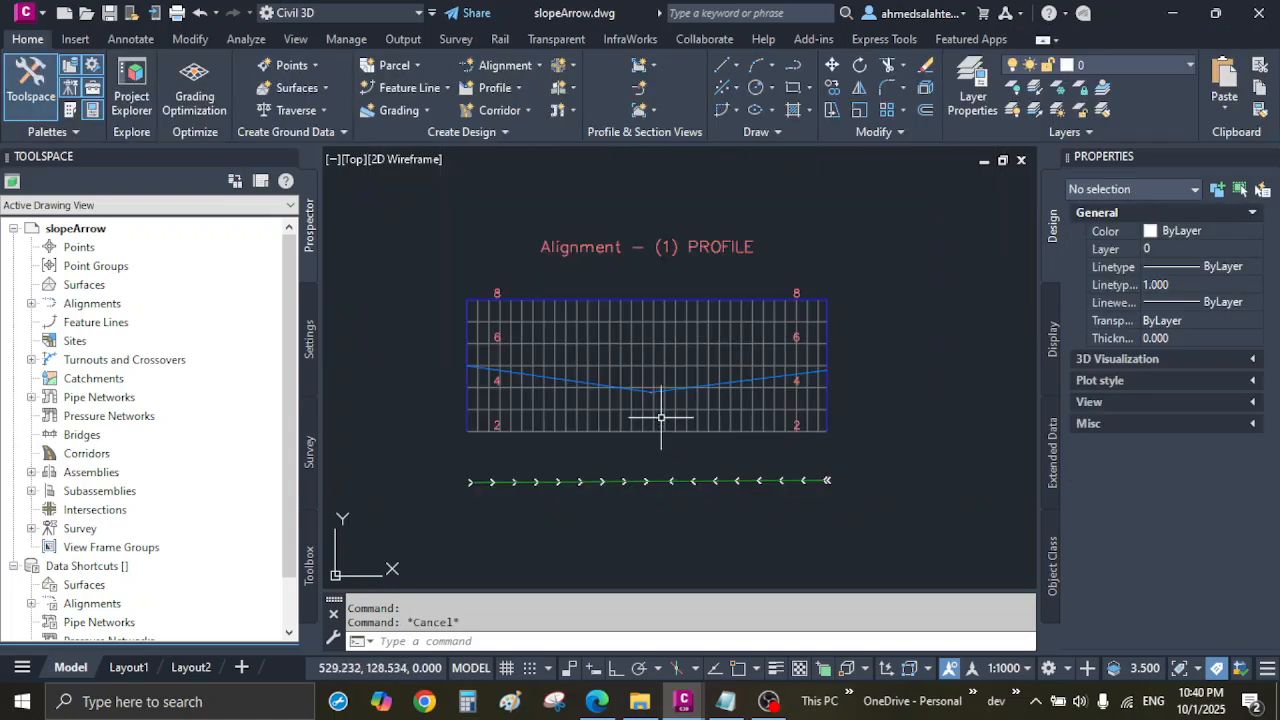
Raise the design profile's middle PVI, lower it to about elevation 3, and raise it again to about elevation 6.5
{"action": "left_click", "coordinate": [684, 386]}
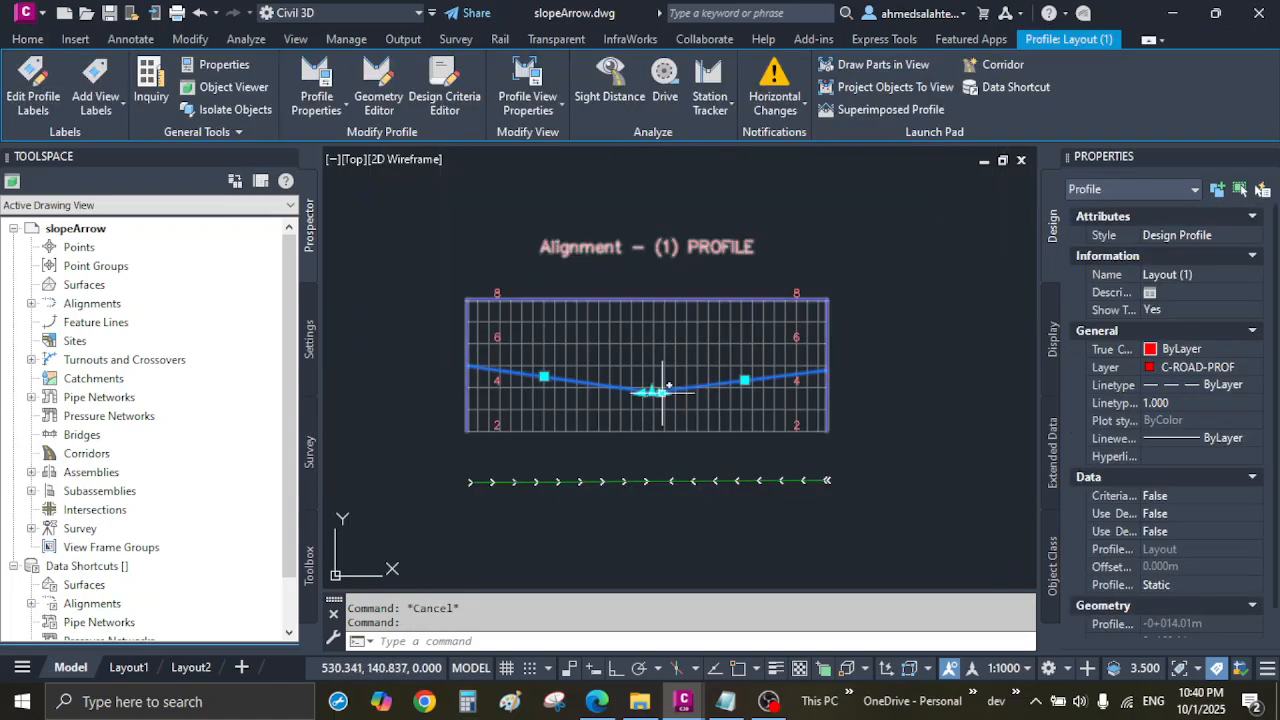
{"action": "left_click", "coordinate": [651, 391]}
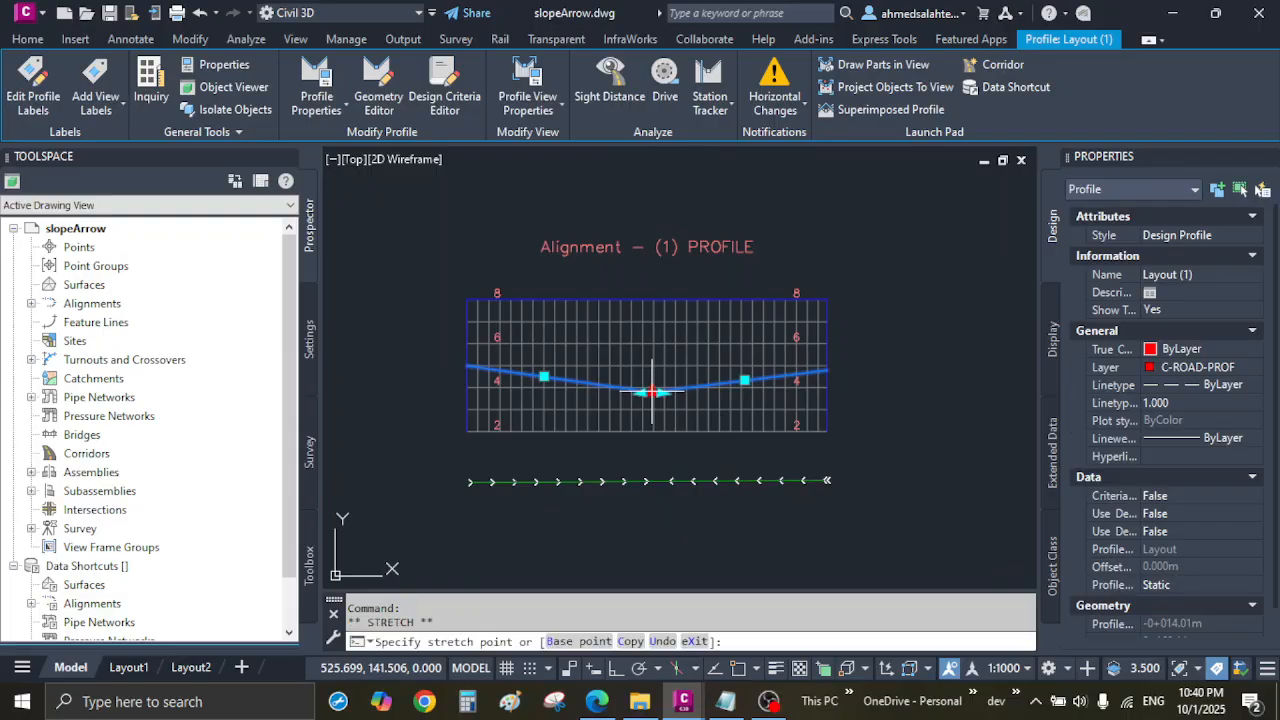
{"action": "left_click", "coordinate": [651, 328]}
{"action": "scroll", "coordinate": [640, 464], "scroll_direction": "up", "scroll_amount": 2}
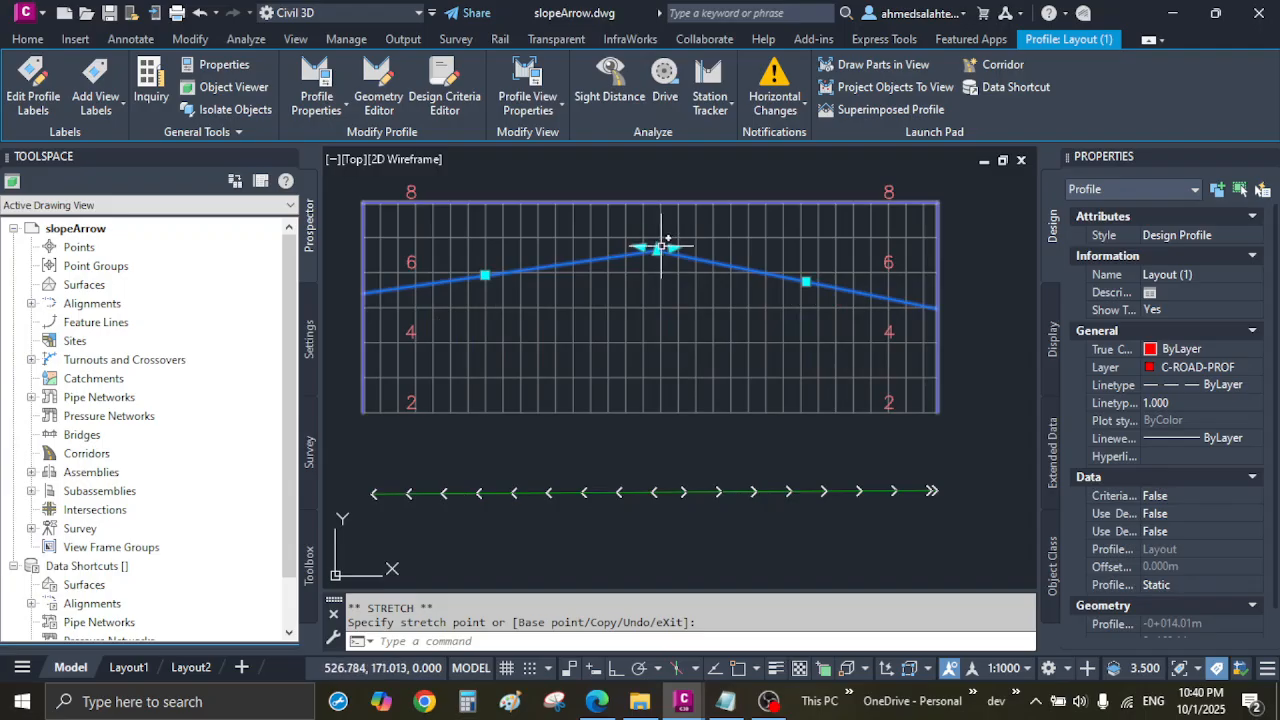
{"action": "left_click", "coordinate": [656, 249]}
{"action": "left_click", "coordinate": [654, 370]}
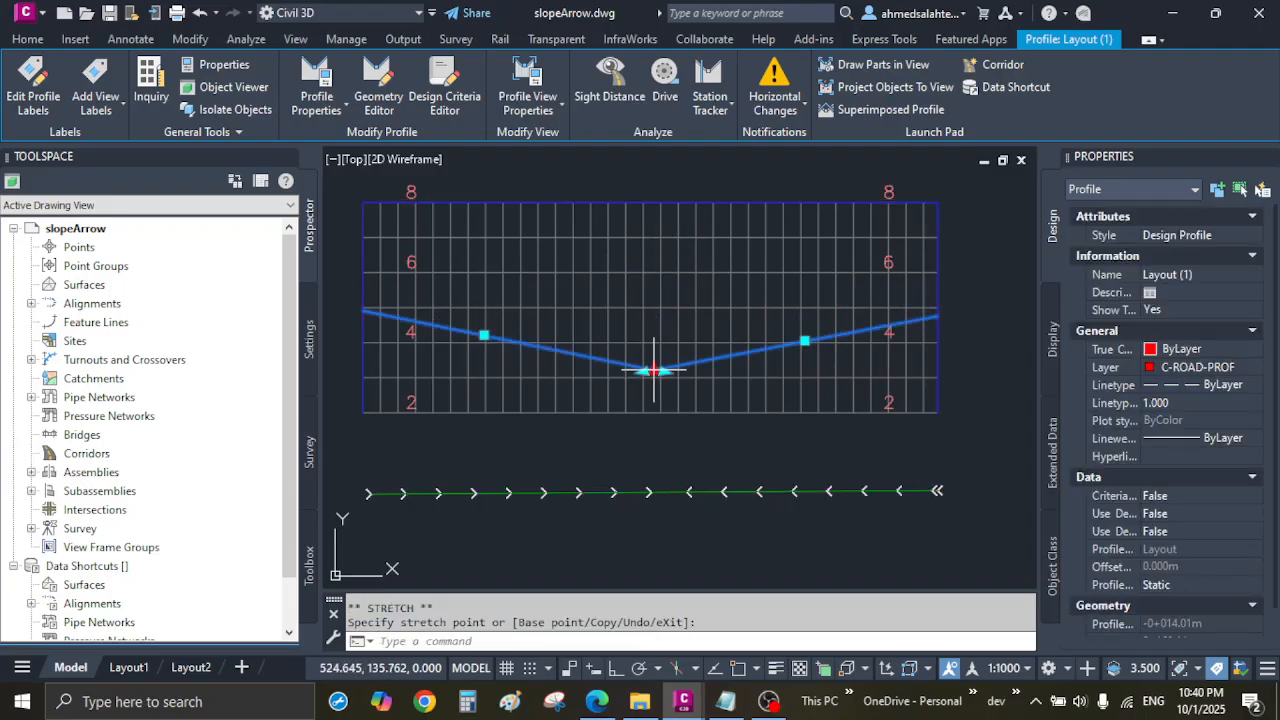
{"action": "left_click", "coordinate": [657, 370]}
{"action": "left_click", "coordinate": [650, 252]}
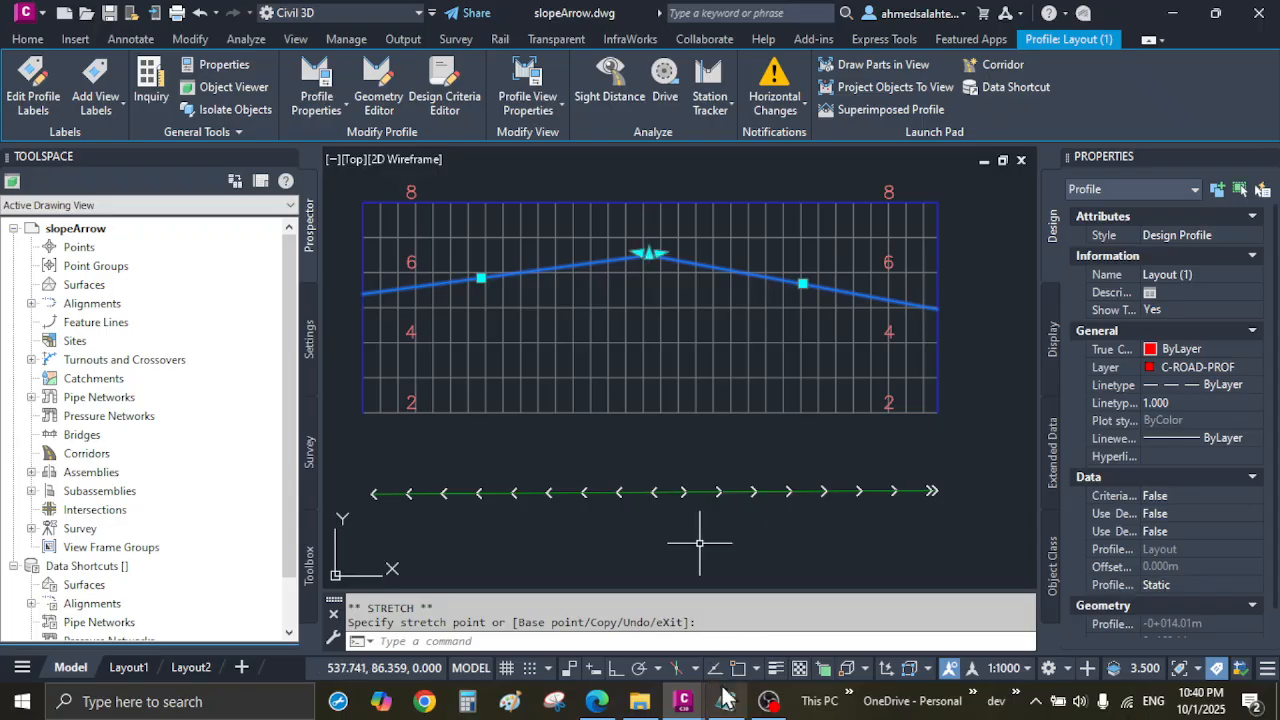
Read the t.txt notes in Notepad on the labeling method, return to the drawing and clear the profile selection
{"action": "left_click", "coordinate": [726, 700]}
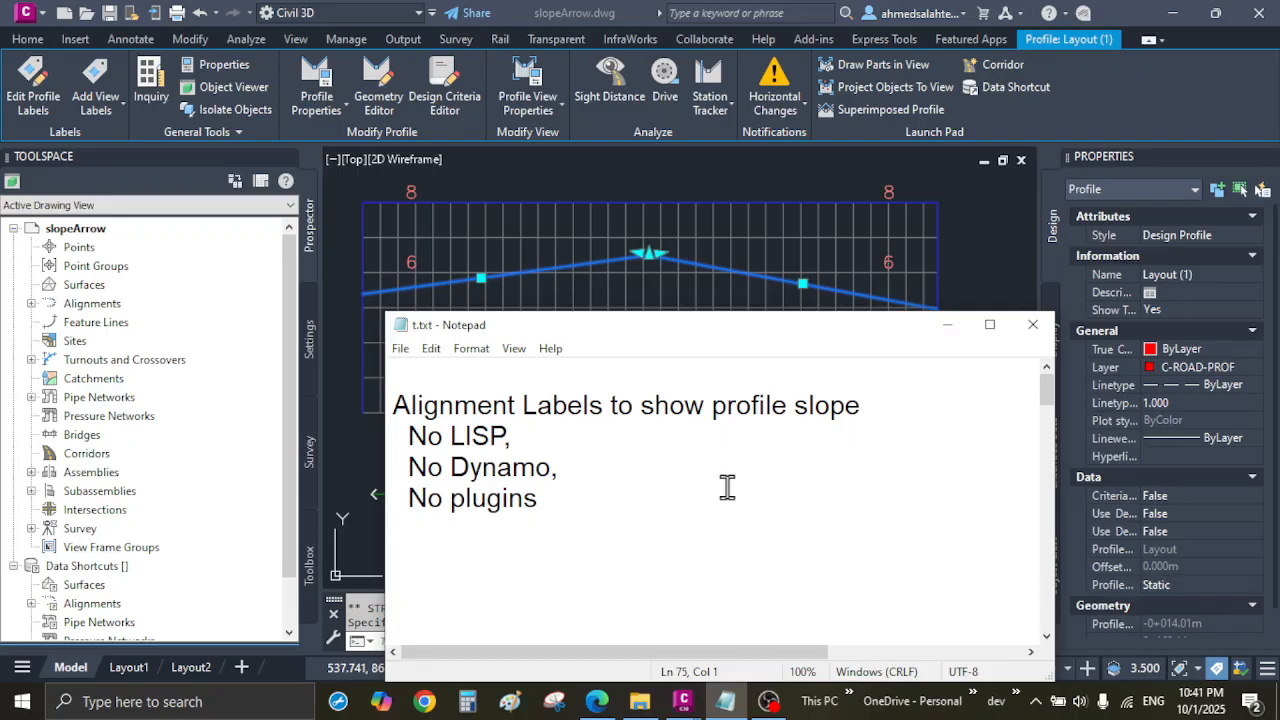
{"action": "scroll", "coordinate": [727, 487], "scroll_direction": "down", "scroll_amount": 3}
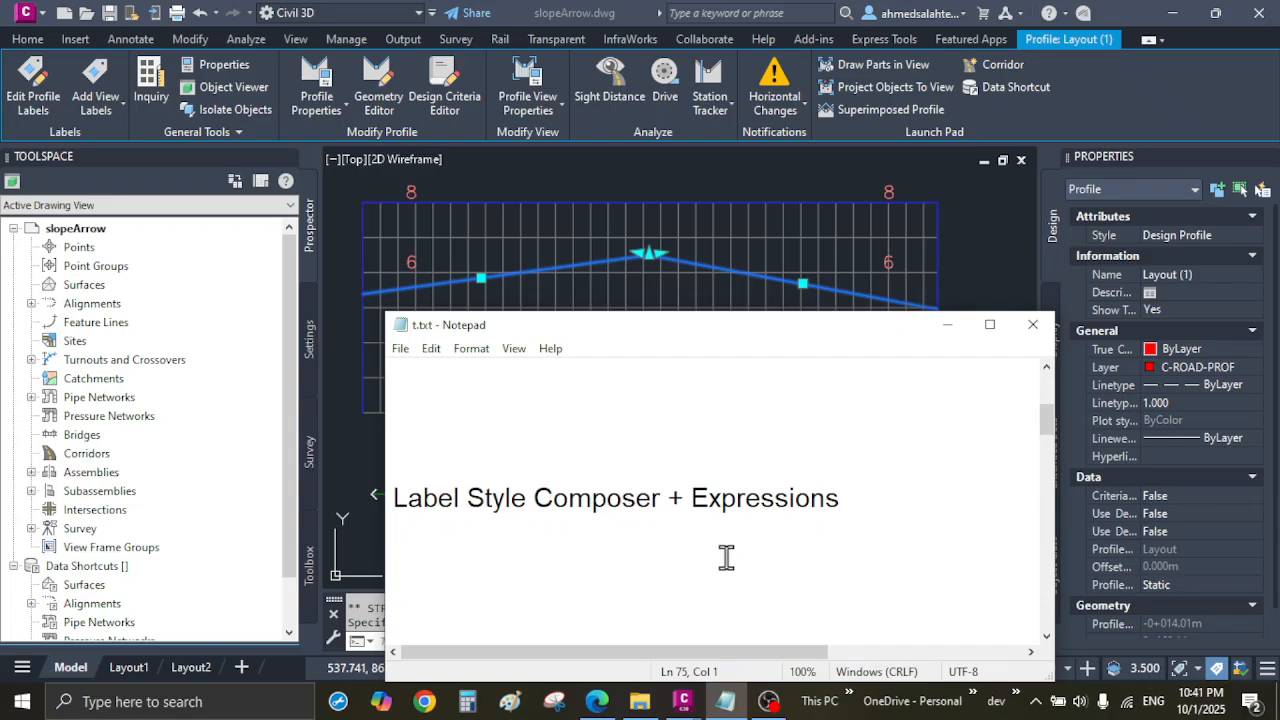
{"action": "left_click", "coordinate": [947, 328]}
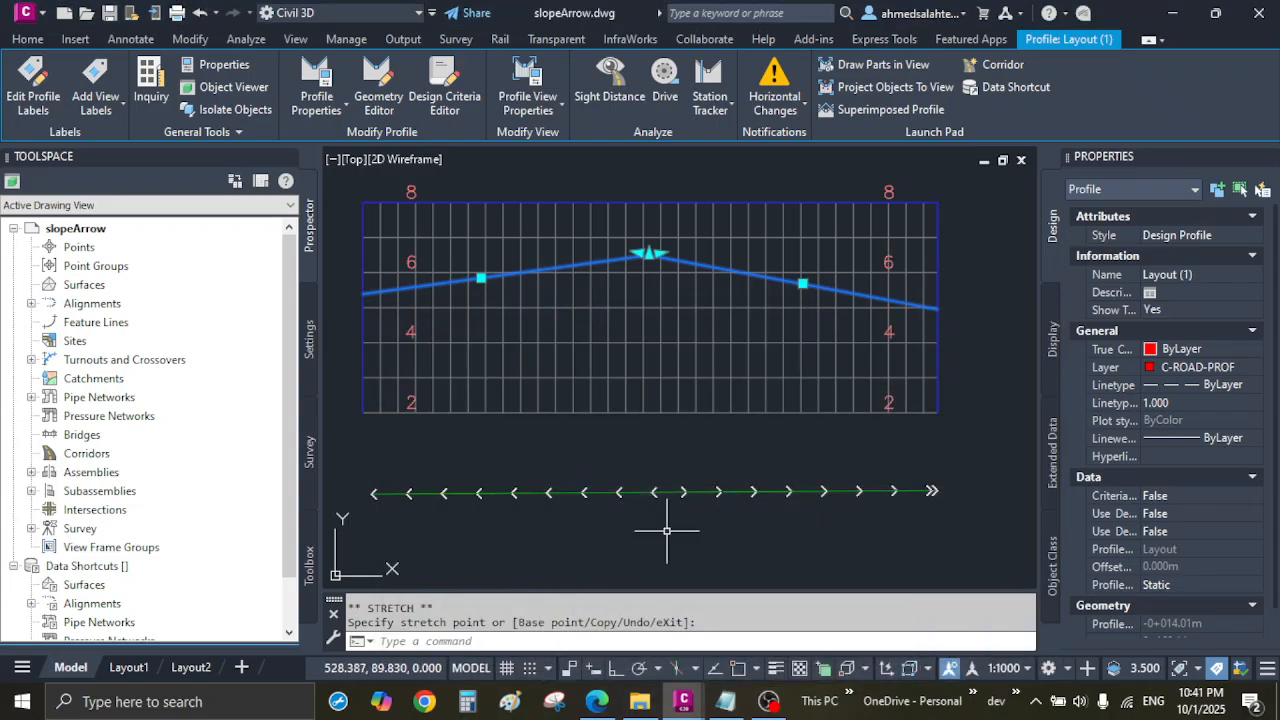
{"action": "key", "text": "Escape"}
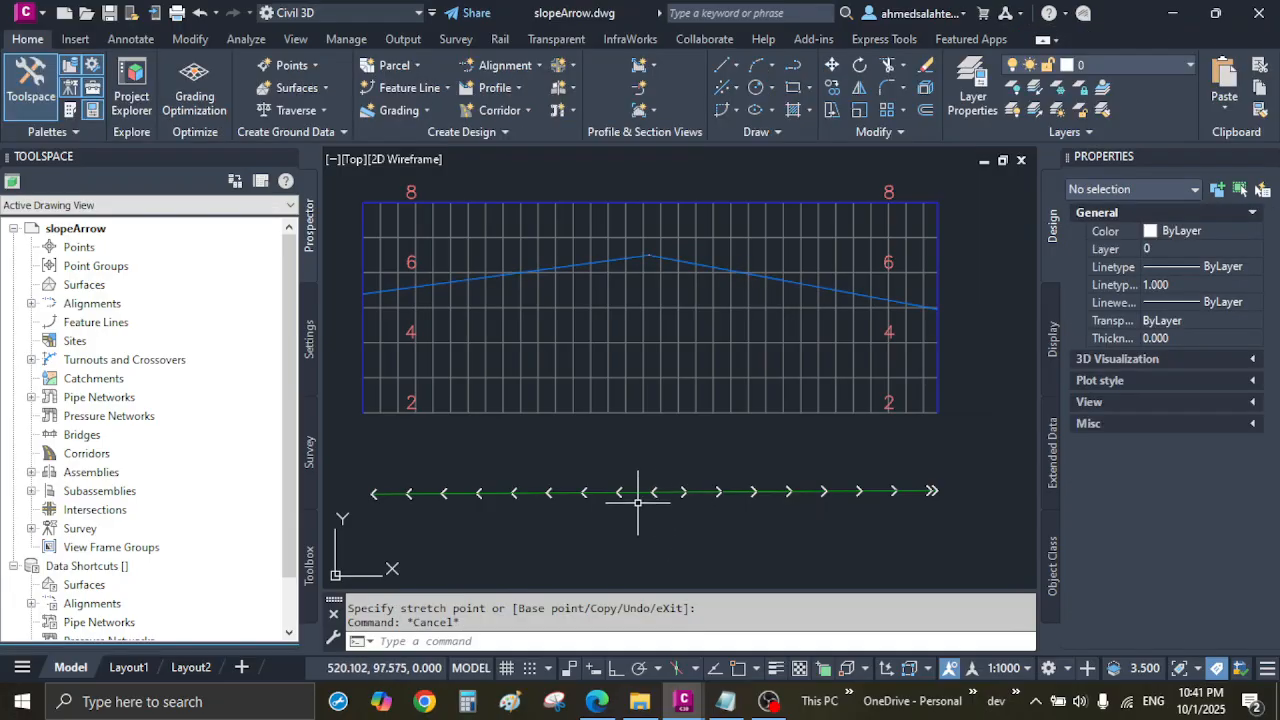
Inspect one arrow label on the alignment up close to see how its strokes are built, then return to the overview
{"action": "scroll", "coordinate": [643, 494], "scroll_direction": "up", "scroll_amount": 10}
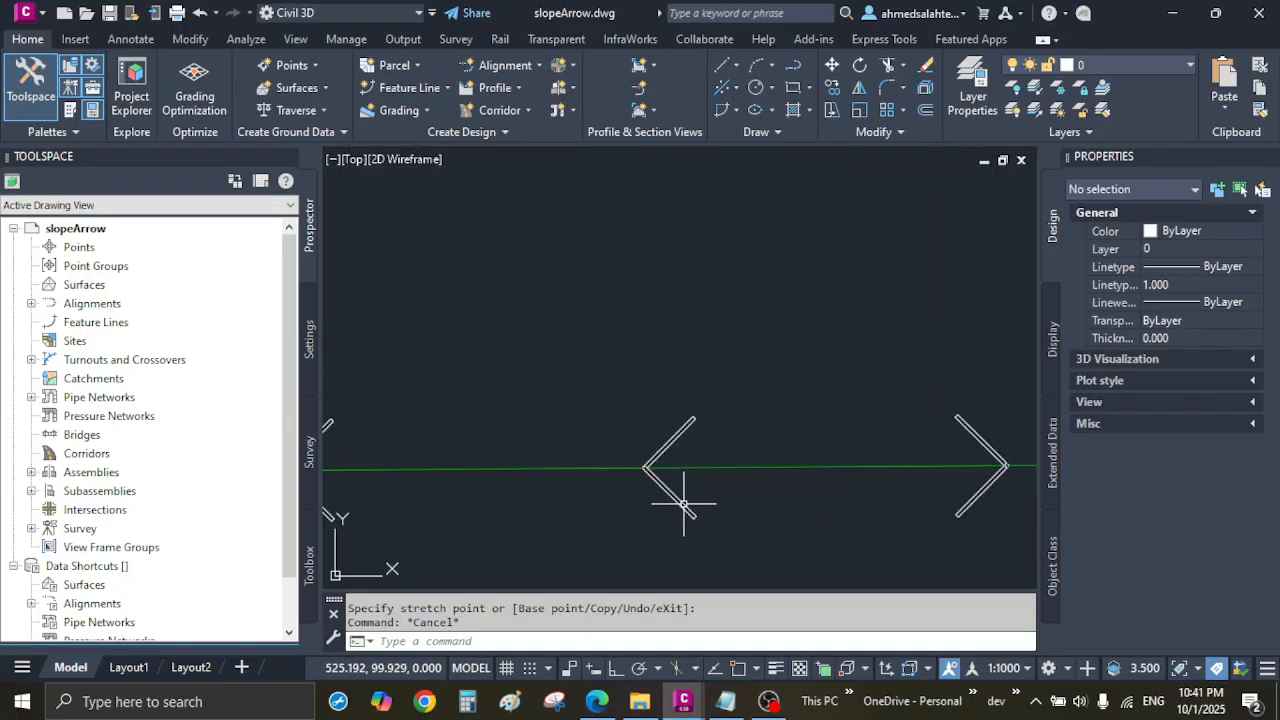
{"action": "scroll", "coordinate": [683, 490], "scroll_direction": "up", "scroll_amount": 8}
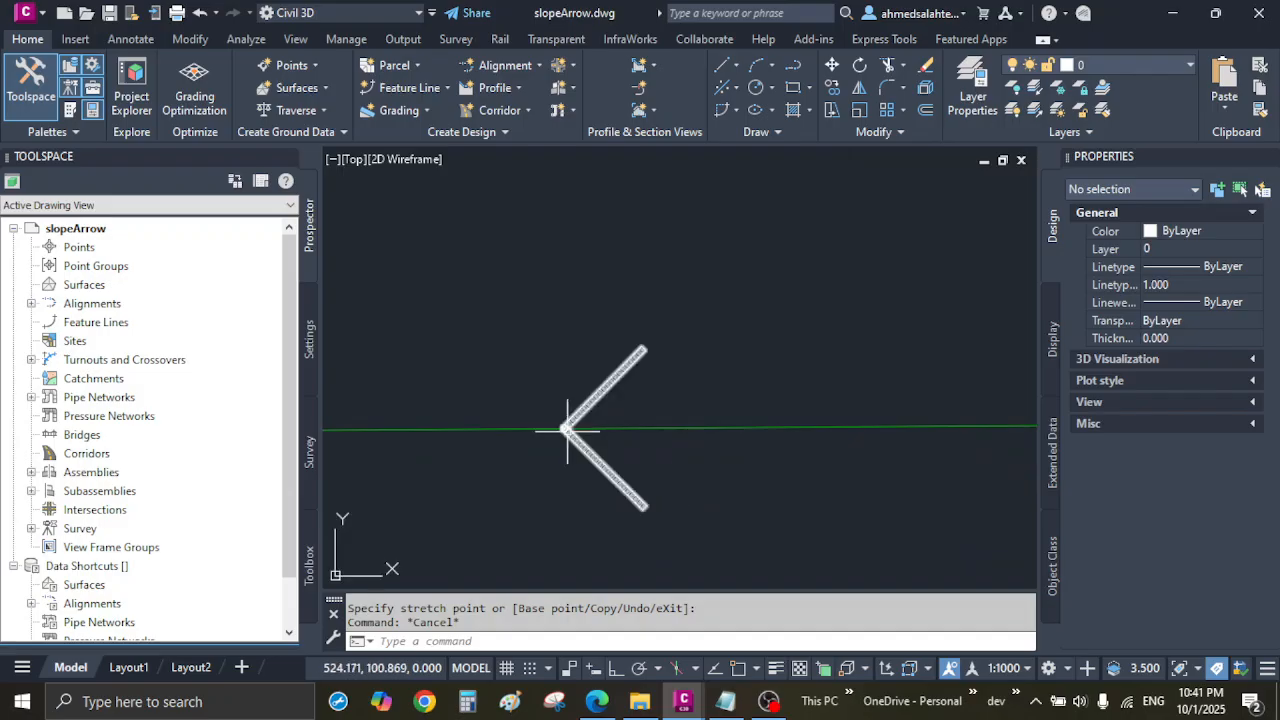
{"action": "scroll", "coordinate": [636, 446], "scroll_direction": "up", "scroll_amount": 3}
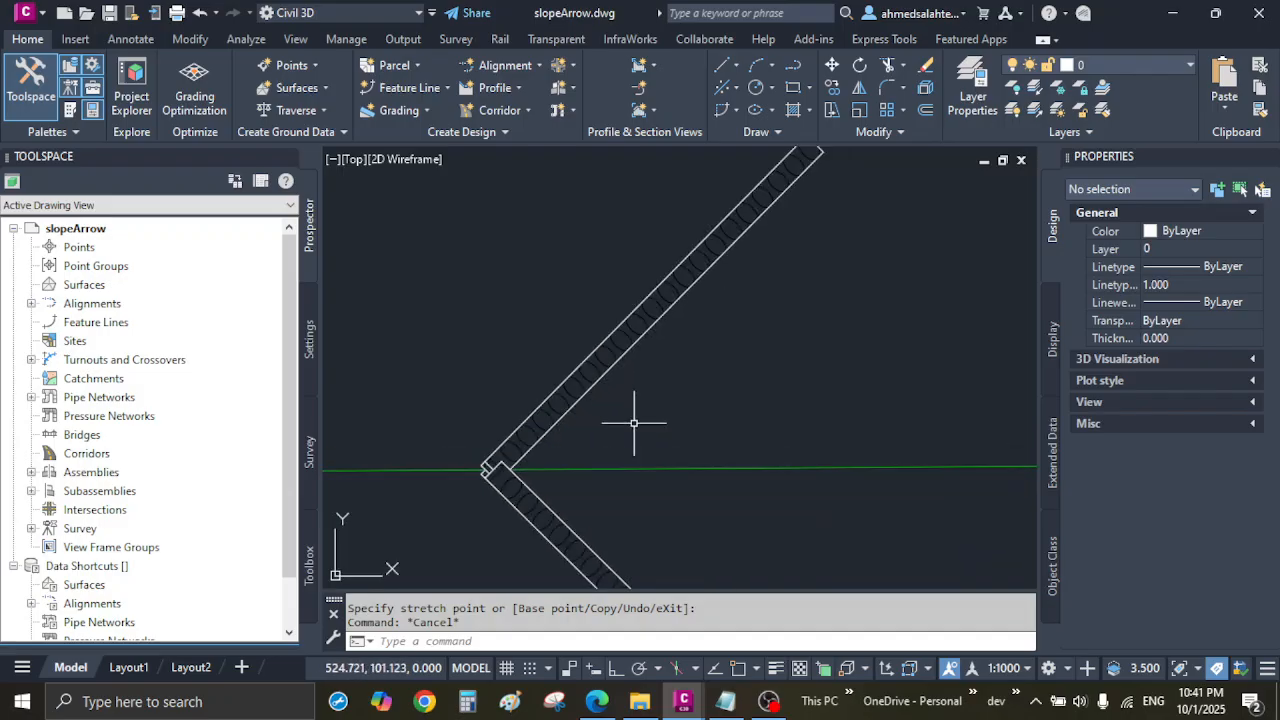
{"action": "middle_click_drag", "start_coordinate": [628, 391], "coordinate": [646, 423]}
{"action": "left_click", "coordinate": [617, 400]}
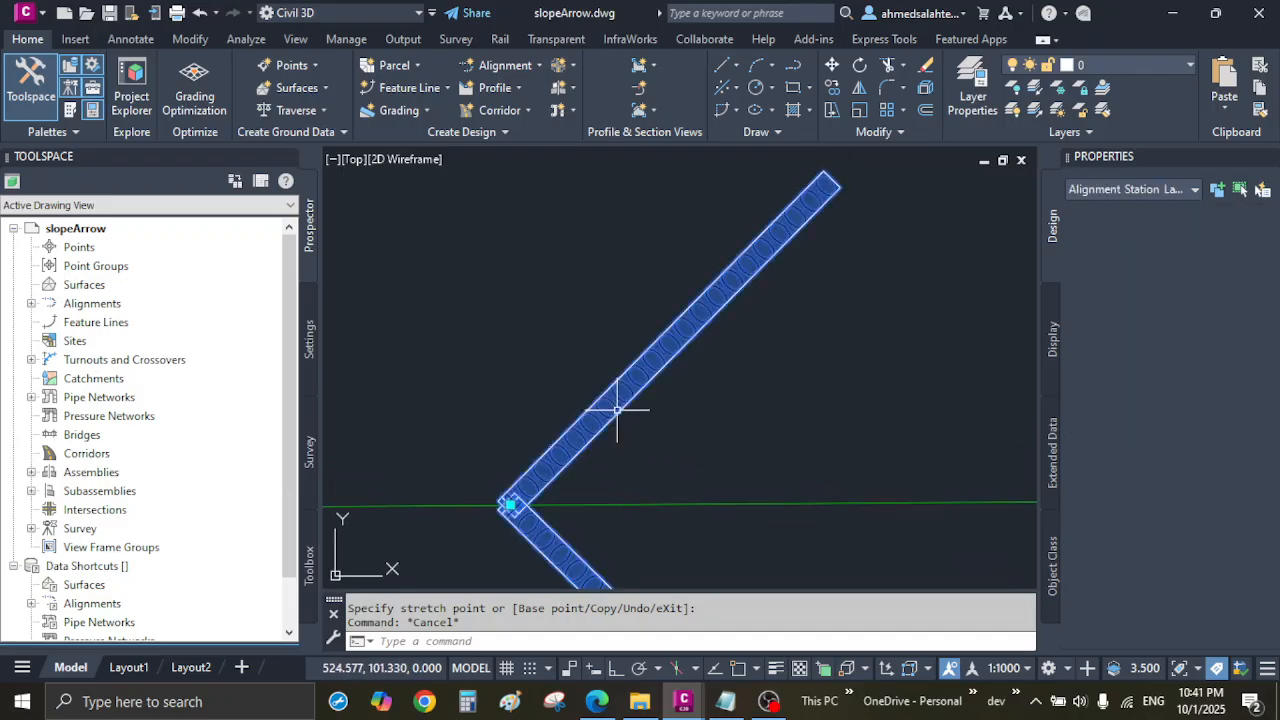
{"action": "key", "text": "Escape"}
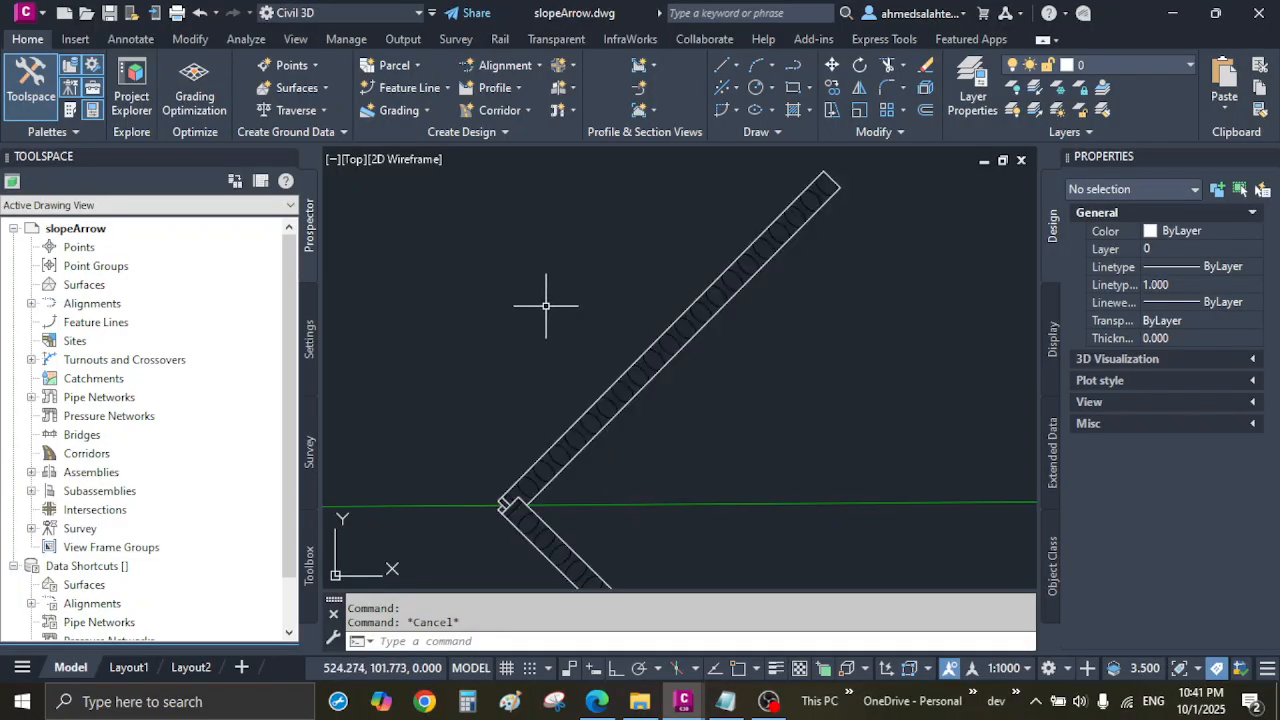
{"action": "scroll", "coordinate": [567, 443], "scroll_direction": "up", "scroll_amount": 4}
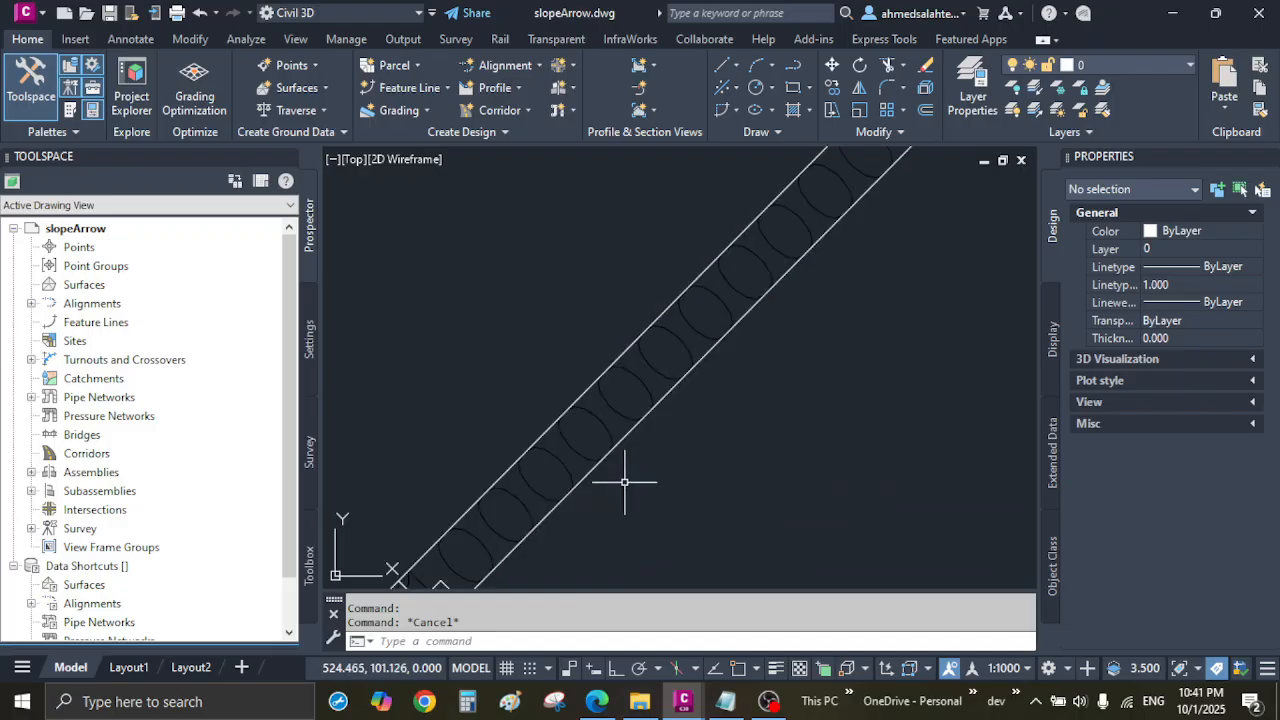
{"action": "scroll", "coordinate": [605, 422], "scroll_direction": "down", "scroll_amount": 2}
{"action": "scroll", "coordinate": [514, 502], "scroll_direction": "down", "scroll_amount": 2}
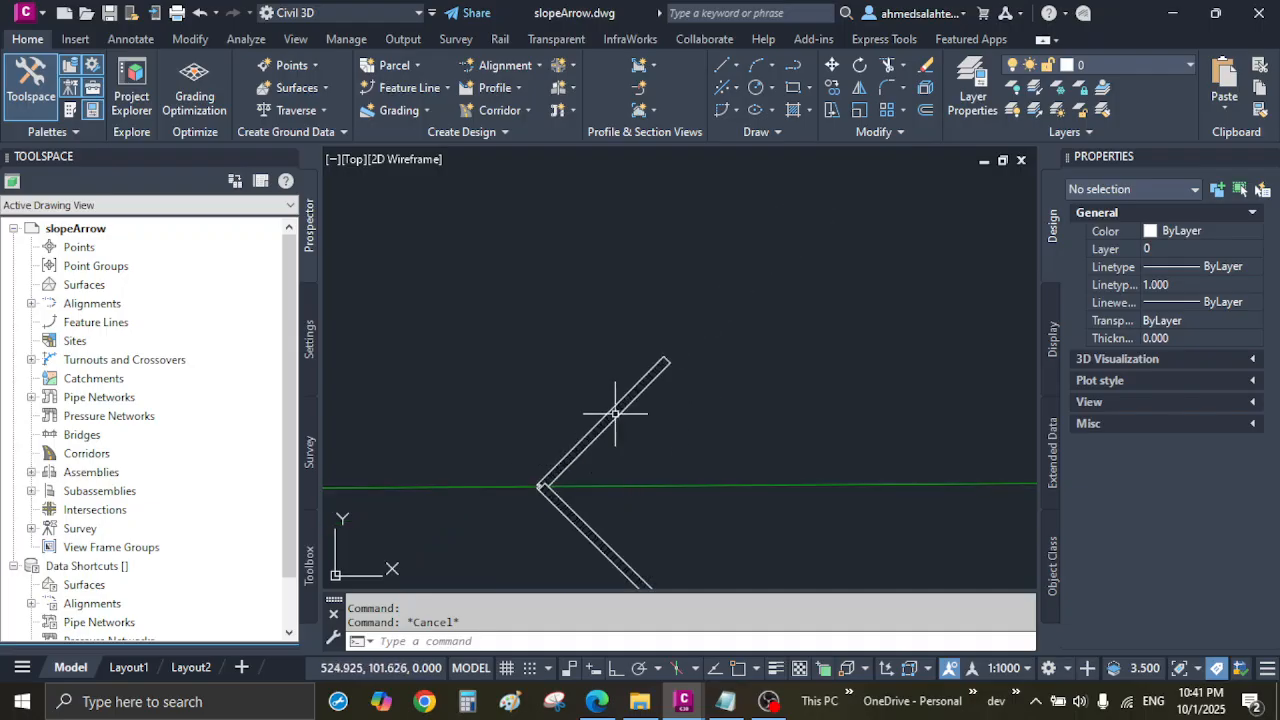
{"action": "scroll", "coordinate": [585, 380], "scroll_direction": "down", "scroll_amount": 2}
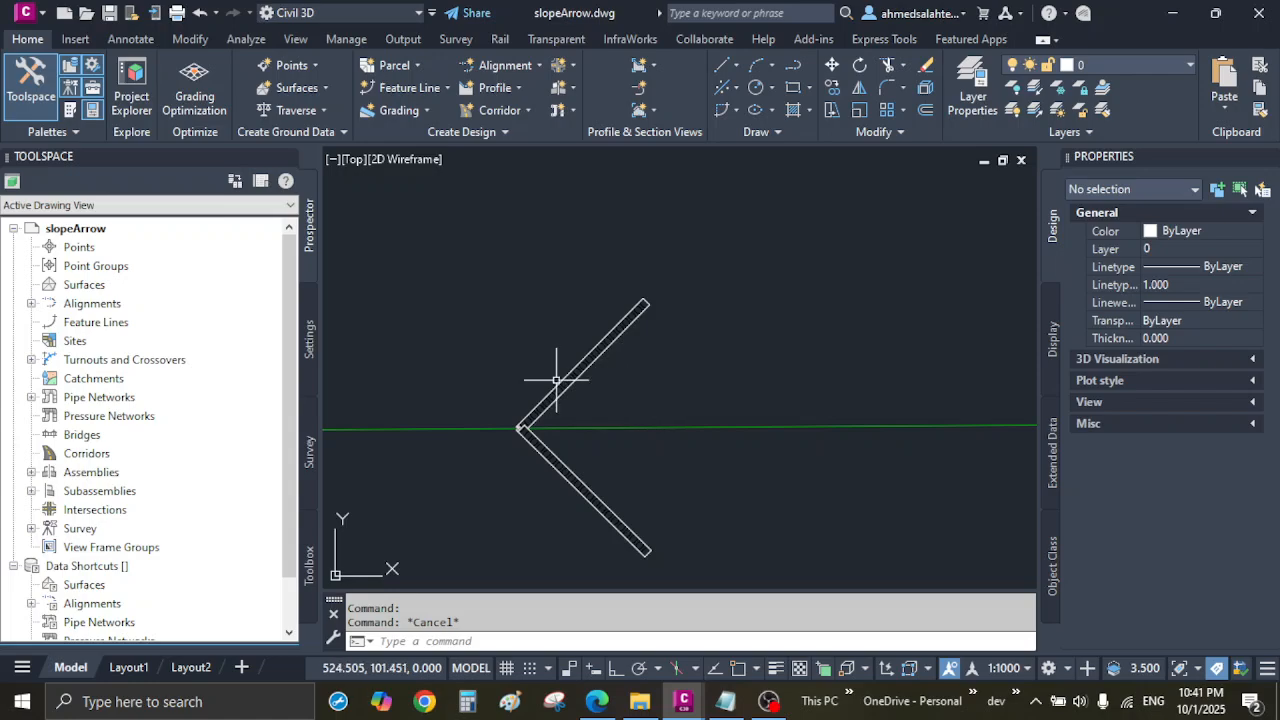
{"action": "scroll", "coordinate": [557, 380], "scroll_direction": "down", "scroll_amount": 5}
{"action": "middle_click_drag", "start_coordinate": [571, 429], "coordinate": [560, 437]}
{"action": "mouse_move", "coordinate": [684, 448]}
{"action": "middle_mouse_down"}
{"action": "mouse_move", "coordinate": [569, 451]}
{"action": "mouse_move", "coordinate": [821, 465]}
{"action": "middle_mouse_up"}
{"action": "middle_click_drag", "start_coordinate": [618, 436], "coordinate": [705, 452]}
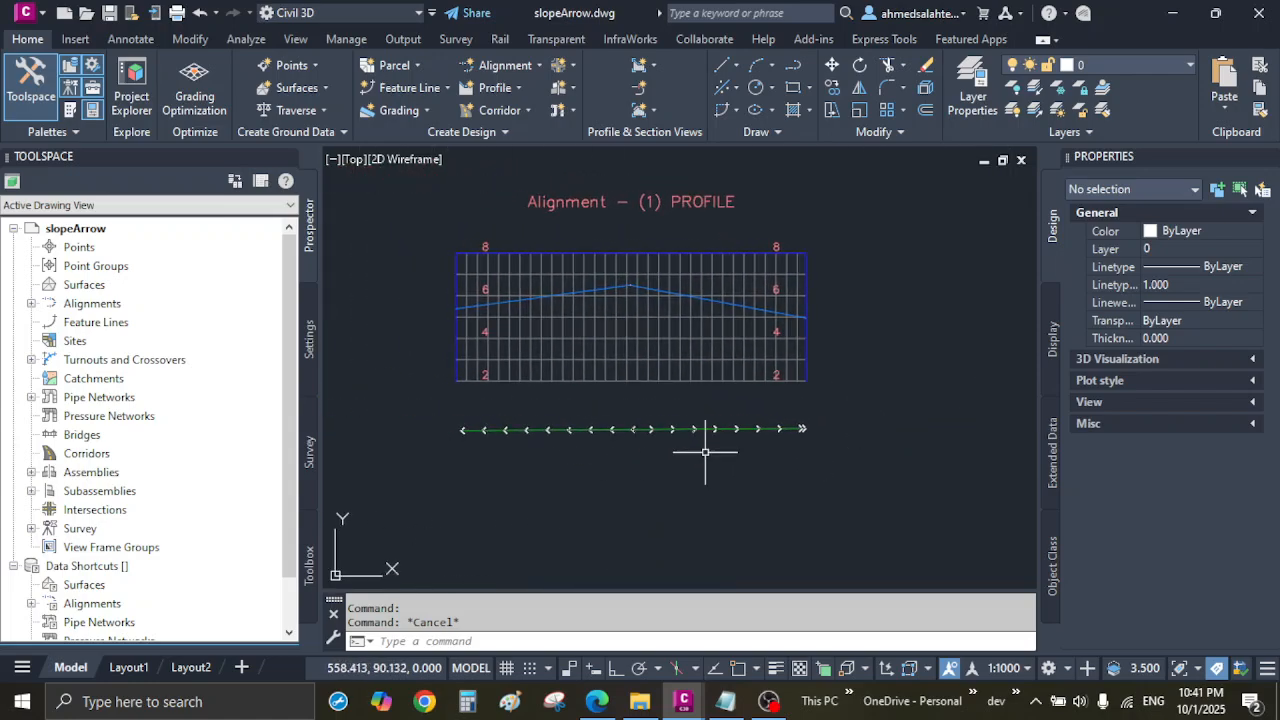
Switch to the slopeArrowS.dwg drawing
{"action": "mouse_move", "coordinate": [686, 705]}
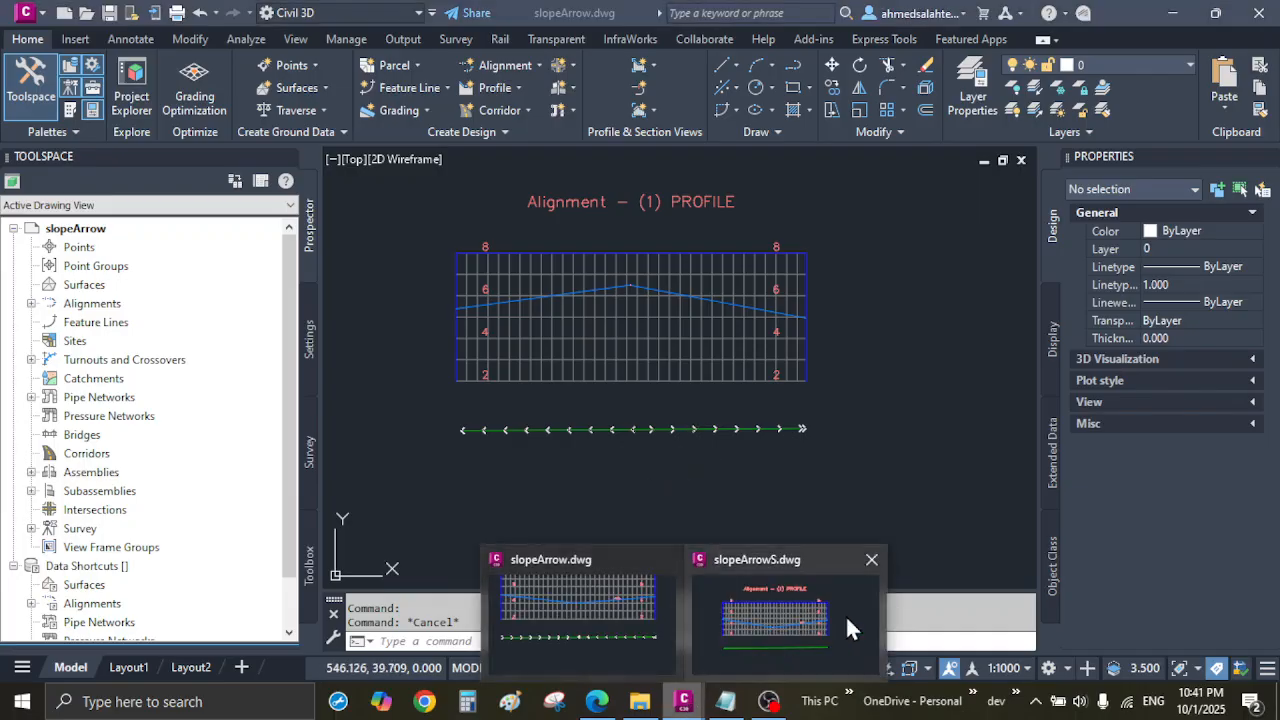
{"action": "left_click", "coordinate": [775, 618]}
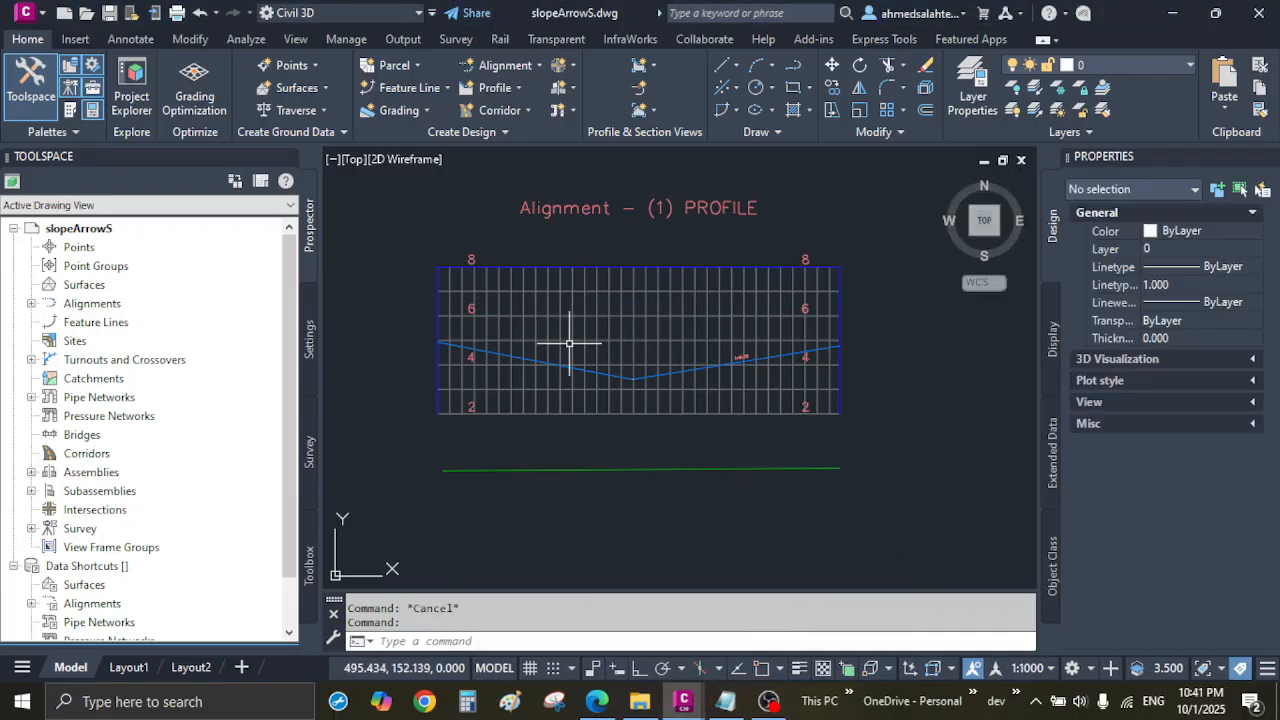
Draw a single-segment horizontal polyline with ortho on in the empty area east of the profile view
{"action": "scroll", "coordinate": [569, 343], "scroll_direction": "down", "scroll_amount": 3}
{"action": "middle_click_drag", "start_coordinate": [737, 391], "coordinate": [437, 422]}
{"action": "middle_click_drag", "start_coordinate": [760, 452], "coordinate": [563, 431]}
{"action": "middle_click_drag", "start_coordinate": [850, 421], "coordinate": [597, 403]}
{"action": "middle_click_drag", "start_coordinate": [959, 416], "coordinate": [717, 397]}
{"action": "scroll", "coordinate": [764, 389], "scroll_direction": "down", "scroll_amount": 3}
{"action": "scroll", "coordinate": [764, 389], "scroll_direction": "down", "scroll_amount": 2}
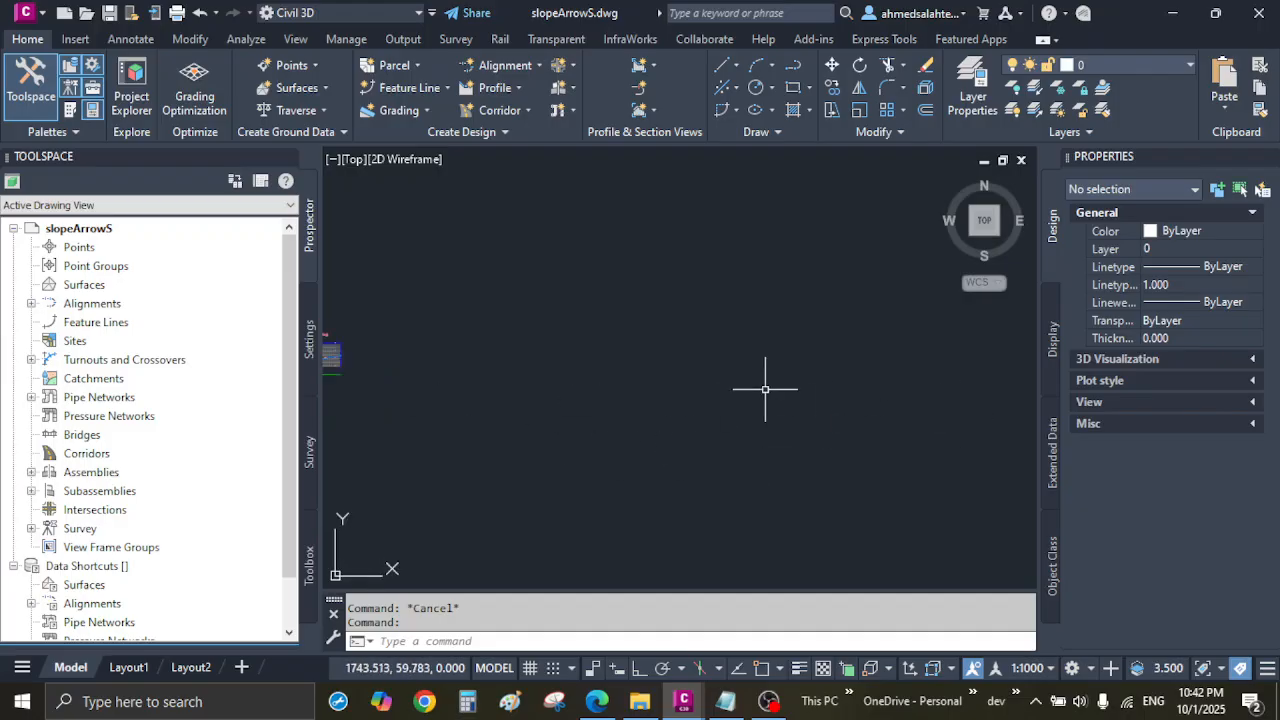
{"action": "scroll", "coordinate": [651, 394], "scroll_direction": "down", "scroll_amount": 3}
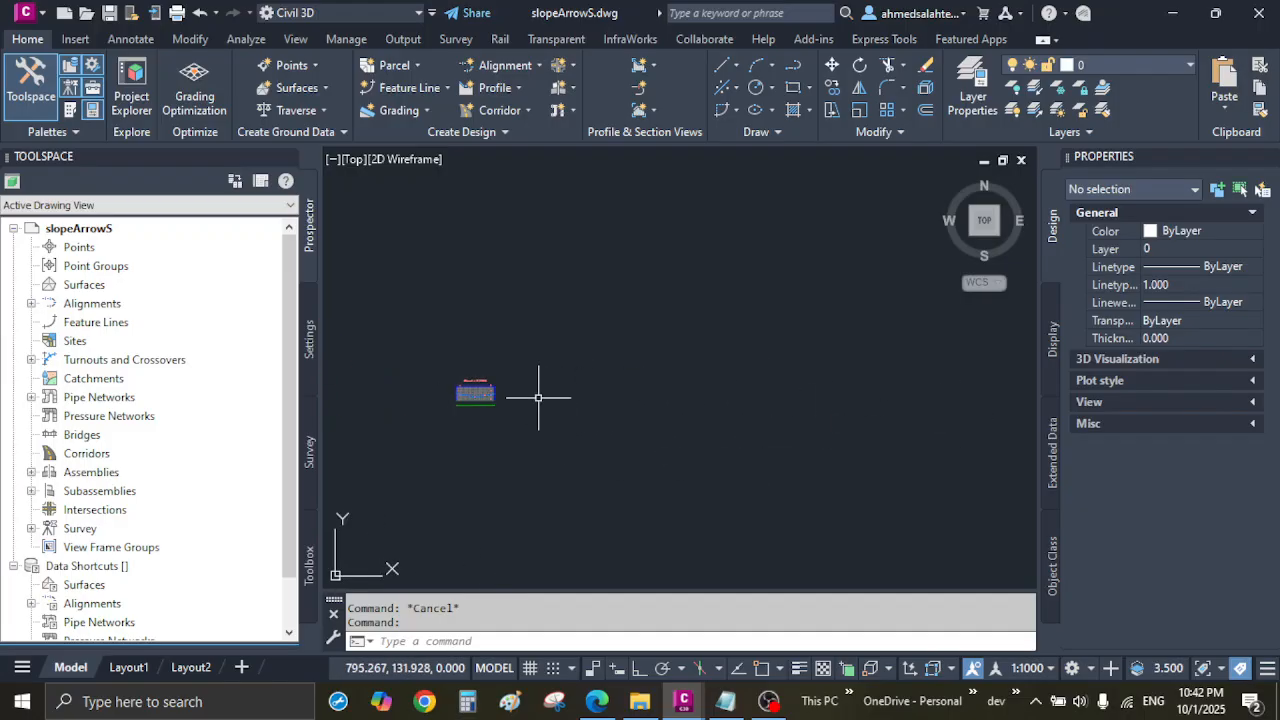
{"action": "scroll", "coordinate": [538, 397], "scroll_direction": "up", "scroll_amount": 4}
{"action": "scroll", "coordinate": [543, 397], "scroll_direction": "up", "scroll_amount": 3}
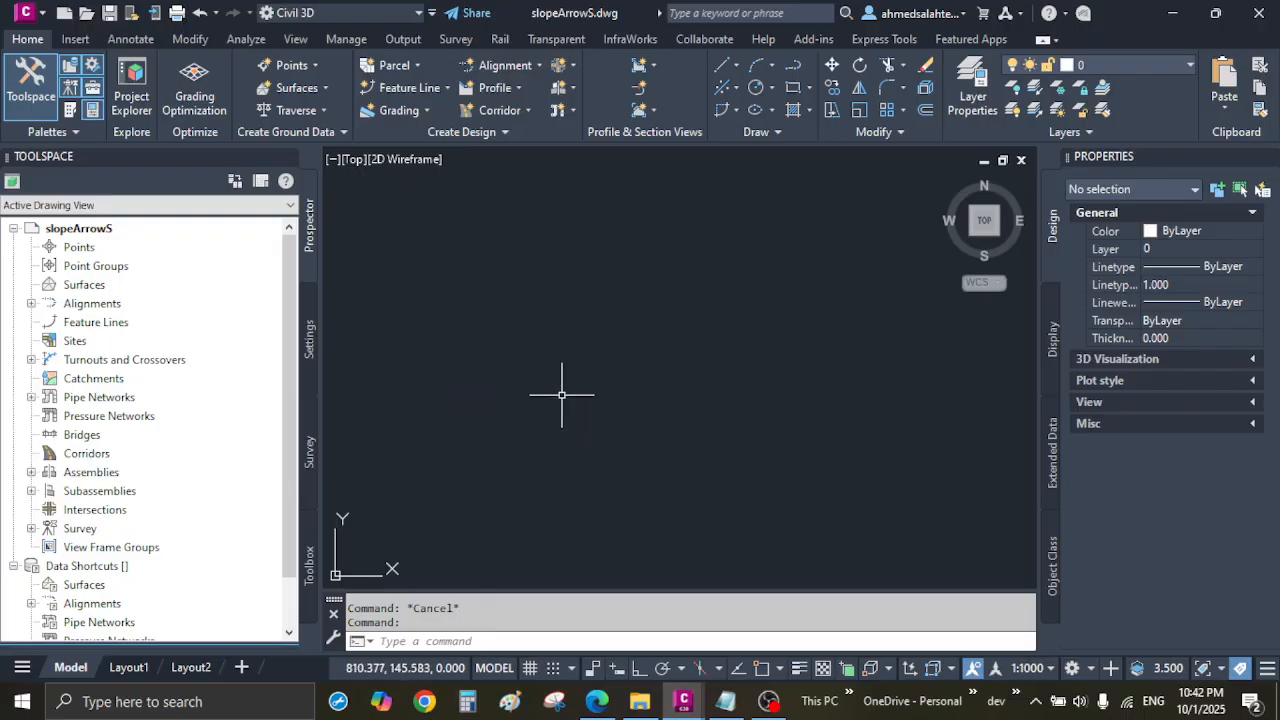
{"action": "key", "text": "Return"}
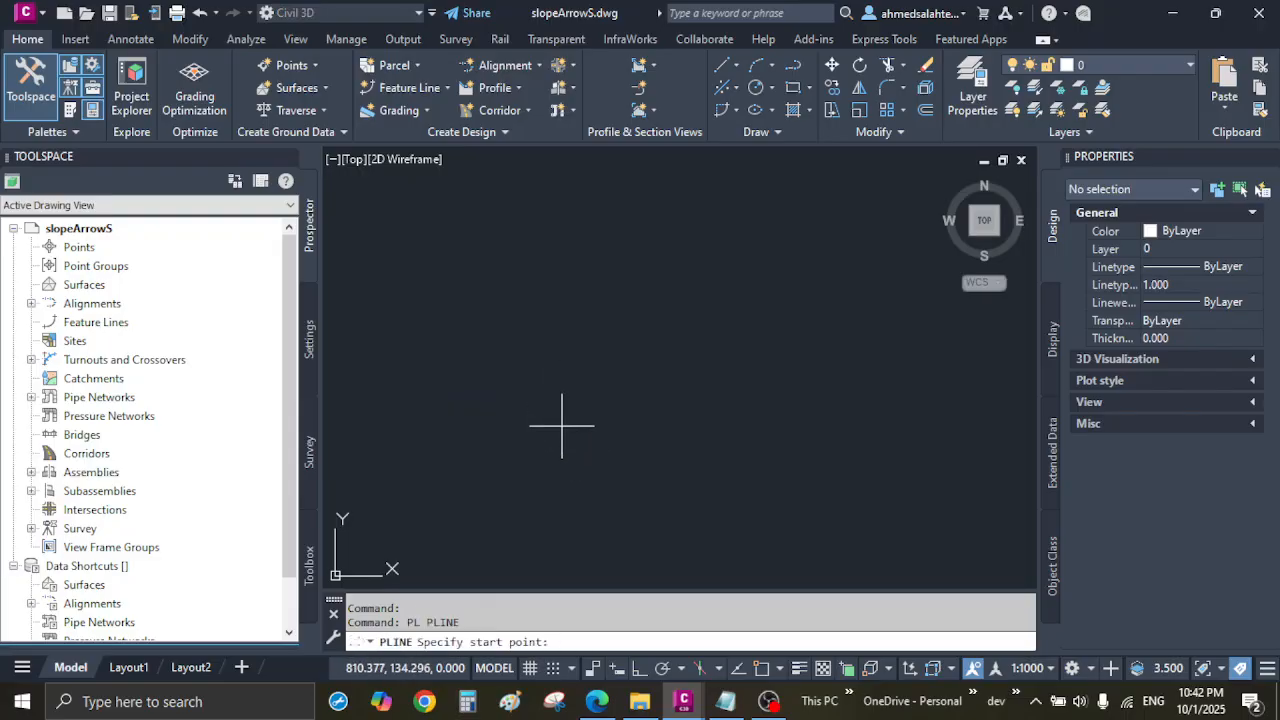
{"action": "left_click", "coordinate": [638, 668]}
{"action": "left_click", "coordinate": [475, 408]}
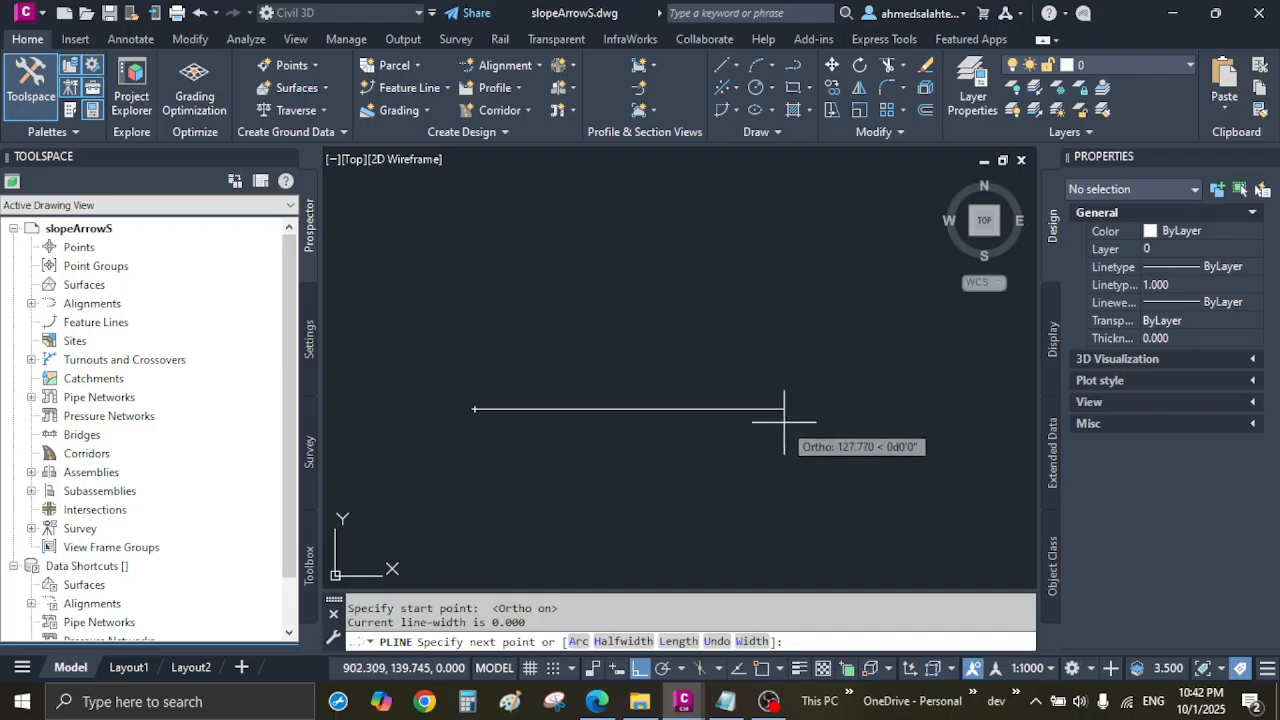
{"action": "left_click", "coordinate": [891, 412]}
{"action": "key", "text": "Escape"}
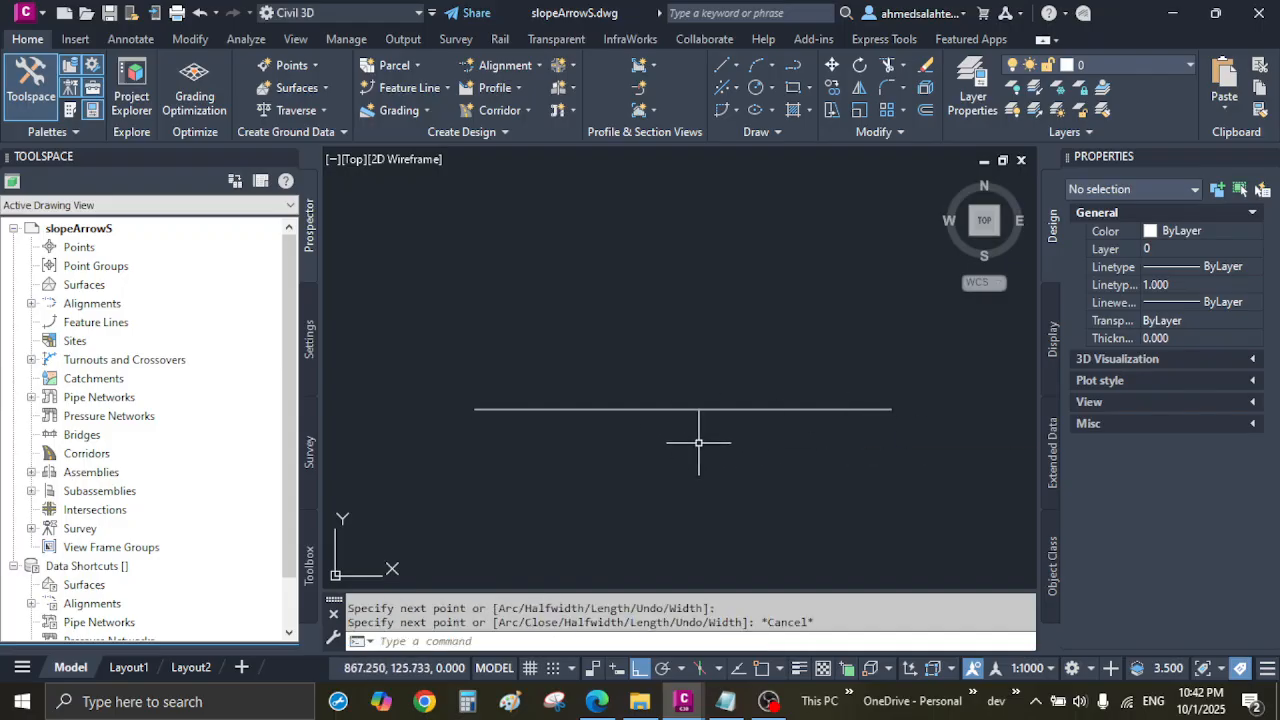
{"action": "scroll", "coordinate": [644, 418], "scroll_direction": "up", "scroll_amount": 2}
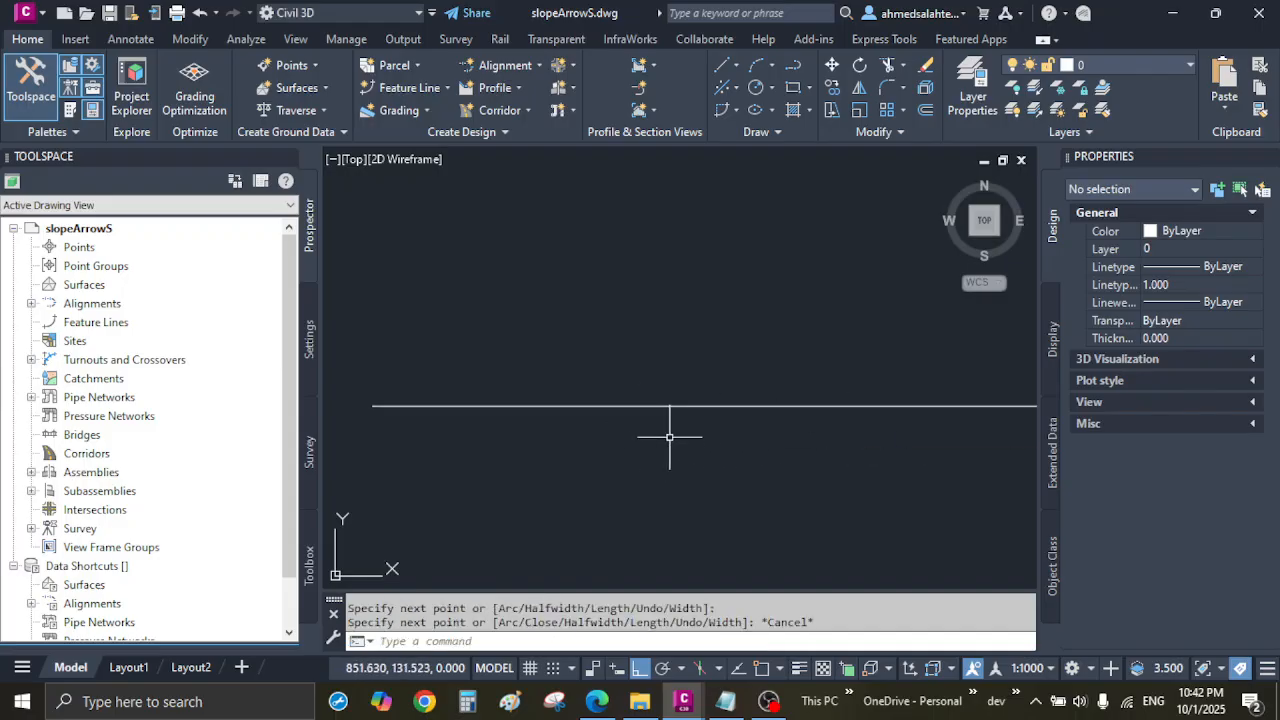
With ortho off and object snap on, draw a line about 15.7 units long from the horizontal polyline diagonally down to the left
{"action": "type", "text": "l"}
{"action": "key", "text": "Return"}
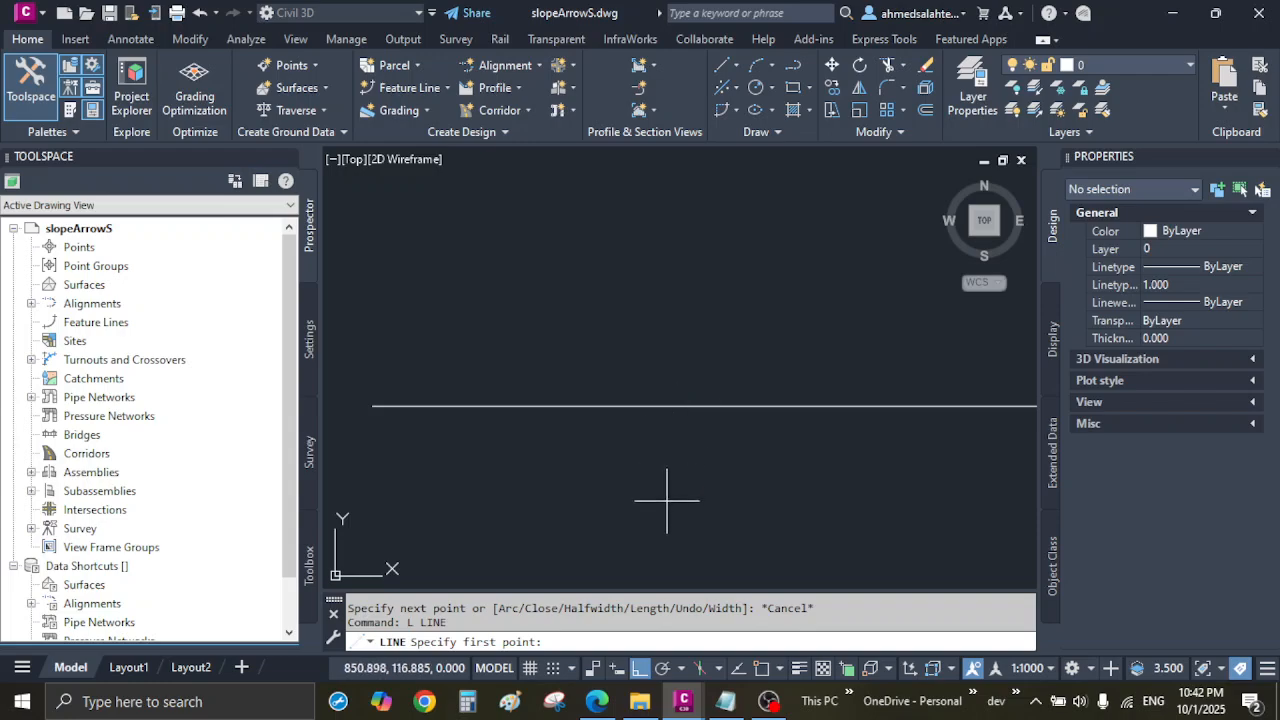
{"action": "left_click", "coordinate": [640, 670]}
{"action": "left_click", "coordinate": [763, 670]}
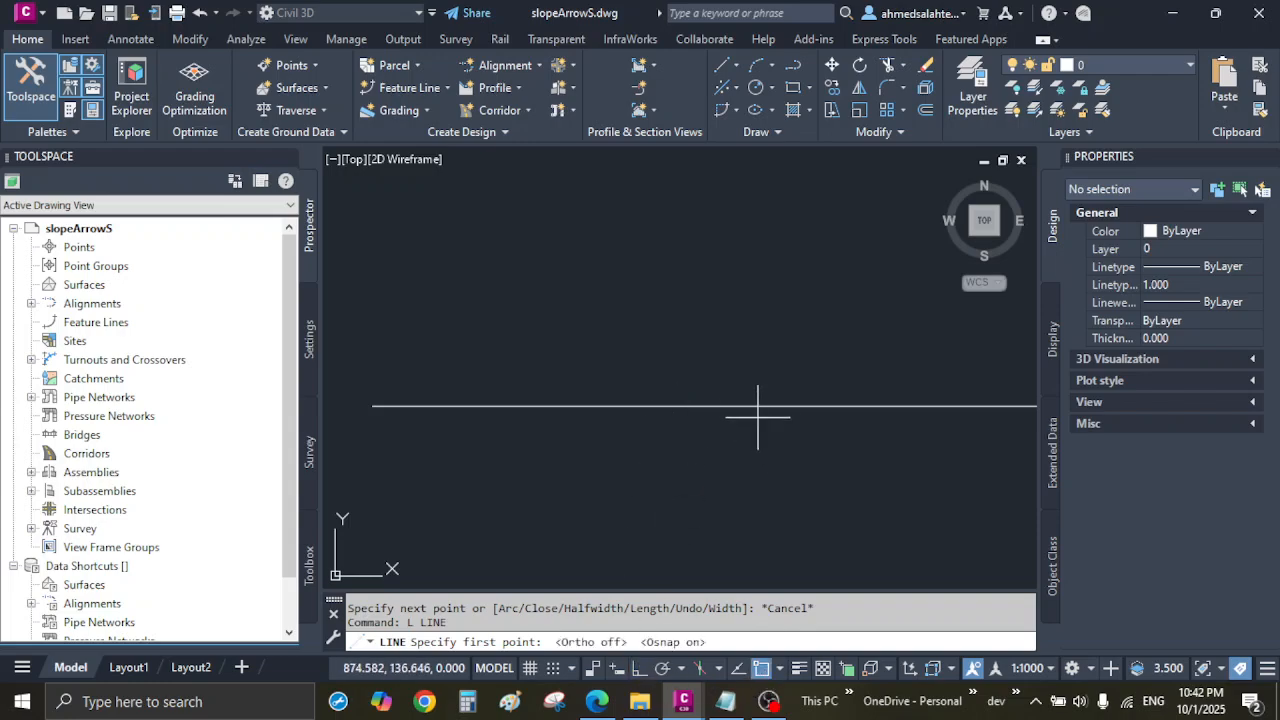
{"action": "left_click", "coordinate": [751, 406]}
{"action": "left_click", "coordinate": [704, 445]}
{"action": "key", "text": "Escape"}
Draw a second diagonal line from the same point up to the left, completing an arrowhead pointing right, and check both strokes by selecting them
{"action": "key", "text": "Return"}
{"action": "left_click", "coordinate": [751, 406]}
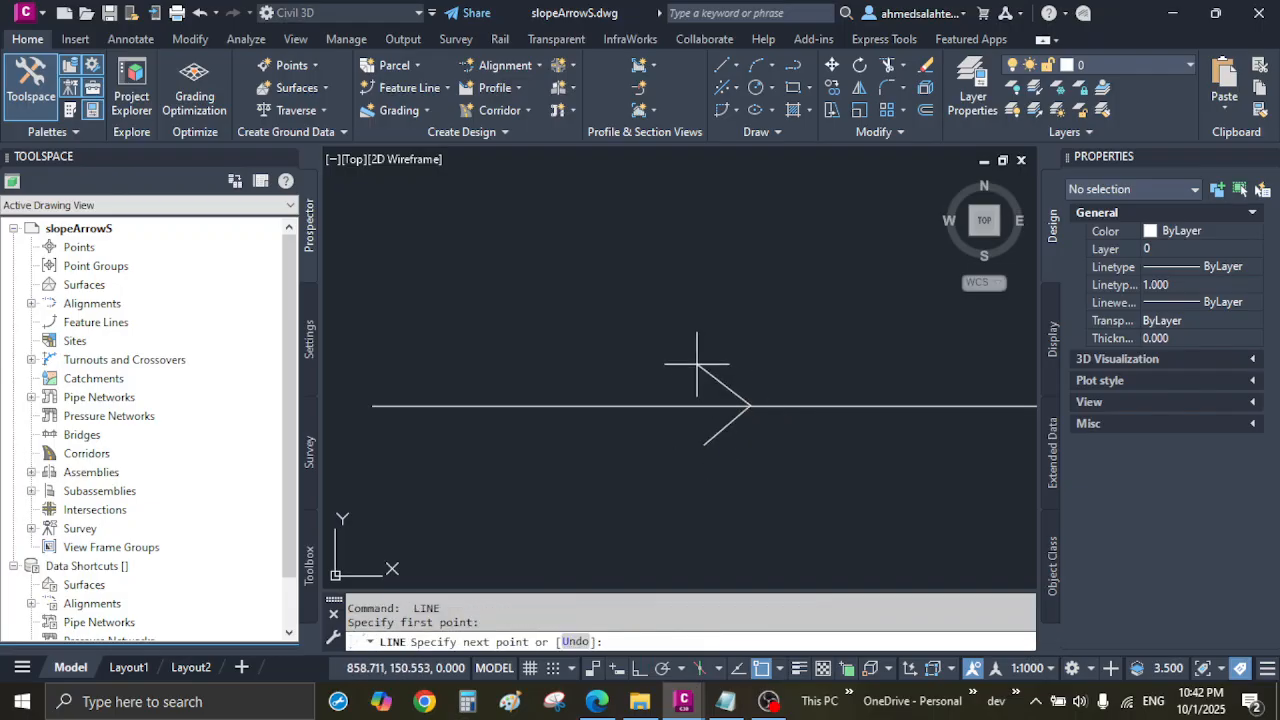
{"action": "left_click", "coordinate": [699, 365]}
{"action": "key", "text": "Escape"}
{"action": "middle_click_drag", "start_coordinate": [745, 458], "coordinate": [608, 451]}
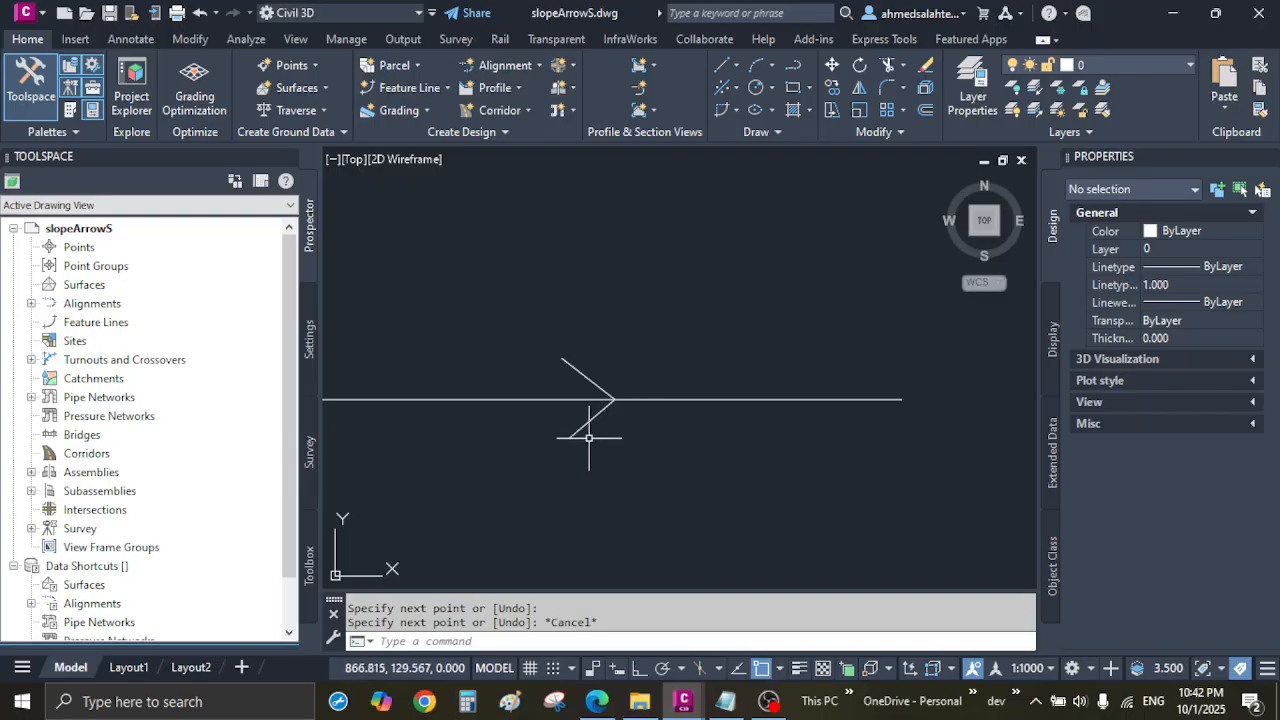
{"action": "left_click", "coordinate": [521, 324]}
{"action": "left_click", "coordinate": [611, 449]}
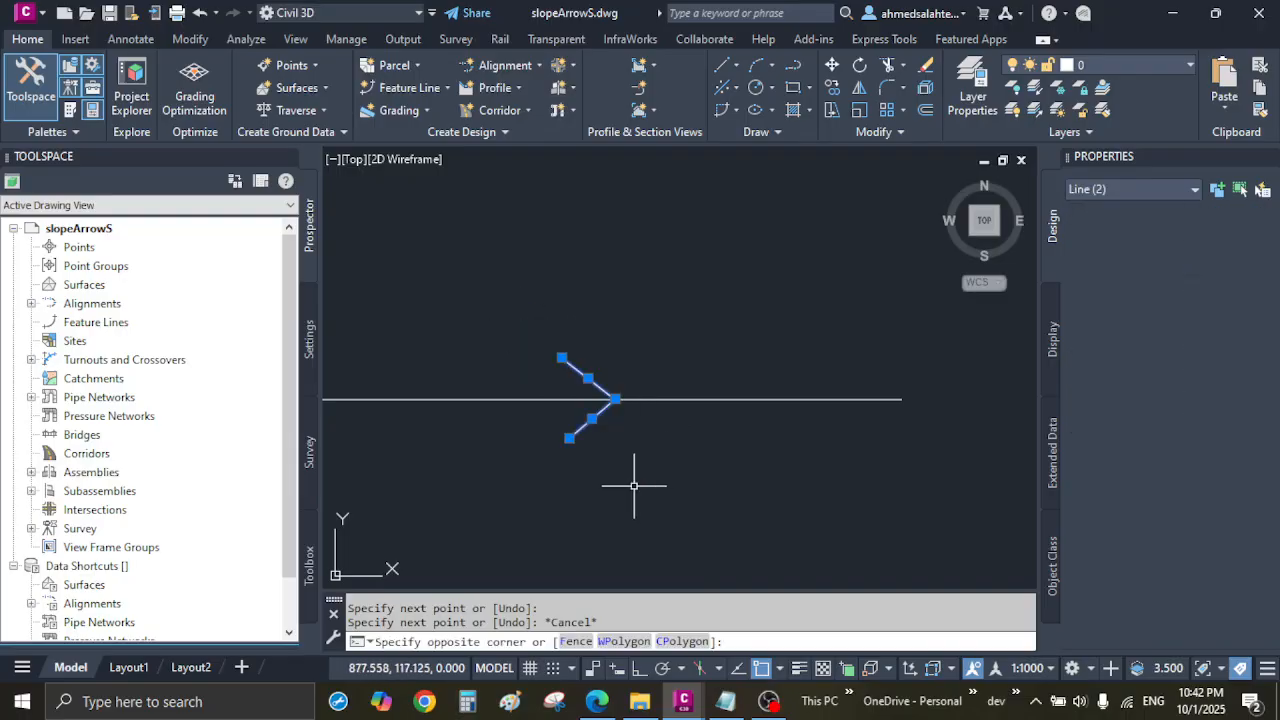
{"action": "key", "text": "Escape"}
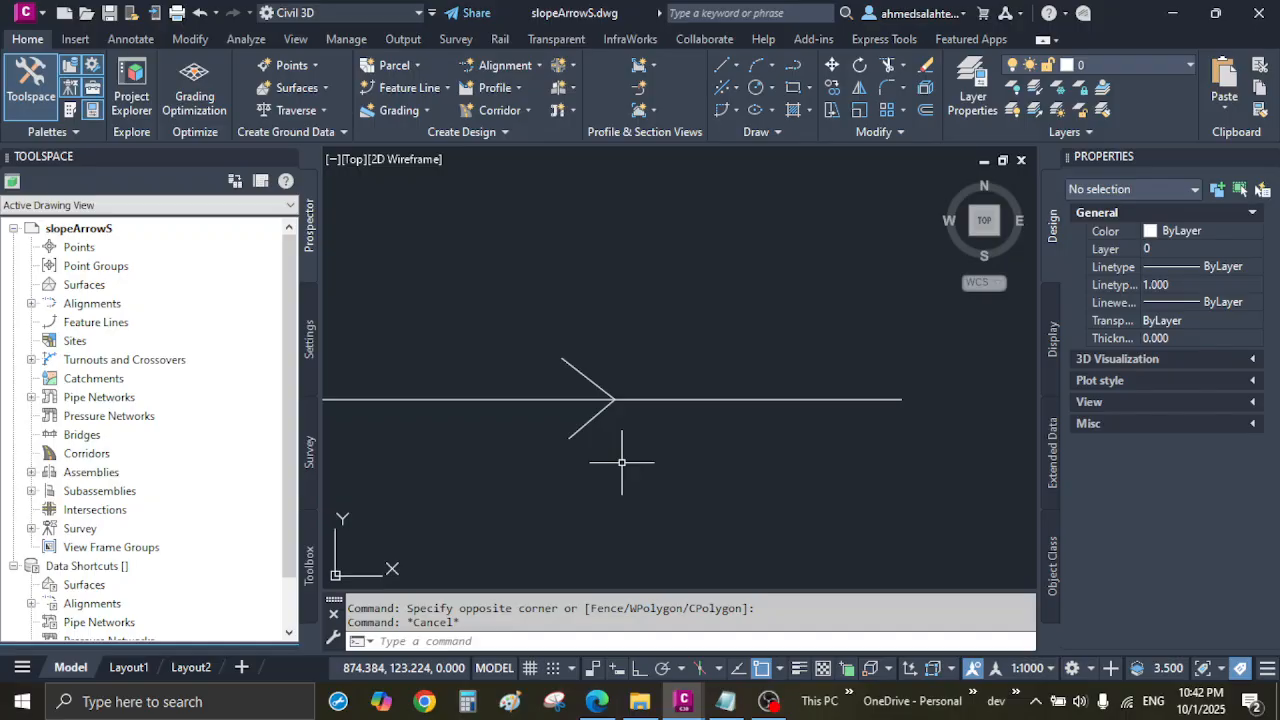
Draw two more lines from the arrowhead's tip, one up to the right and one down to the right, forming the opposite arrowhead
{"action": "type", "text": "l"}
{"action": "key", "text": "Return"}
{"action": "left_click", "coordinate": [615, 398]}
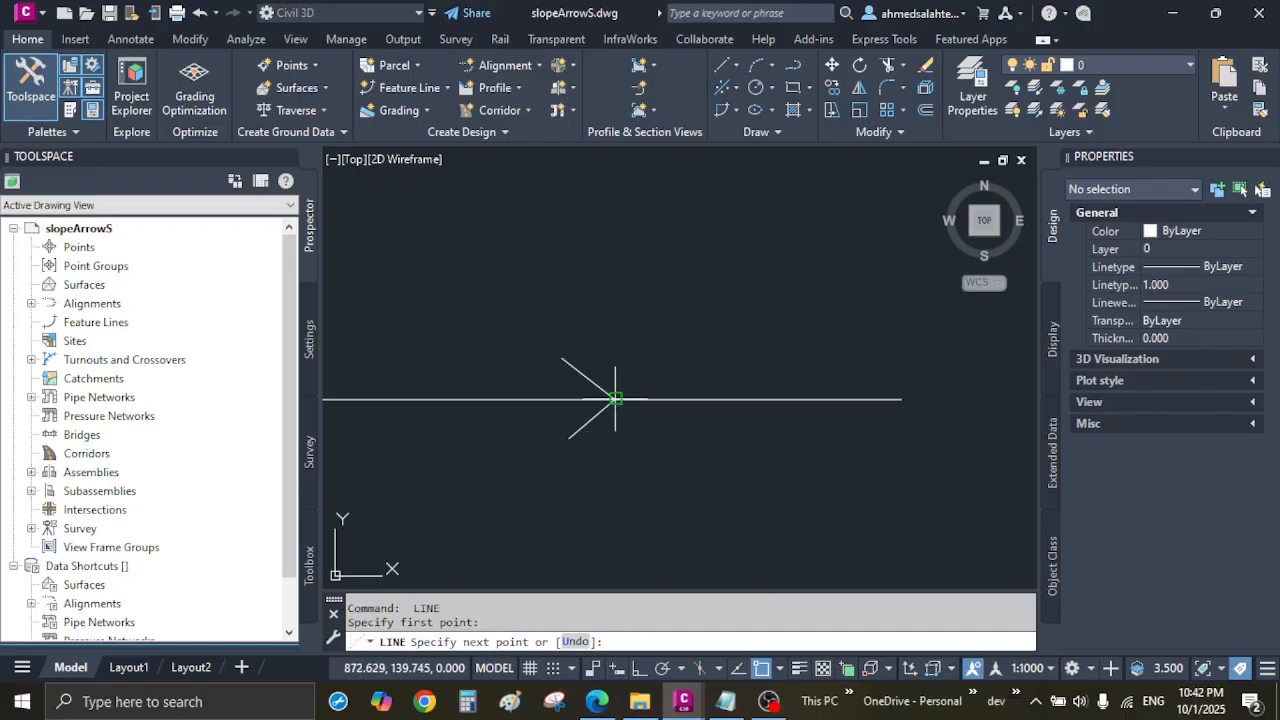
{"action": "left_click", "coordinate": [659, 350]}
{"action": "key", "text": "Escape"}
{"action": "key", "text": "Return"}
{"action": "left_click", "coordinate": [615, 398]}
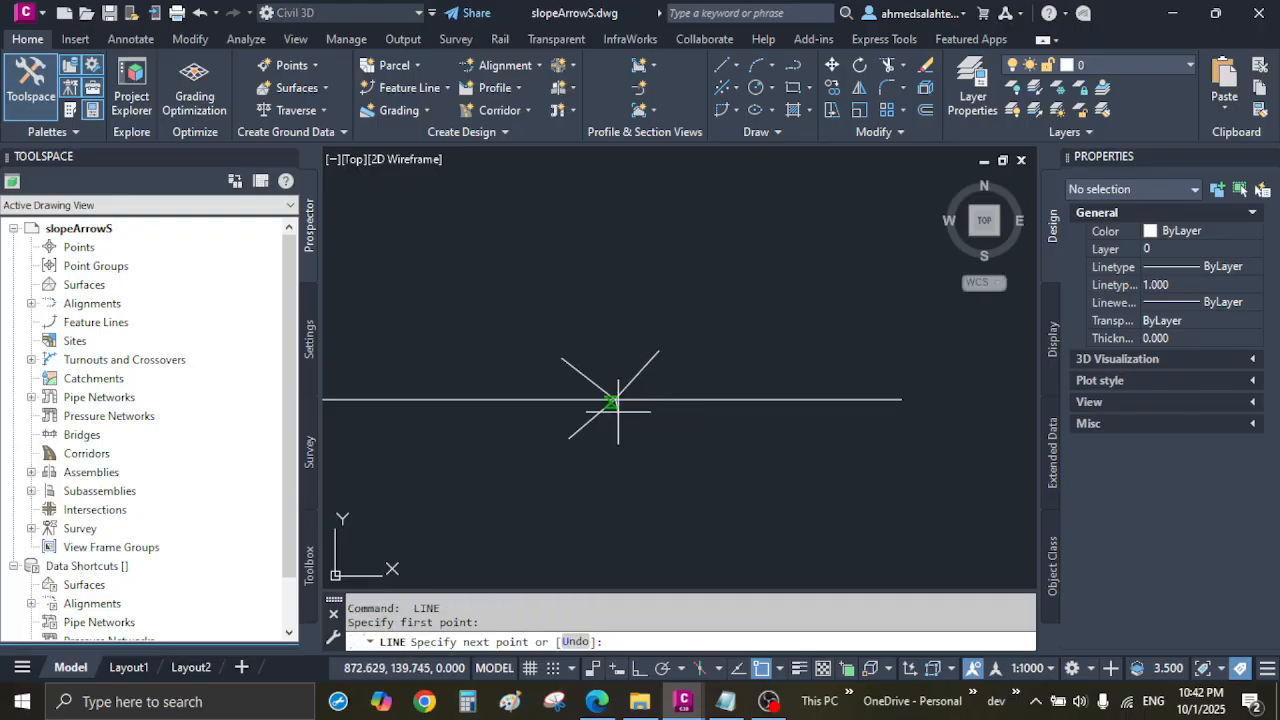
{"action": "left_click", "coordinate": [665, 433]}
{"action": "key", "text": "Escape"}
{"action": "middle_click_drag", "start_coordinate": [634, 449], "coordinate": [686, 465]}
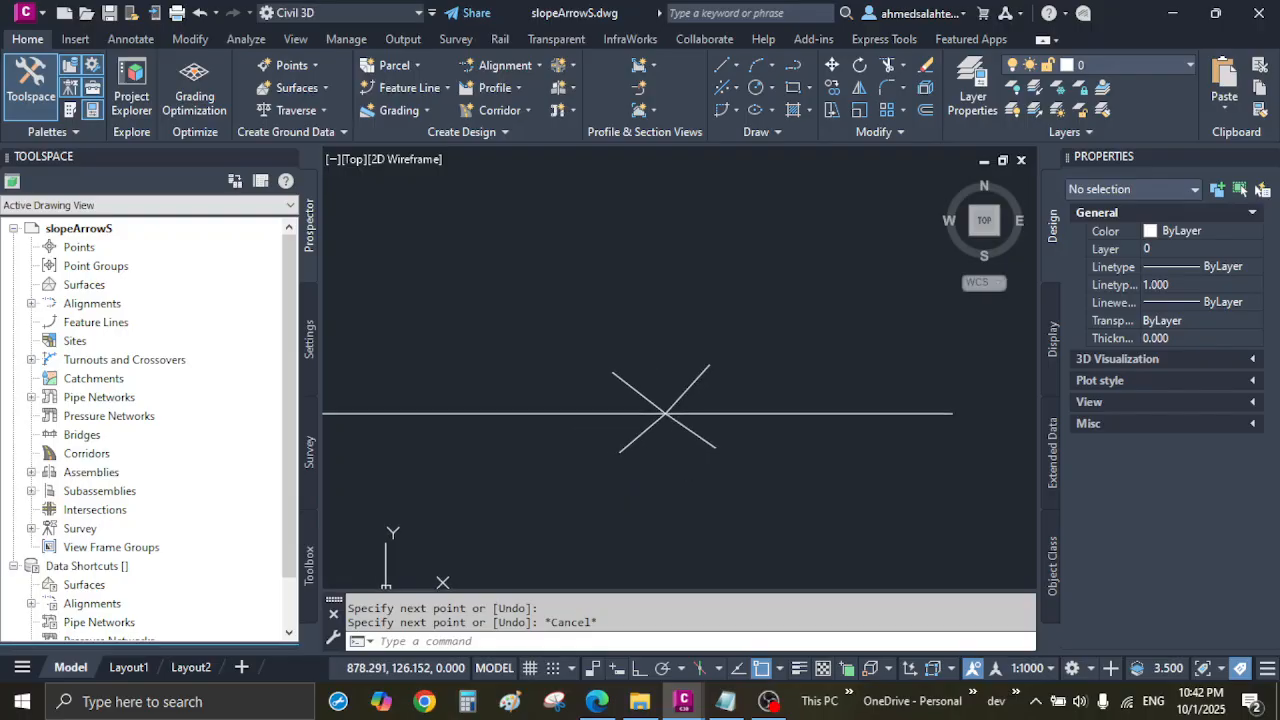
Examine the four arrow strokes individually and as left and right pairs to see which ones form each slope direction
{"action": "scroll", "coordinate": [661, 463], "scroll_direction": "up", "scroll_amount": 1}
{"action": "left_click", "coordinate": [686, 362]}
{"action": "key", "text": "Escape"}
{"action": "left_click", "coordinate": [608, 337]}
{"action": "key", "text": "Escape"}
{"action": "left_click", "coordinate": [614, 424]}
{"action": "key", "text": "Escape"}
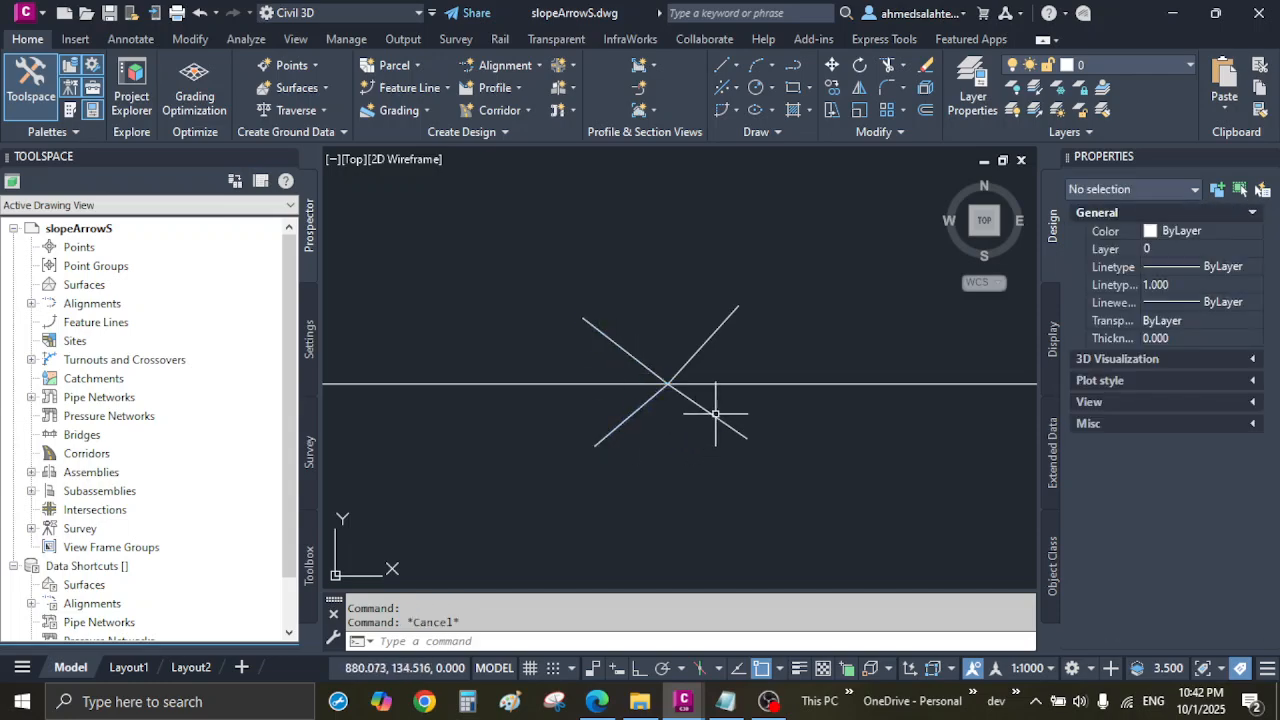
{"action": "left_click", "coordinate": [718, 410]}
{"action": "left_click", "coordinate": [712, 403]}
{"action": "key", "text": "Escape"}
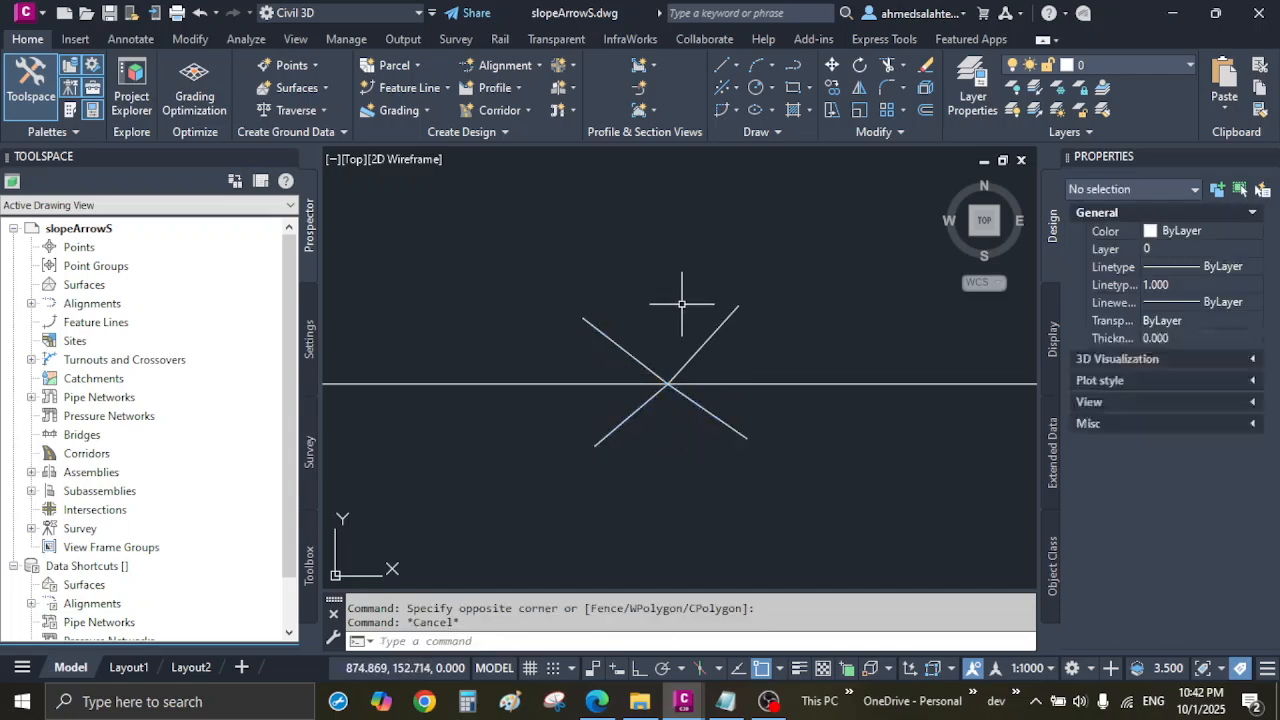
{"action": "left_click", "coordinate": [625, 239]}
{"action": "left_click", "coordinate": [798, 524]}
{"action": "key", "text": "Escape"}
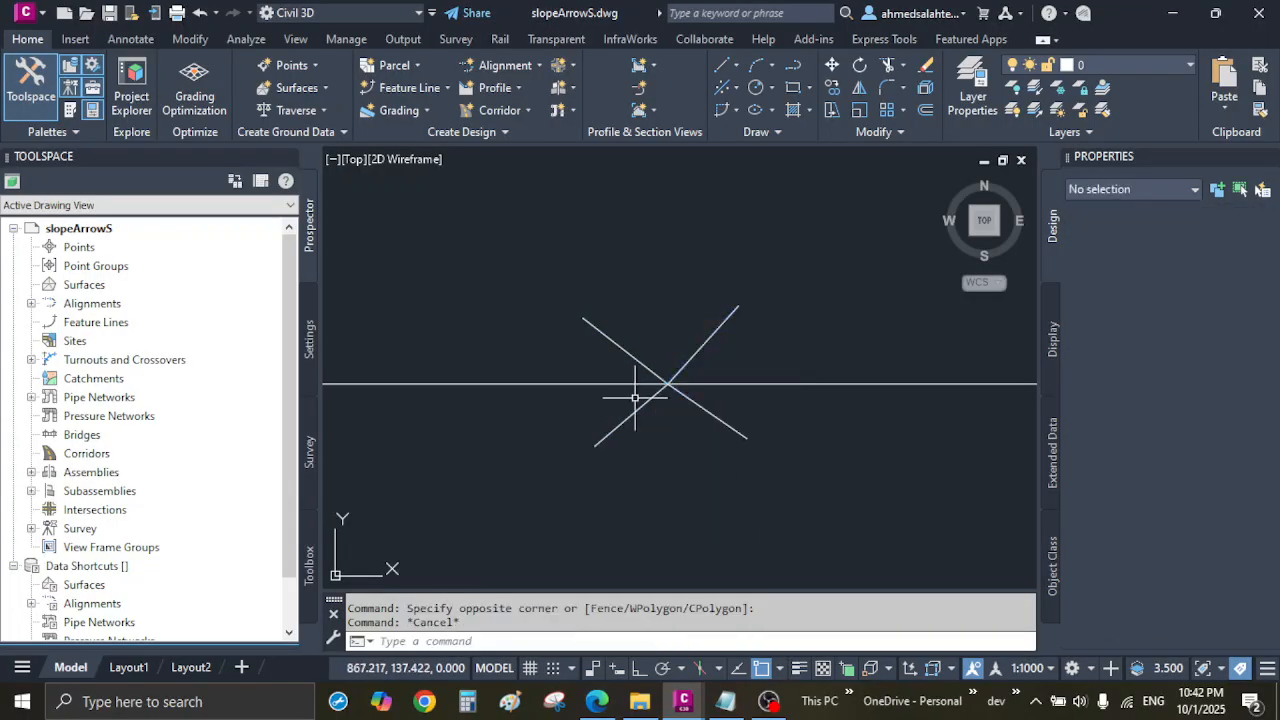
{"action": "left_click", "coordinate": [511, 256]}
{"action": "left_click", "coordinate": [703, 545]}
{"action": "key", "text": "Escape"}
{"action": "scroll", "coordinate": [634, 440], "scroll_direction": "down", "scroll_amount": 5}
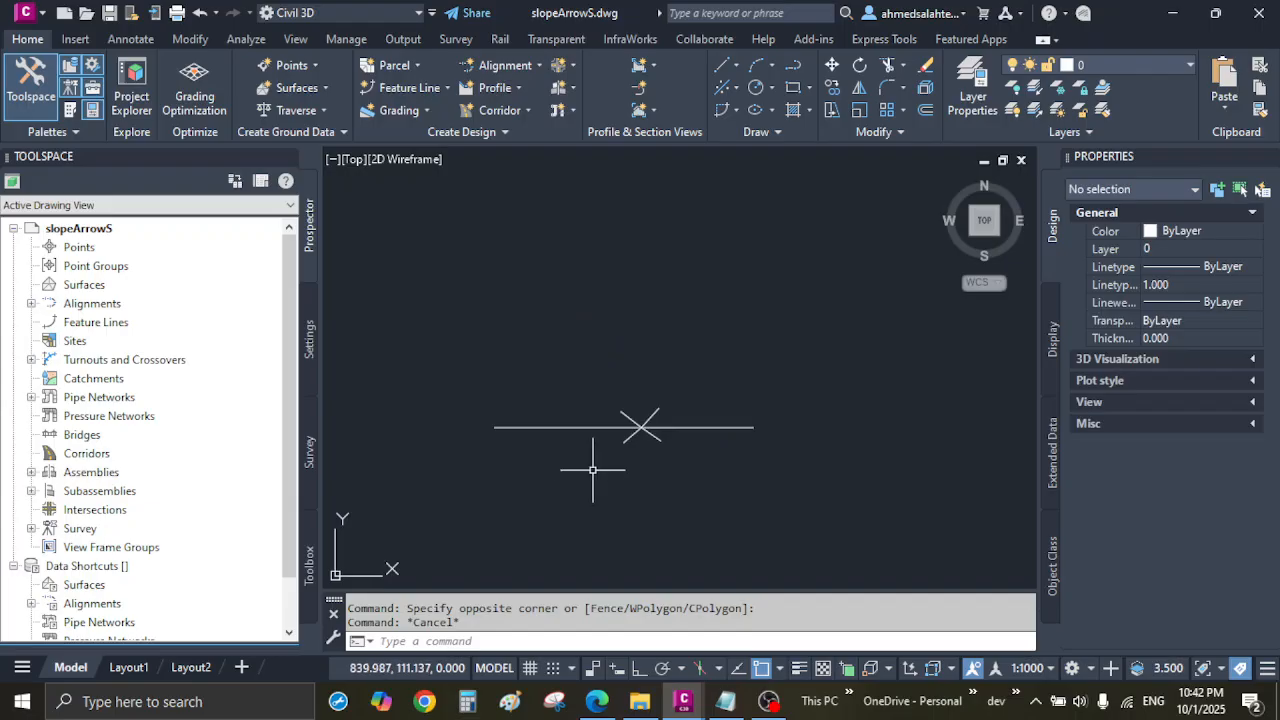
{"action": "scroll", "coordinate": [640, 443], "scroll_direction": "up", "scroll_amount": 4}
{"action": "middle_click_drag", "start_coordinate": [640, 443], "coordinate": [640, 461]}
Switch to the t.txt notes in Notepad and read the NEG-R, NEG-L, POS-R and POS-L names with their angles, then return to the drawing
{"action": "left_click", "coordinate": [725, 701]}
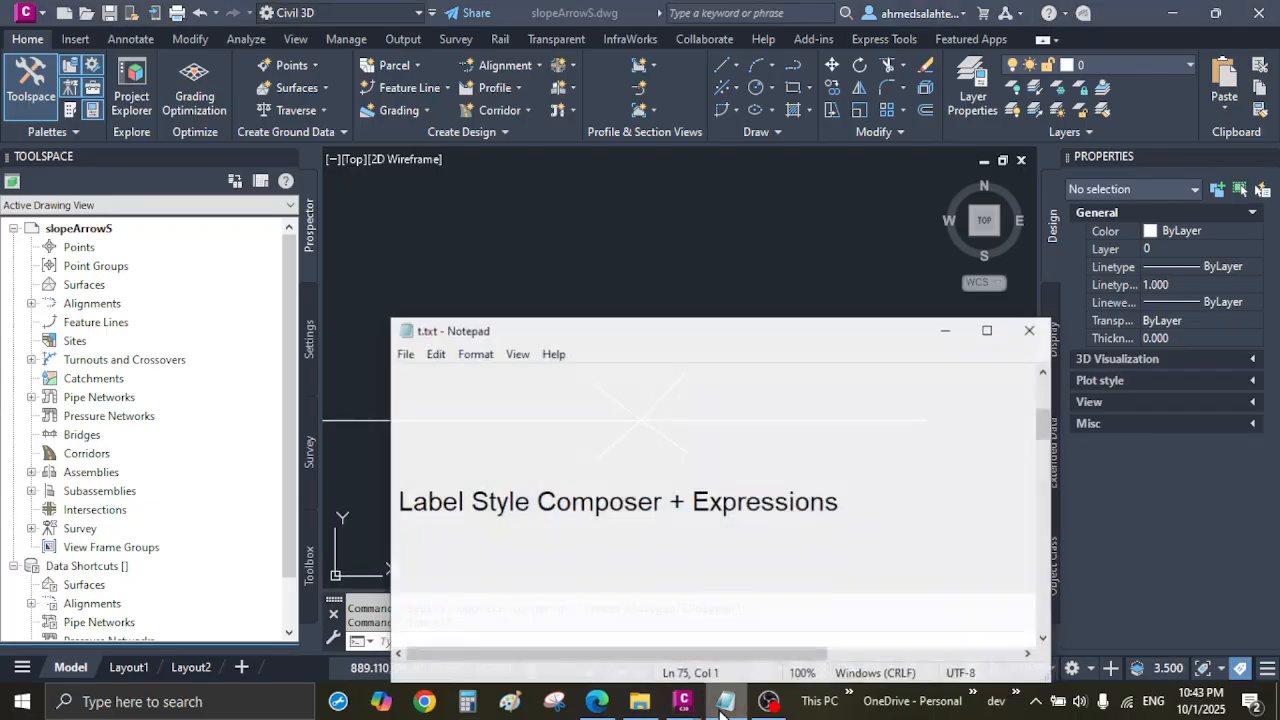
{"action": "scroll", "coordinate": [610, 477], "scroll_direction": "down", "scroll_amount": 5}
{"action": "scroll", "coordinate": [616, 477], "scroll_direction": "down", "scroll_amount": 2}
{"action": "scroll", "coordinate": [616, 477], "scroll_direction": "up", "scroll_amount": 1}
{"action": "left_click_drag", "start_coordinate": [490, 404], "coordinate": [374, 423]}
{"action": "left_click_drag", "start_coordinate": [480, 434], "coordinate": [371, 440]}
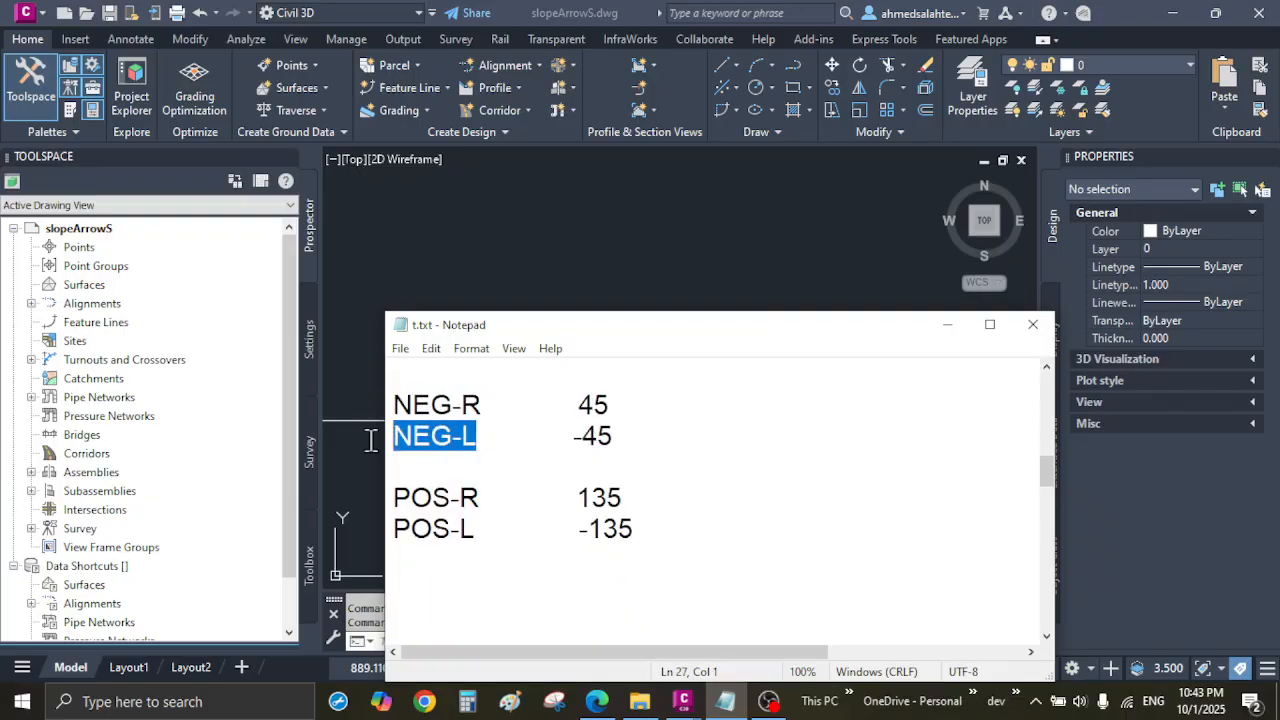
{"action": "left_click_drag", "start_coordinate": [492, 497], "coordinate": [386, 497]}
{"action": "left_click_drag", "start_coordinate": [510, 530], "coordinate": [388, 532]}
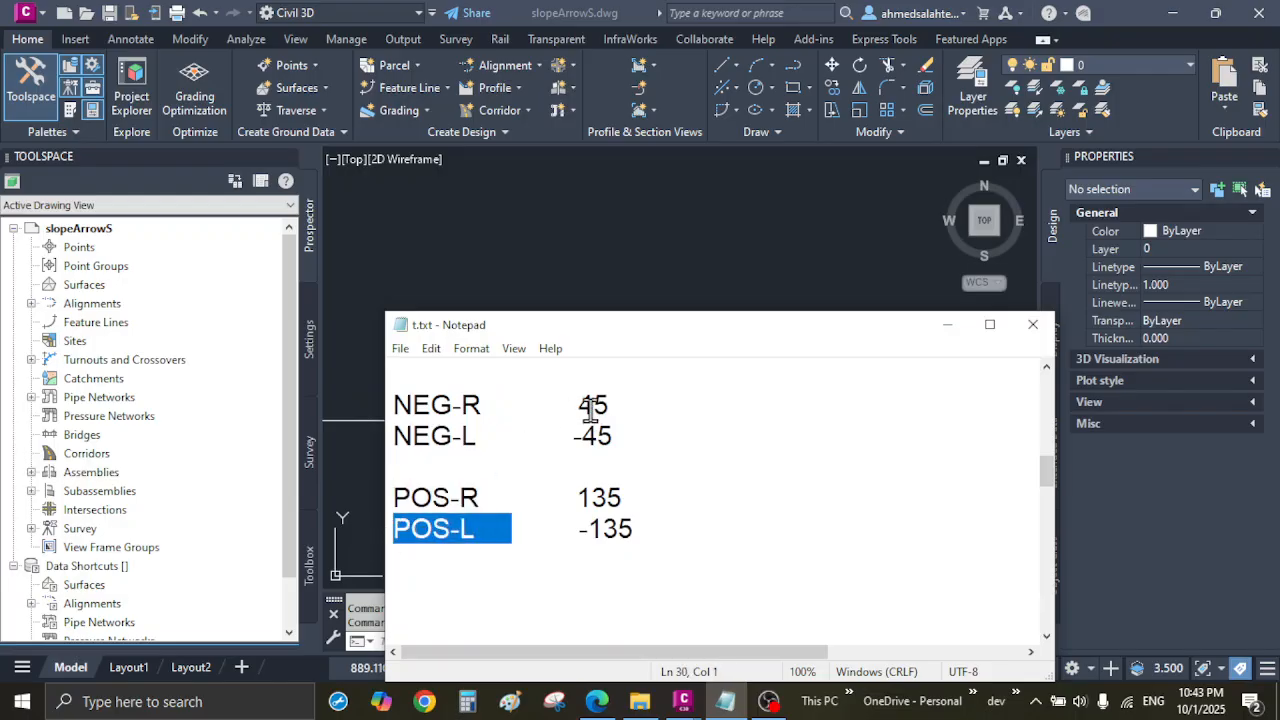
{"action": "left_click_drag", "start_coordinate": [612, 436], "coordinate": [582, 409]}
{"action": "left_click", "coordinate": [664, 434]}
{"action": "left_click", "coordinate": [948, 326]}
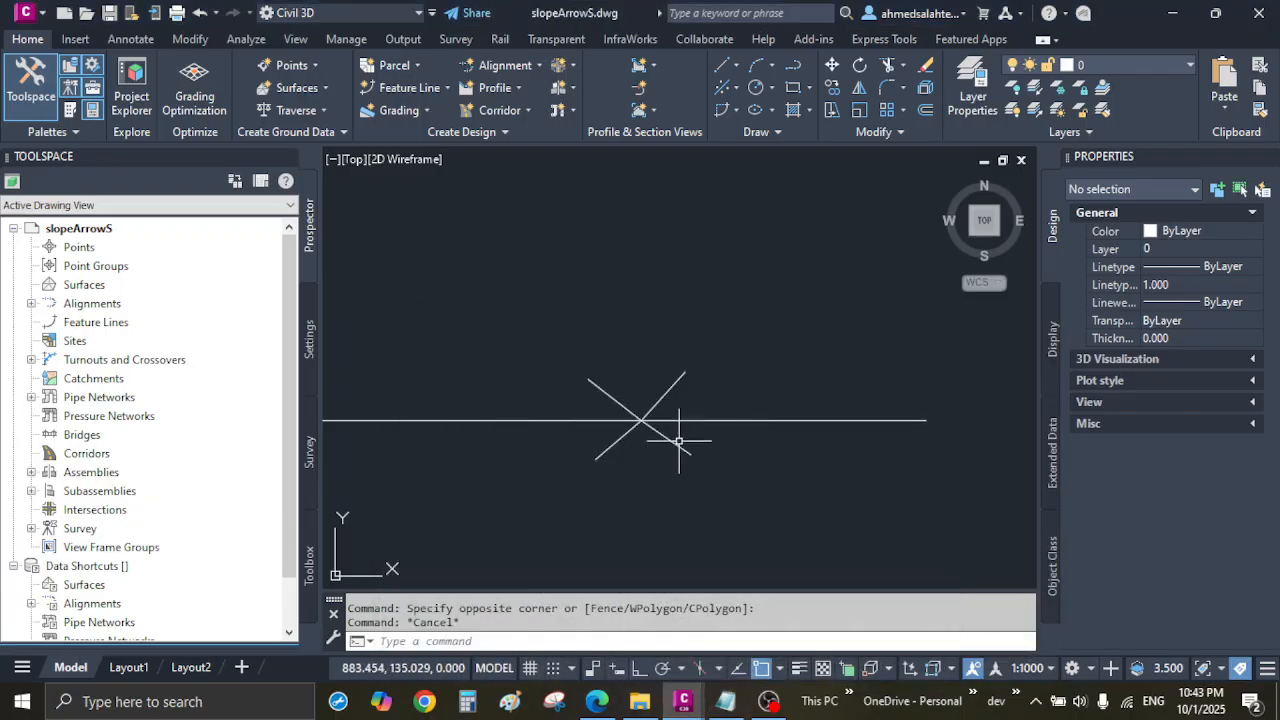
Recheck the angle list in the notes and compare it with the left-hand strokes and the lower right stroke in the drawing
{"action": "left_click", "coordinate": [727, 703]}
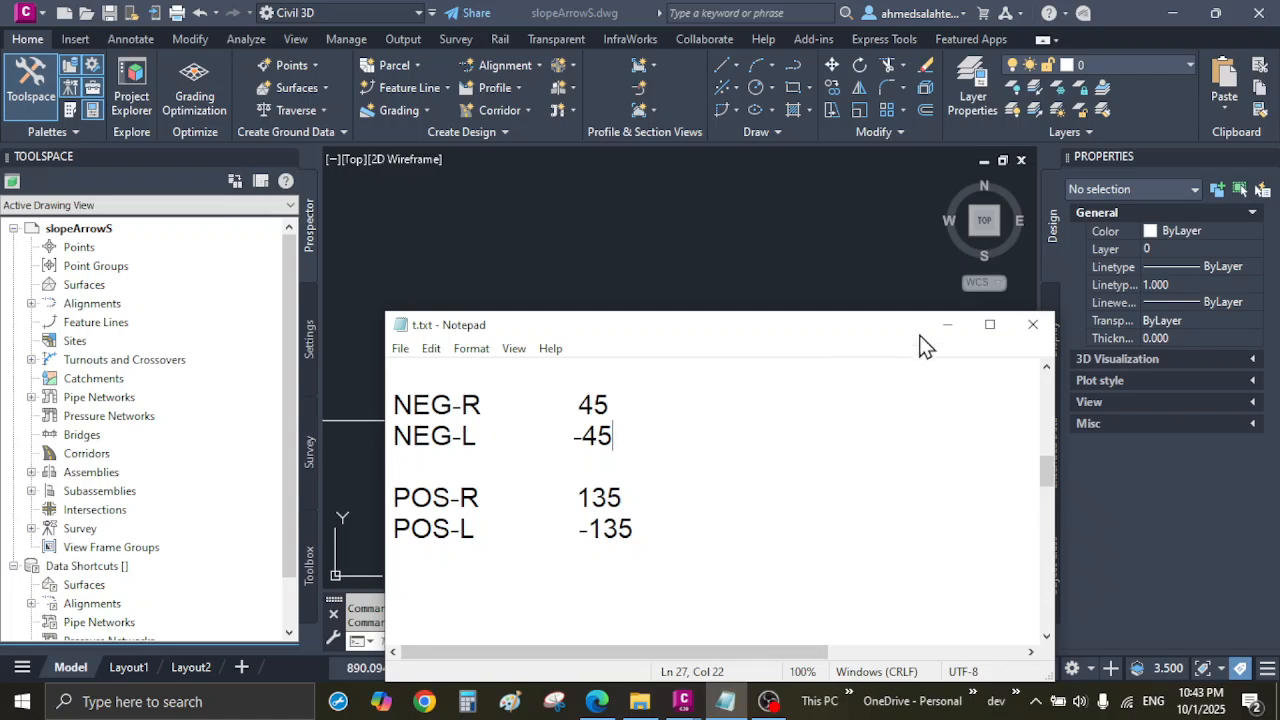
{"action": "left_click", "coordinate": [948, 326]}
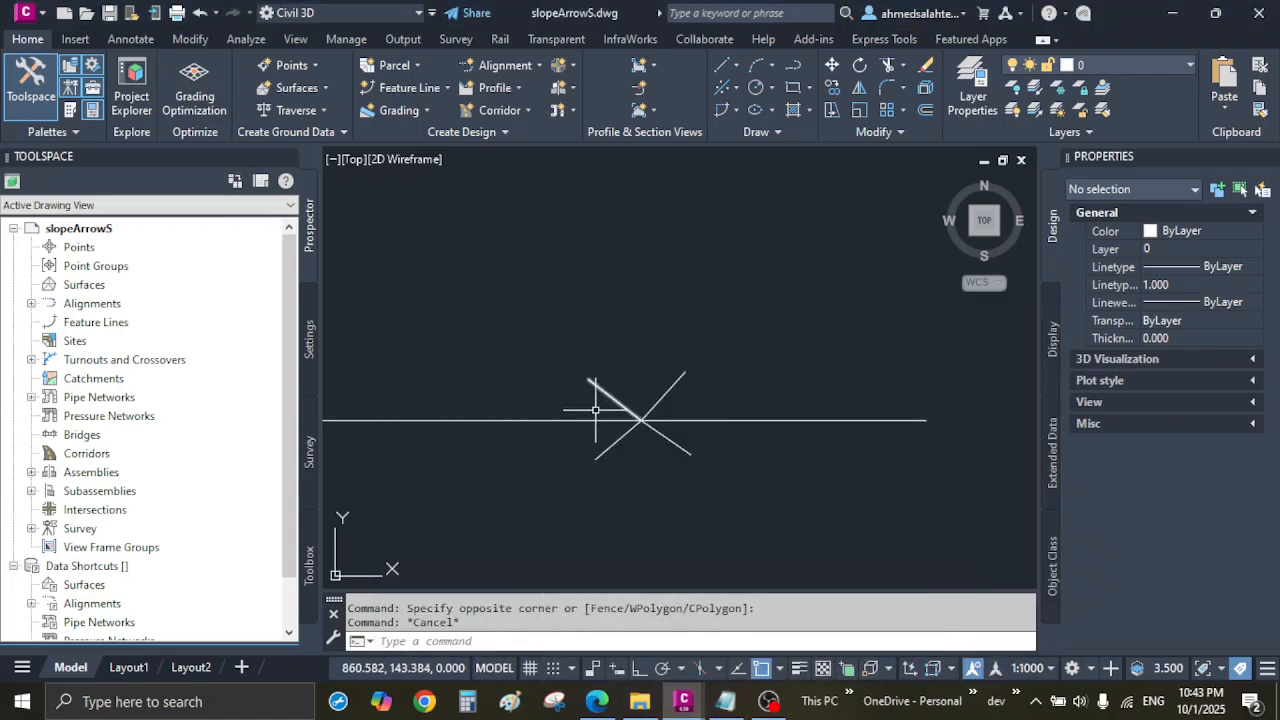
{"action": "left_click", "coordinate": [607, 446]}
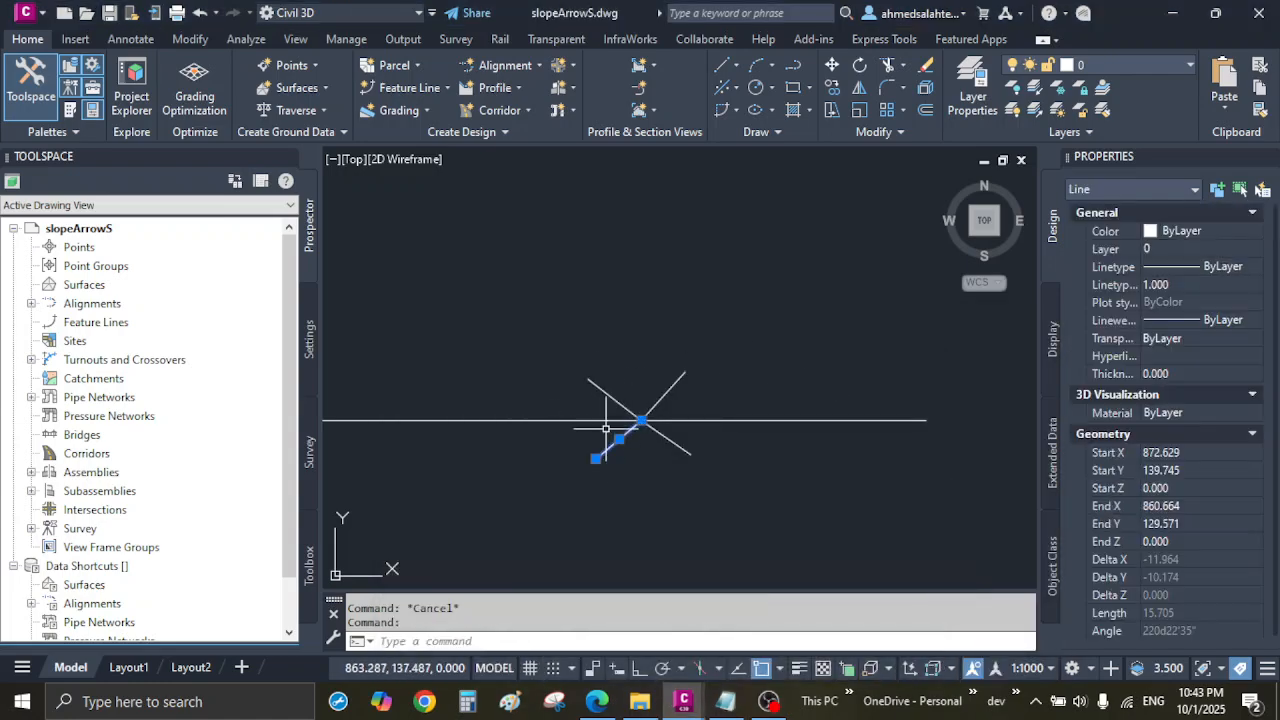
{"action": "key", "text": "Escape"}
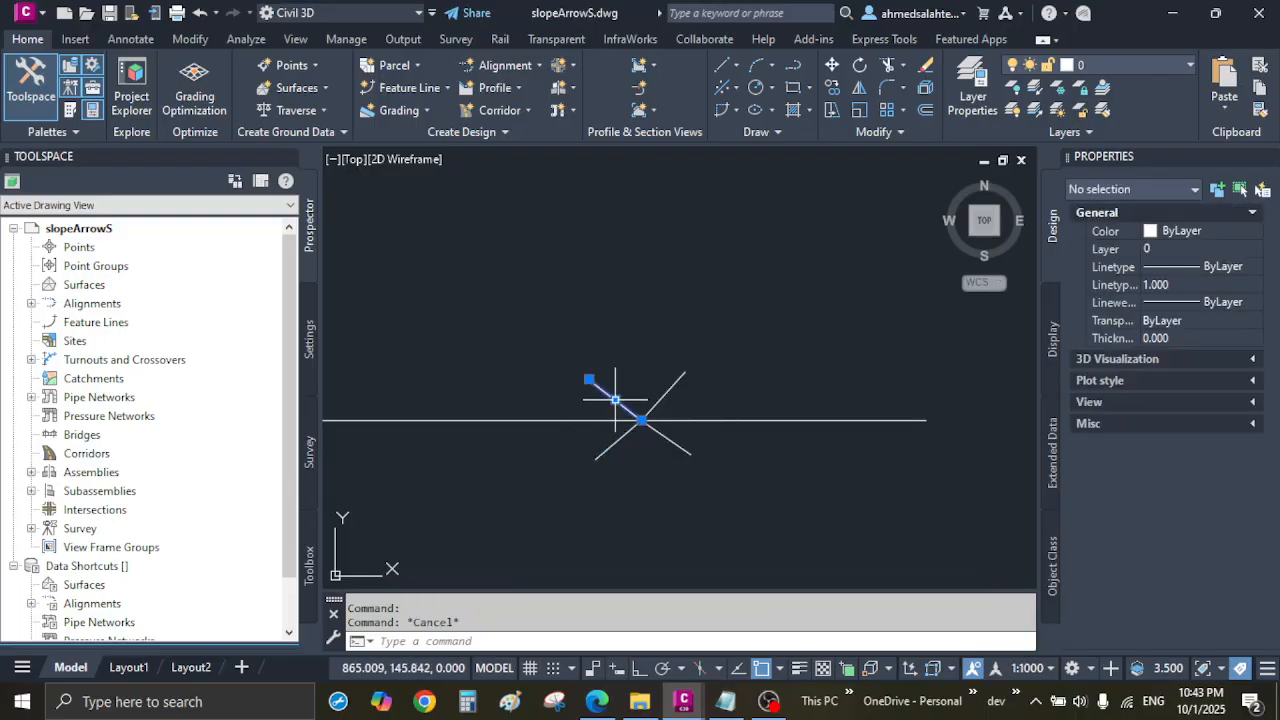
{"action": "left_click", "coordinate": [615, 399]}
{"action": "key", "text": "Escape"}
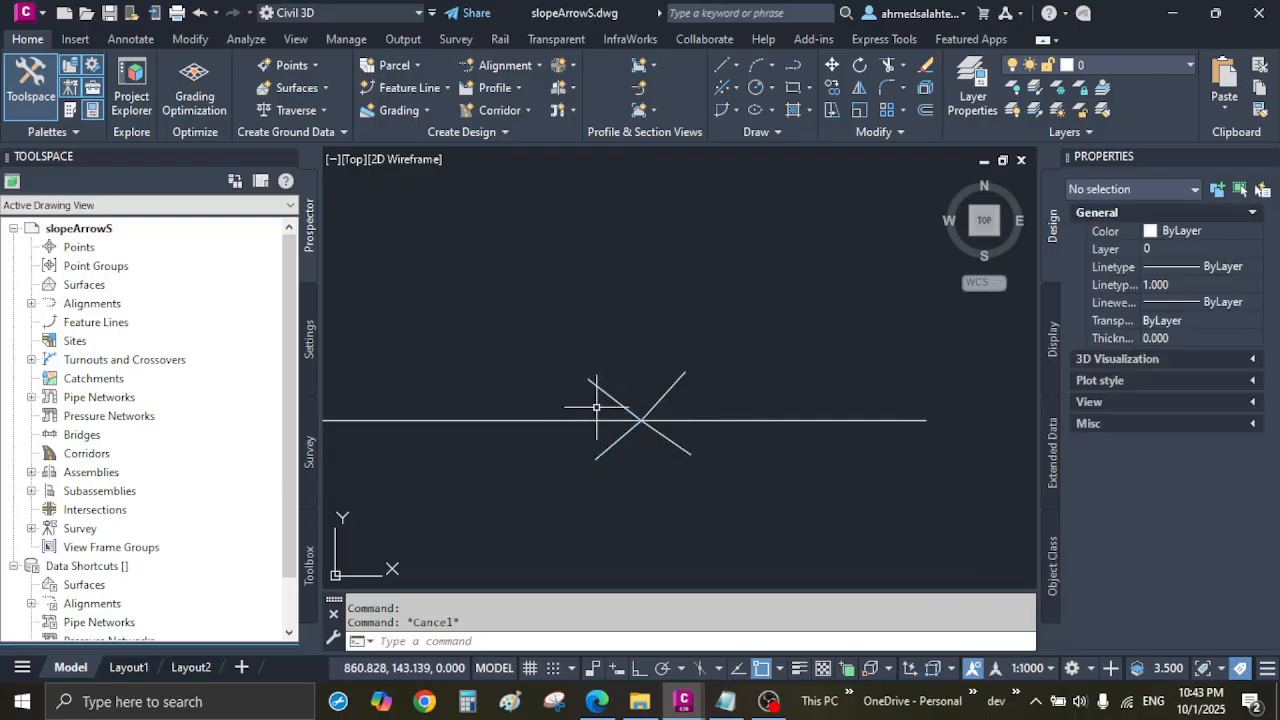
{"action": "left_click", "coordinate": [669, 441]}
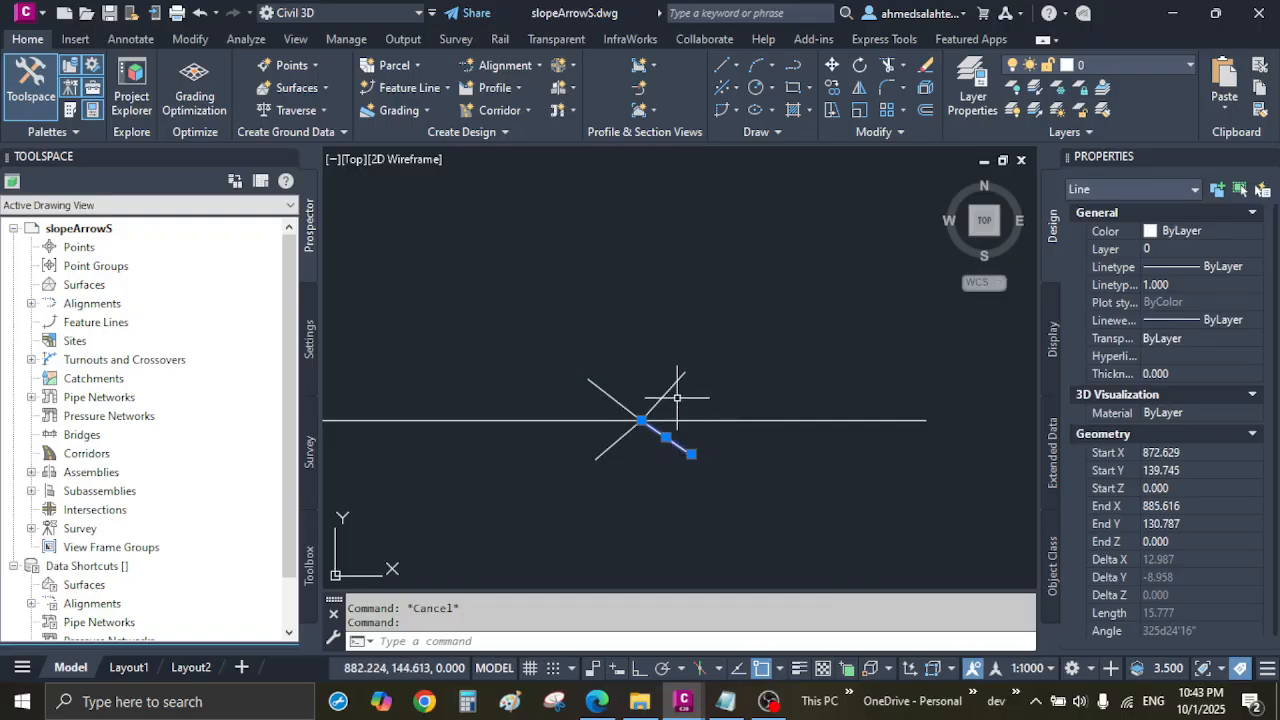
{"action": "key", "text": "Escape"}
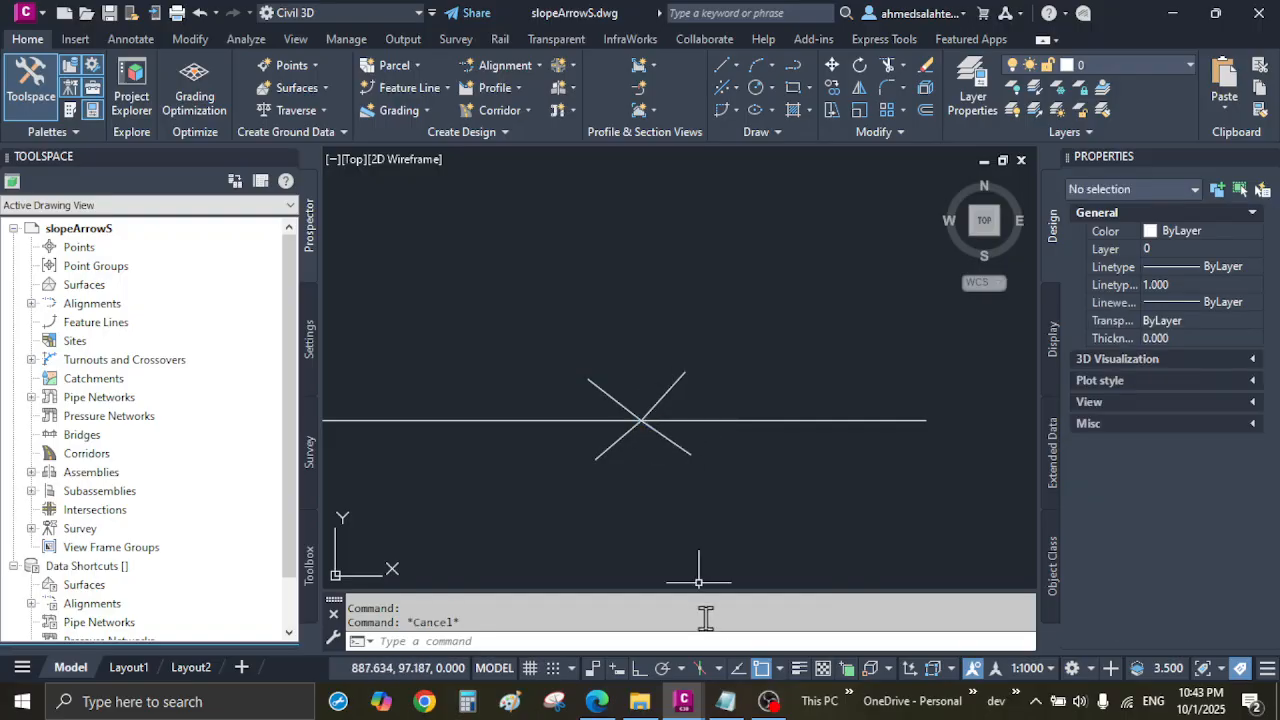
Read the POSITIVE-GRADE and NEGATIVE-GRADE entries in the notes, undo their accidental deletion, and review the stroke angle list again
{"action": "left_click", "coordinate": [727, 700]}
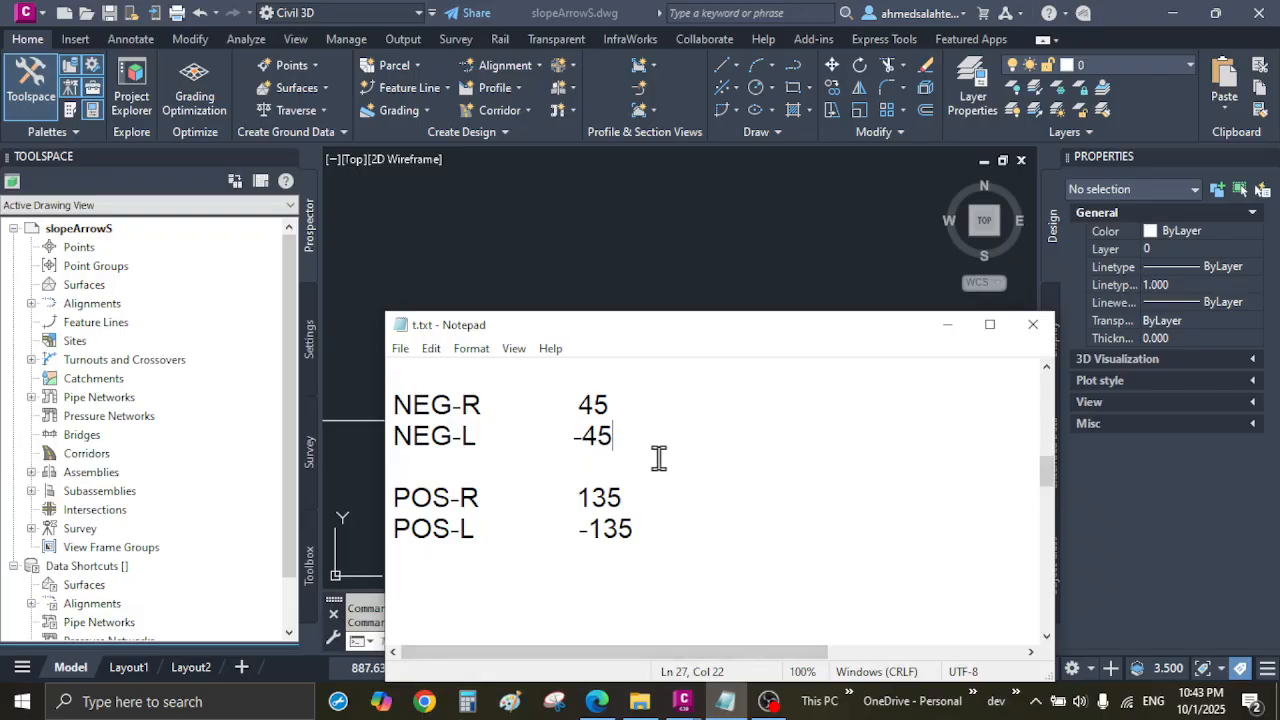
{"action": "scroll", "coordinate": [661, 452], "scroll_direction": "down", "scroll_amount": 1}
{"action": "scroll", "coordinate": [661, 452], "scroll_direction": "up", "scroll_amount": 1}
{"action": "scroll", "coordinate": [661, 452], "scroll_direction": "down", "scroll_amount": 3}
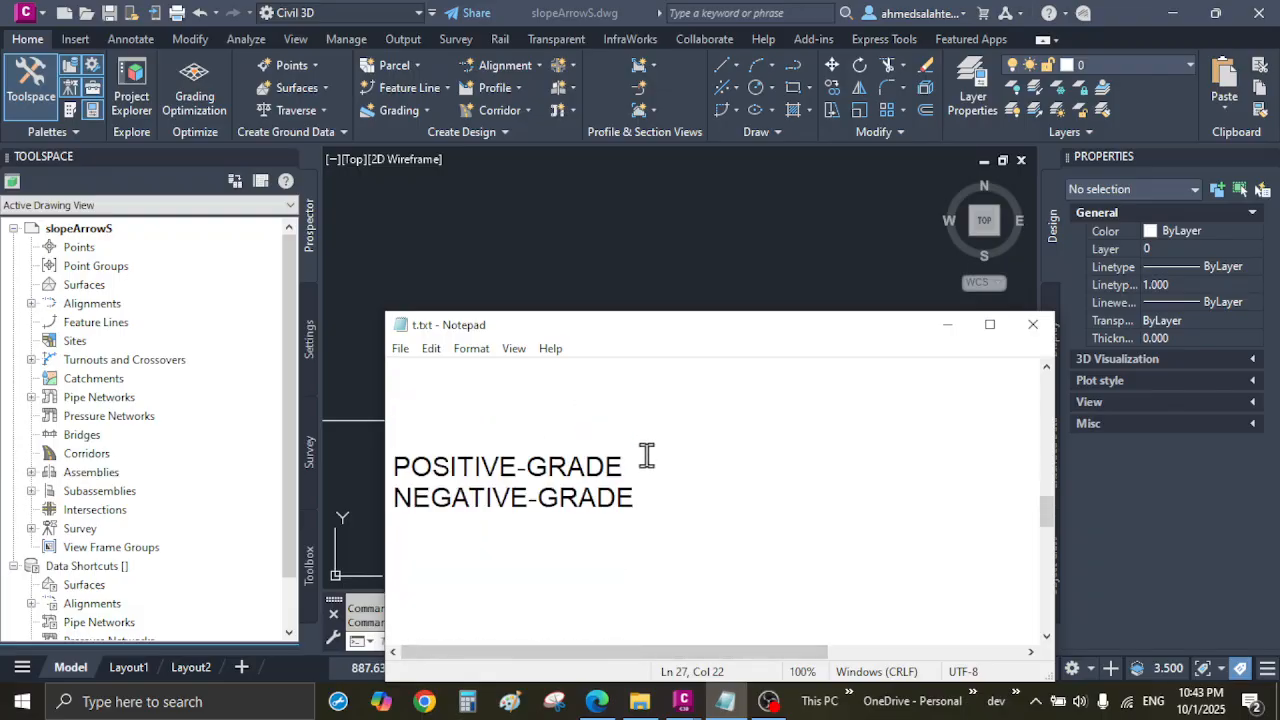
{"action": "left_click_drag", "start_coordinate": [654, 512], "coordinate": [368, 458]}
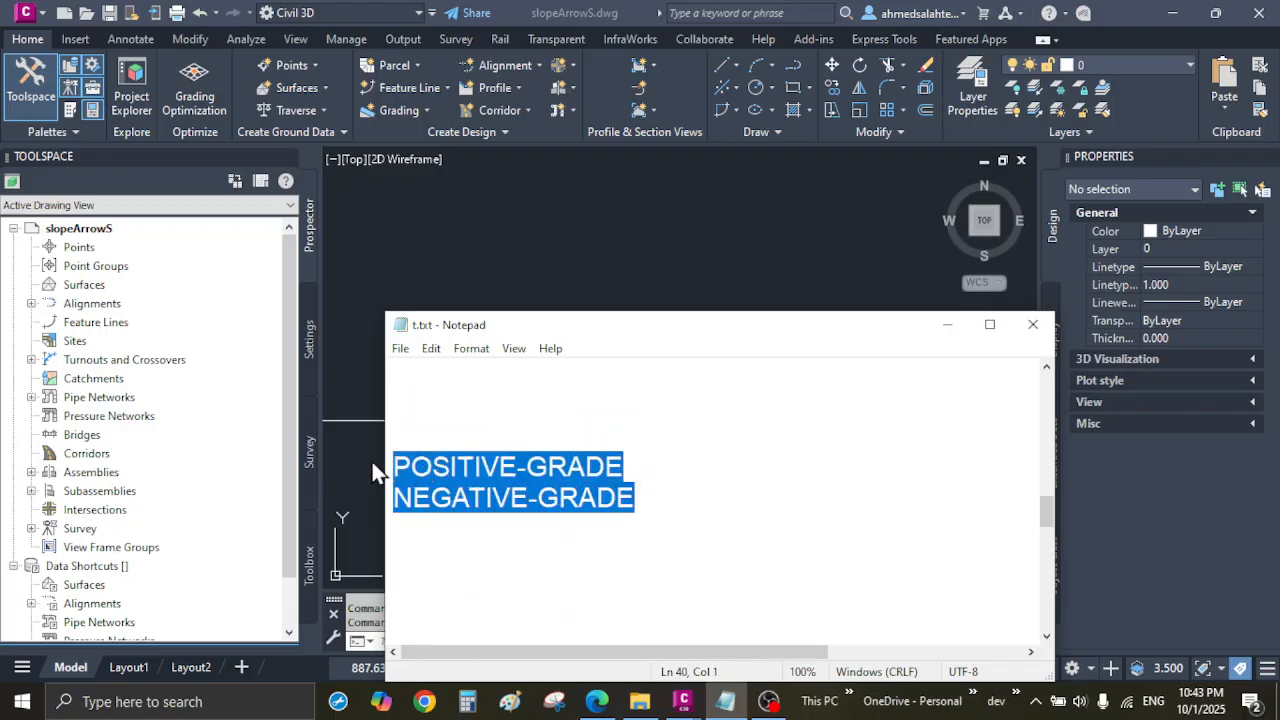
{"action": "key", "text": "Delete"}
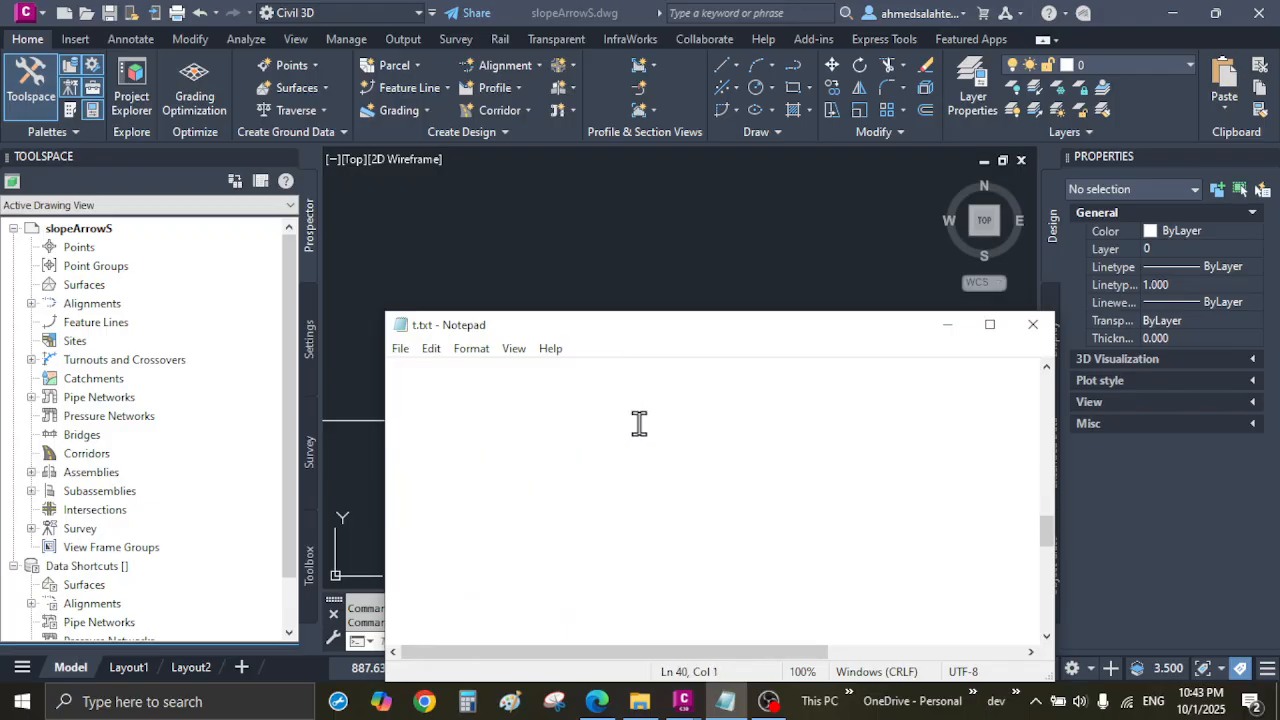
{"action": "key", "text": "ctrl+z"}
{"action": "scroll", "coordinate": [639, 423], "scroll_direction": "up", "scroll_amount": 3}
{"action": "scroll", "coordinate": [639, 423], "scroll_direction": "up", "scroll_amount": 3}
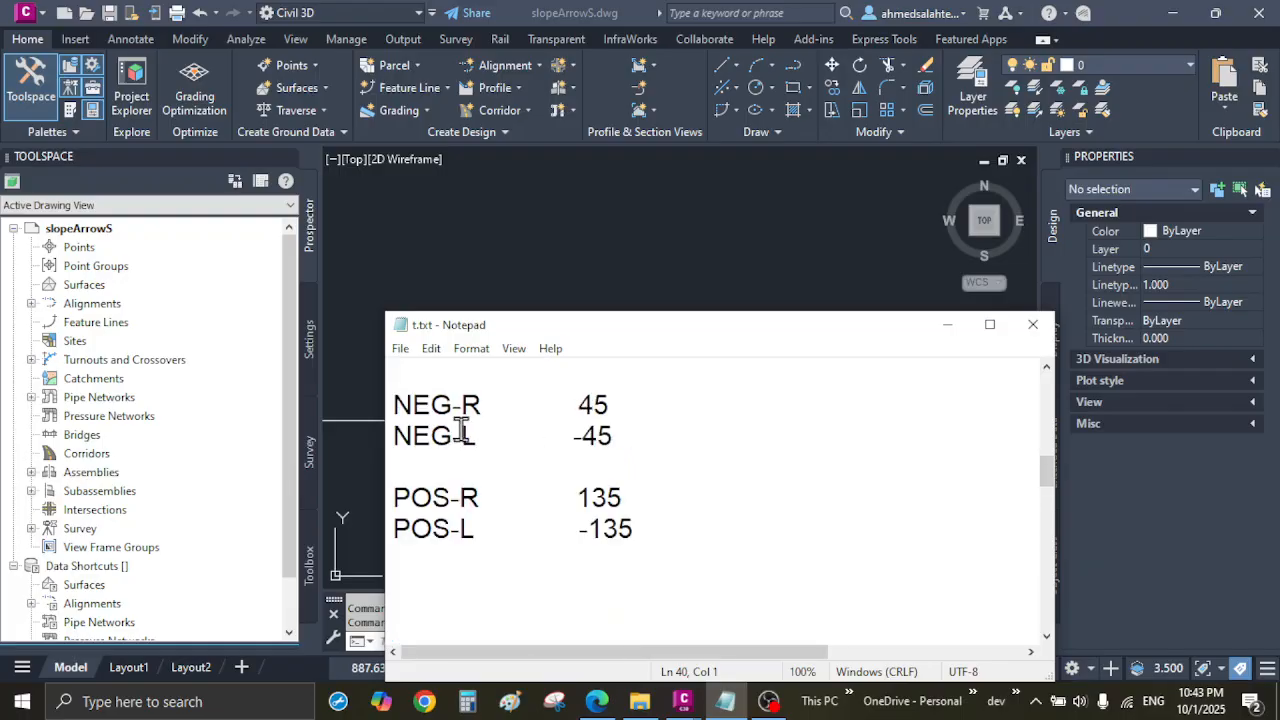
{"action": "left_click", "coordinate": [946, 325]}
Bring the alignment and profile view into sight and expand the alignment's Major Station label styles in the drawing settings
{"action": "scroll", "coordinate": [790, 350], "scroll_direction": "down", "scroll_amount": 3}
{"action": "scroll", "coordinate": [677, 434], "scroll_direction": "up", "scroll_amount": 5}
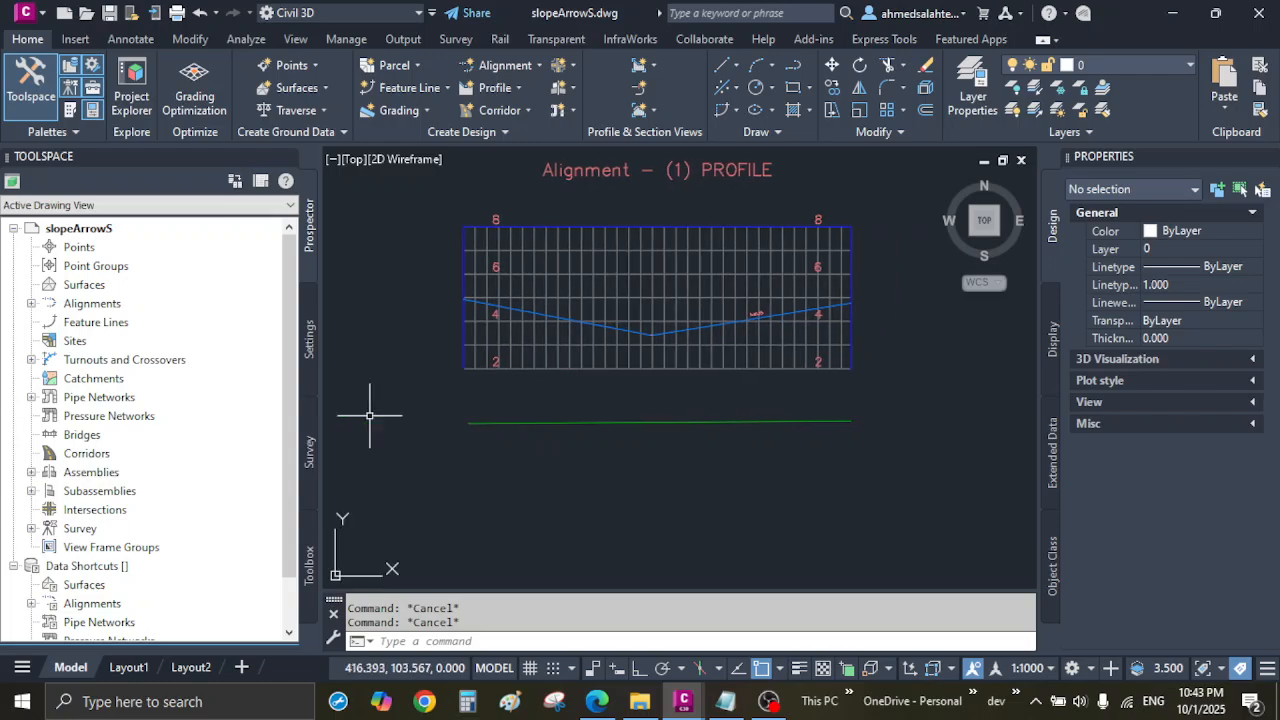
{"action": "left_click", "coordinate": [309, 340]}
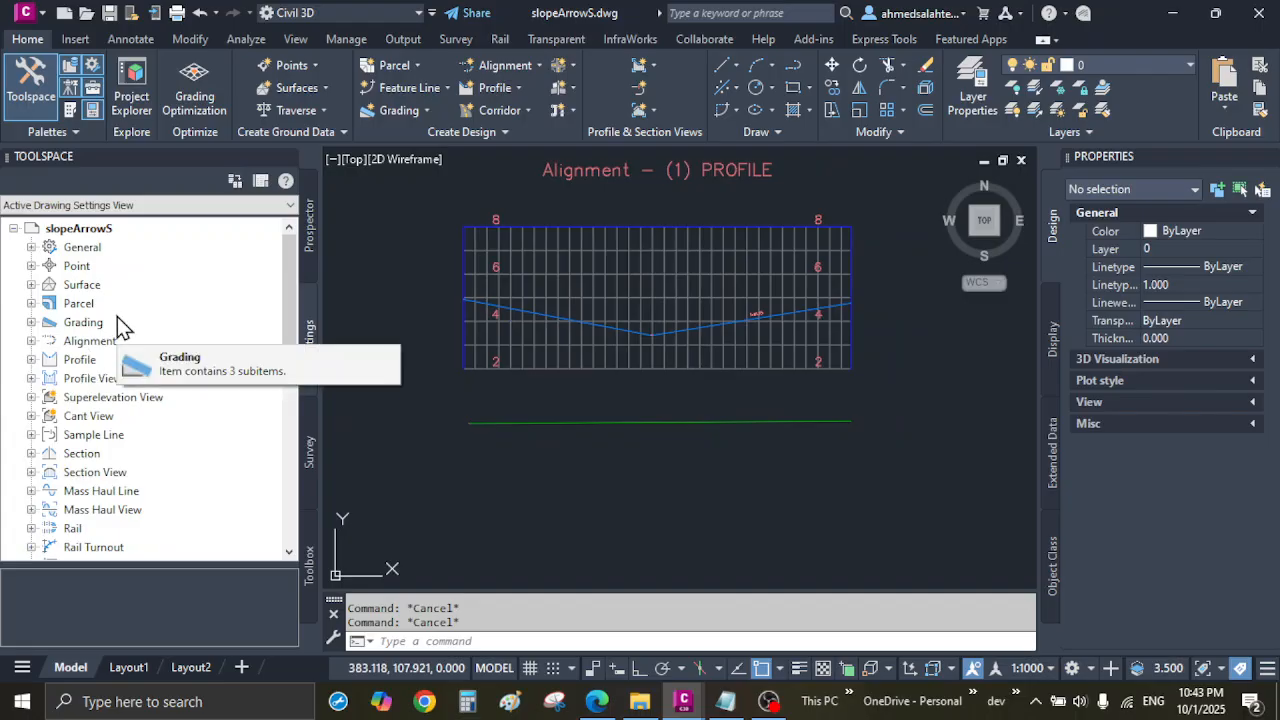
{"action": "left_click", "coordinate": [31, 341]}
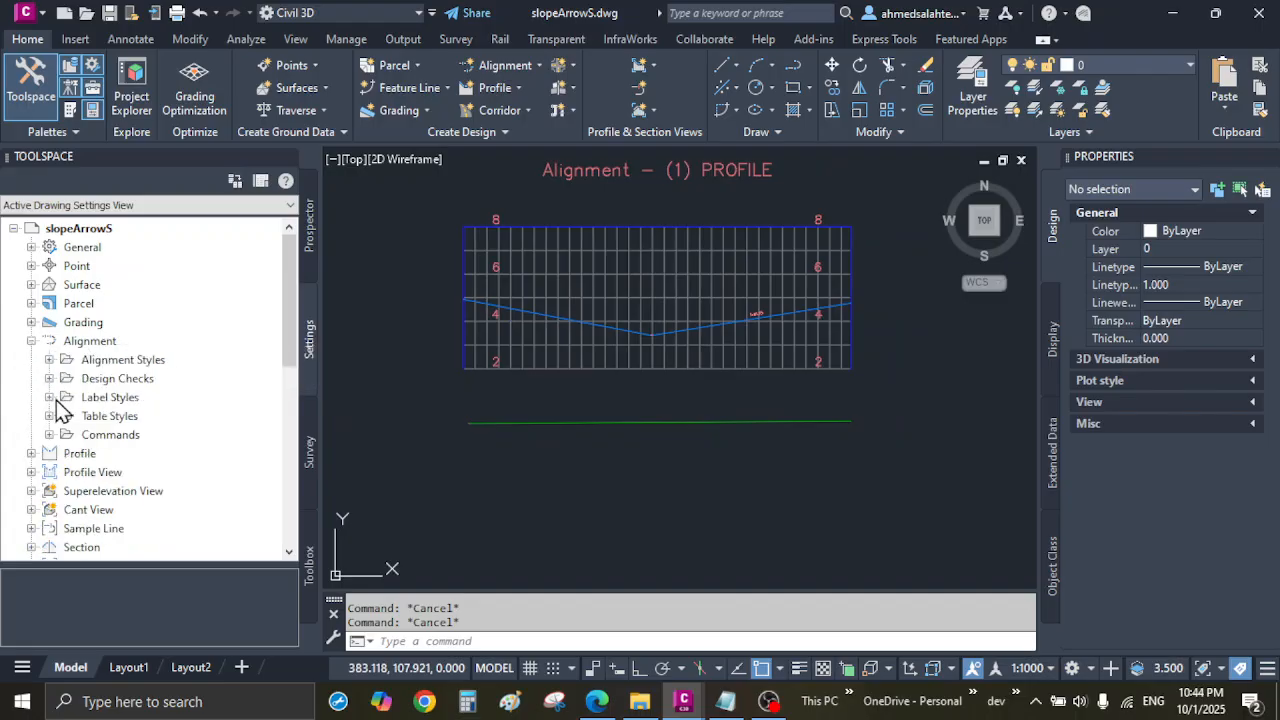
{"action": "left_click", "coordinate": [49, 397]}
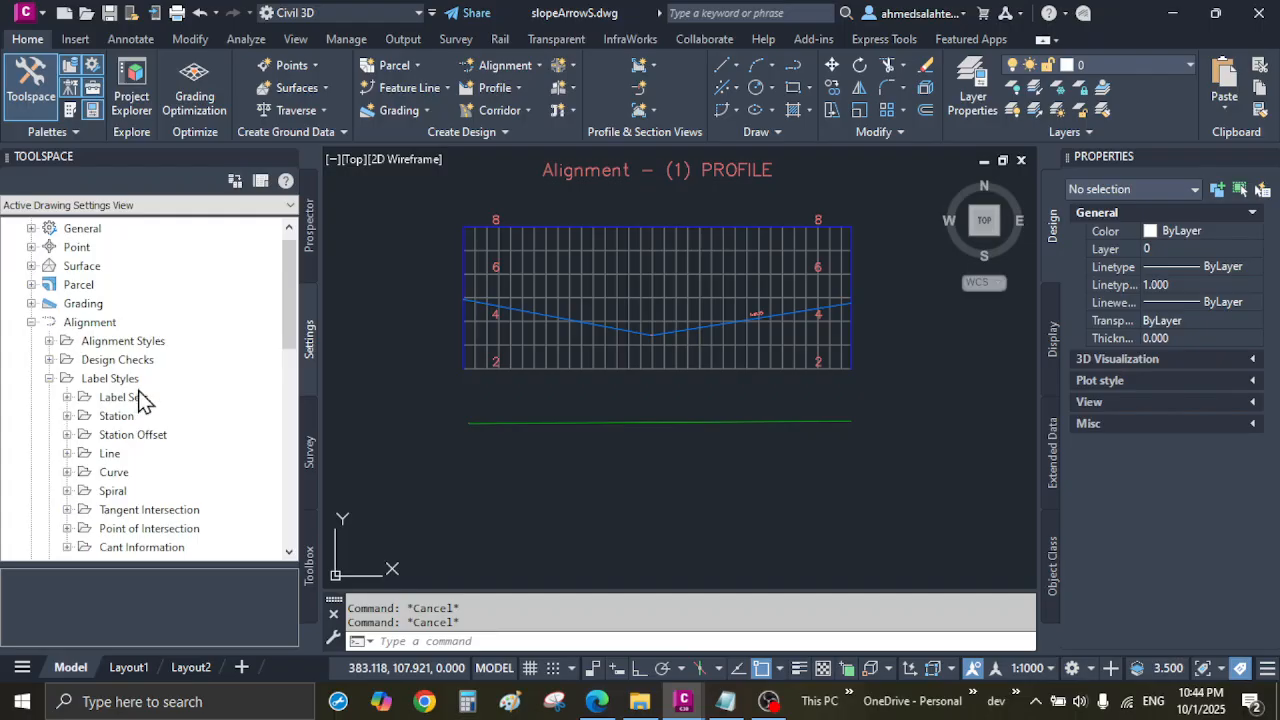
{"action": "left_click", "coordinate": [67, 416]}
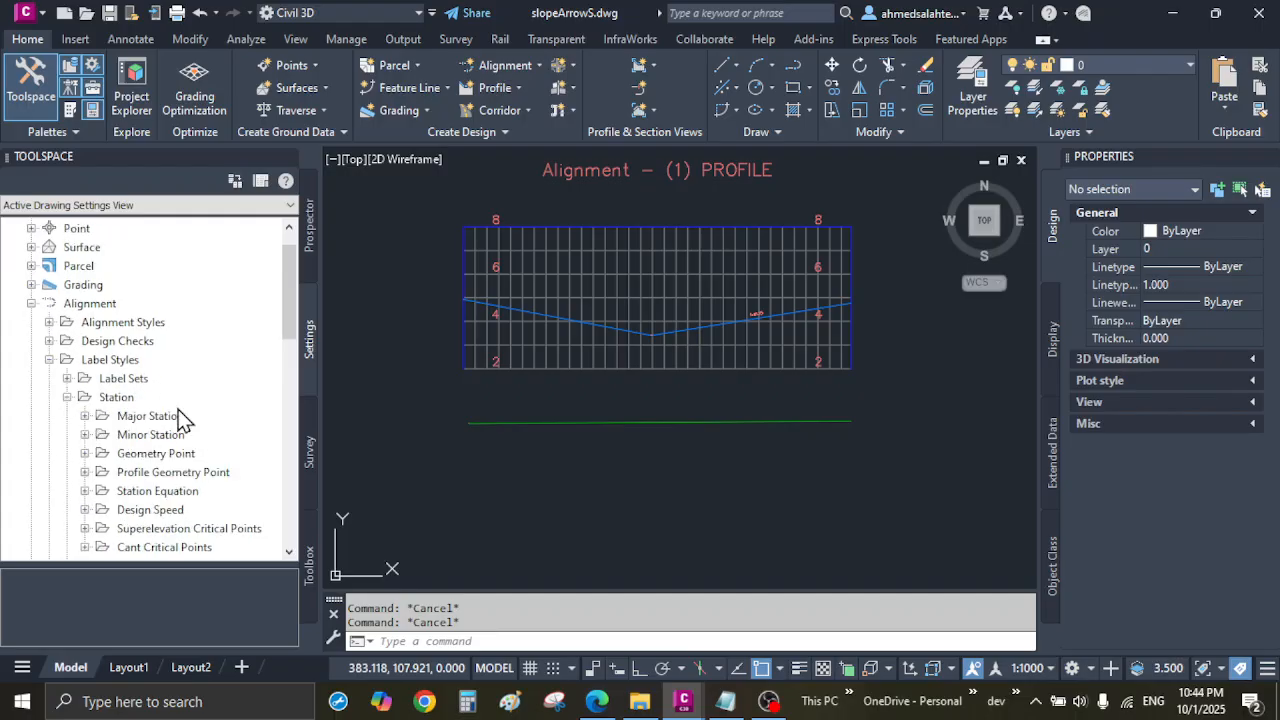
{"action": "left_click", "coordinate": [85, 416]}
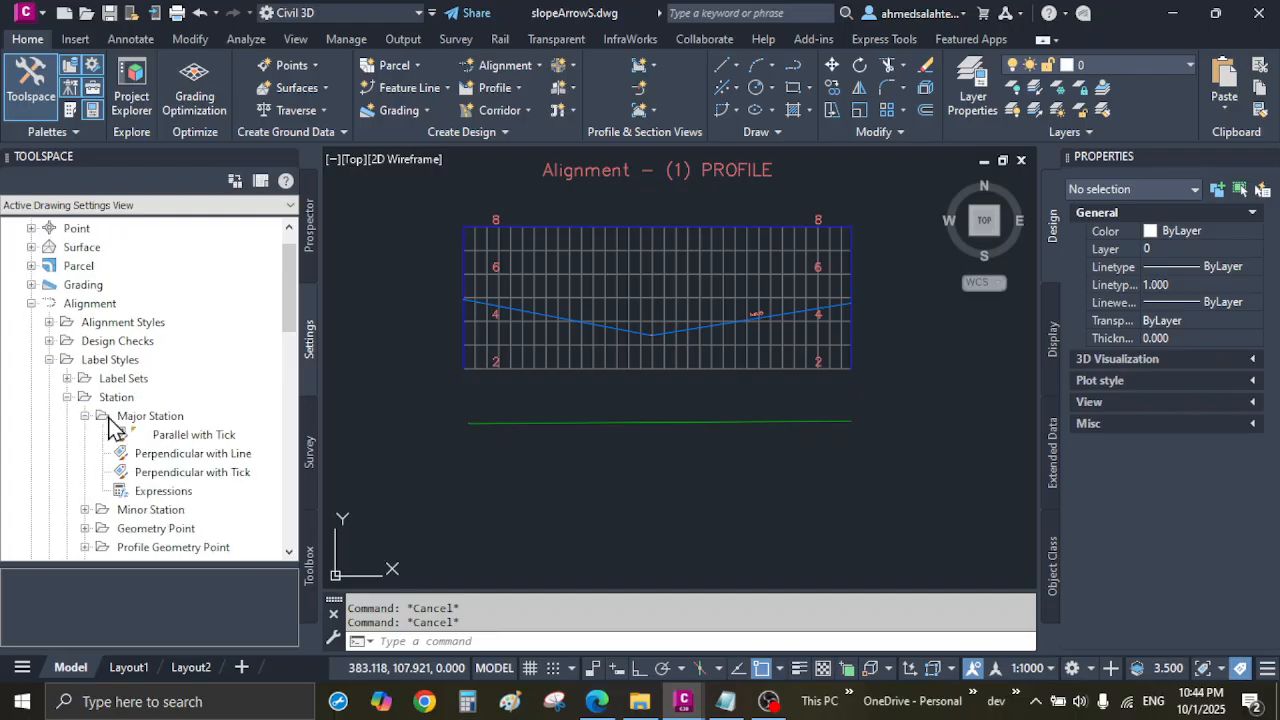
Create a new Major Station label style for alignments named profileSlopeArrow
{"action": "right_click", "coordinate": [171, 418]}
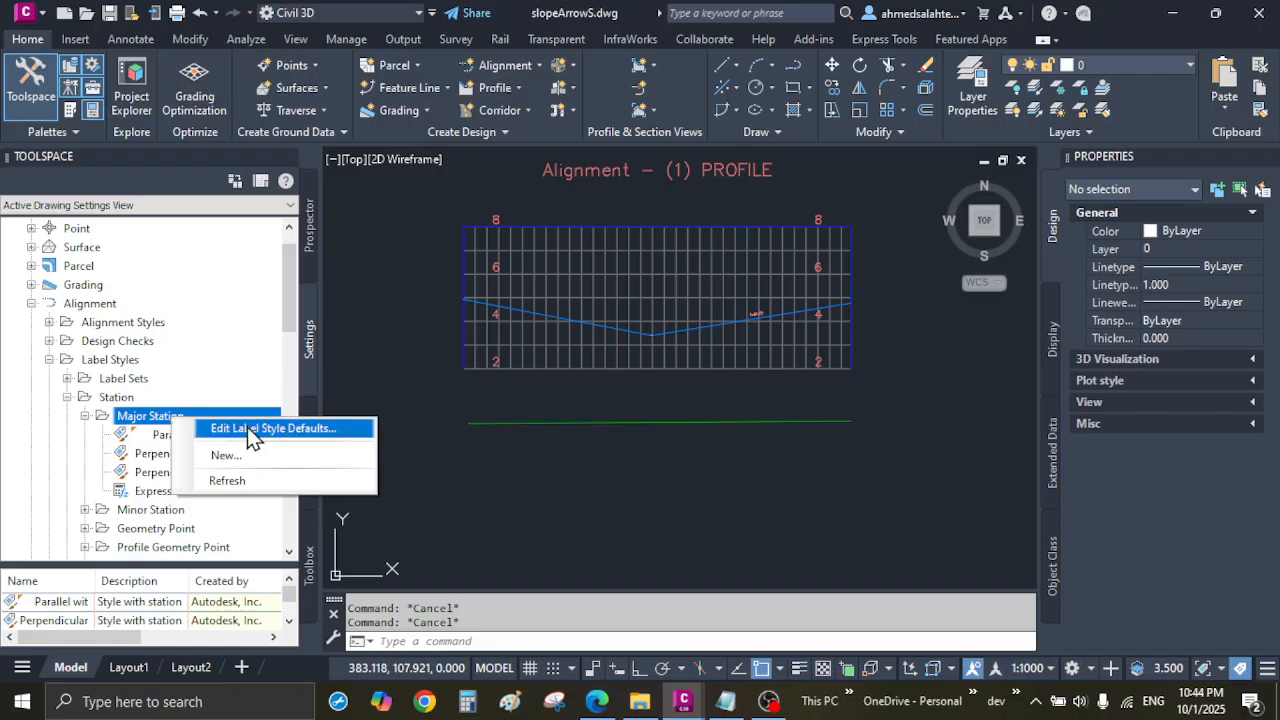
{"action": "left_click", "coordinate": [245, 456]}
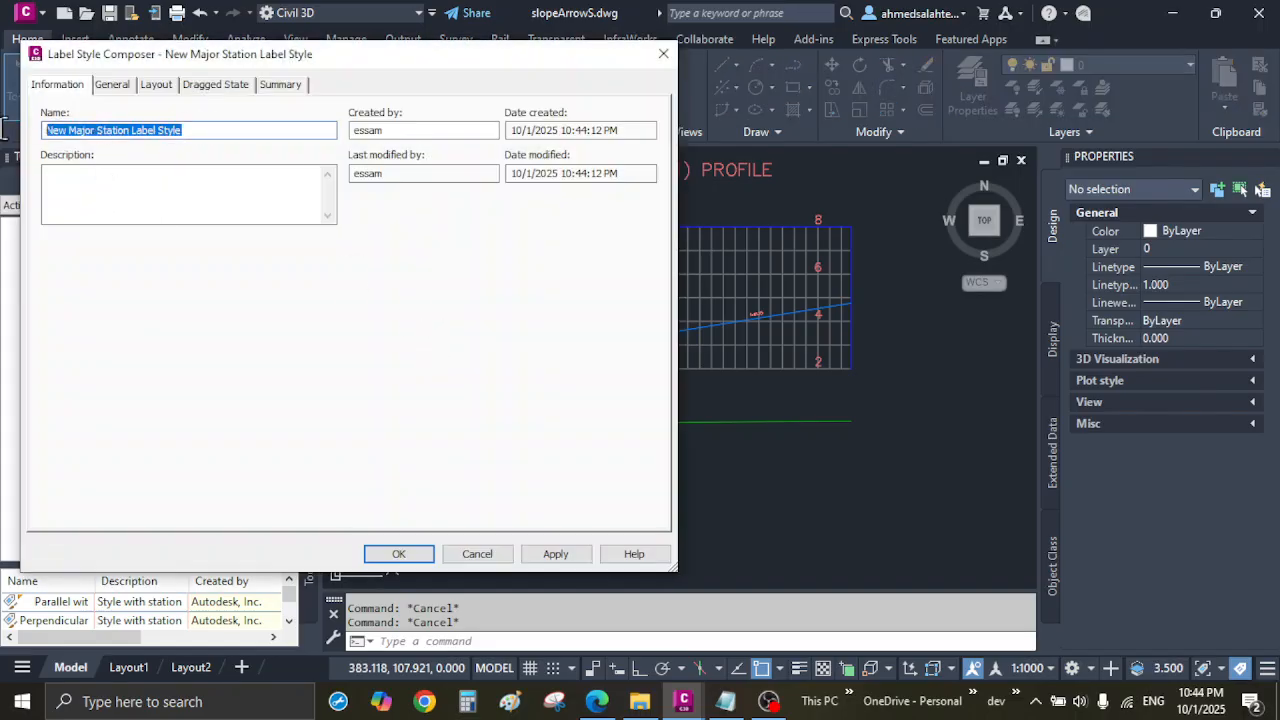
{"action": "type", "text": "a"}
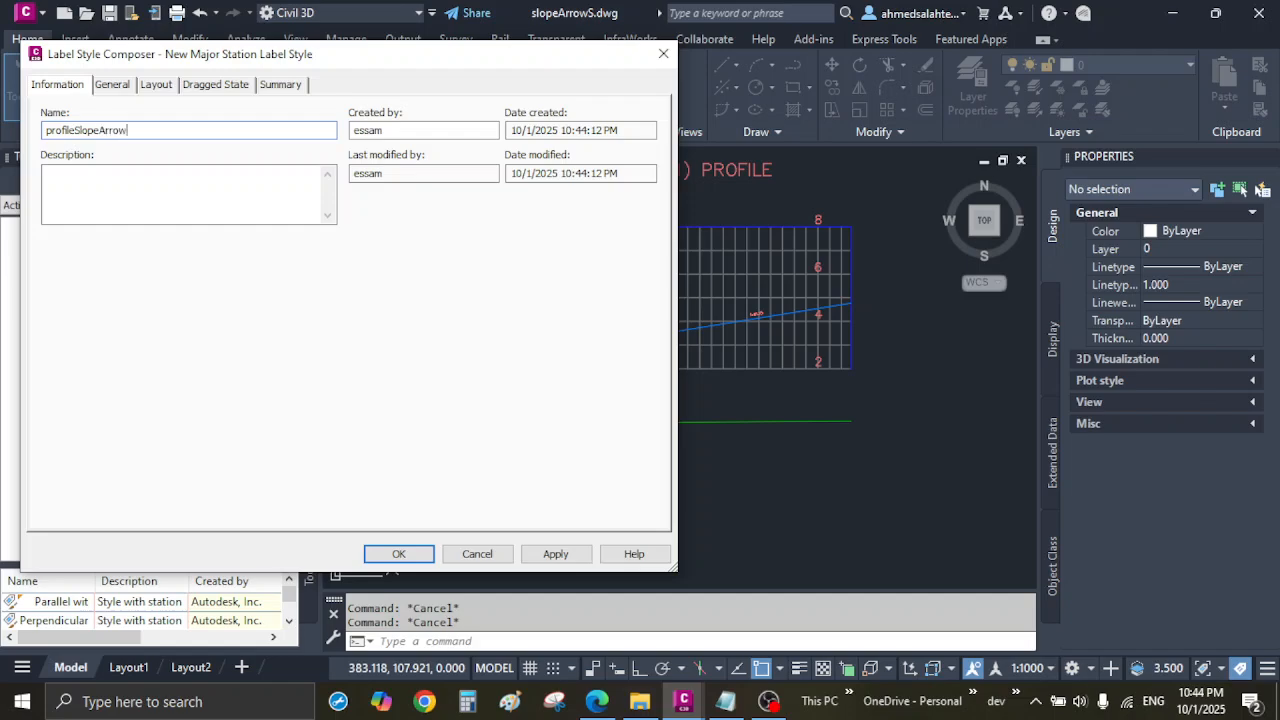
Delete the Station component from the label layout and add a reference text component of type Profile
{"action": "left_click", "coordinate": [157, 85]}
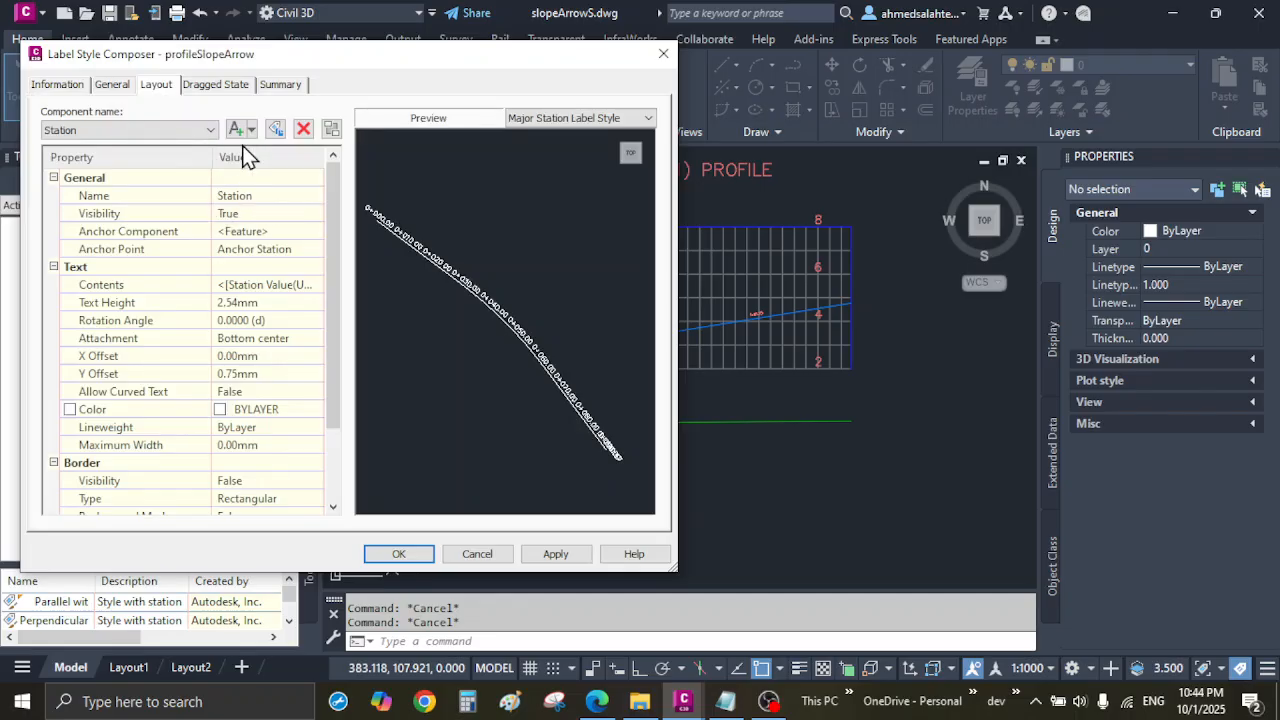
{"action": "left_click", "coordinate": [304, 130]}
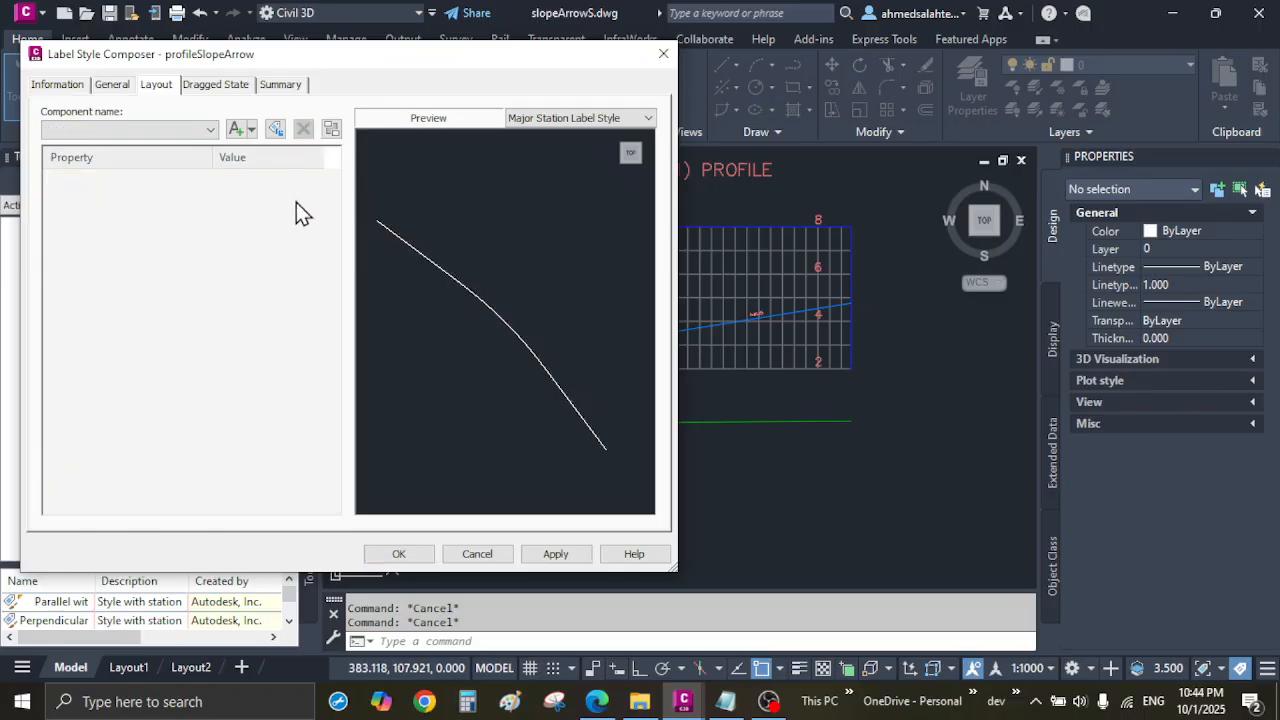
{"action": "left_click", "coordinate": [252, 129]}
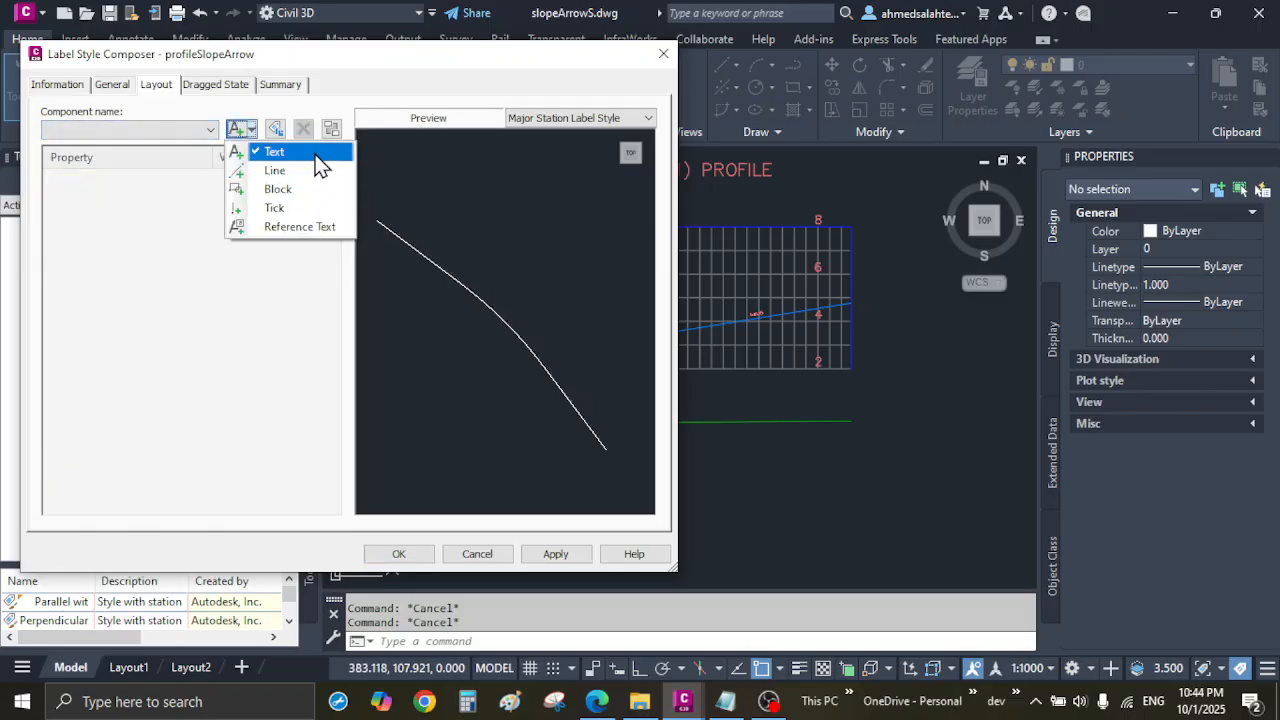
{"action": "left_click", "coordinate": [292, 230]}
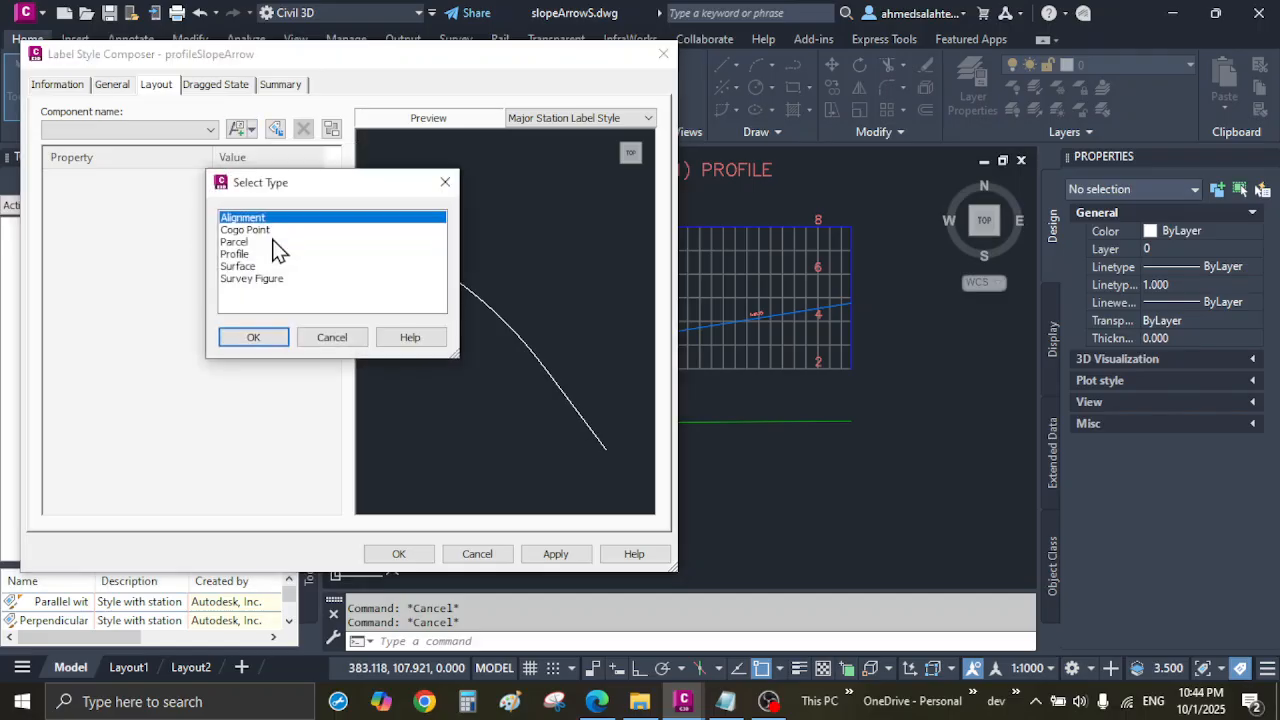
{"action": "left_click", "coordinate": [238, 254]}
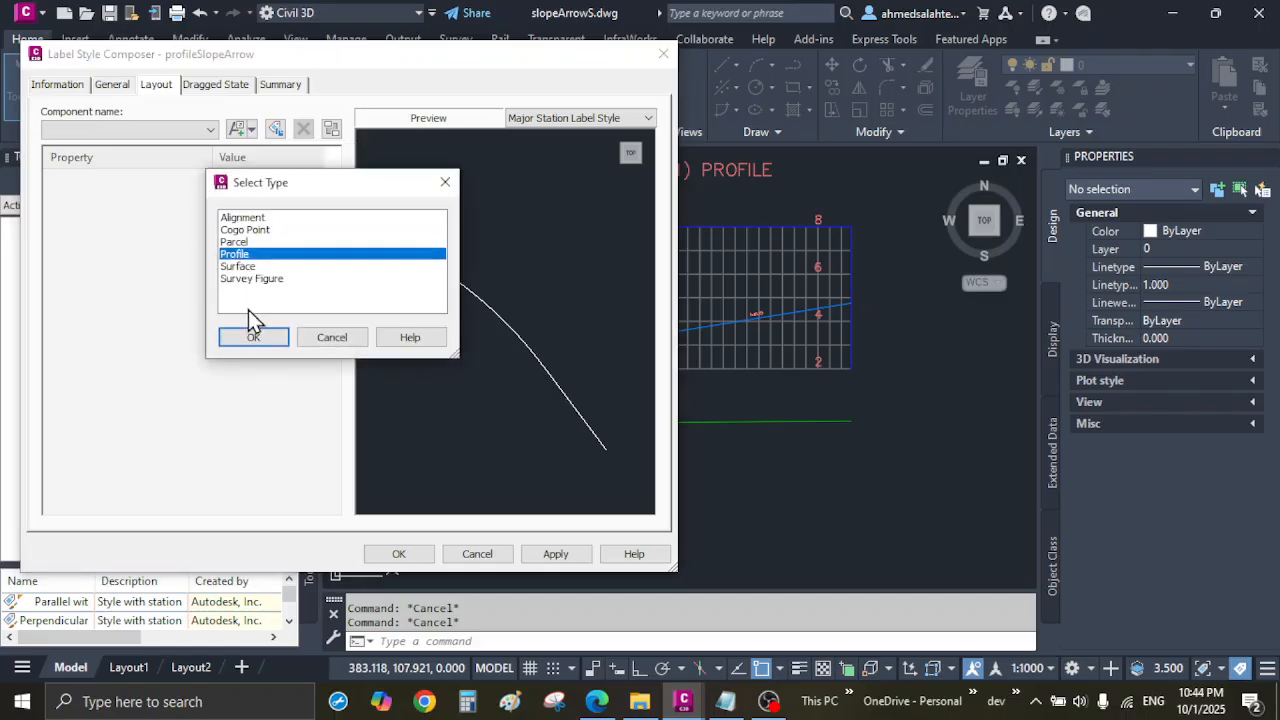
{"action": "left_click", "coordinate": [253, 338]}
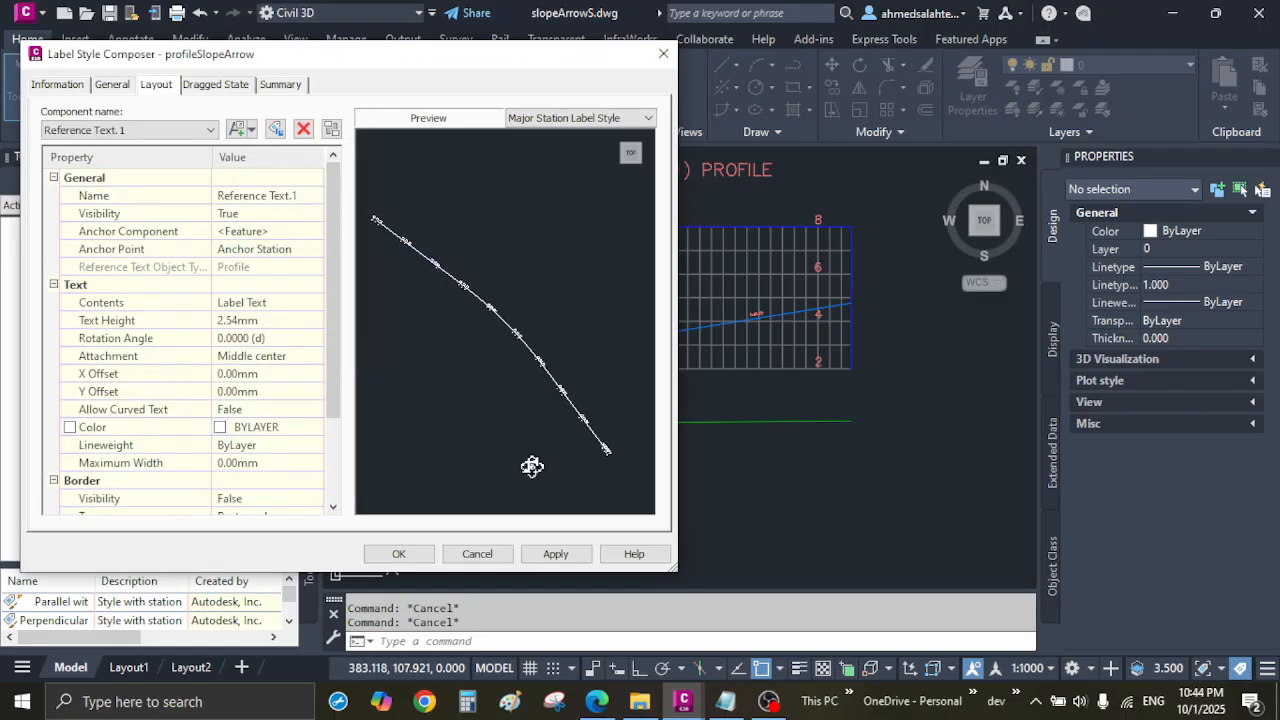
Copy the name NEG-R from the t.txt notes in Notepad and rename the reference text component with it
{"action": "left_click", "coordinate": [726, 701]}
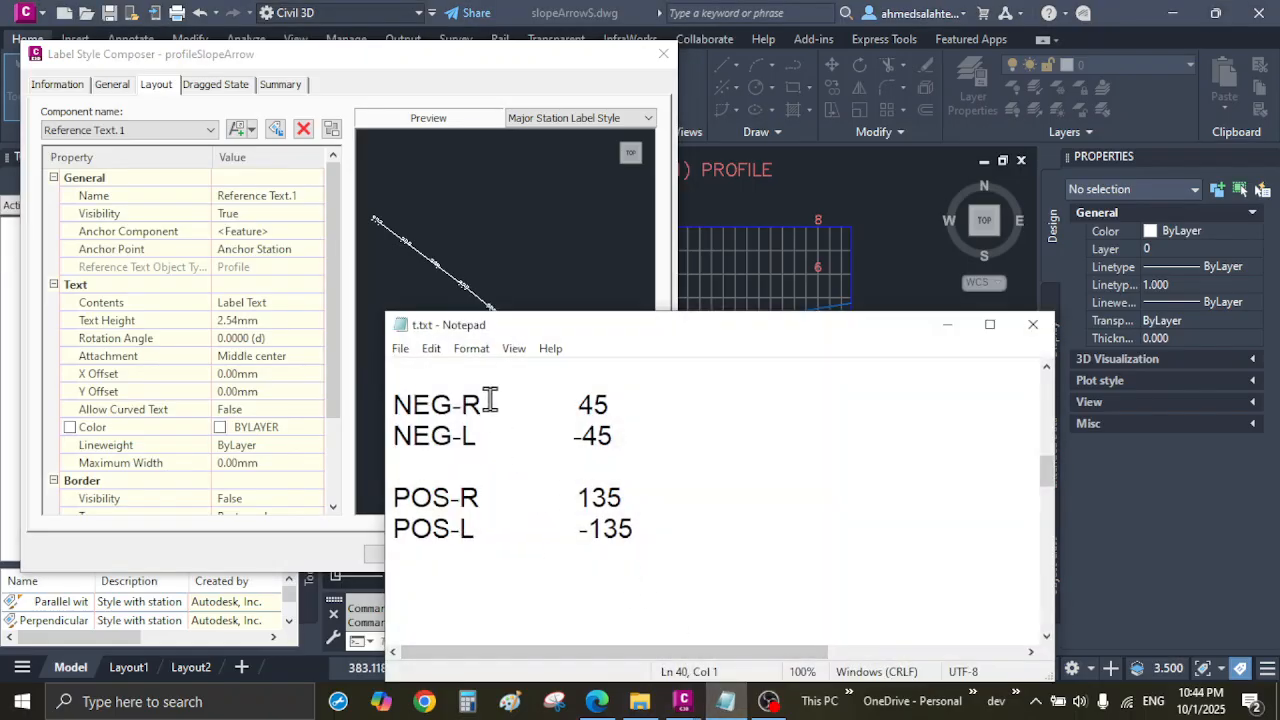
{"action": "left_click_drag", "start_coordinate": [489, 404], "coordinate": [364, 400]}
{"action": "right_click", "coordinate": [440, 416]}
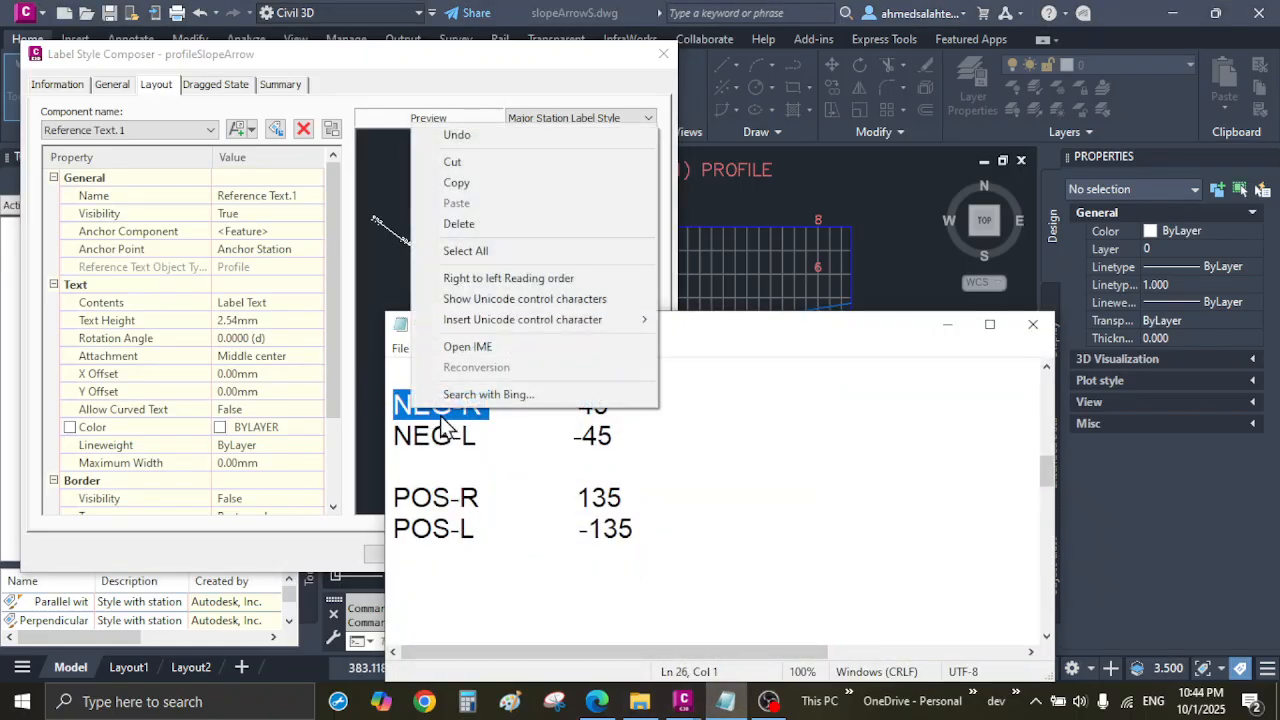
{"action": "left_click", "coordinate": [480, 182]}
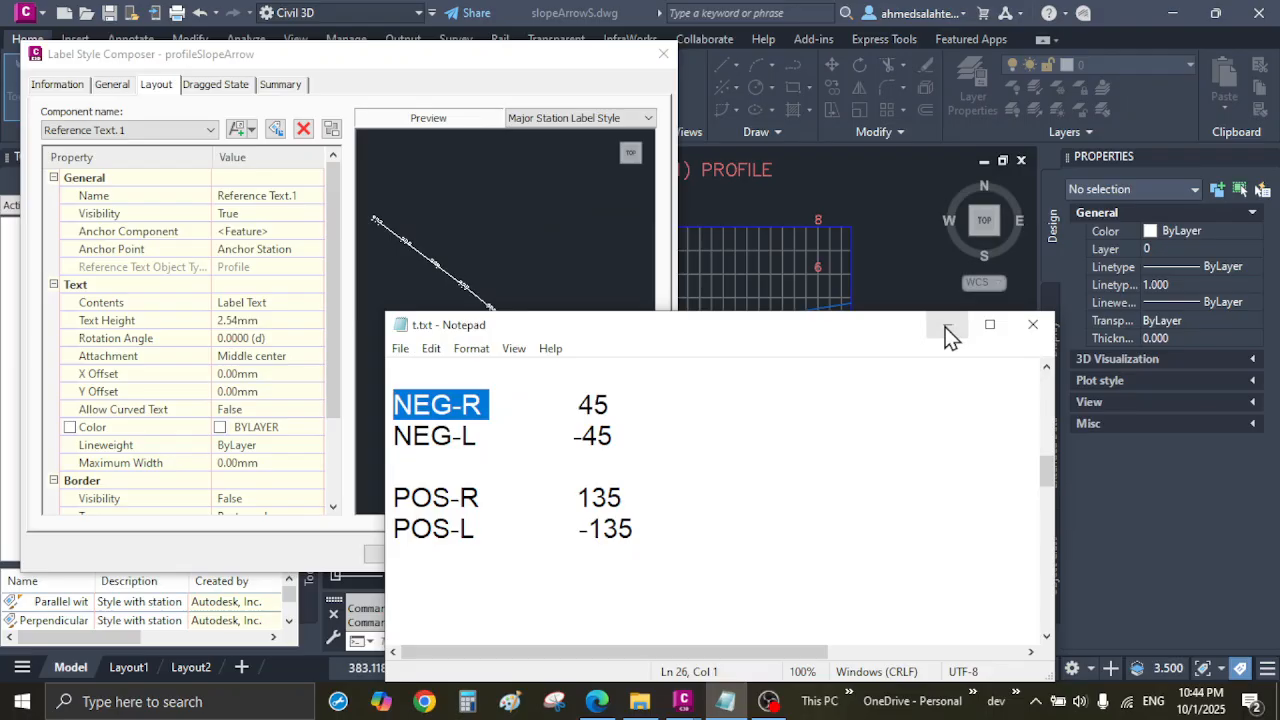
{"action": "left_click", "coordinate": [945, 327]}
{"action": "left_click", "coordinate": [308, 199]}
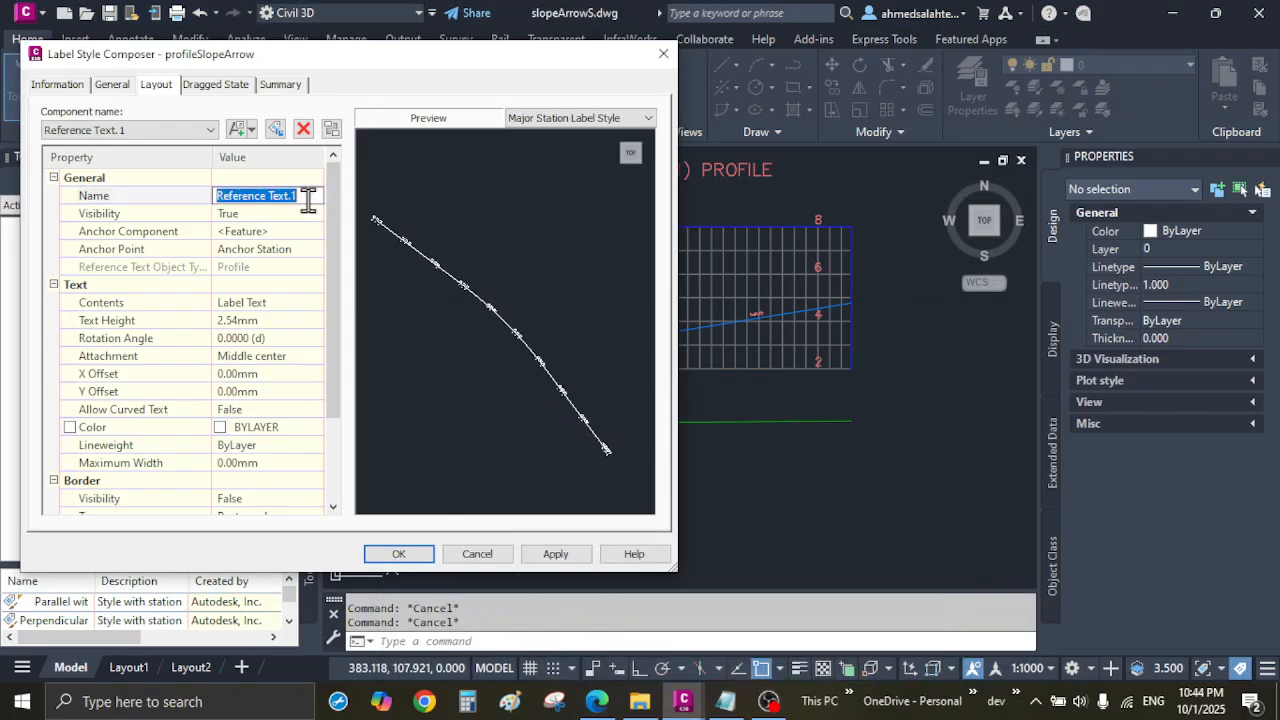
{"action": "key", "text": "ctrl+v"}
{"action": "key", "text": "Return"}
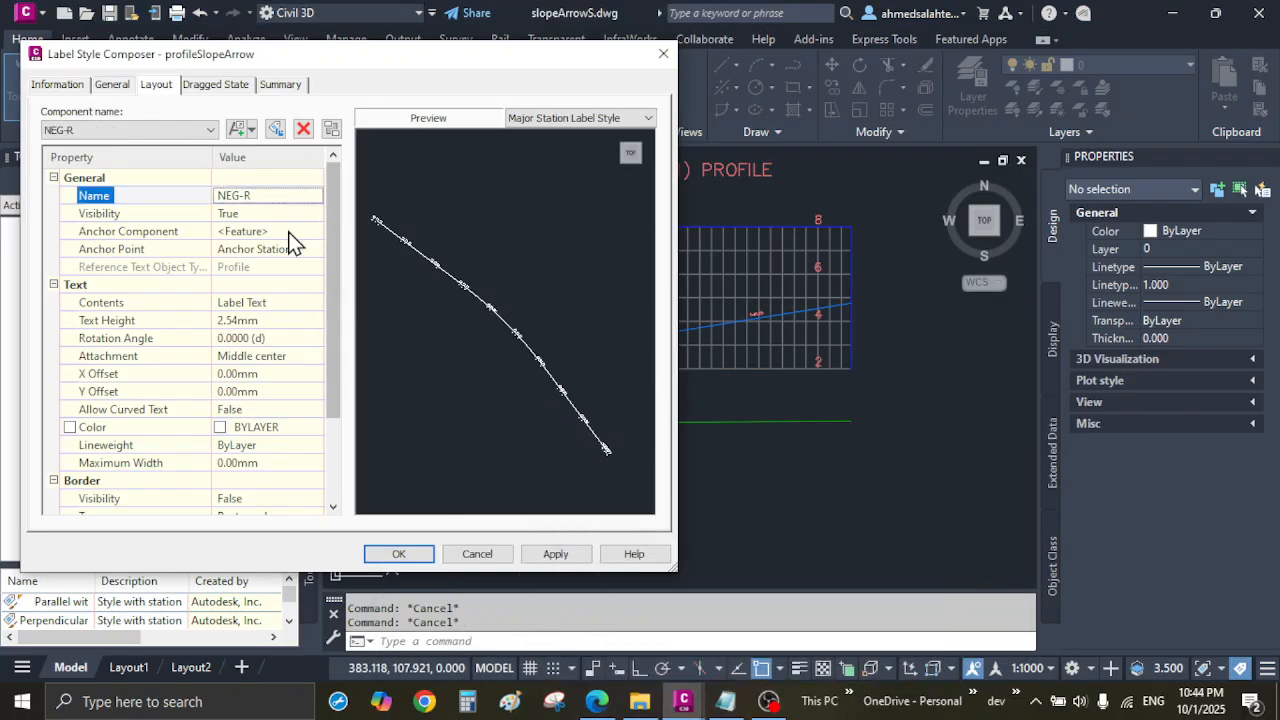
Replace the NEG-R component's label text contents with a row of 22 ones
{"action": "left_click", "coordinate": [292, 304]}
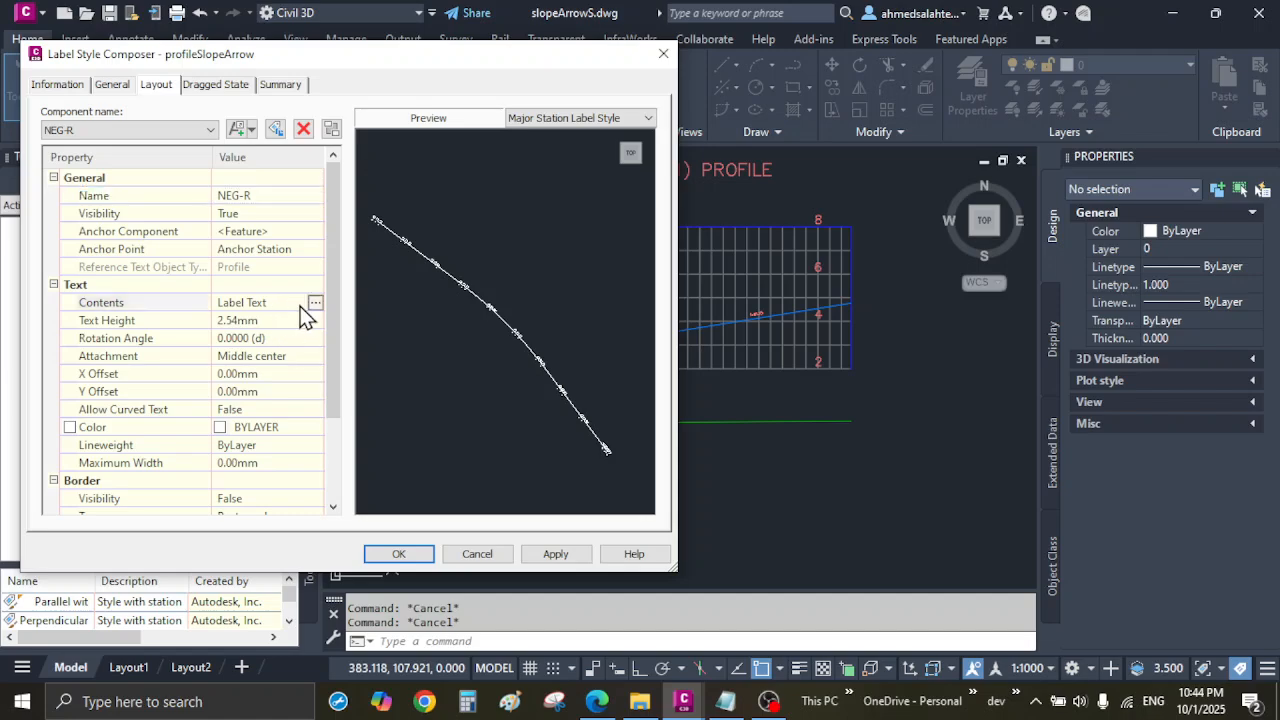
{"action": "left_click", "coordinate": [315, 302]}
{"action": "left_click_drag", "start_coordinate": [723, 266], "coordinate": [495, 260]}
{"action": "type", "text": "1111111111111111111111"}
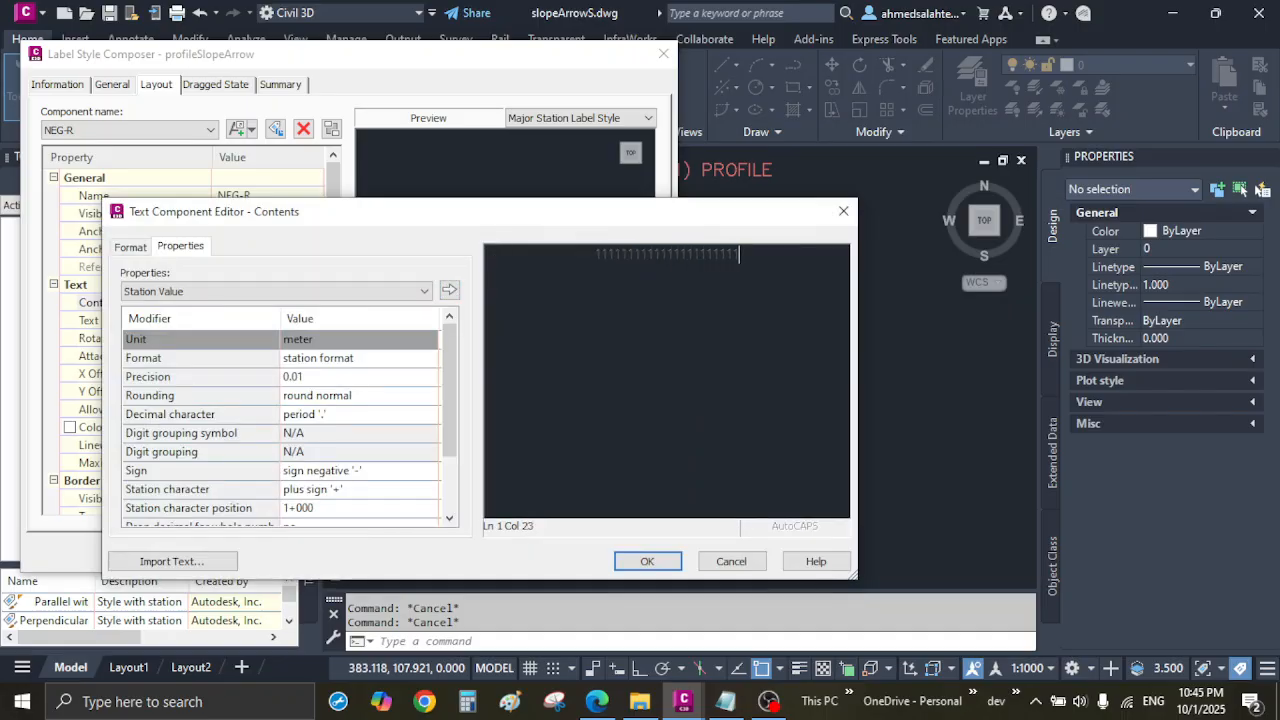
{"action": "double_click", "coordinate": [655, 253]}
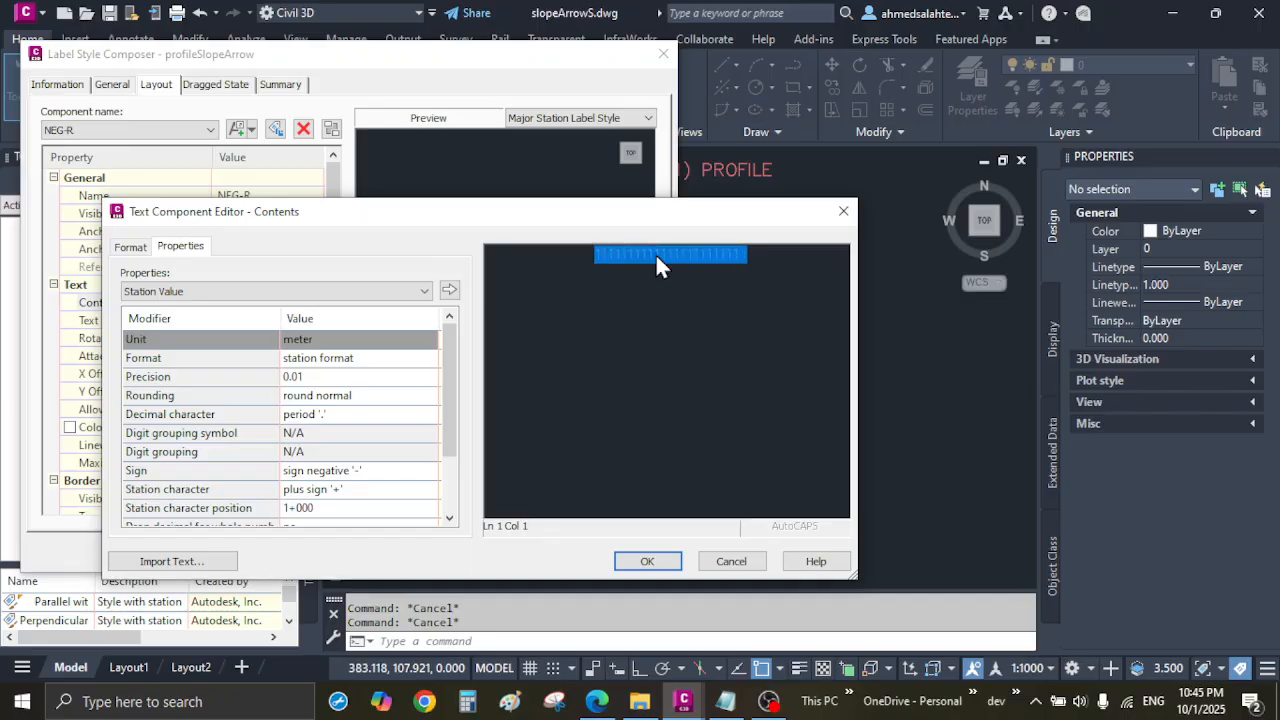
{"action": "left_click", "coordinate": [656, 268]}
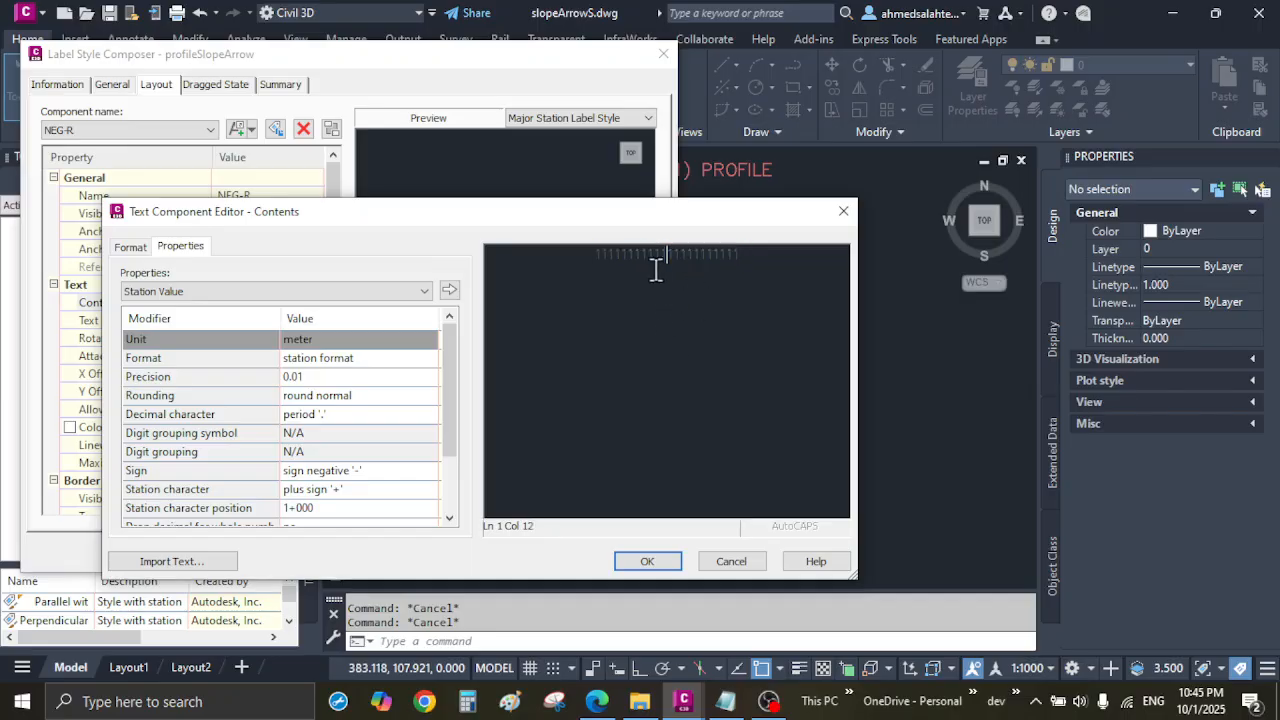
{"action": "left_click", "coordinate": [648, 561]}
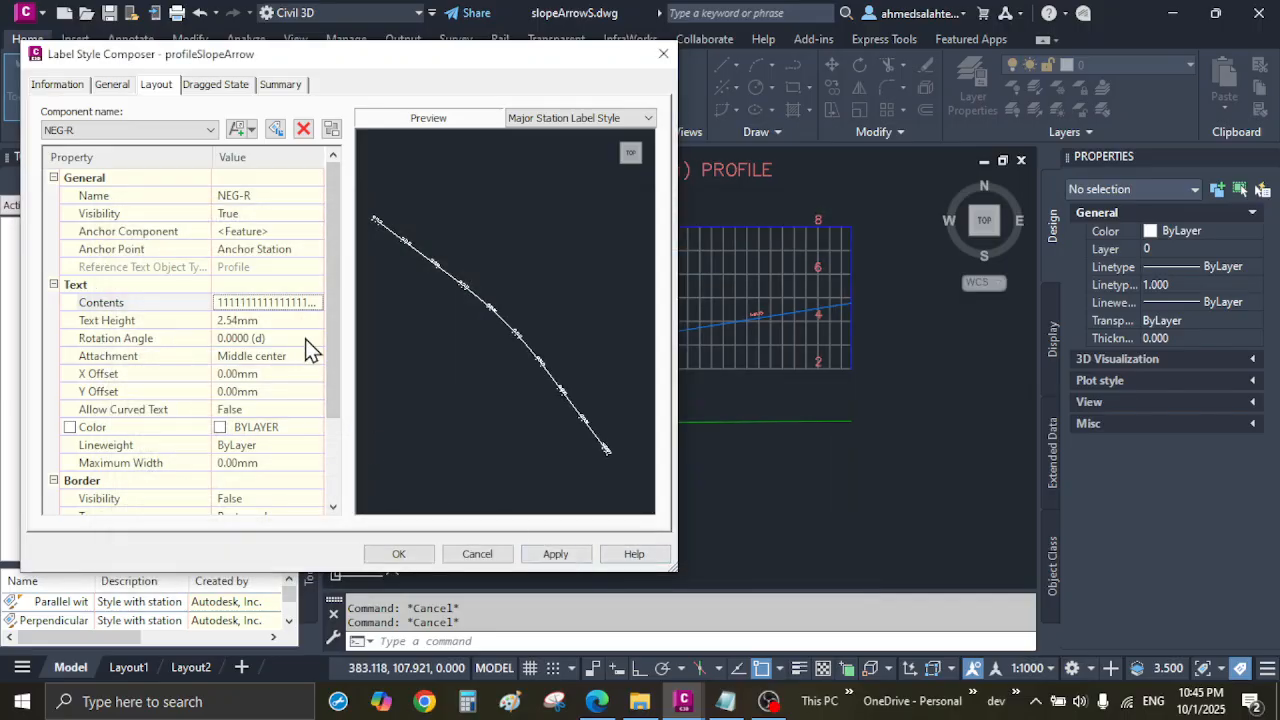
Set the NEG-R component's text attachment to Middle left
{"action": "scroll", "coordinate": [485, 321], "scroll_direction": "up", "scroll_amount": 4}
{"action": "middle_click_drag", "start_coordinate": [486, 298], "coordinate": [516, 314]}
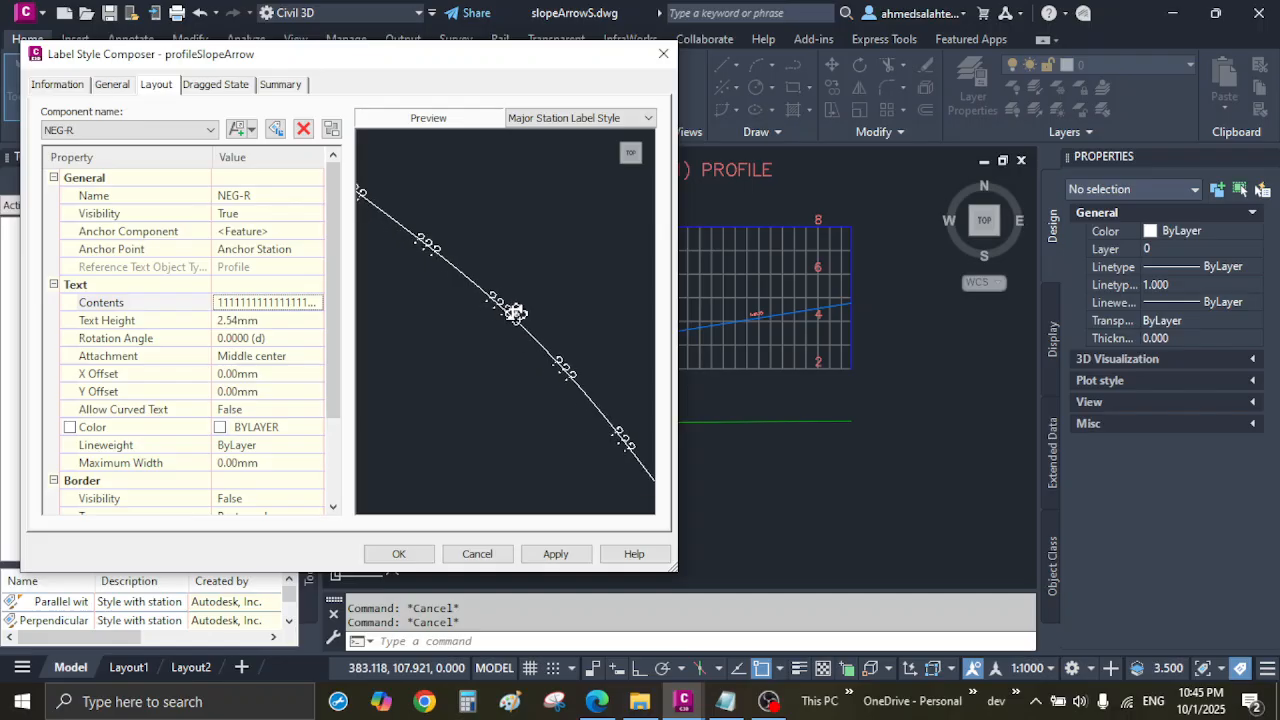
{"action": "scroll", "coordinate": [500, 308], "scroll_direction": "up", "scroll_amount": 2}
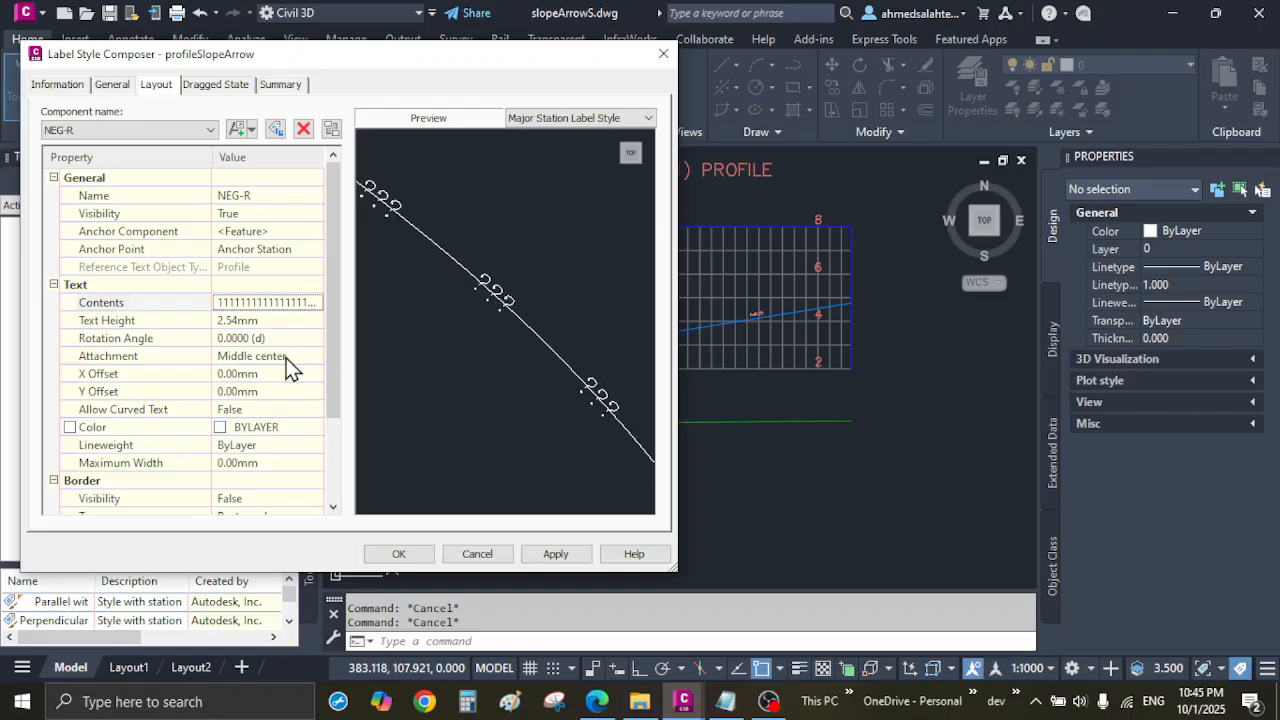
{"action": "left_click", "coordinate": [286, 362]}
{"action": "left_click", "coordinate": [289, 364]}
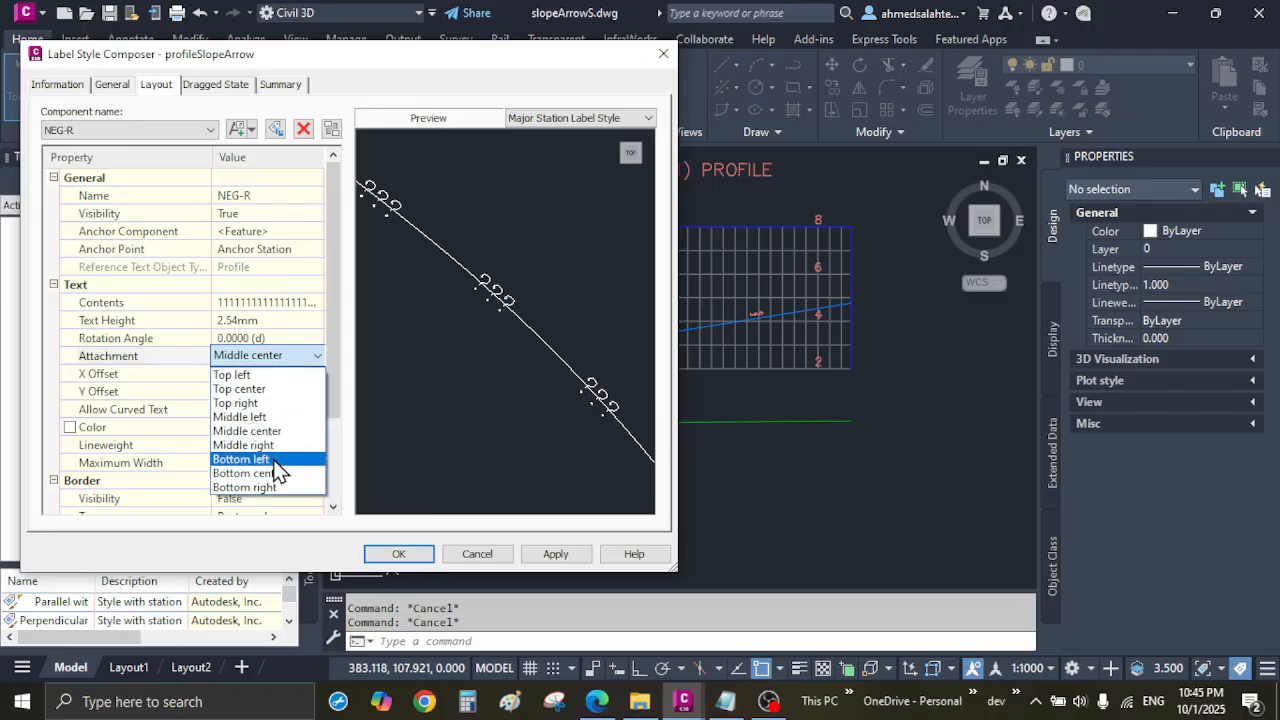
{"action": "left_click", "coordinate": [292, 416]}
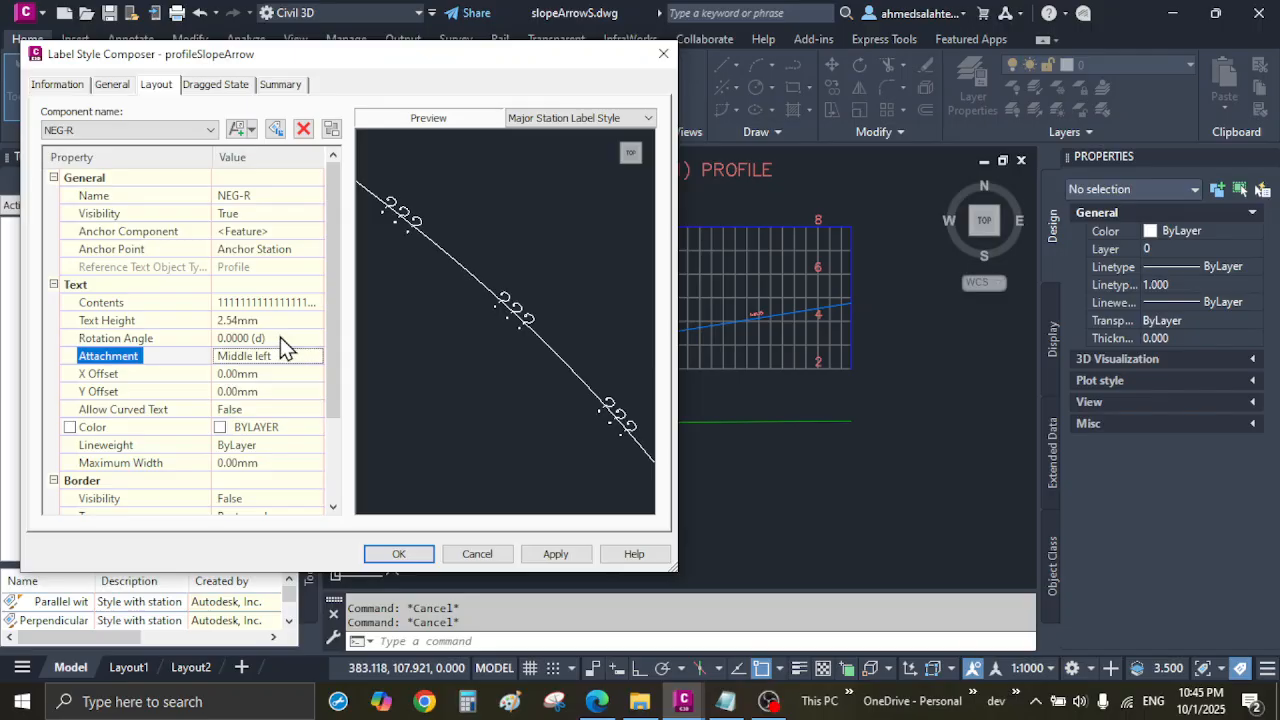
Check the NEG-R angle in the Notepad notes and set the component's rotation angle to 45 degrees
{"action": "left_click", "coordinate": [726, 701]}
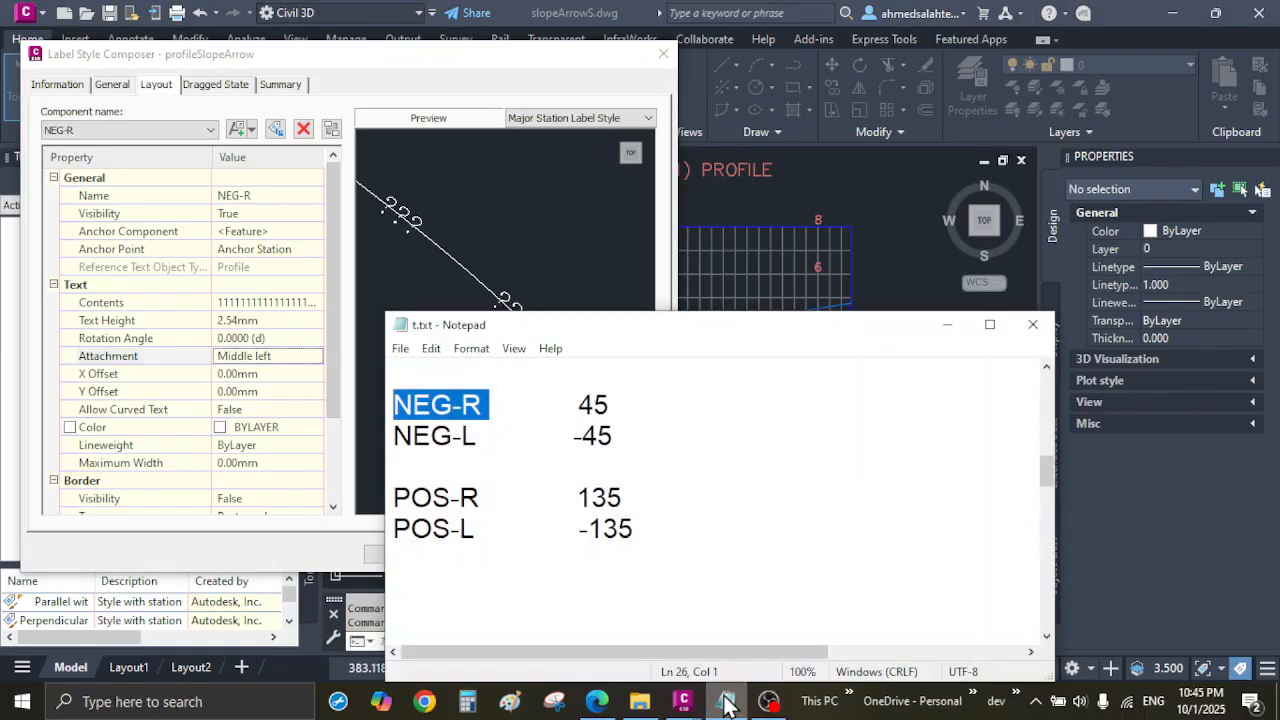
{"action": "left_click", "coordinate": [726, 701]}
{"action": "left_click", "coordinate": [285, 340]}
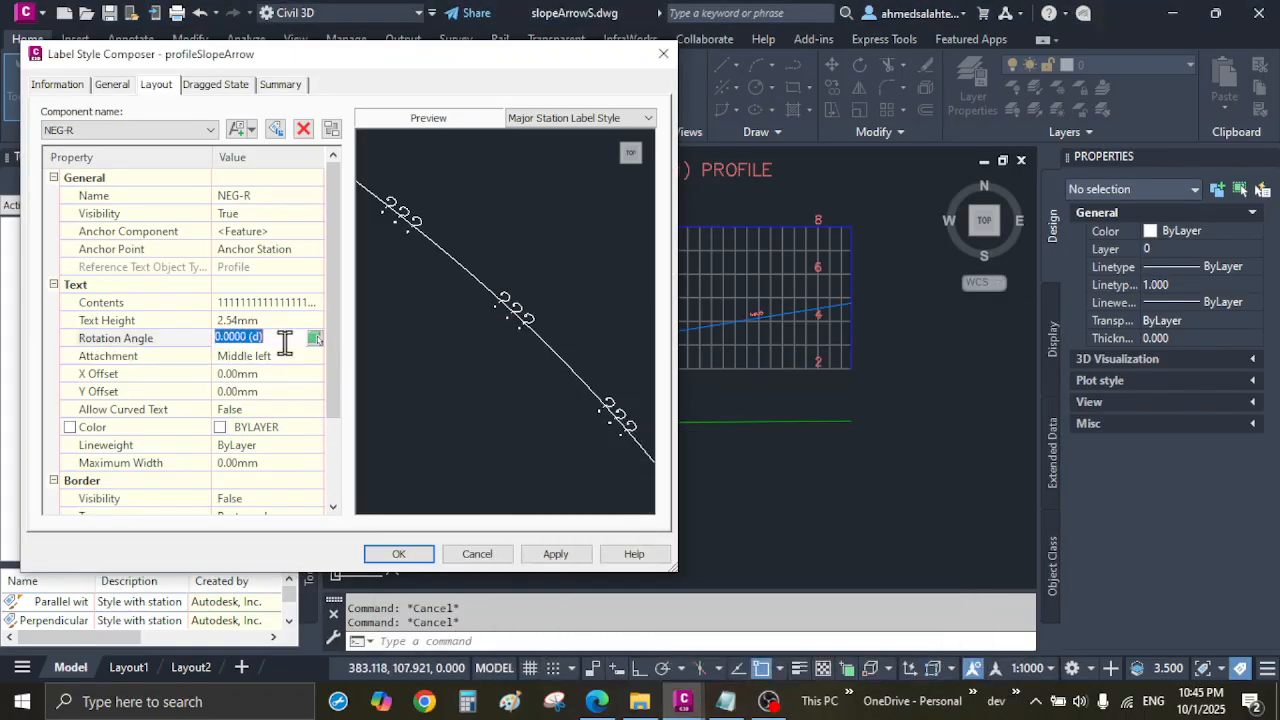
{"action": "type", "text": "45"}
{"action": "key", "text": "Return"}
Turn on the NEG-R text border with a gap of 0 mm and save the label style
{"action": "scroll", "coordinate": [270, 355], "scroll_direction": "down", "scroll_amount": 2}
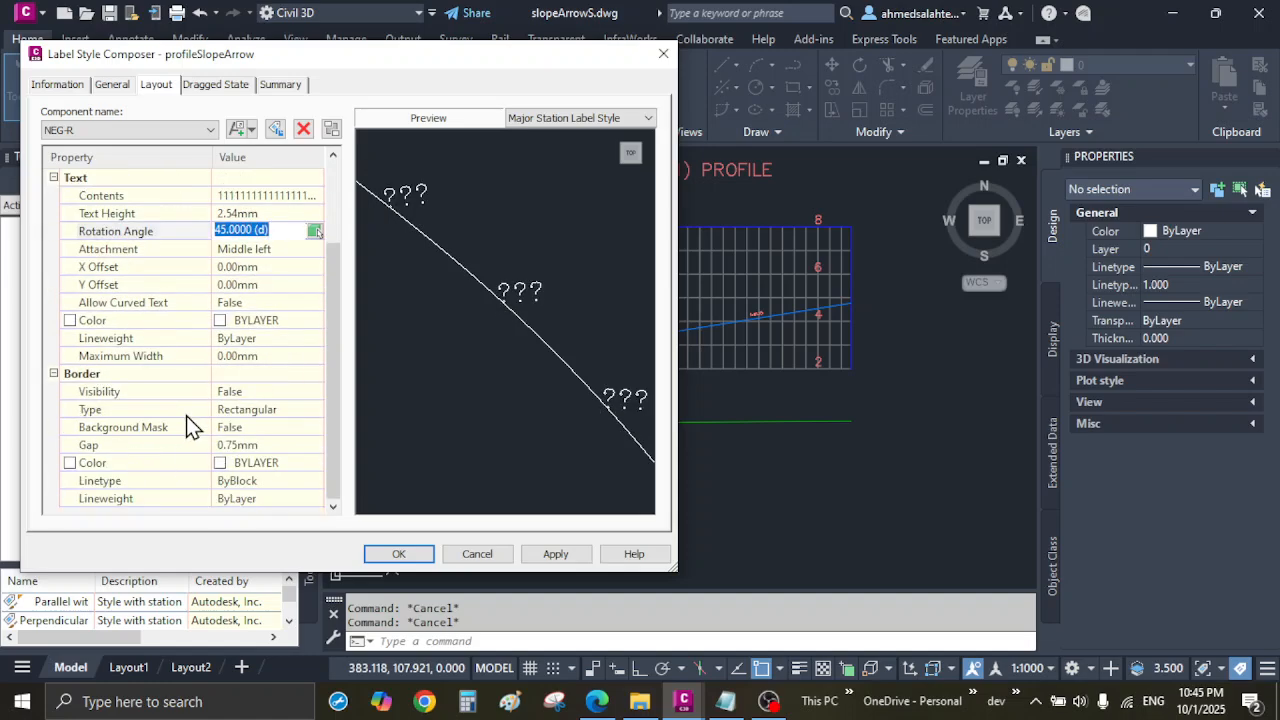
{"action": "left_click", "coordinate": [270, 391]}
{"action": "left_click", "coordinate": [261, 430]}
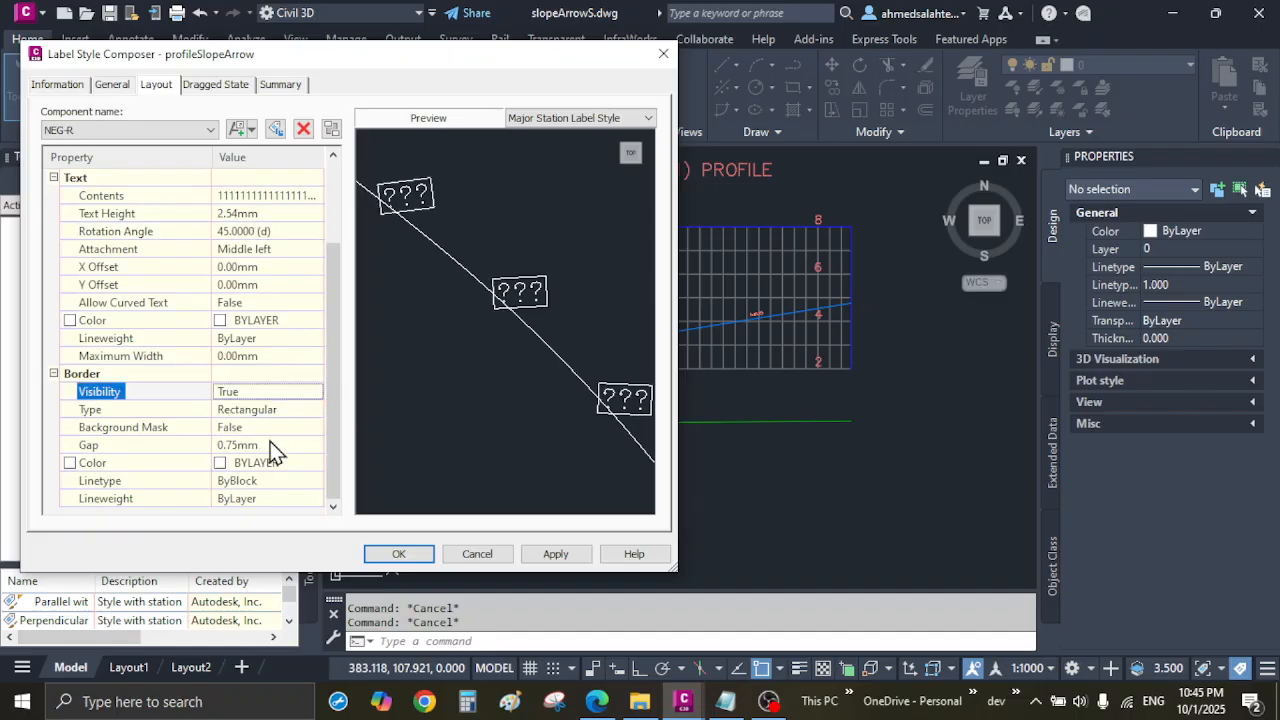
{"action": "left_click", "coordinate": [270, 444]}
{"action": "type", "text": "0"}
{"action": "key", "text": "Return"}
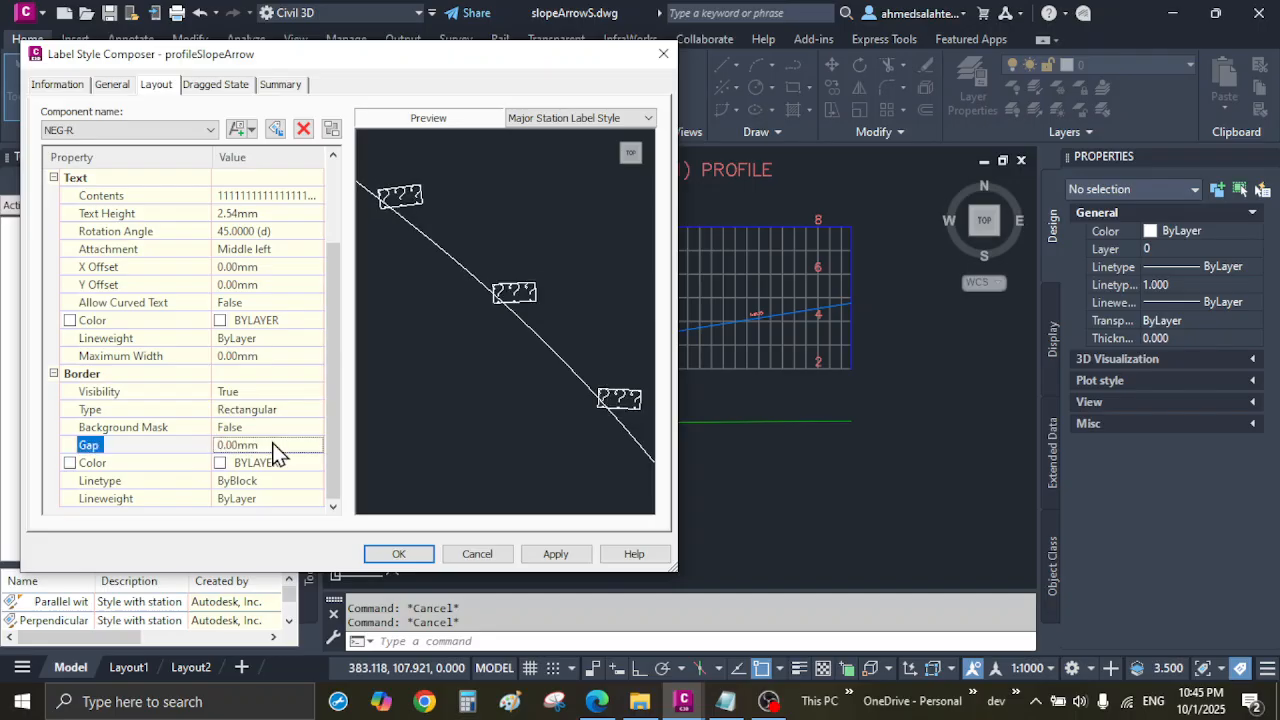
{"action": "left_click", "coordinate": [399, 558]}
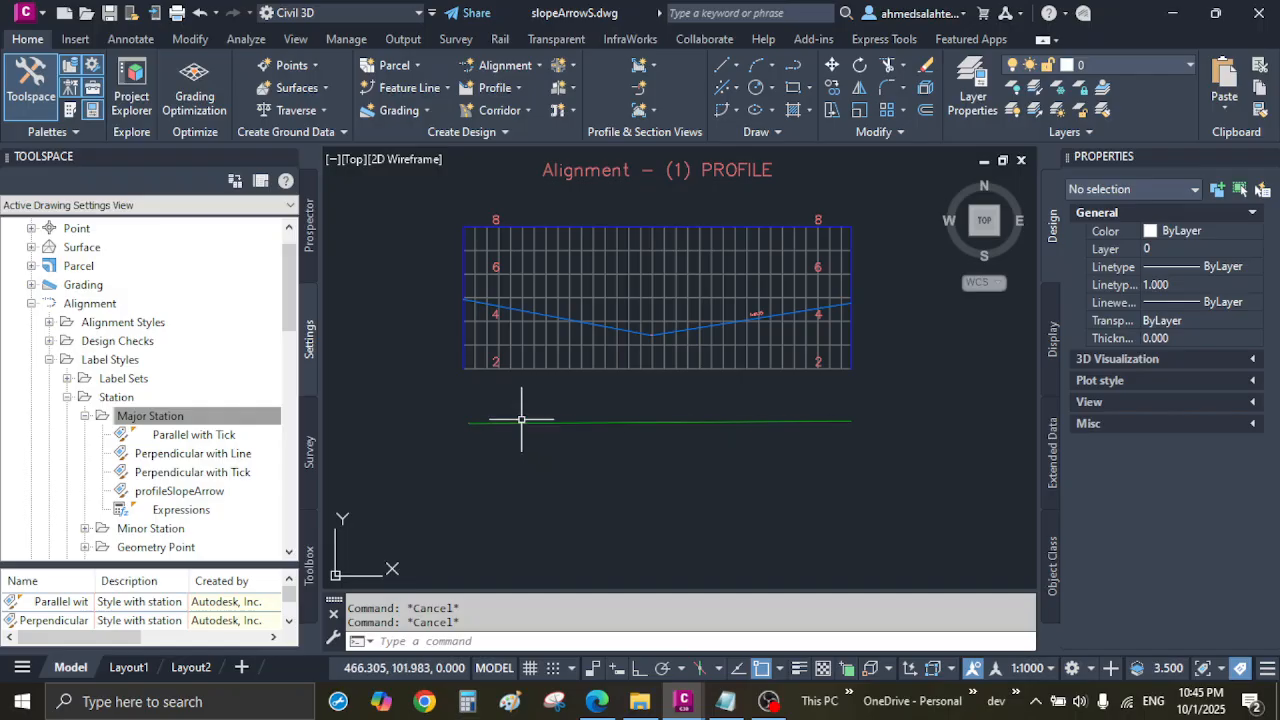
Add Major Stations labels in the profileSlopeArrow style to the green alignment's station label list
{"action": "left_click", "coordinate": [521, 420]}
{"action": "left_click", "coordinate": [36, 120]}
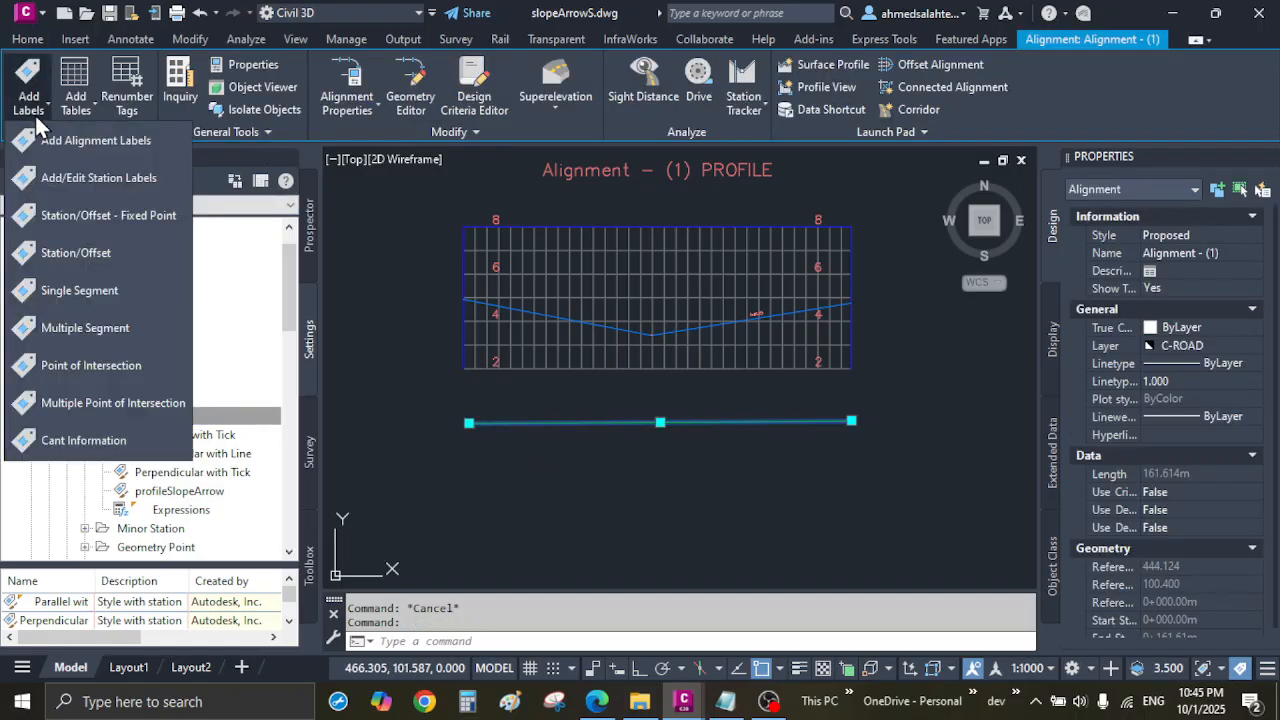
{"action": "left_click", "coordinate": [119, 181]}
{"action": "left_click_drag", "start_coordinate": [152, 121], "coordinate": [251, 136]}
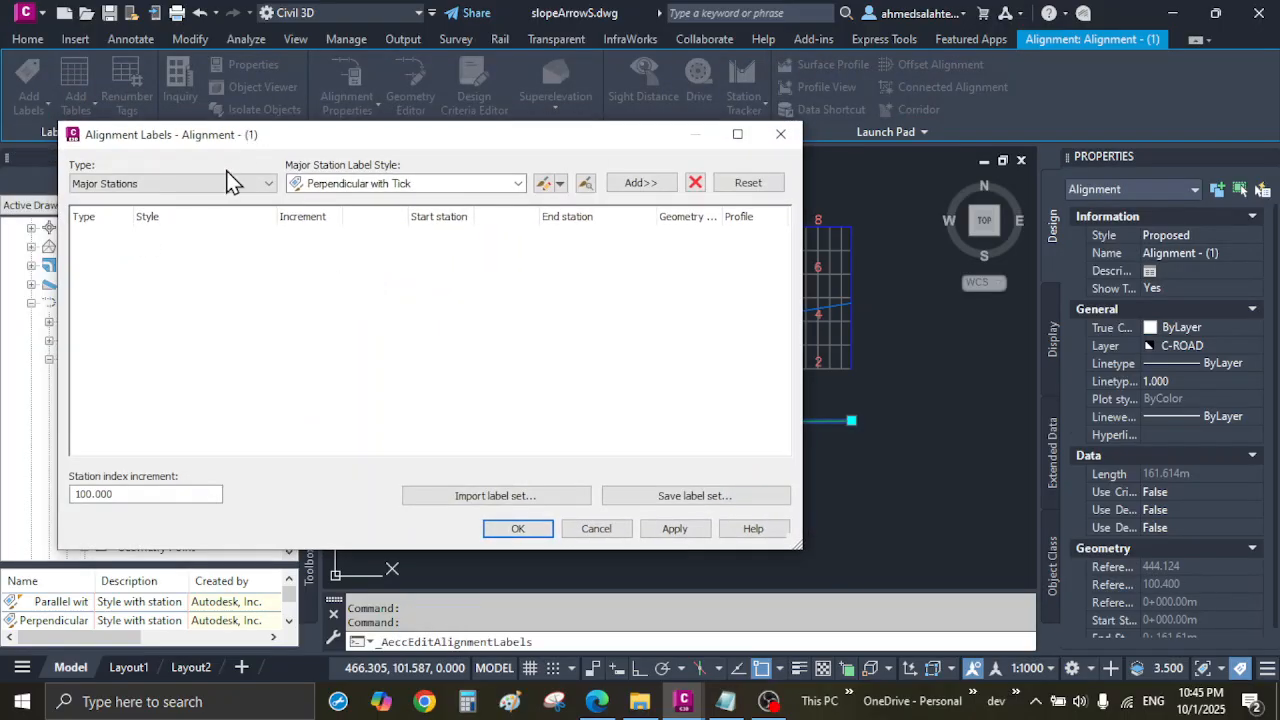
{"action": "left_click", "coordinate": [468, 185]}
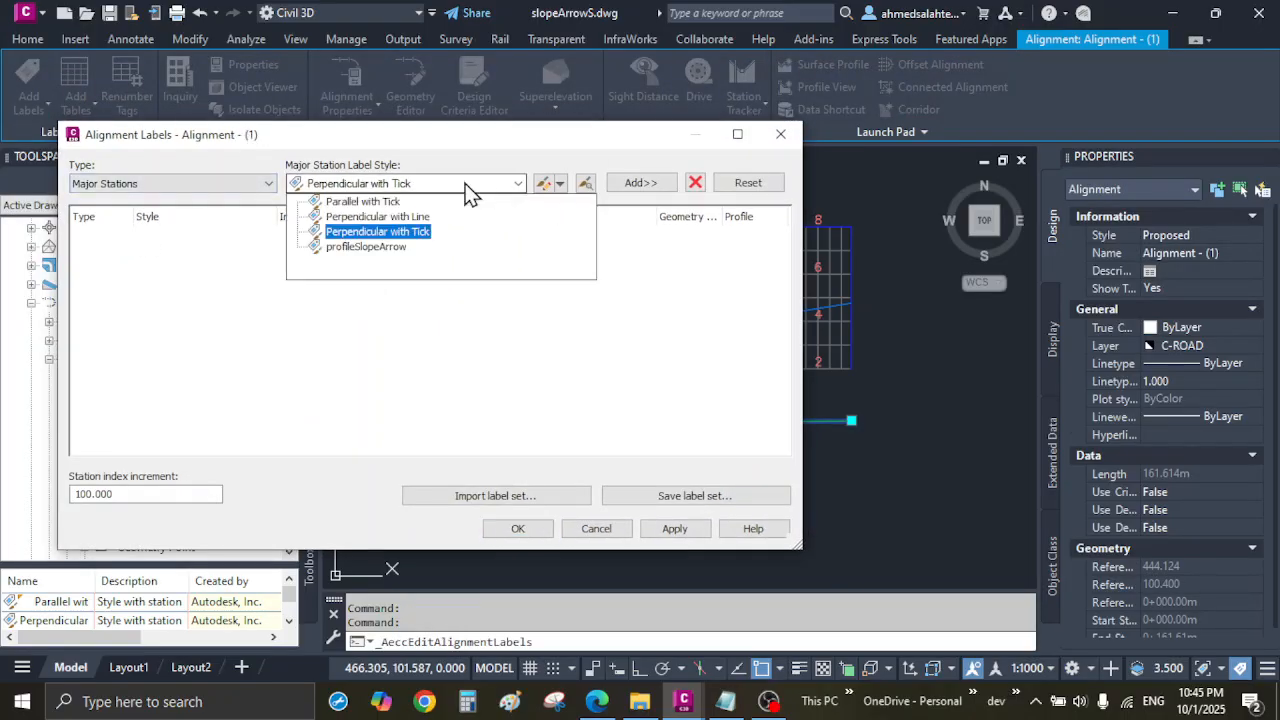
{"action": "left_click", "coordinate": [365, 246]}
{"action": "left_click", "coordinate": [655, 186]}
Set the major station label increment to 10 m, apply the labels and deselect the alignment
{"action": "left_click", "coordinate": [333, 237]}
{"action": "double_click", "coordinate": [334, 240]}
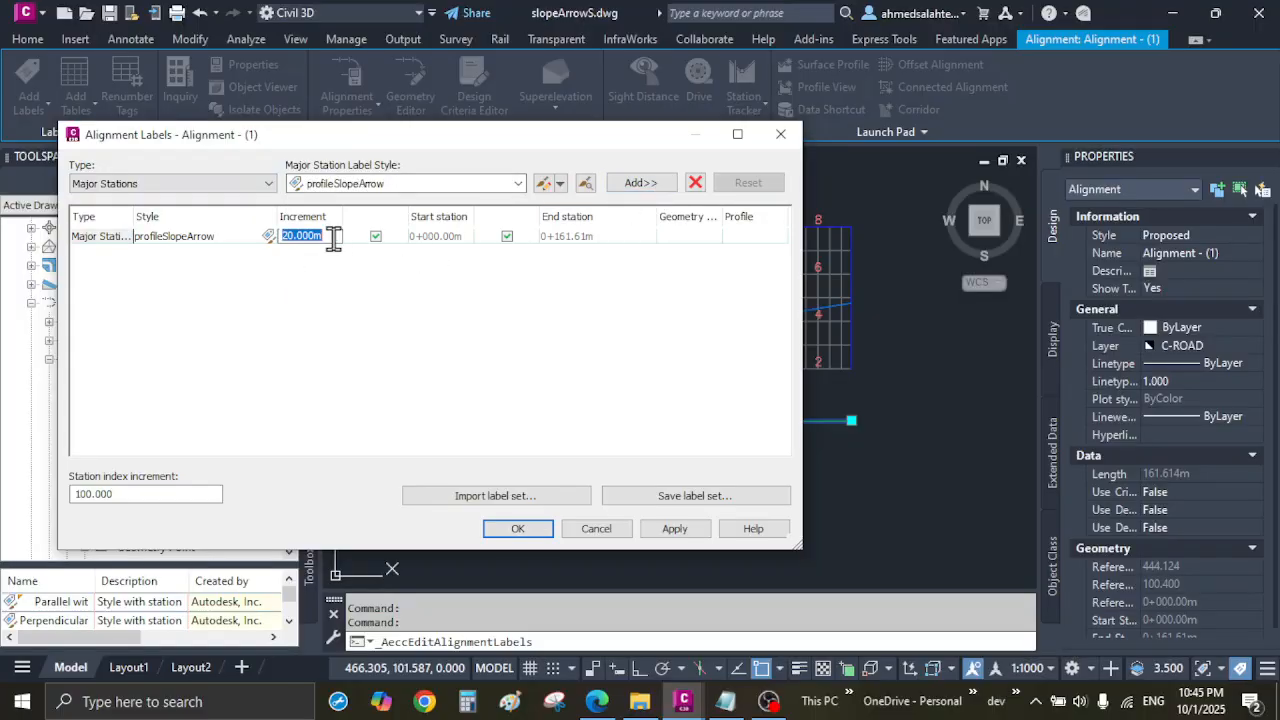
{"action": "type", "text": "10"}
{"action": "left_click", "coordinate": [508, 529]}
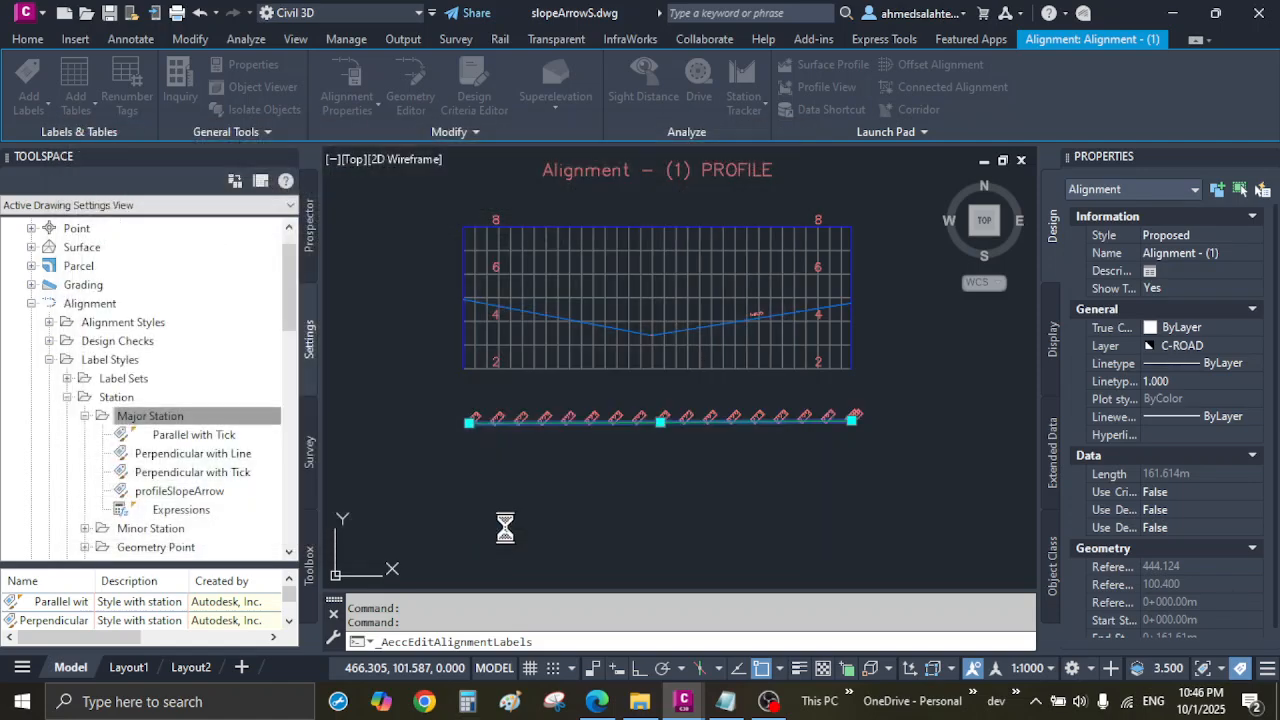
{"action": "key", "text": "Escape"}
{"action": "key", "text": "Escape"}
{"action": "scroll", "coordinate": [758, 435], "scroll_direction": "up", "scroll_amount": 2}
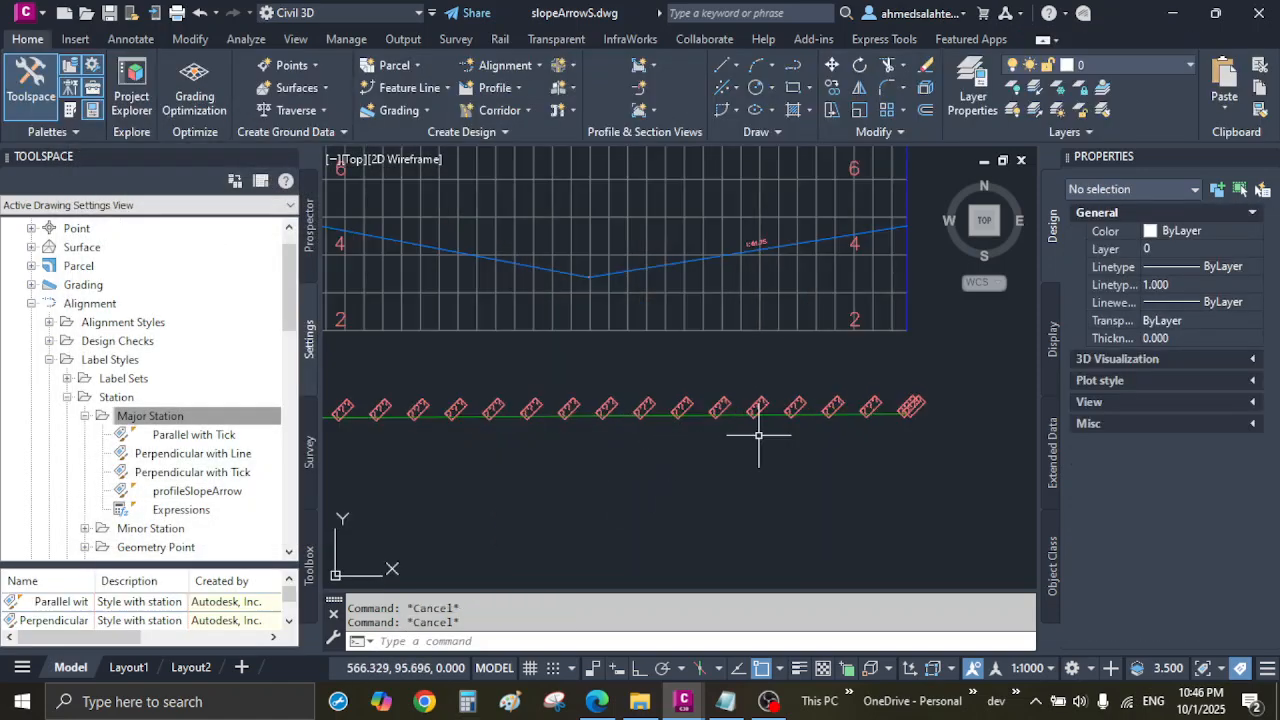
Examine the station labels placed along the green alignment below the profile view
{"action": "mouse_move", "coordinate": [758, 435]}
{"action": "middle_mouse_down"}
{"action": "mouse_move", "coordinate": [714, 429]}
{"action": "mouse_move", "coordinate": [707, 413]}
{"action": "middle_mouse_up"}
{"action": "scroll", "coordinate": [790, 388], "scroll_direction": "up", "scroll_amount": 2}
{"action": "scroll", "coordinate": [625, 397], "scroll_direction": "down", "scroll_amount": 2}
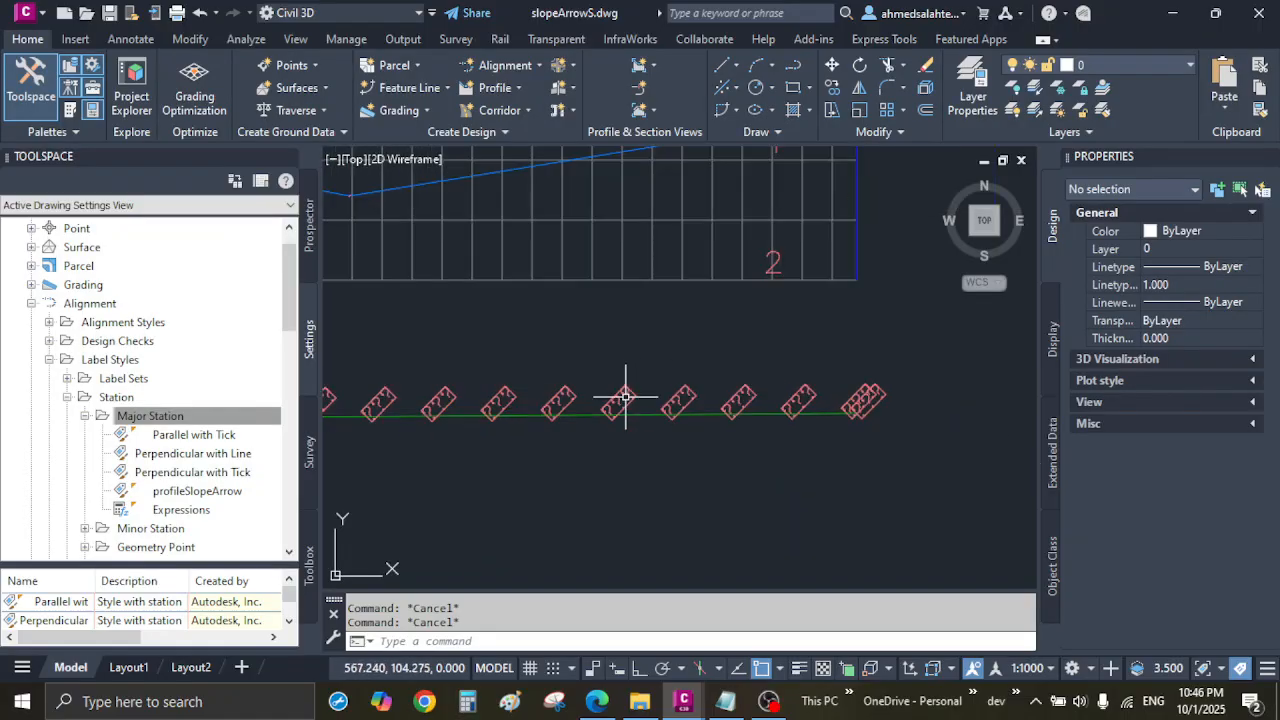
{"action": "scroll", "coordinate": [625, 397], "scroll_direction": "up", "scroll_amount": 3}
{"action": "left_click", "coordinate": [651, 421]}
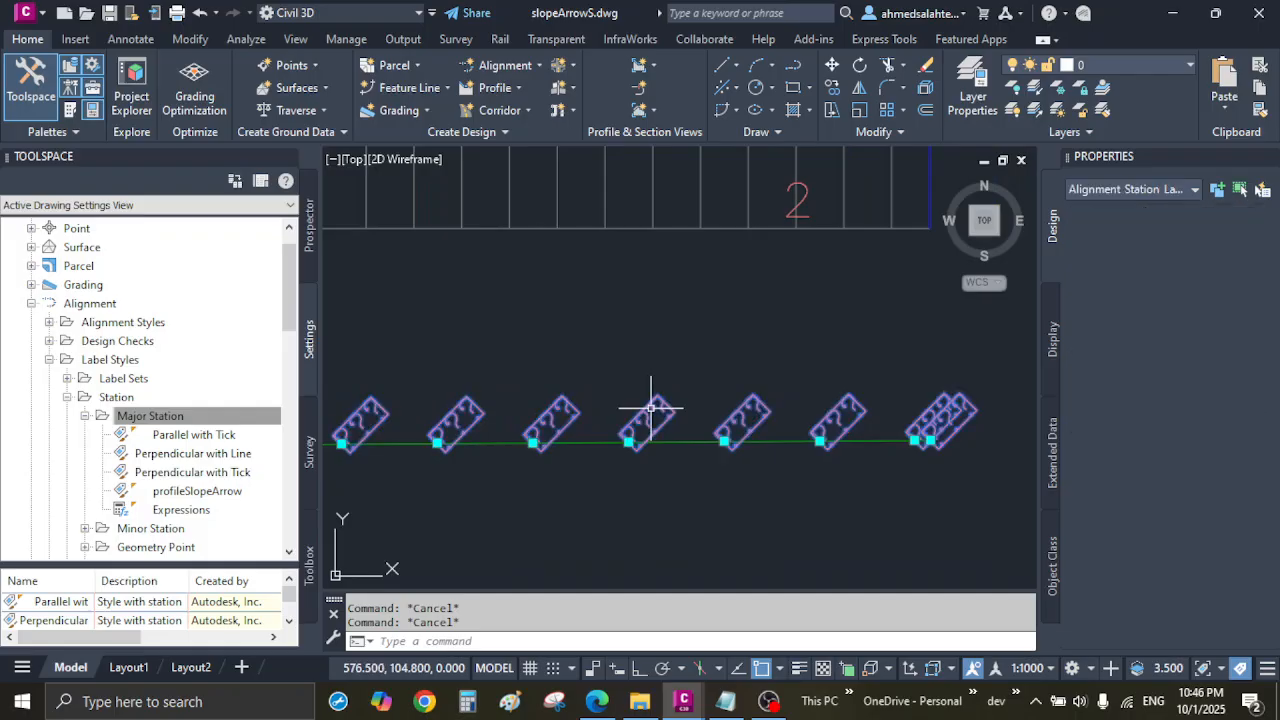
{"action": "key", "text": "Escape"}
{"action": "scroll", "coordinate": [712, 352], "scroll_direction": "down", "scroll_amount": 4}
{"action": "scroll", "coordinate": [717, 355], "scroll_direction": "down", "scroll_amount": 2}
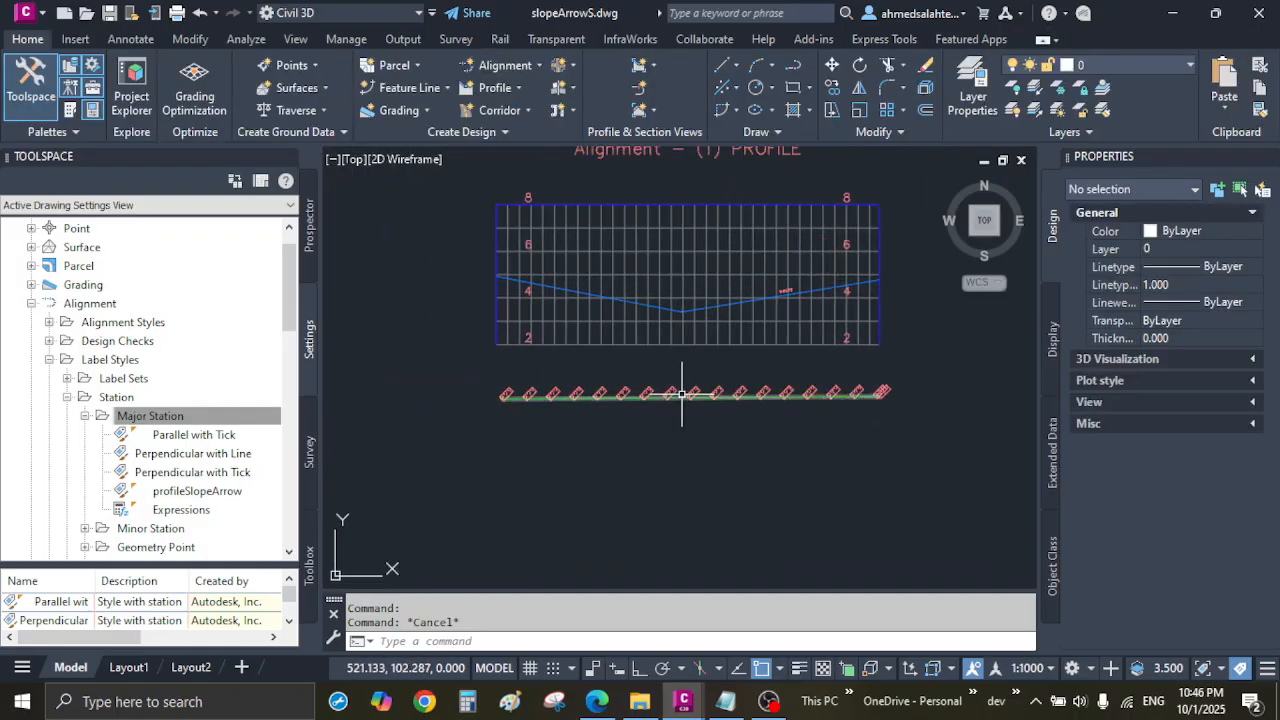
{"action": "scroll", "coordinate": [681, 394], "scroll_direction": "up", "scroll_amount": 5}
{"action": "scroll", "coordinate": [670, 385], "scroll_direction": "down", "scroll_amount": 4}
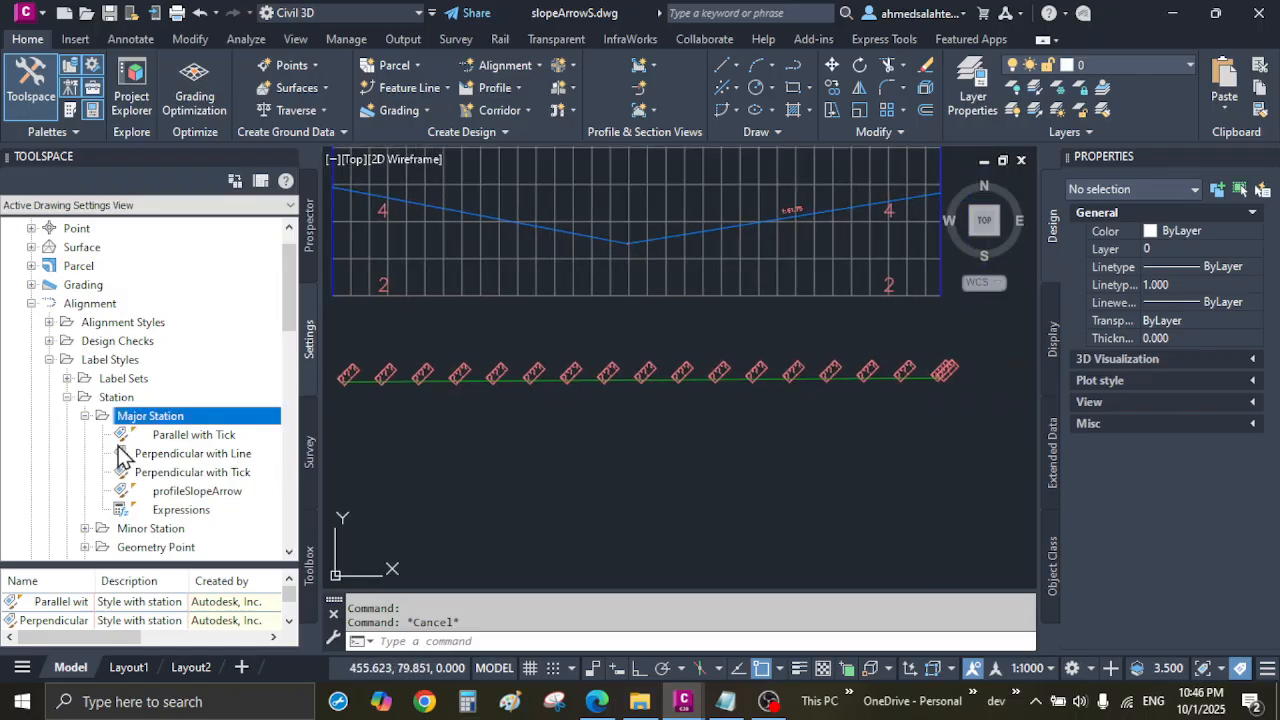
Open the profileSlopeArrow label style for editing and make three successive copies of the NEG-R text component
{"action": "right_click", "coordinate": [209, 492]}
{"action": "left_click", "coordinate": [269, 503]}
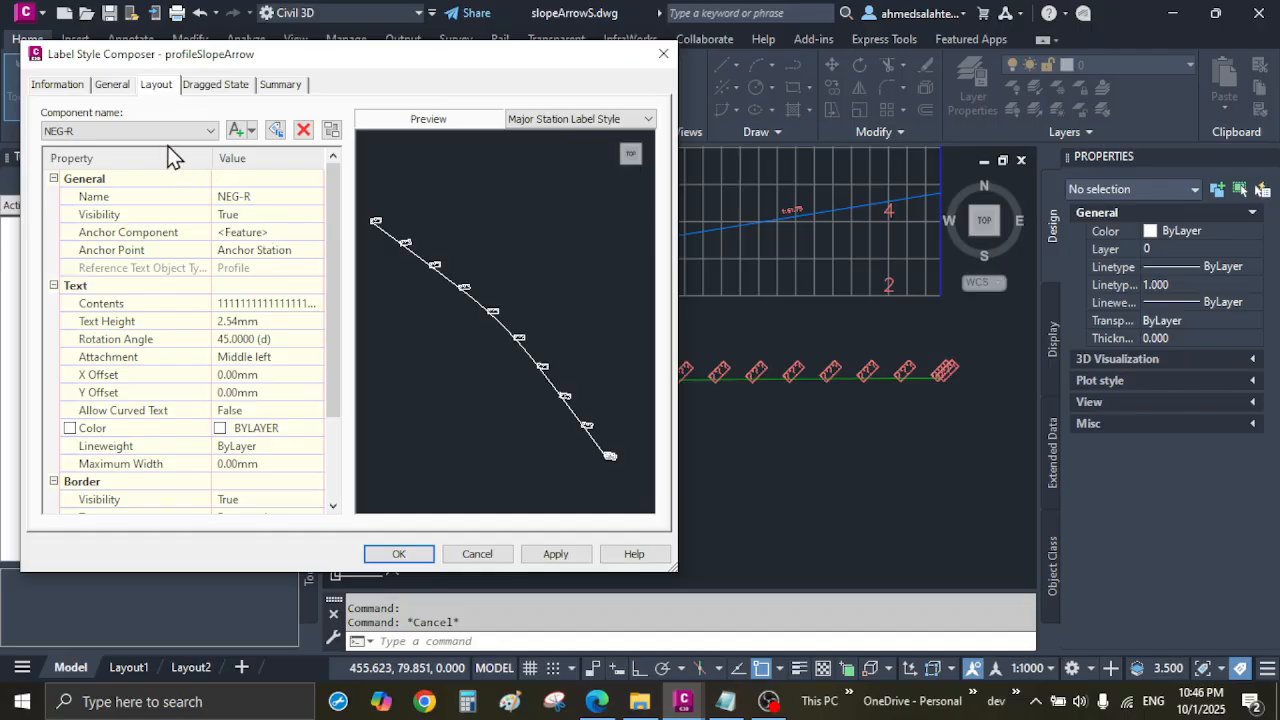
{"action": "left_click", "coordinate": [251, 131]}
{"action": "left_click", "coordinate": [276, 136]}
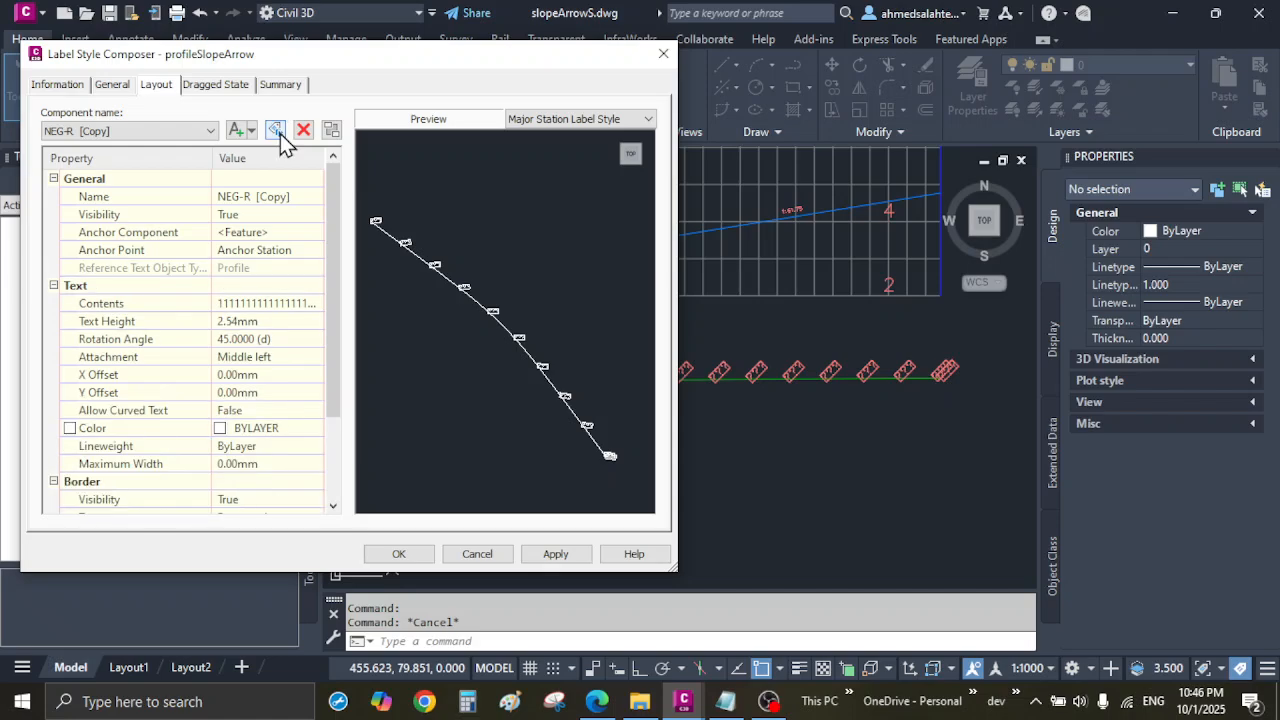
{"action": "left_click", "coordinate": [276, 136]}
{"action": "left_click", "coordinate": [278, 138]}
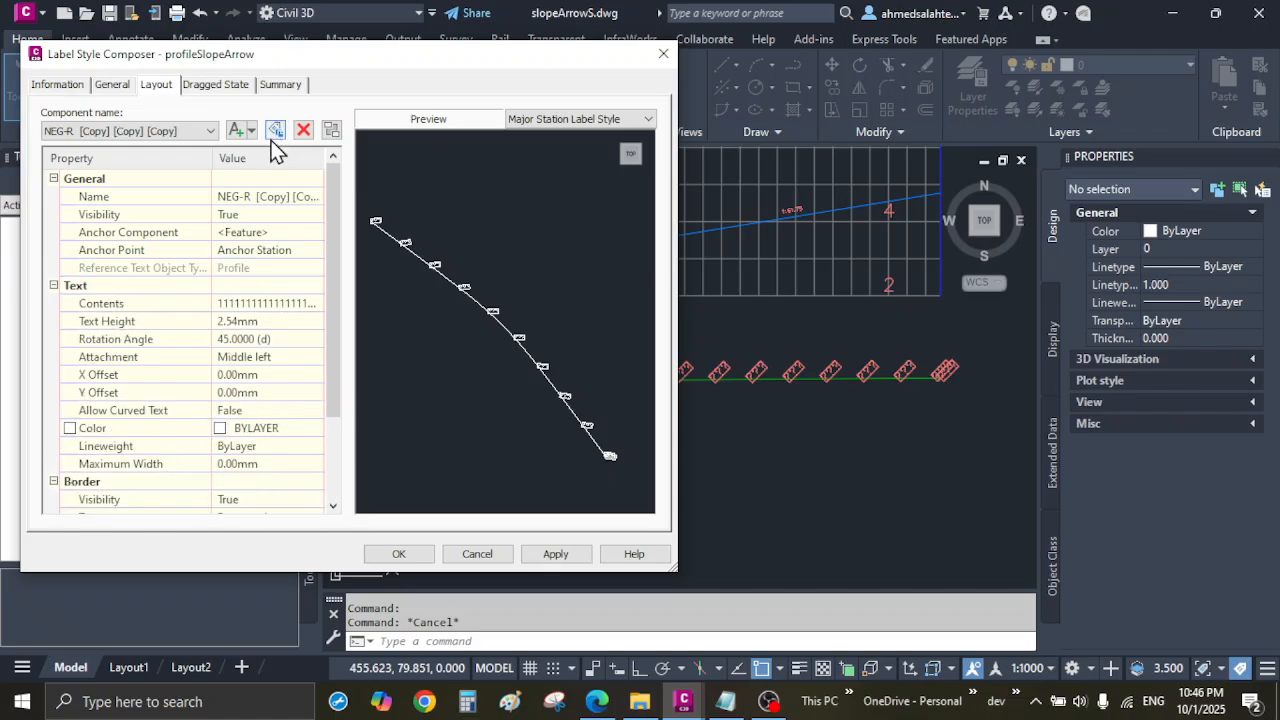
Rename the first copied text component, NEG-R [Copy], as NEG-L
{"action": "left_click", "coordinate": [200, 134]}
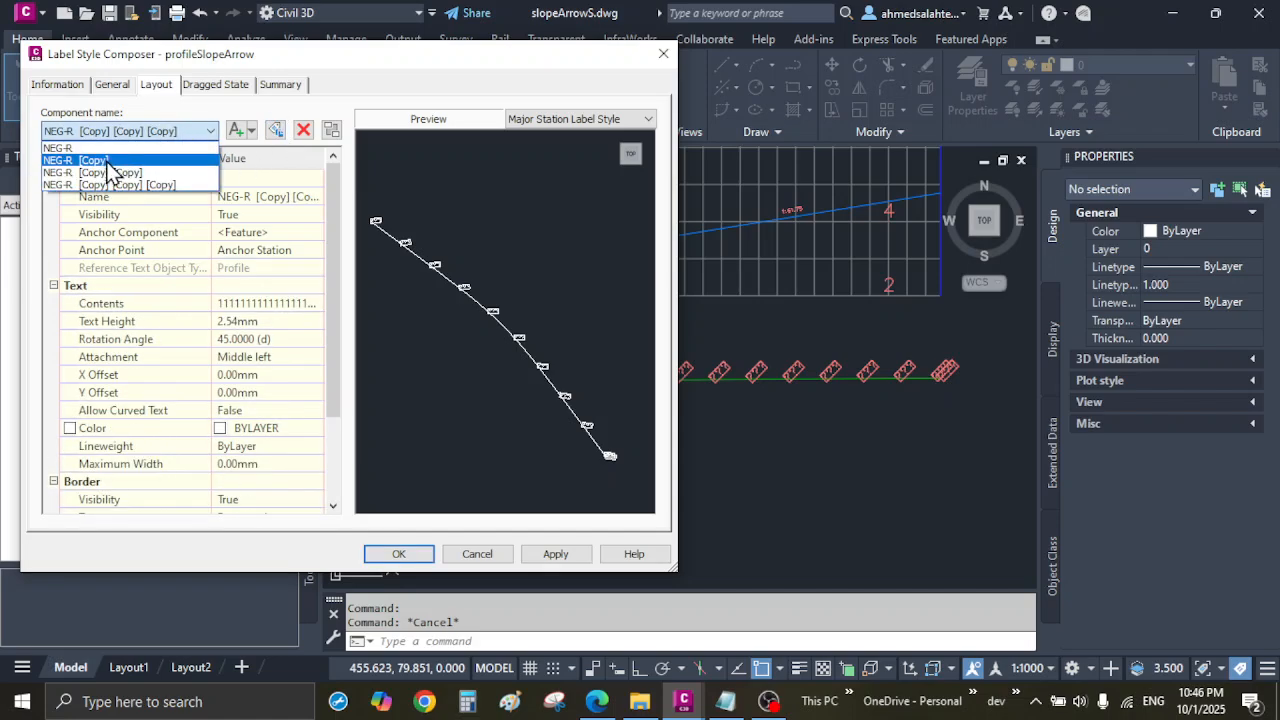
{"action": "left_click", "coordinate": [108, 163]}
{"action": "left_click", "coordinate": [298, 200]}
{"action": "left_click", "coordinate": [313, 198]}
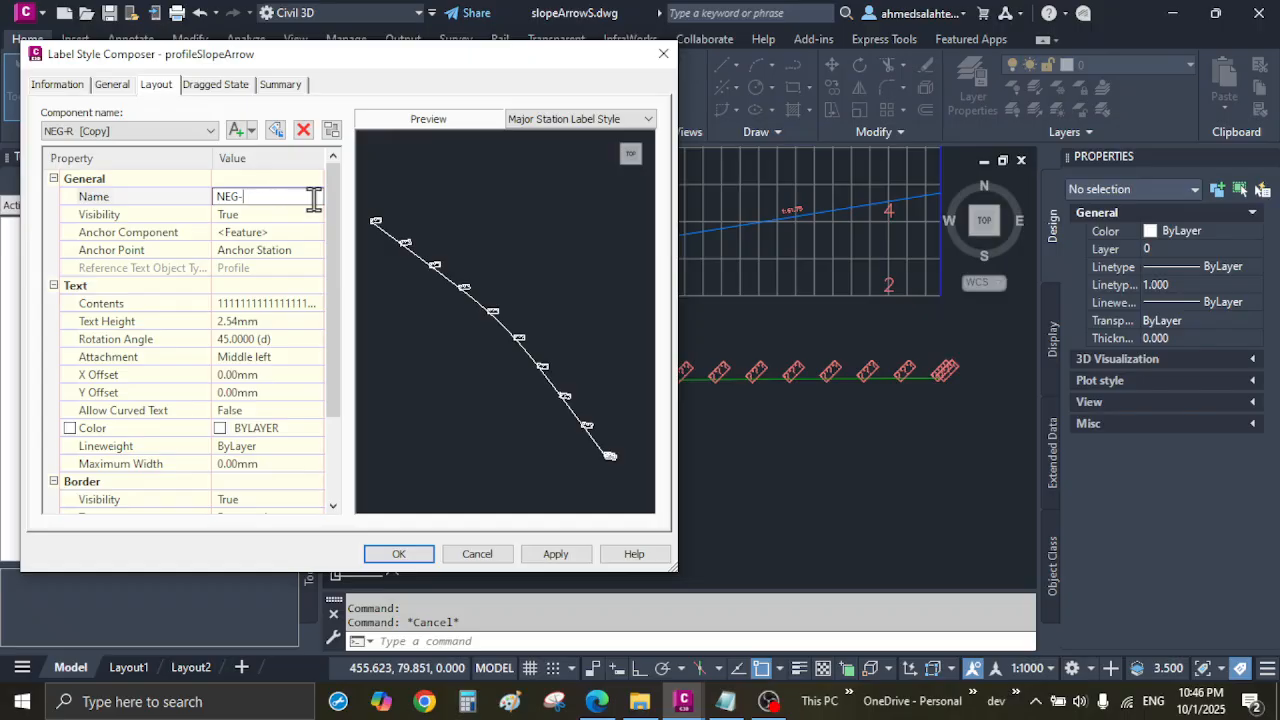
{"action": "key", "text": "Return"}
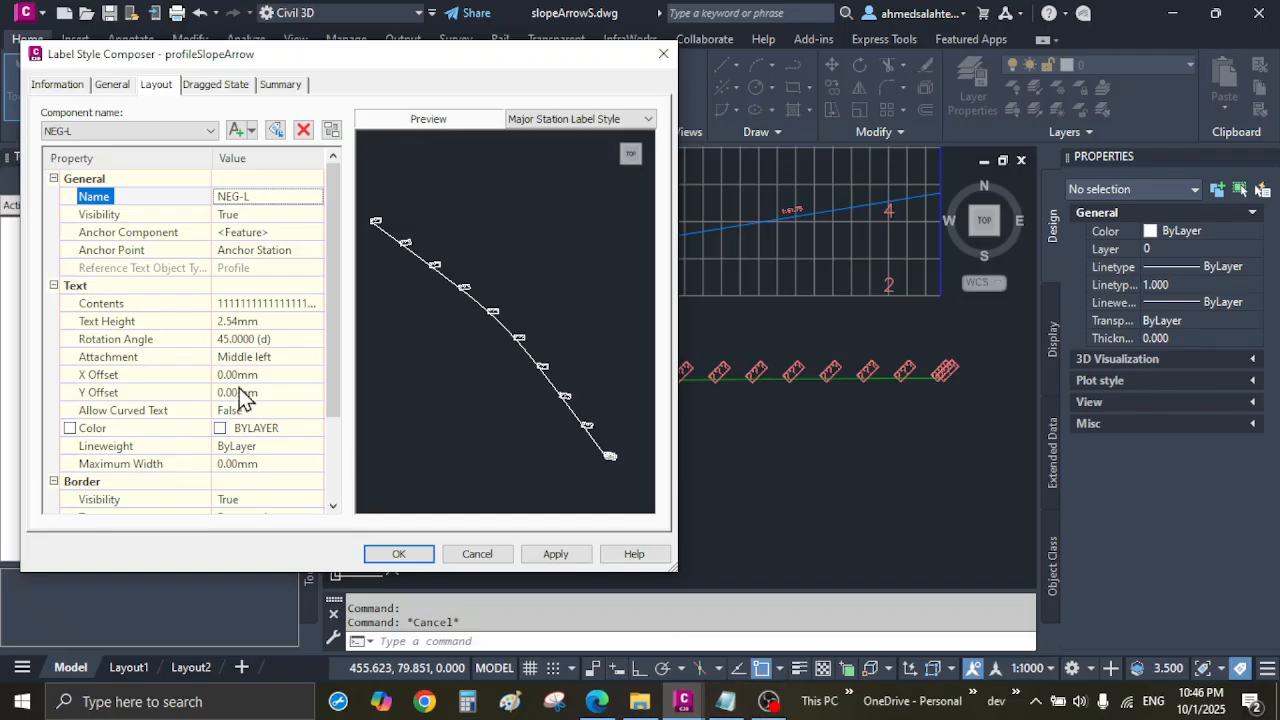
Set the NEG-L component's rotation angle to -45 degrees and check both strokes in the preview
{"action": "left_click", "coordinate": [298, 339]}
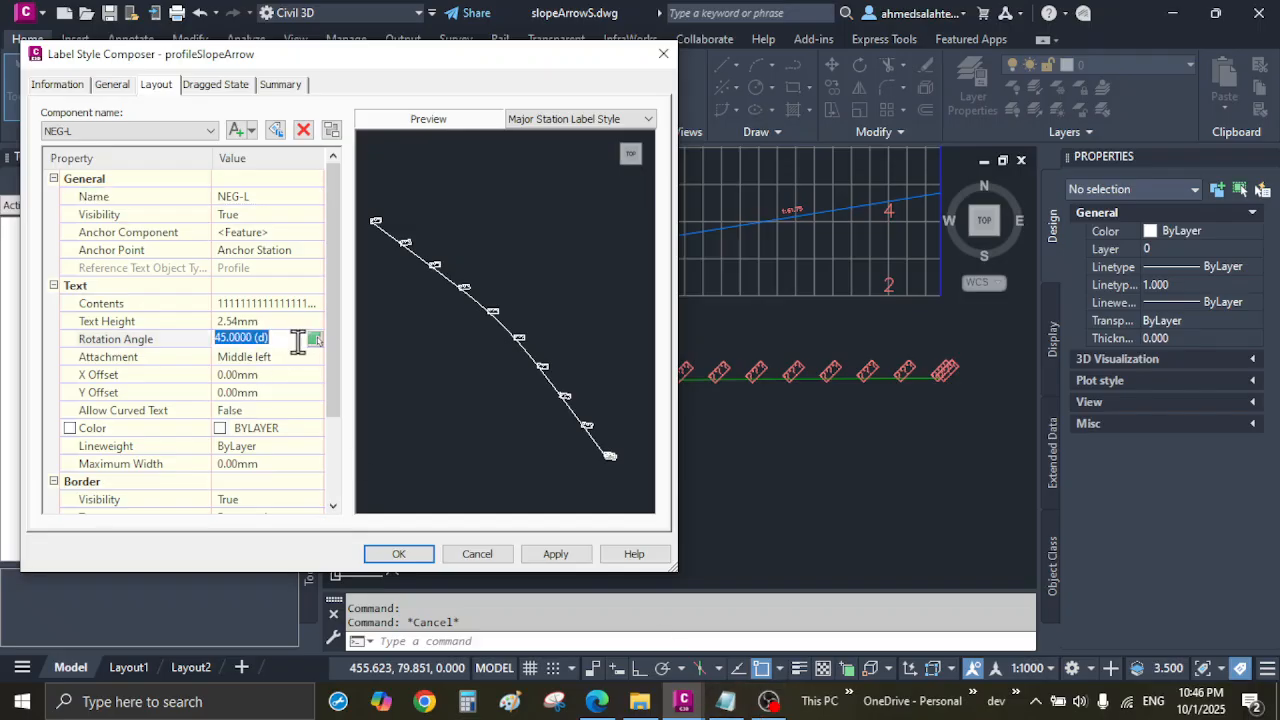
{"action": "key", "text": "Home"}
{"action": "type", "text": "-"}
{"action": "key", "text": "Return"}
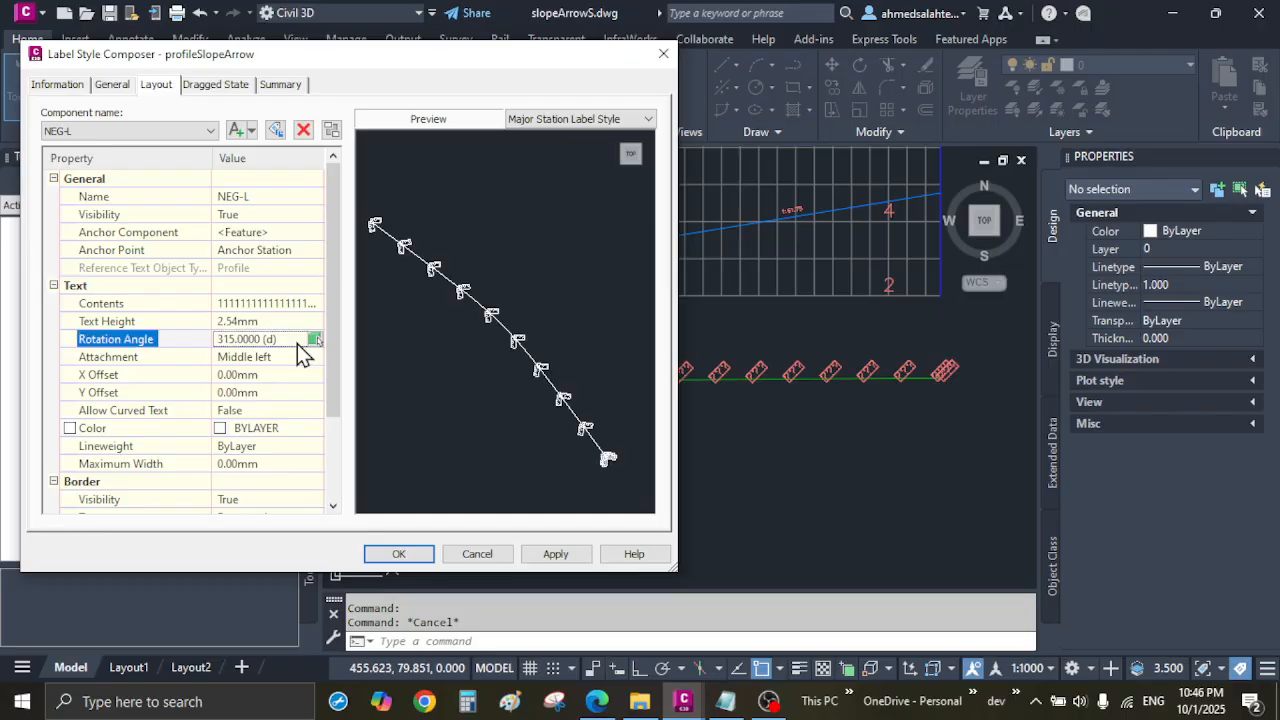
{"action": "scroll", "coordinate": [518, 350], "scroll_direction": "up", "scroll_amount": 3}
{"action": "middle_click_drag", "start_coordinate": [518, 364], "coordinate": [513, 307]}
{"action": "middle_click_drag", "start_coordinate": [481, 246], "coordinate": [540, 289]}
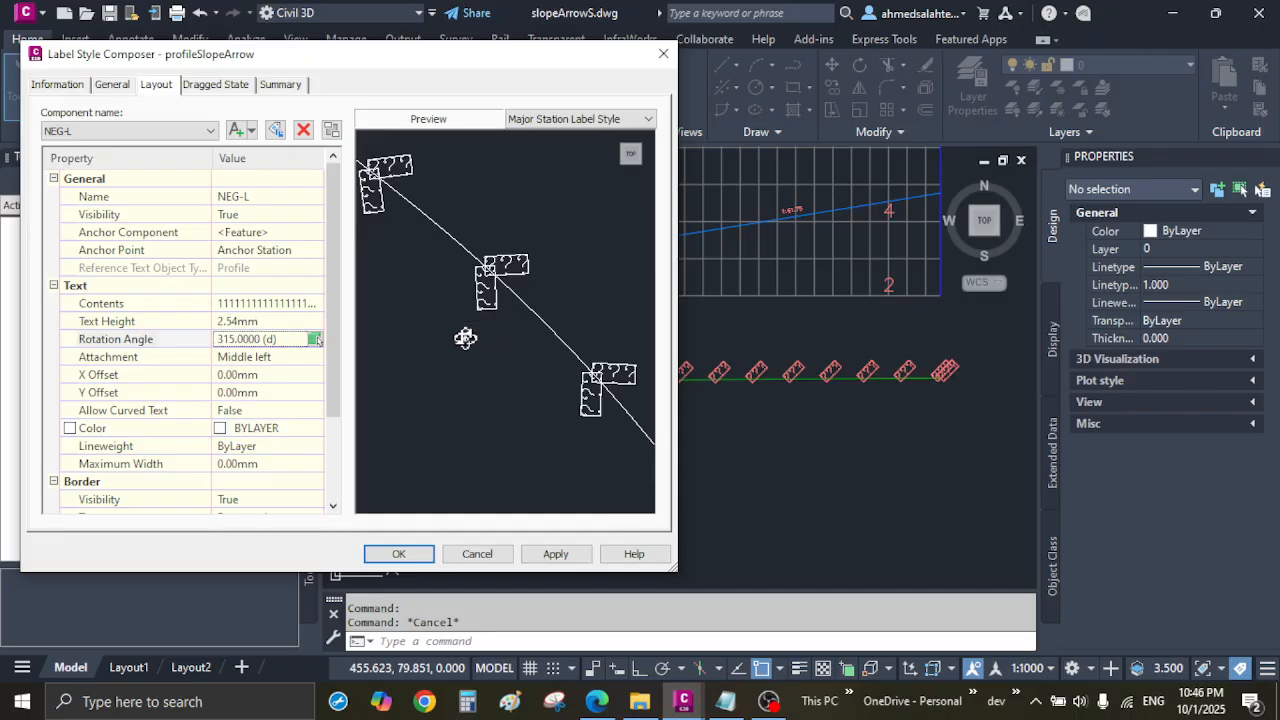
Rename the second copied text component, NEG-R [Copy] [Copy], as POS-R
{"action": "left_click", "coordinate": [145, 130]}
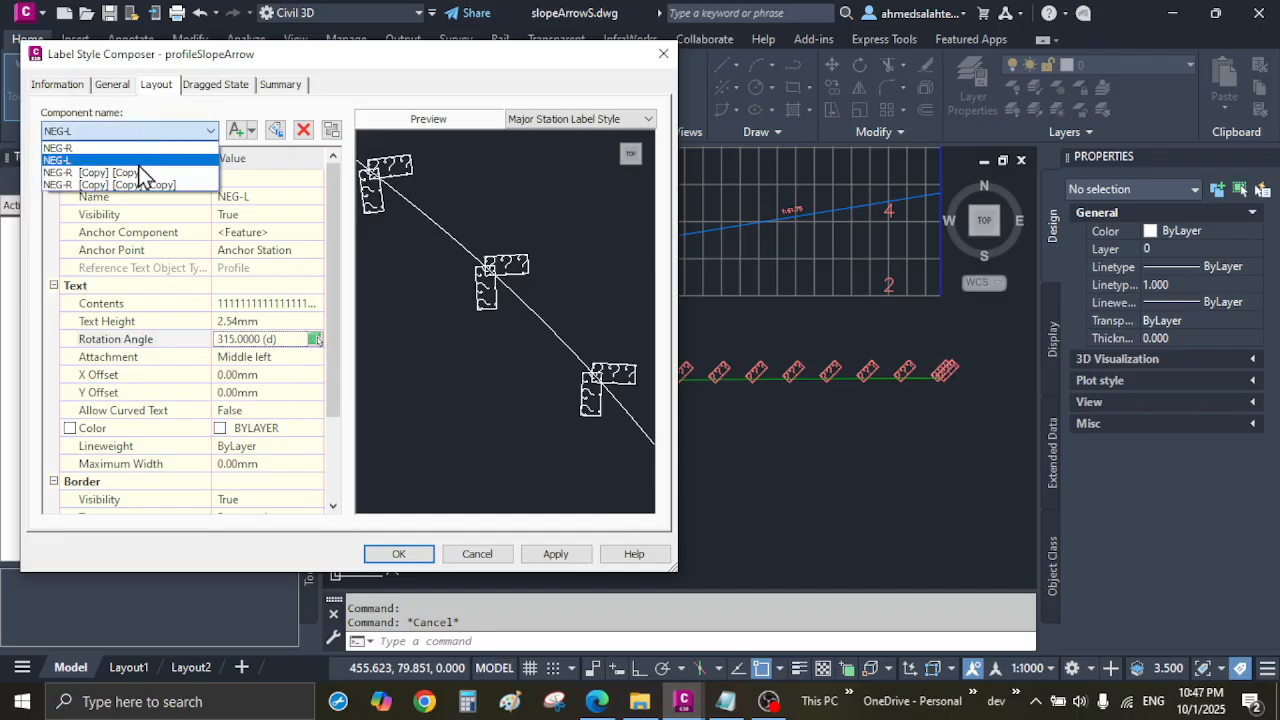
{"action": "left_click", "coordinate": [135, 174]}
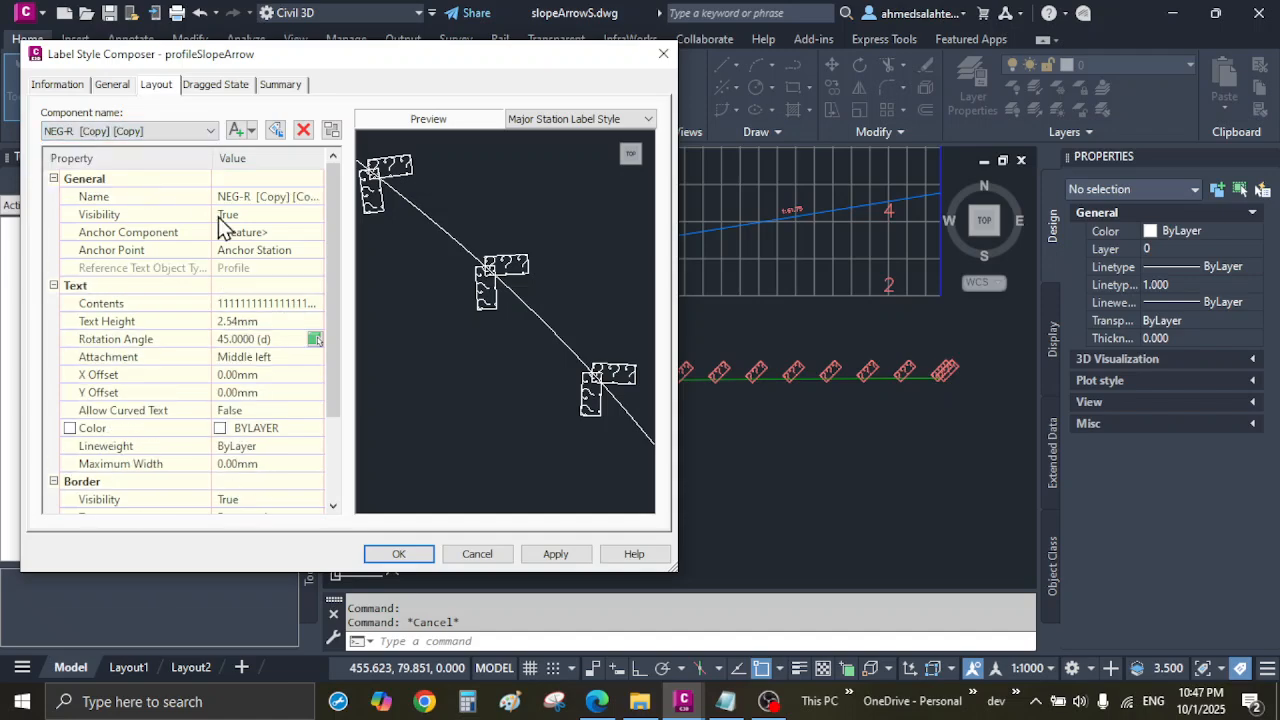
{"action": "left_click", "coordinate": [282, 197]}
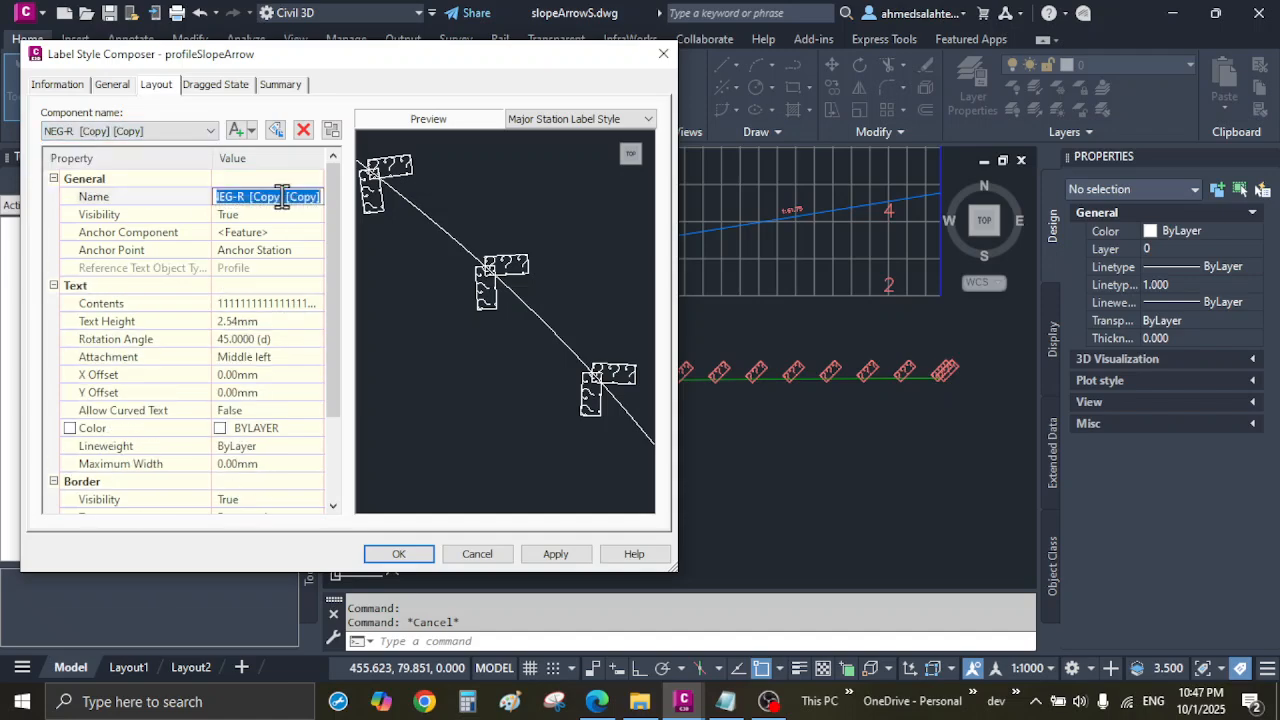
{"action": "type", "text": "pO"}
{"action": "key", "text": "Return"}
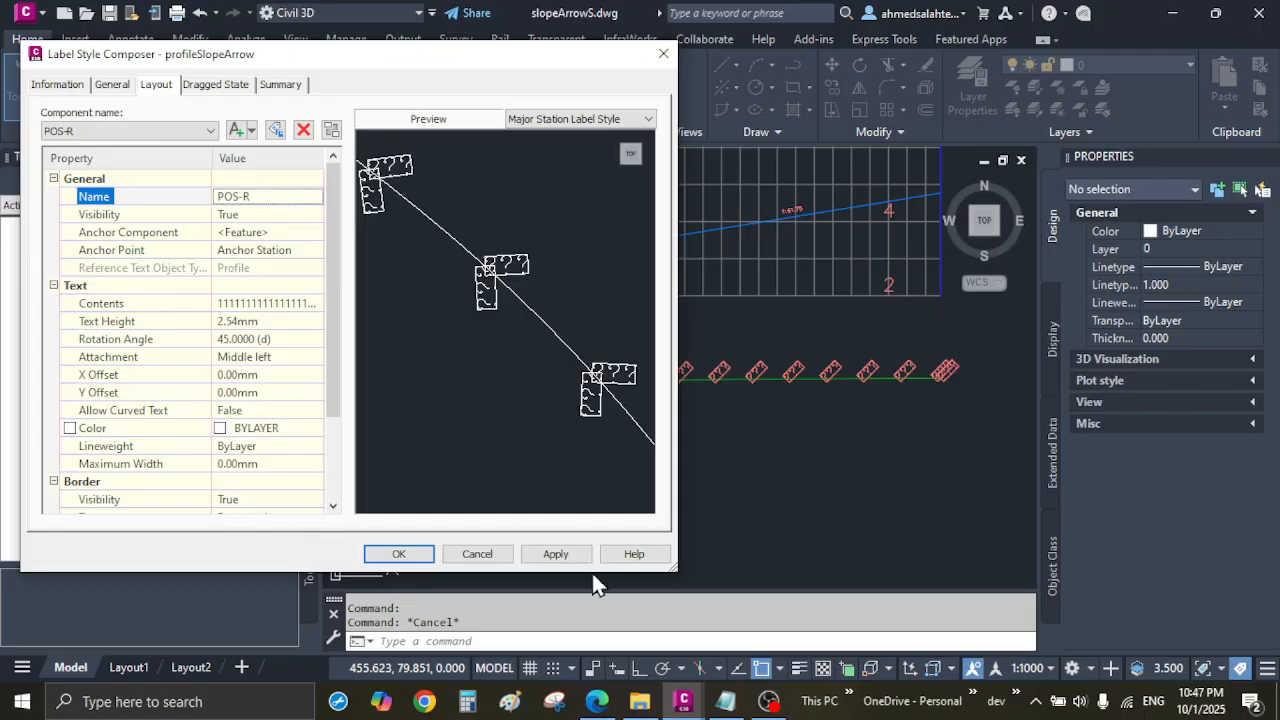
Check the POS-R angle in the Notepad notes and set the component's rotation angle to 135 degrees
{"action": "left_click", "coordinate": [727, 703]}
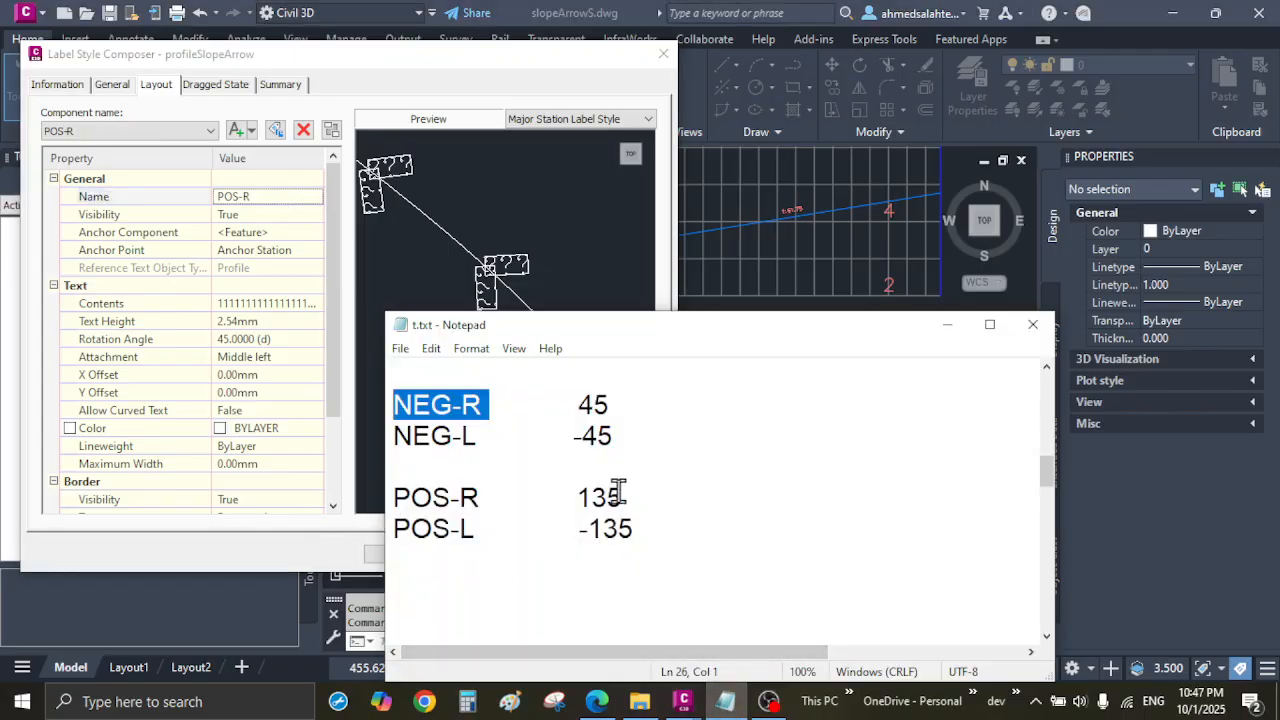
{"action": "left_click", "coordinate": [946, 326]}
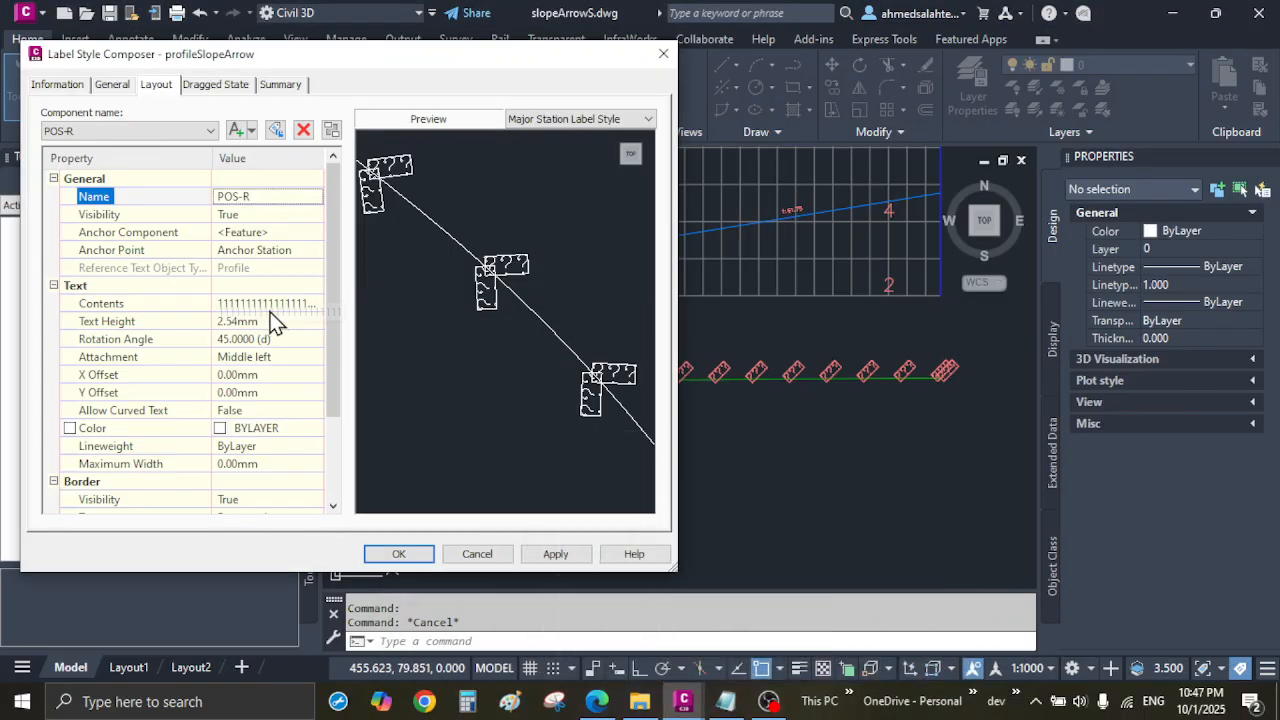
{"action": "left_click", "coordinate": [292, 339]}
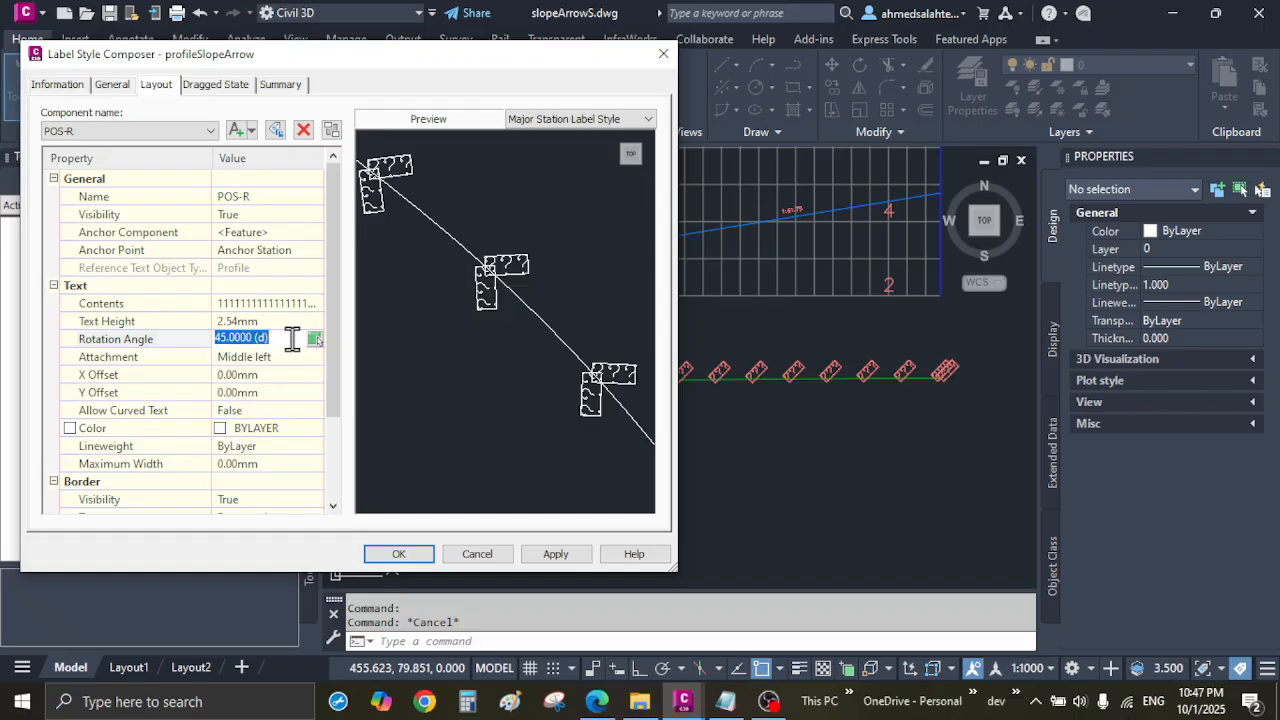
{"action": "type", "text": "135"}
{"action": "key", "text": "Return"}
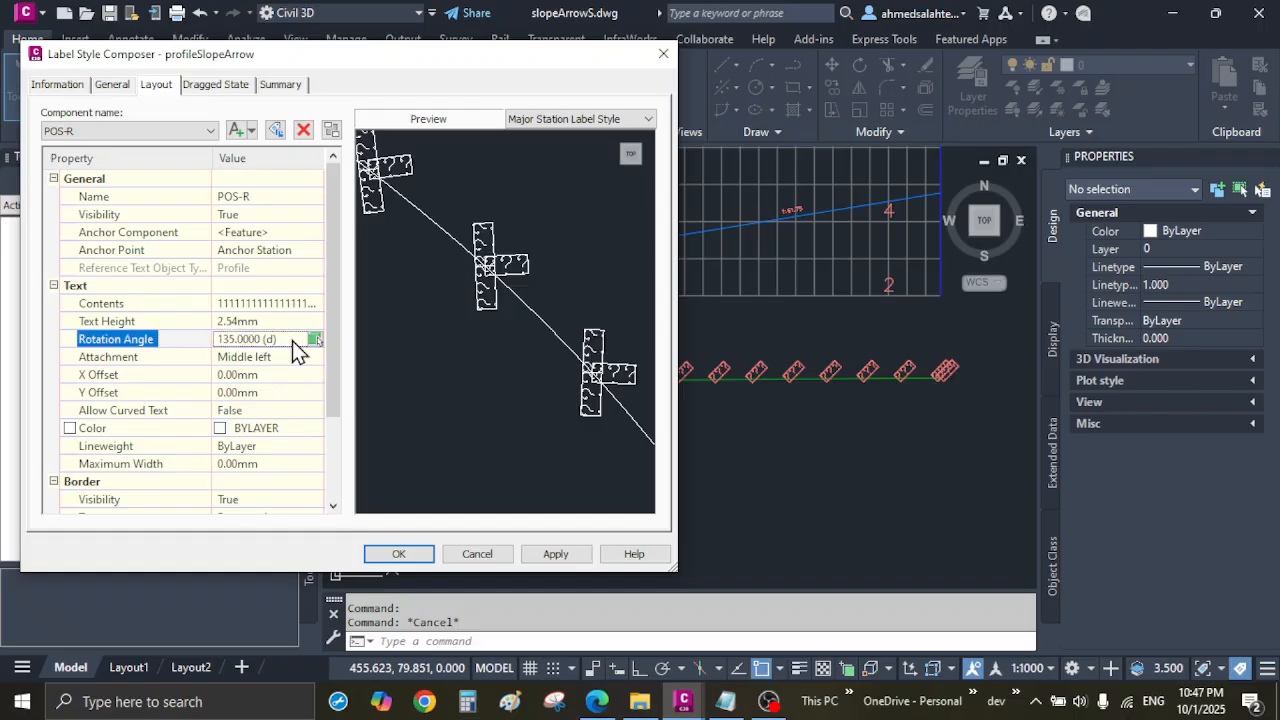
Copy the name POS-L from the Notepad notes and rename the last copied NEG-R component with it
{"action": "left_click", "coordinate": [726, 701]}
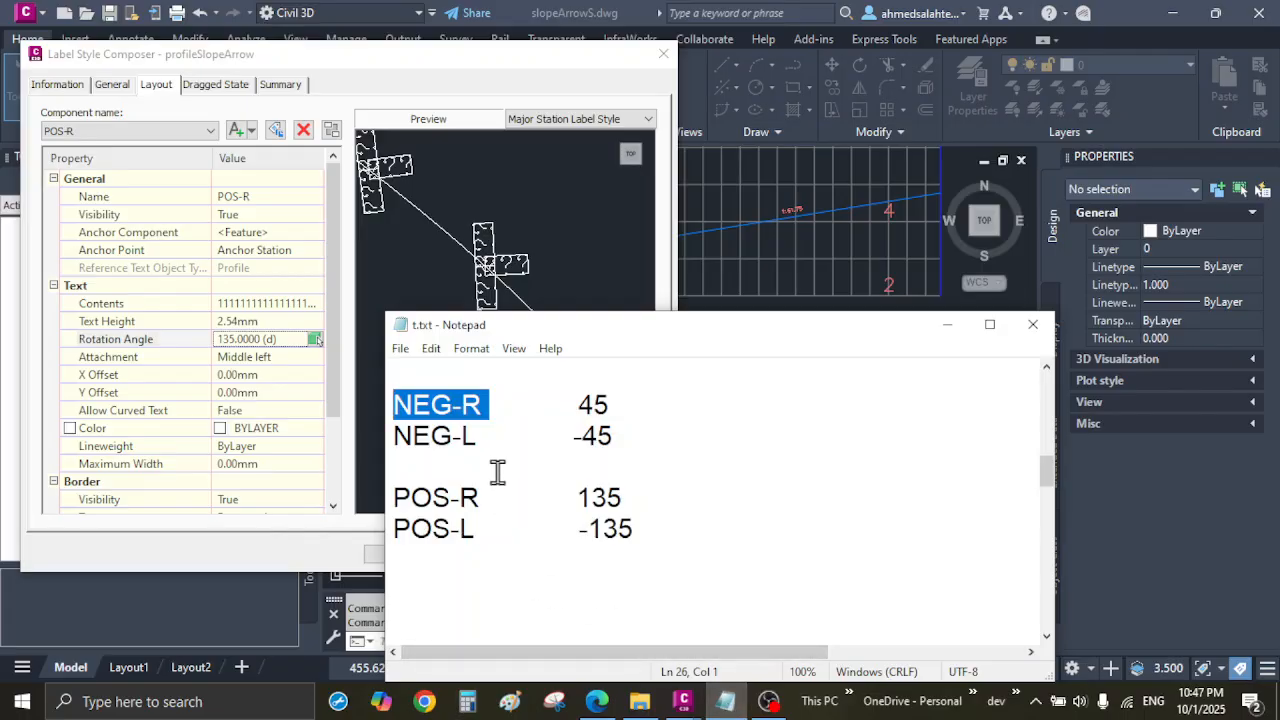
{"action": "left_click_drag", "start_coordinate": [480, 529], "coordinate": [395, 531]}
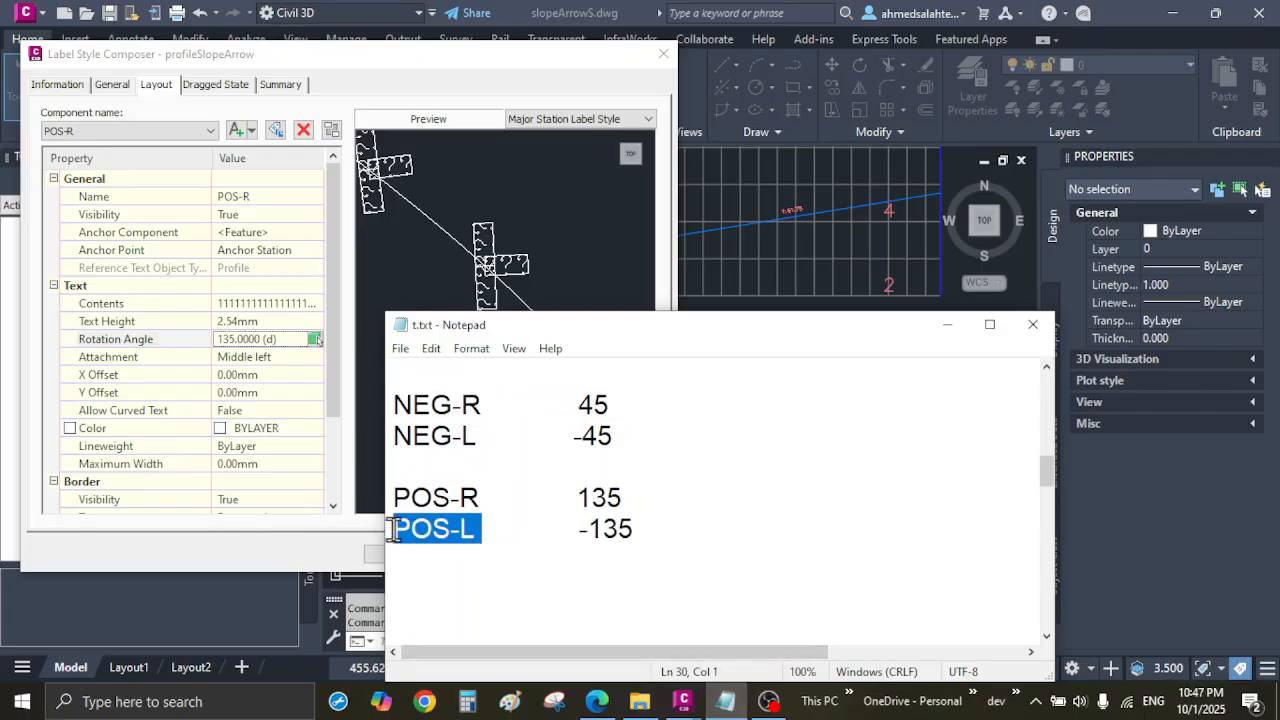
{"action": "right_click", "coordinate": [445, 530]}
{"action": "left_click", "coordinate": [509, 303]}
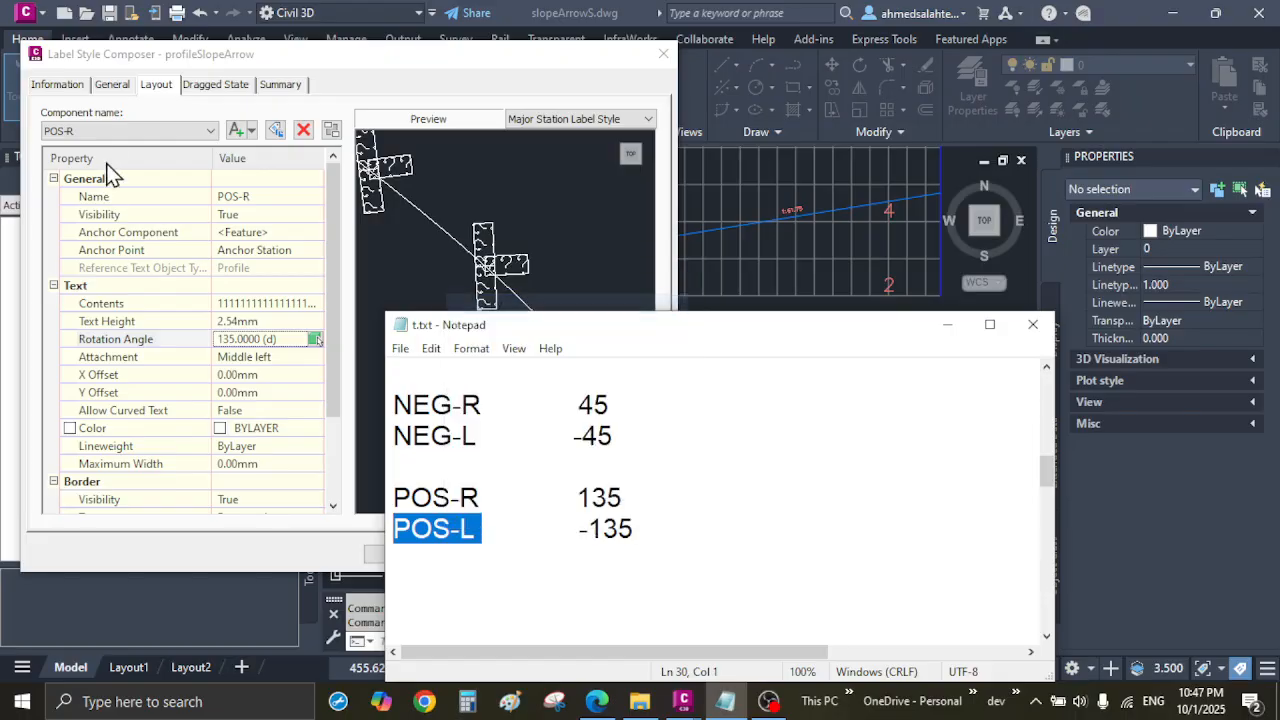
{"action": "left_click", "coordinate": [118, 138]}
{"action": "left_click", "coordinate": [127, 186]}
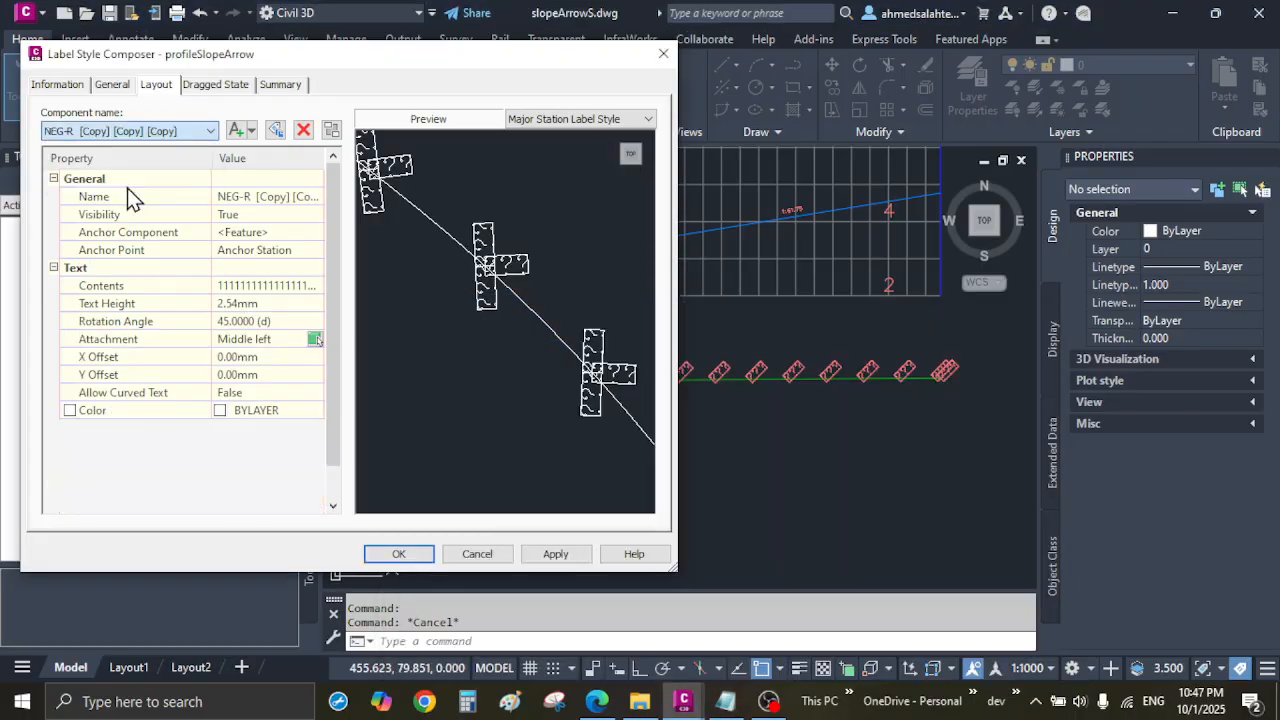
{"action": "left_click", "coordinate": [285, 197]}
{"action": "key", "text": "ctrl+v"}
{"action": "key", "text": "Return"}
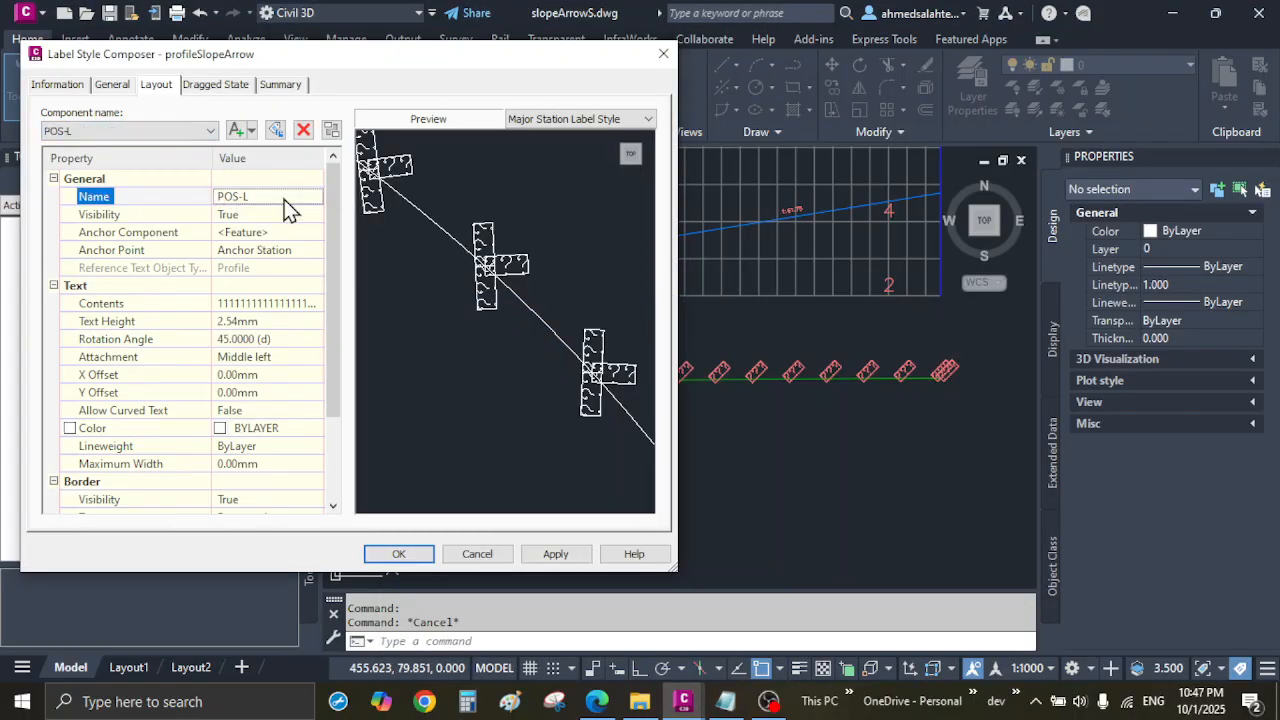
Set the POS-L component's rotation angle to -135 degrees and save the label style
{"action": "left_click", "coordinate": [285, 340]}
{"action": "type", "text": "-"}
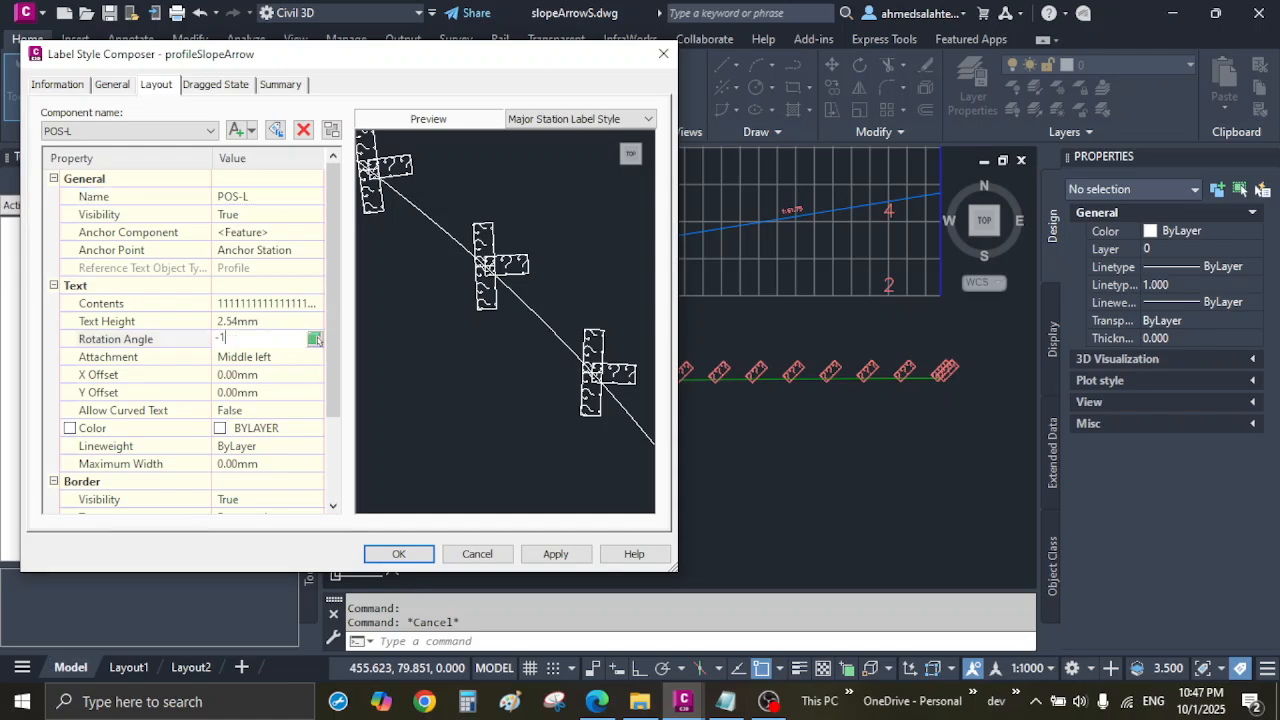
{"action": "type", "text": "135"}
{"action": "key", "text": "Return"}
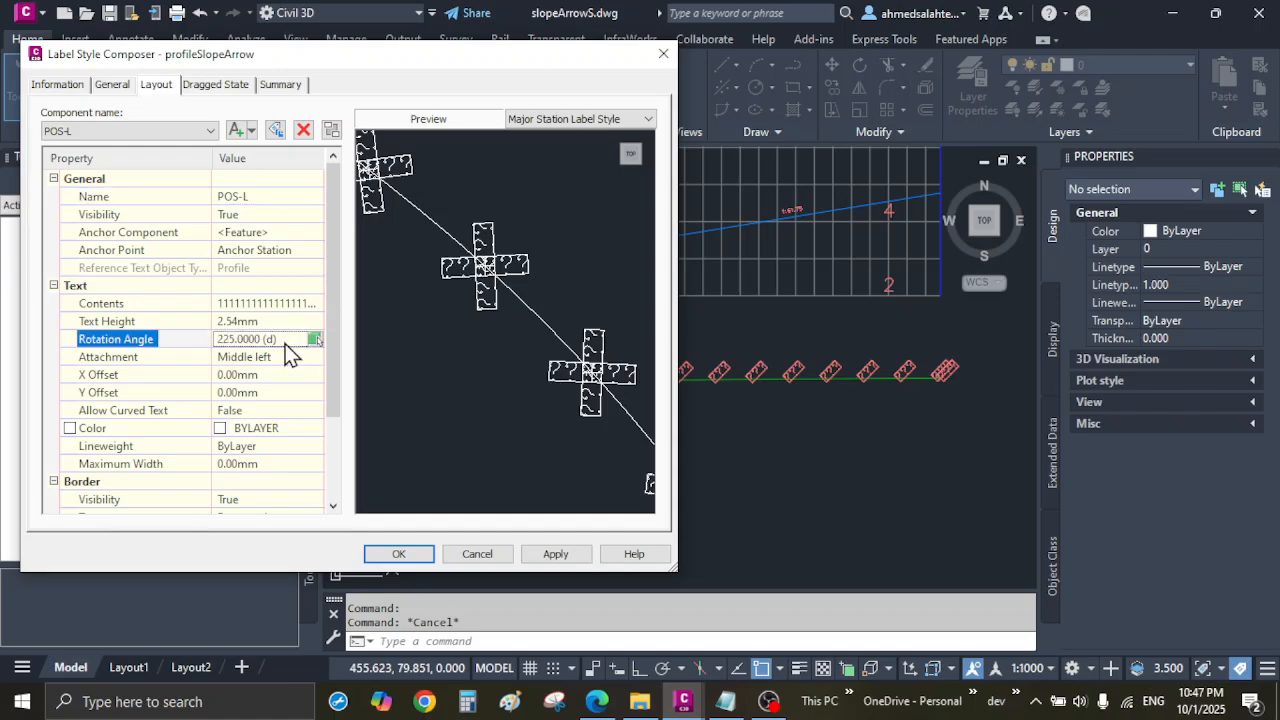
{"action": "left_click", "coordinate": [398, 555]}
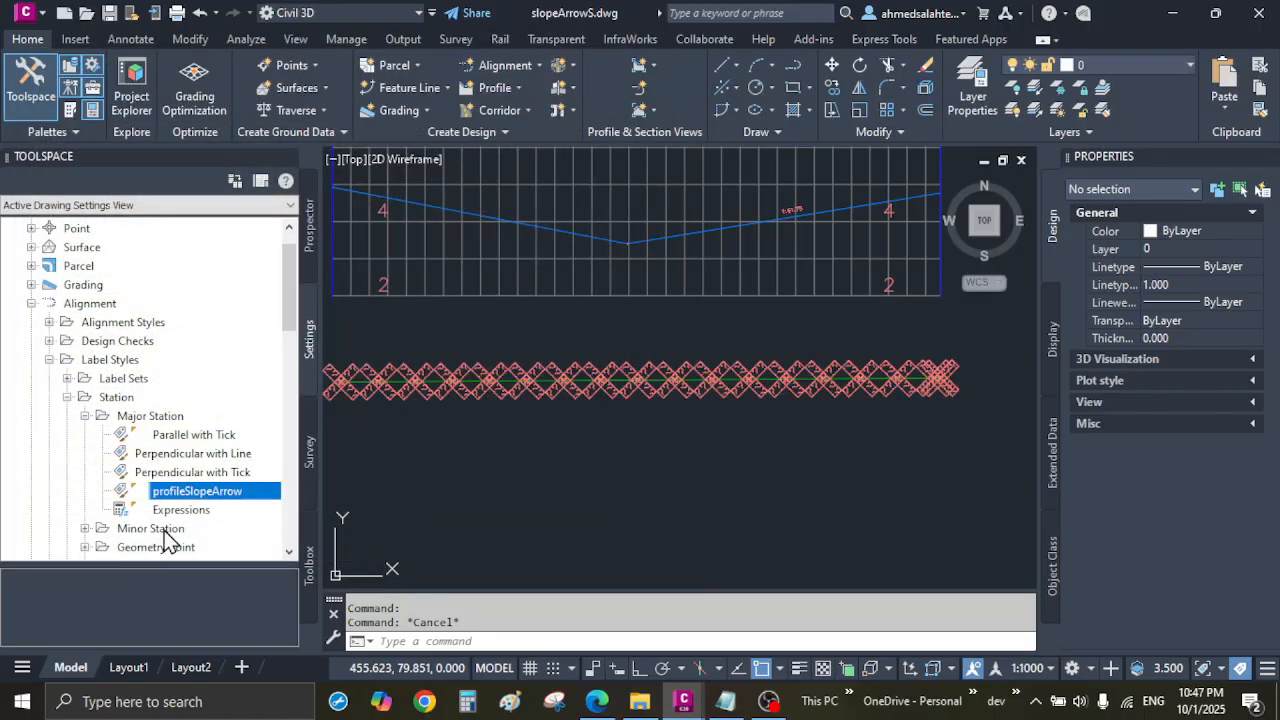
Inspect the updated alignment labels and compare them with the crossed-line arrow sketch in the drawing
{"action": "middle_click_drag", "start_coordinate": [682, 410], "coordinate": [580, 426]}
{"action": "scroll", "coordinate": [525, 389], "scroll_direction": "up", "scroll_amount": 2}
{"action": "scroll", "coordinate": [540, 379], "scroll_direction": "down", "scroll_amount": 4}
{"action": "scroll", "coordinate": [963, 348], "scroll_direction": "up", "scroll_amount": 2}
{"action": "left_click", "coordinate": [614, 258]}
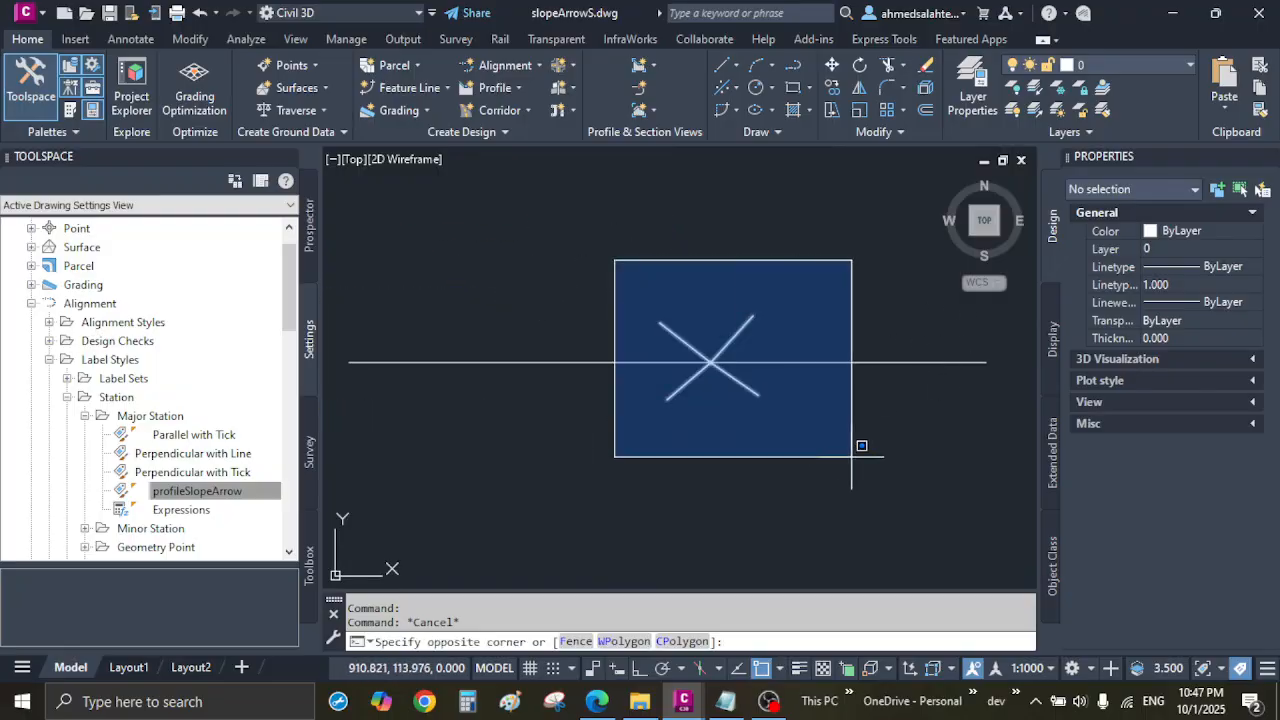
{"action": "left_click", "coordinate": [857, 450]}
{"action": "key", "text": "Escape"}
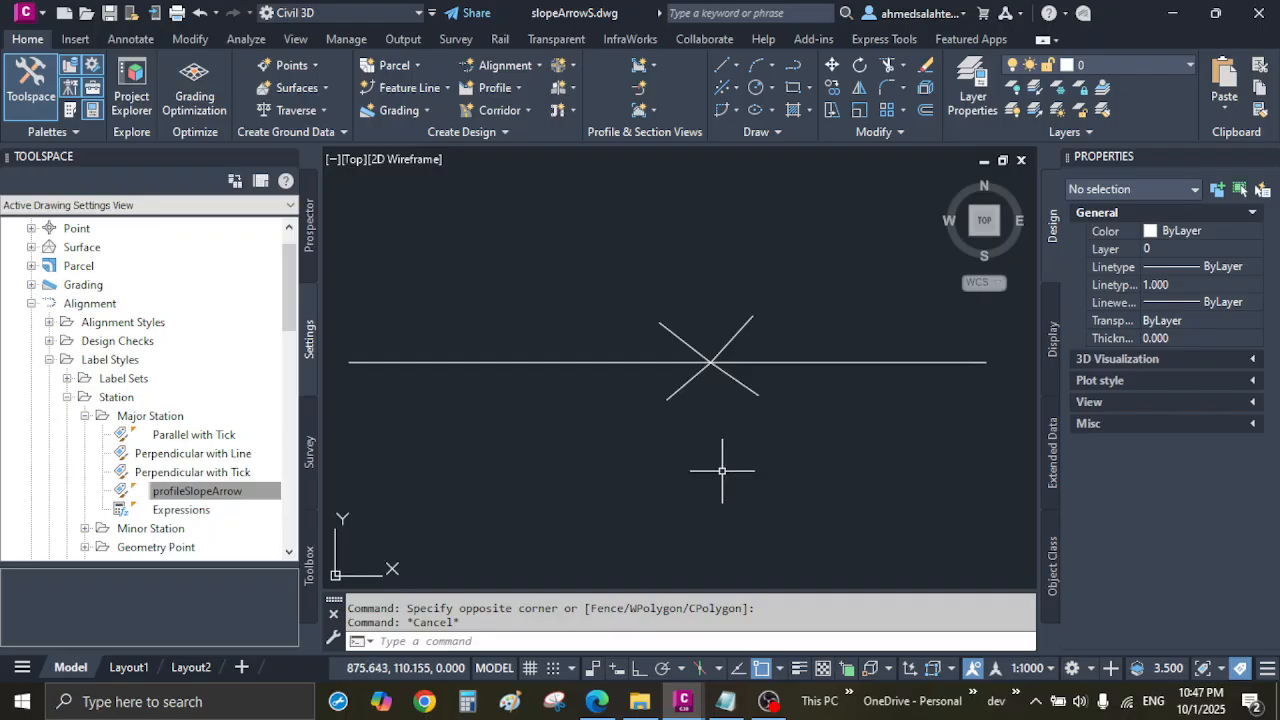
Shorten the sketch's lower-right and upper-right strokes by stretching their outer ends close to the crossing point
{"action": "left_click", "coordinate": [738, 385]}
{"action": "scroll", "coordinate": [737, 369], "scroll_direction": "up", "scroll_amount": 2}
{"action": "left_click", "coordinate": [791, 437]}
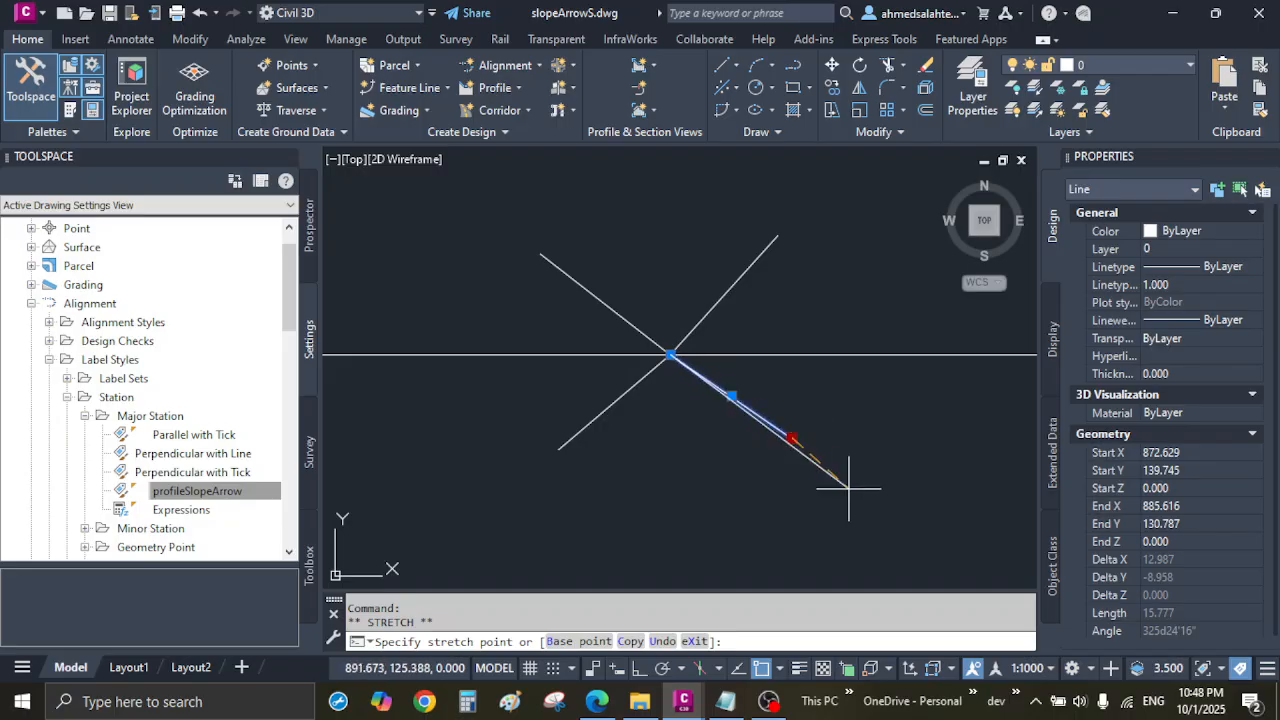
{"action": "left_click", "coordinate": [676, 358]}
{"action": "left_click", "coordinate": [743, 277]}
{"action": "left_click", "coordinate": [729, 286]}
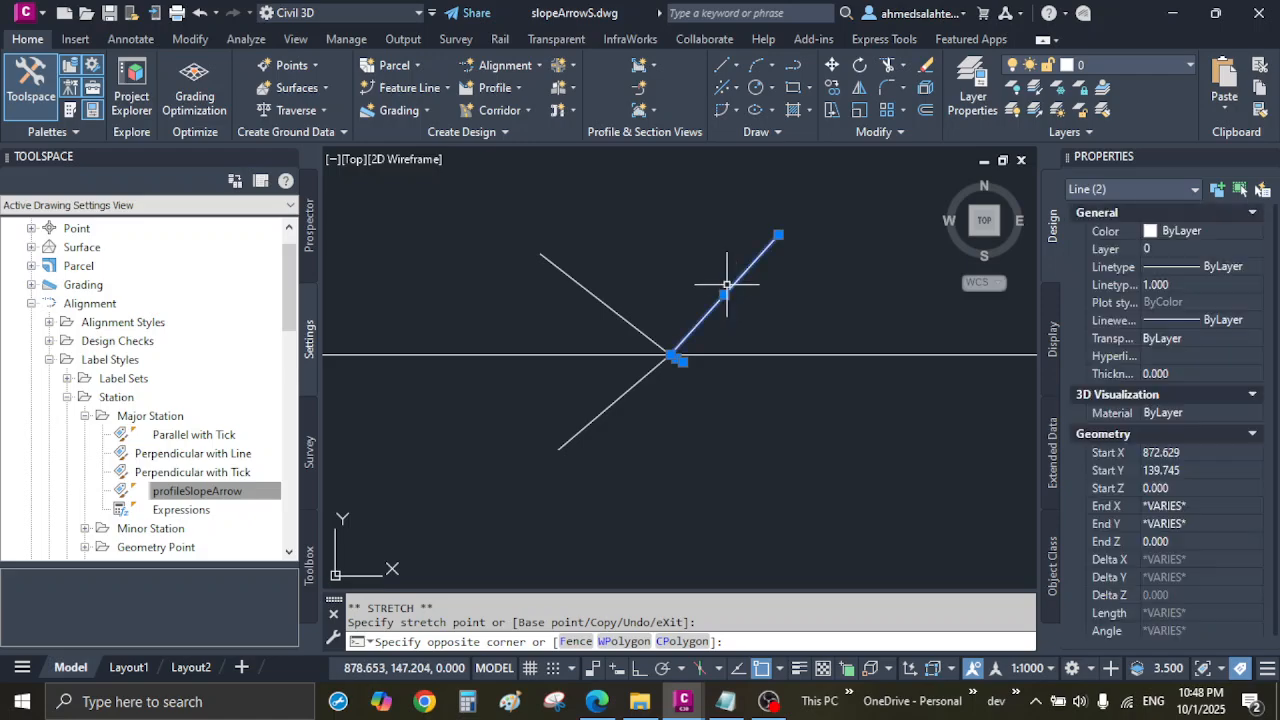
{"action": "left_click", "coordinate": [779, 239]}
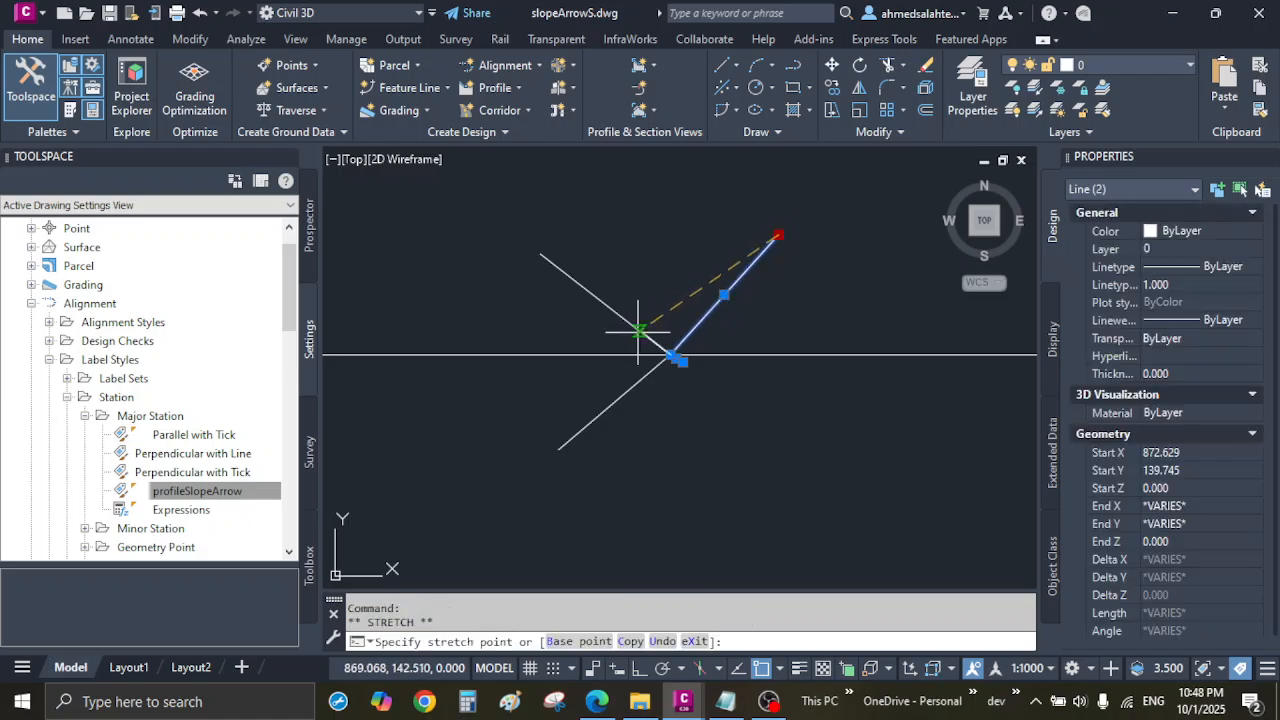
{"action": "key", "text": "Escape"}
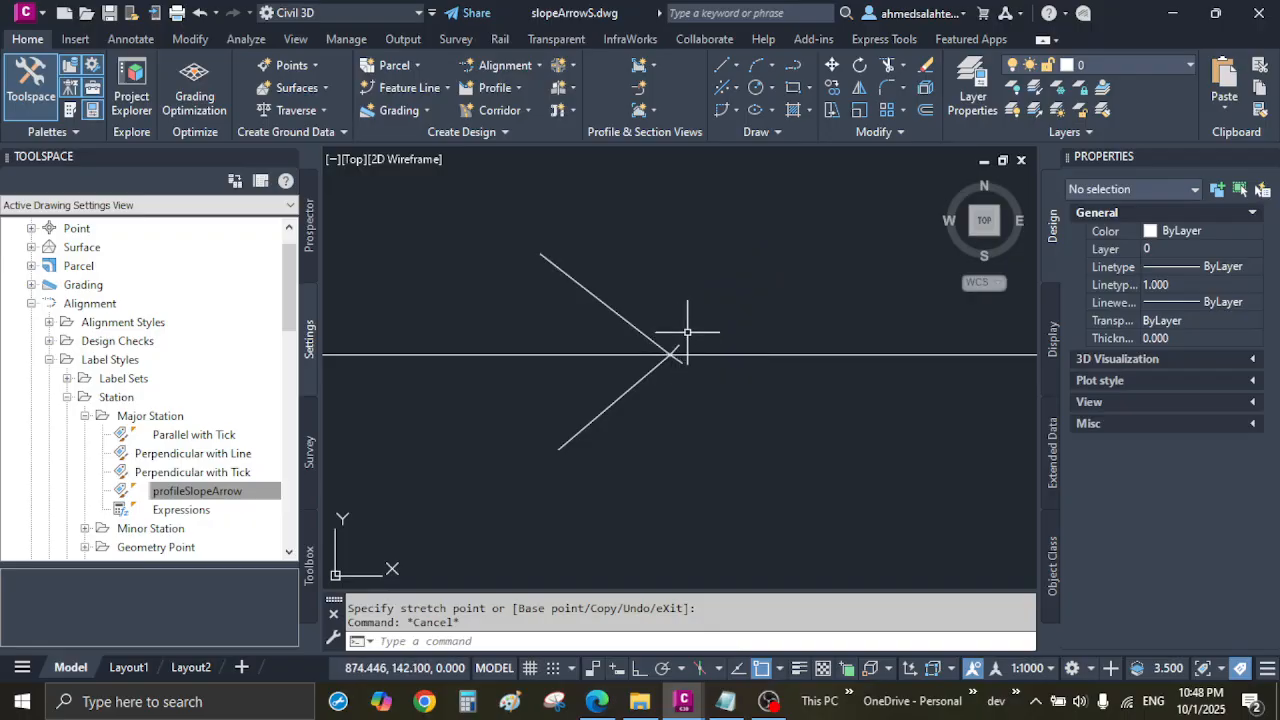
Restore the sketch's two right strokes, and try shortening the lower-left and upper-left strokes by stretching their outer ends toward the crossing point
{"action": "key", "text": "Return"}
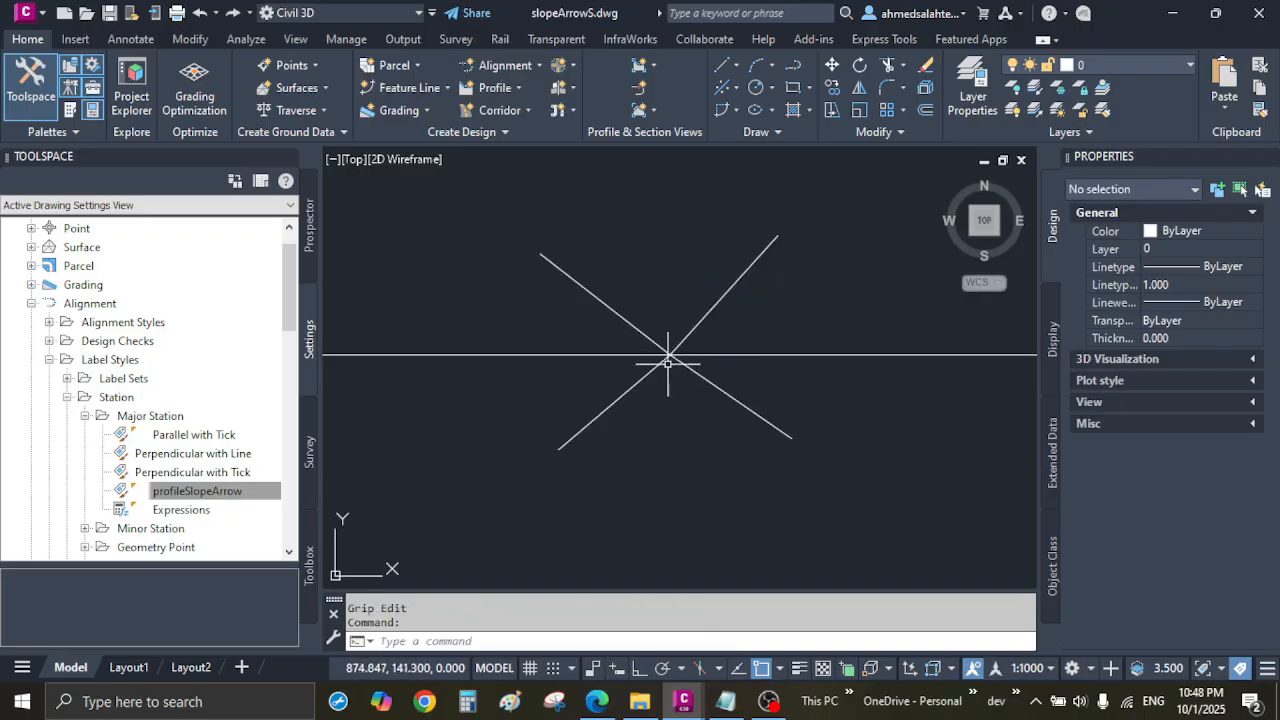
{"action": "left_click", "coordinate": [580, 430]}
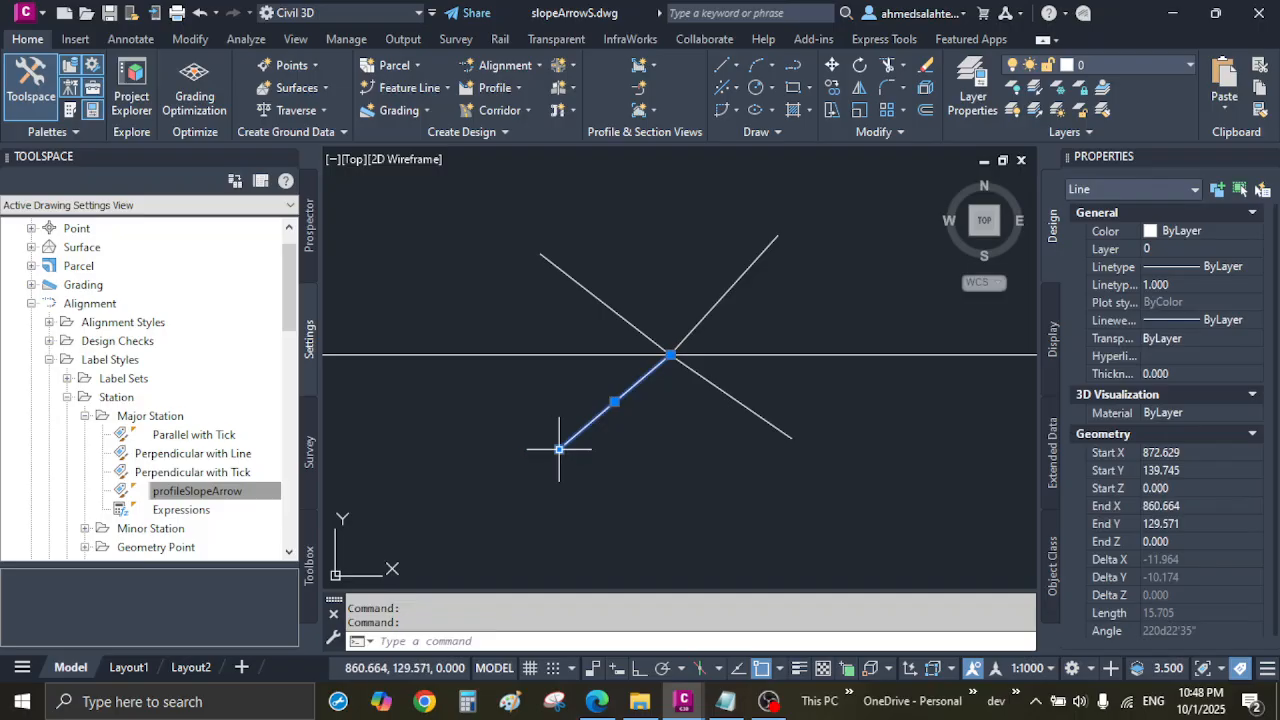
{"action": "left_click", "coordinate": [558, 449]}
{"action": "left_click", "coordinate": [670, 355]}
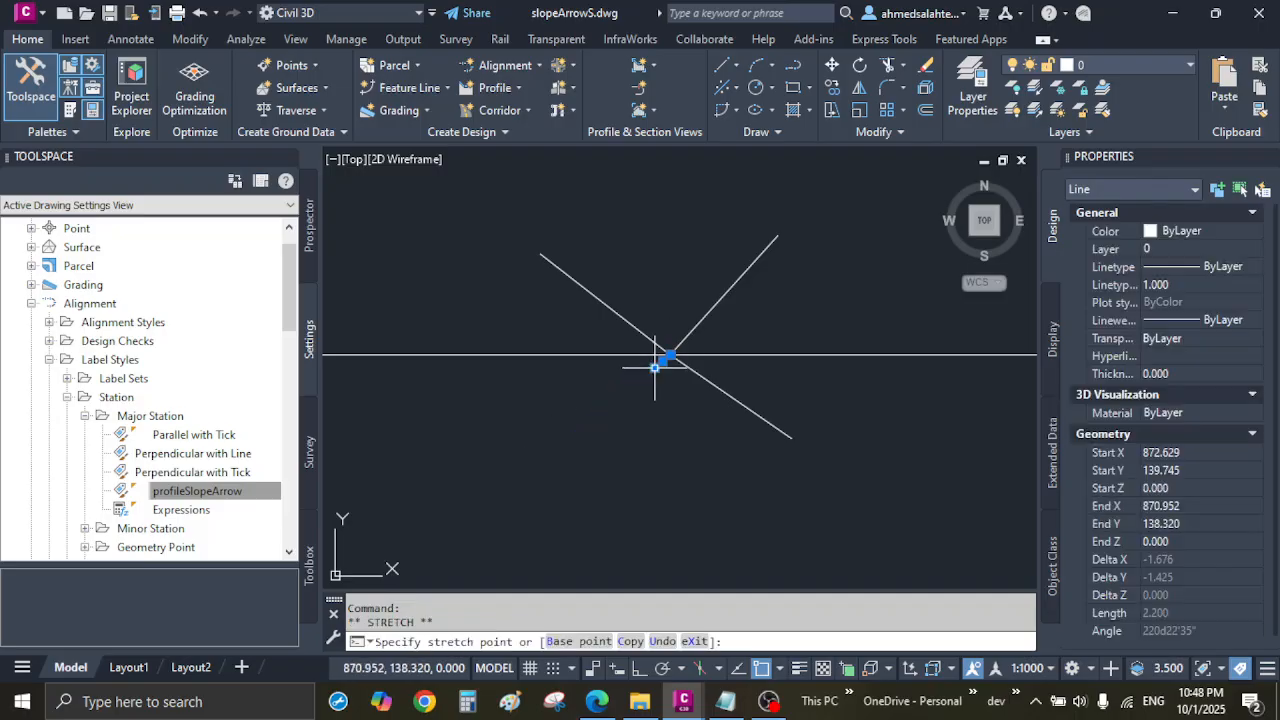
{"action": "left_click", "coordinate": [558, 260]}
{"action": "left_click", "coordinate": [541, 253]}
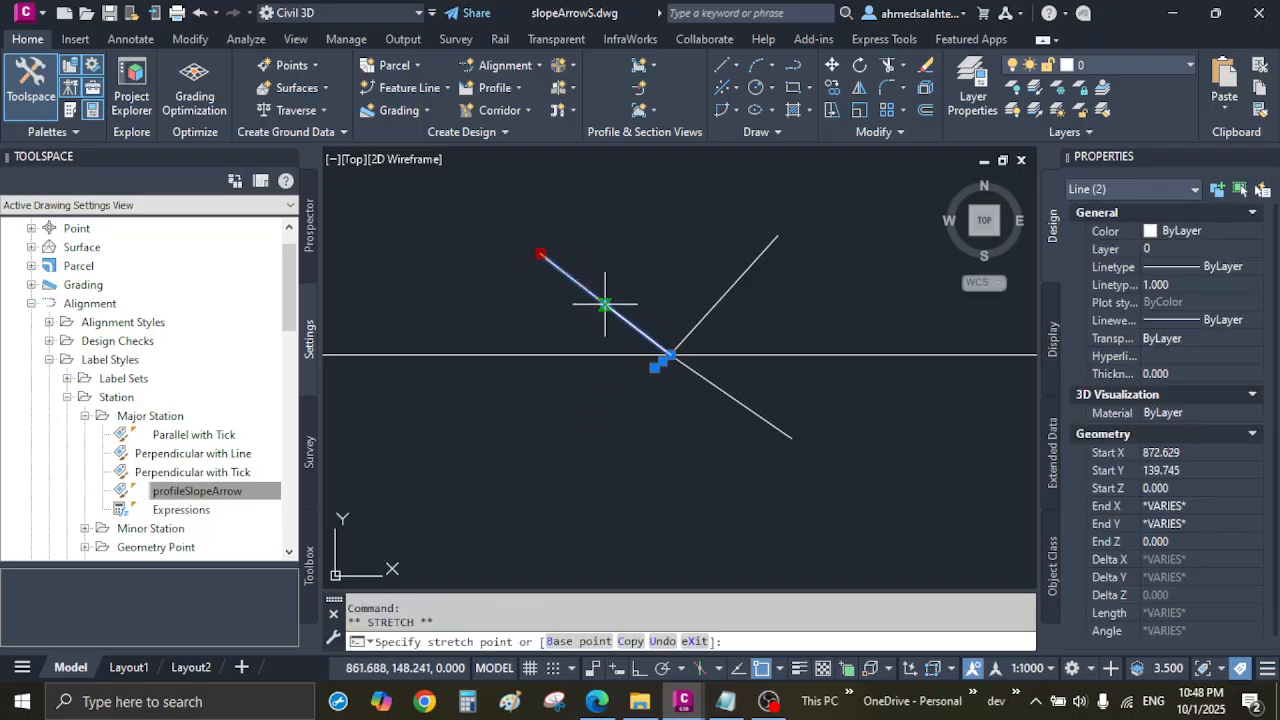
{"action": "scroll", "coordinate": [662, 355], "scroll_direction": "up", "scroll_amount": 4}
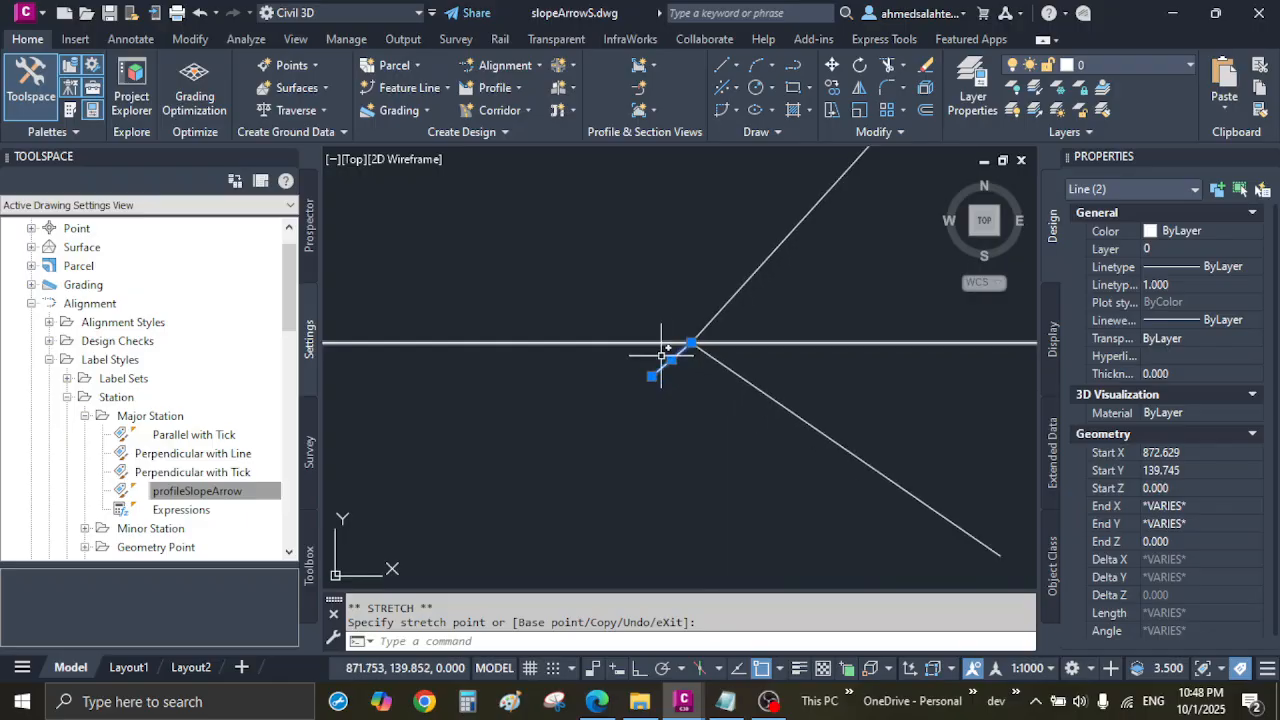
Undo the shortening of the sketch's two left strokes
{"action": "key", "text": "Escape"}
{"action": "key", "text": "ctrl+z"}
{"action": "key", "text": "ctrl+z"}
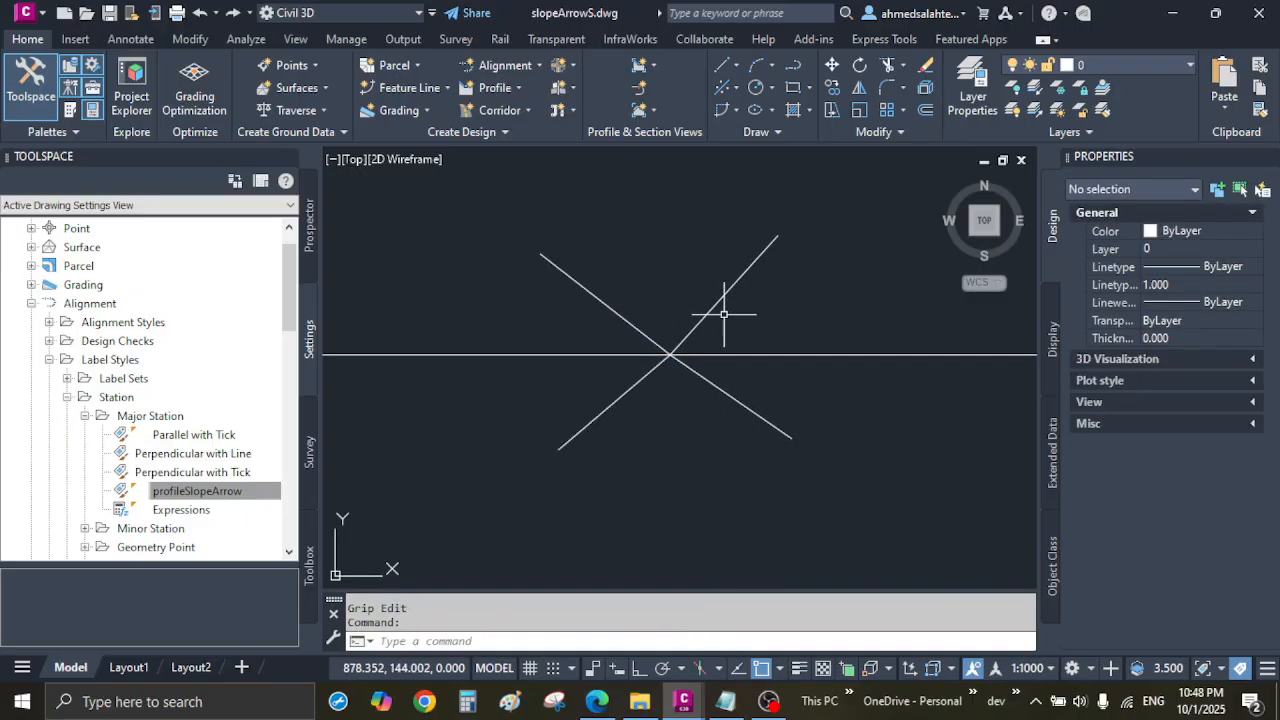
Switch to the Notepad notes and examine the expression names POSITIVE-GRADE and NEGATIVE-GRADE
{"action": "scroll", "coordinate": [729, 314], "scroll_direction": "down", "scroll_amount": 8}
{"action": "left_click", "coordinate": [735, 705]}
{"action": "scroll", "coordinate": [680, 500], "scroll_direction": "down", "scroll_amount": 4}
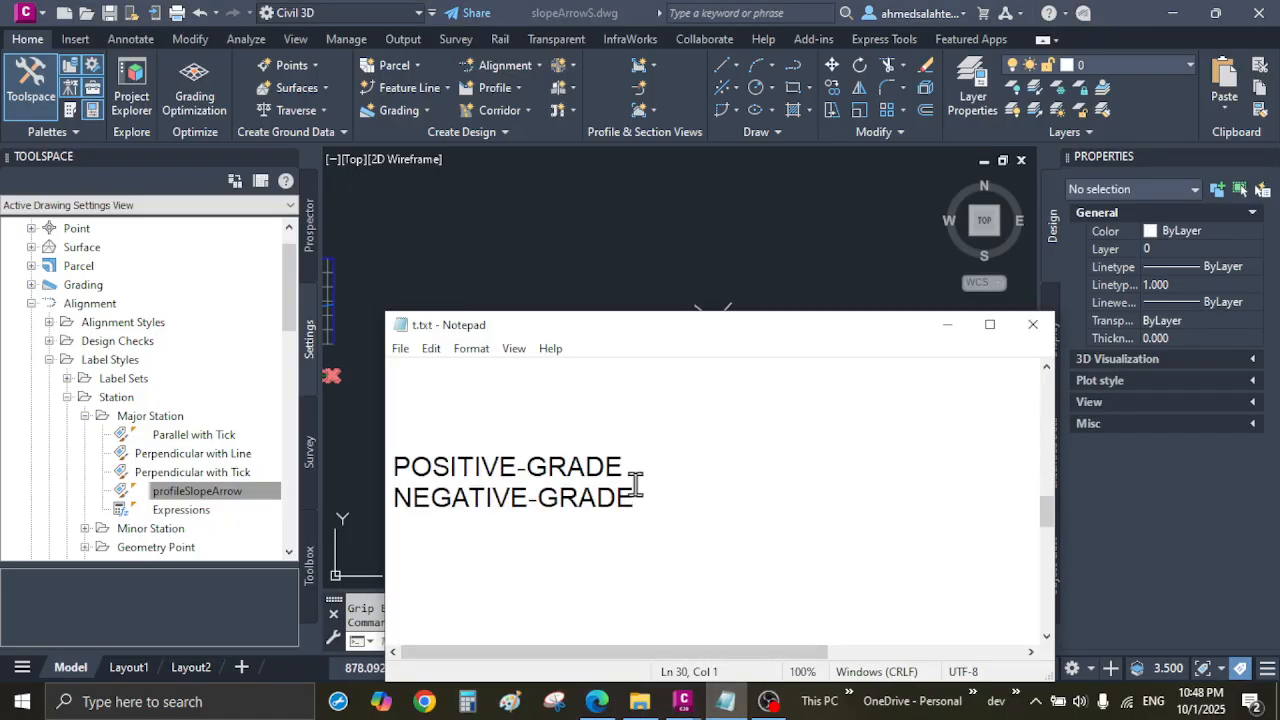
{"action": "left_click_drag", "start_coordinate": [643, 473], "coordinate": [382, 486]}
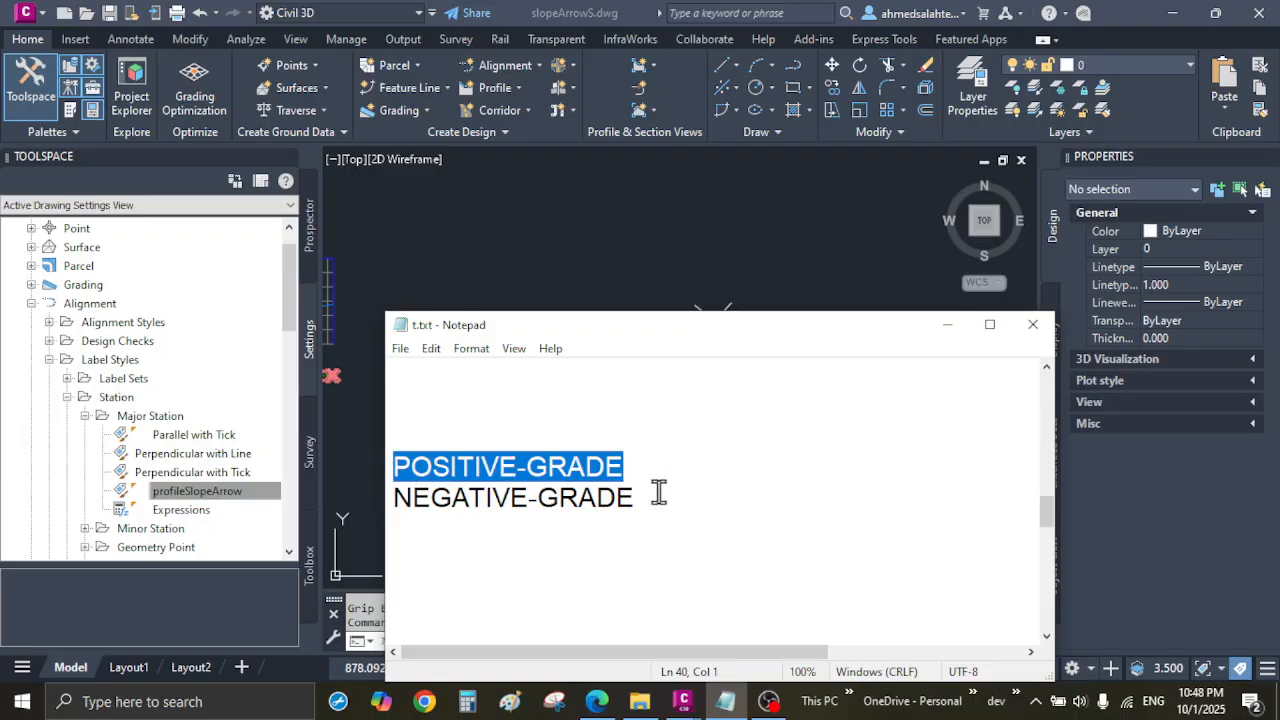
{"action": "left_click_drag", "start_coordinate": [643, 496], "coordinate": [410, 495]}
{"action": "scroll", "coordinate": [612, 456], "scroll_direction": "up", "scroll_amount": 4}
{"action": "scroll", "coordinate": [608, 454], "scroll_direction": "down", "scroll_amount": 2}
{"action": "scroll", "coordinate": [641, 434], "scroll_direction": "up", "scroll_amount": 2}
{"action": "scroll", "coordinate": [505, 495], "scroll_direction": "down", "scroll_amount": 2}
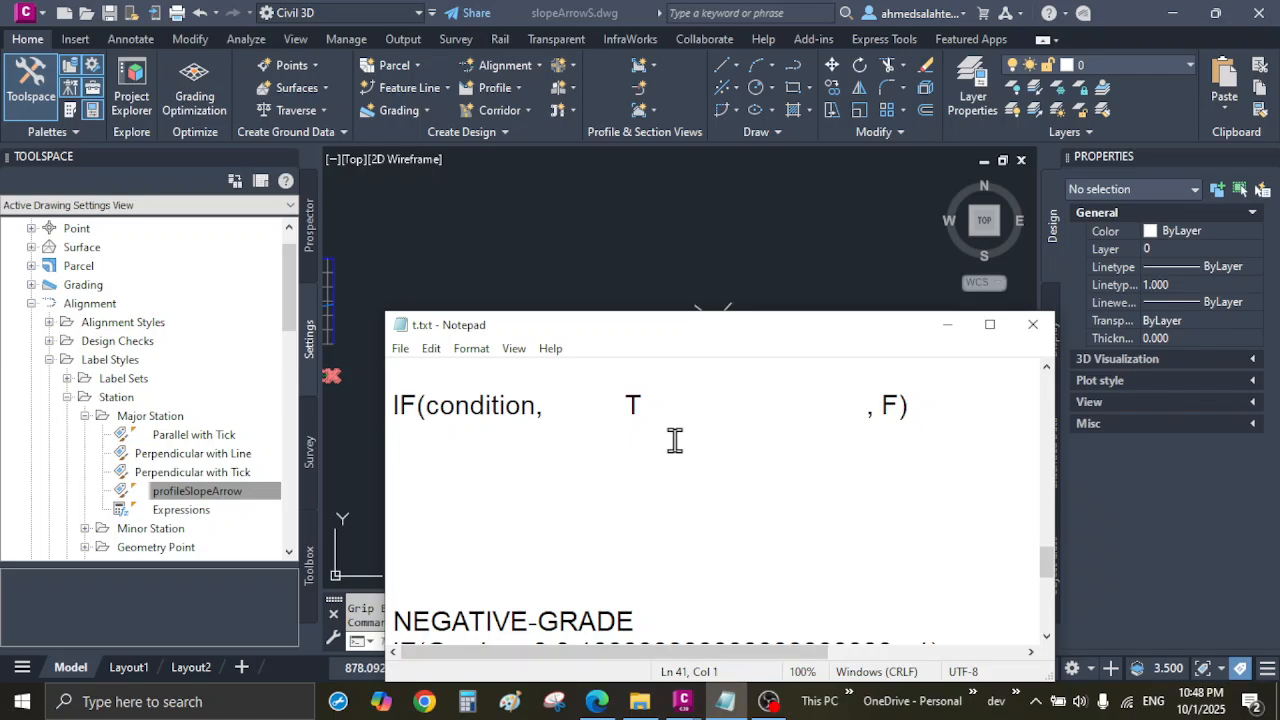
Examine the IF(condition, T, F) form and the condition and true value of the NEGATIVE-GRADE formula in the notes
{"action": "left_click", "coordinate": [486, 405]}
{"action": "left_click", "coordinate": [664, 405]}
{"action": "scroll", "coordinate": [568, 465], "scroll_direction": "down", "scroll_amount": 2}
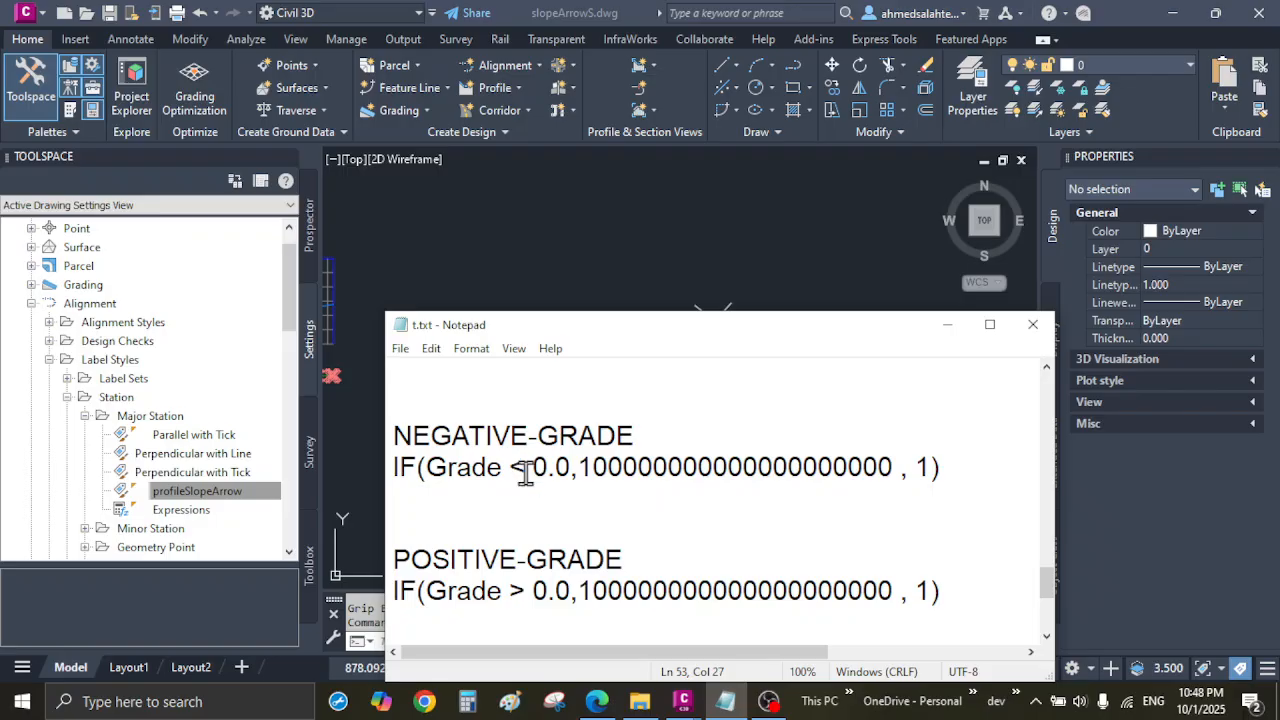
{"action": "left_click_drag", "start_coordinate": [562, 467], "coordinate": [430, 467]}
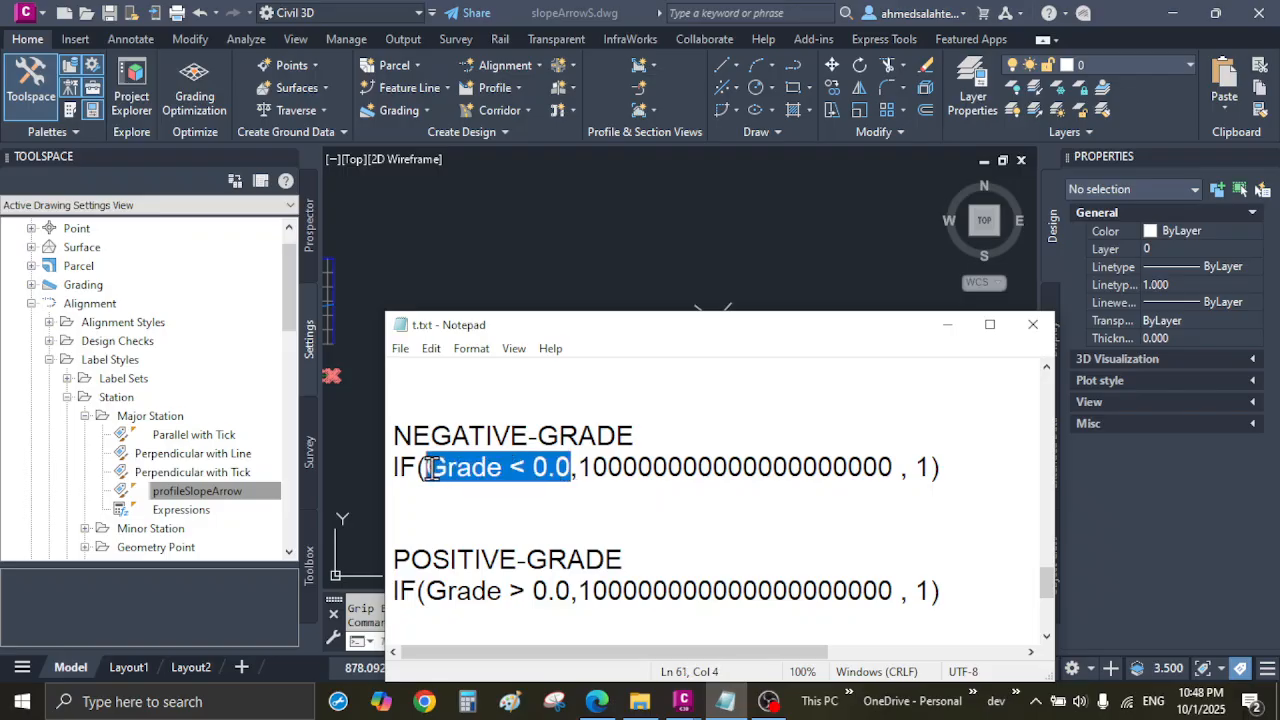
{"action": "left_click_drag", "start_coordinate": [586, 467], "coordinate": [880, 467]}
{"action": "left_click", "coordinate": [859, 514]}
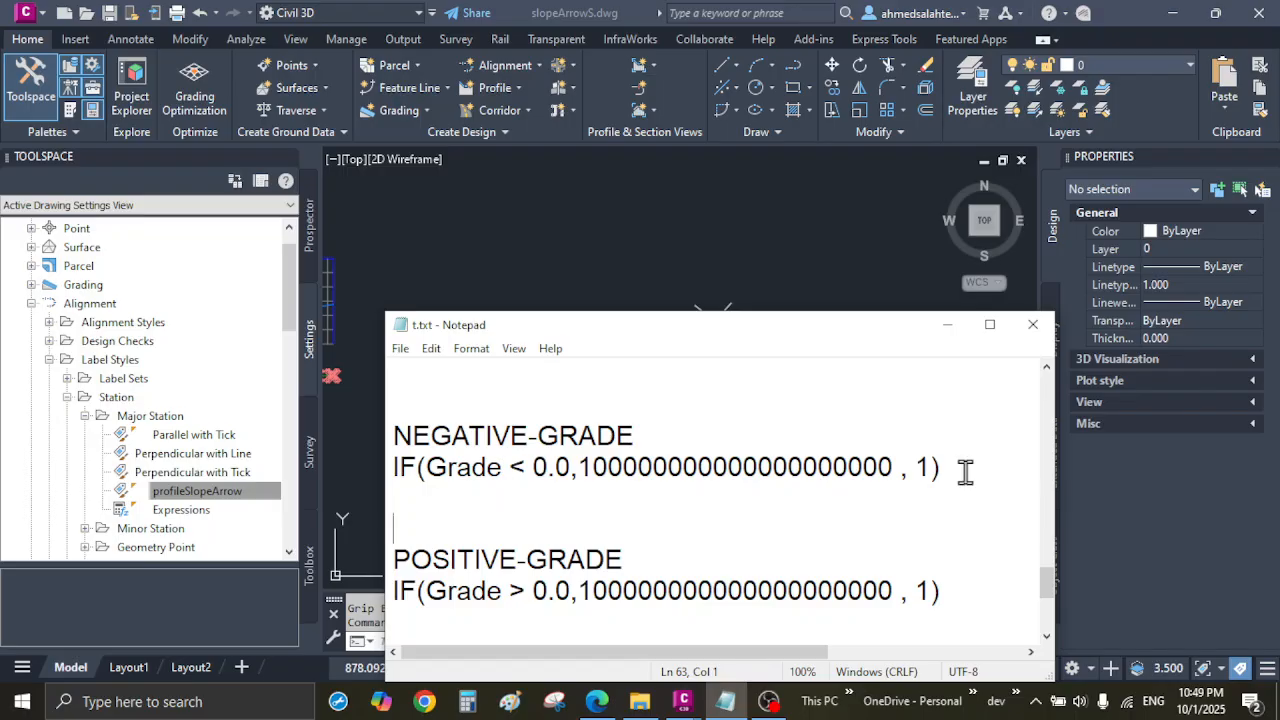
Copy the name NEGATIVE-GRADE from the Notepad notes and return to the drawing
{"action": "left_click", "coordinate": [369, 463]}
{"action": "left_click_drag", "start_coordinate": [369, 463], "coordinate": [386, 441]}
{"action": "right_click", "coordinate": [457, 443]}
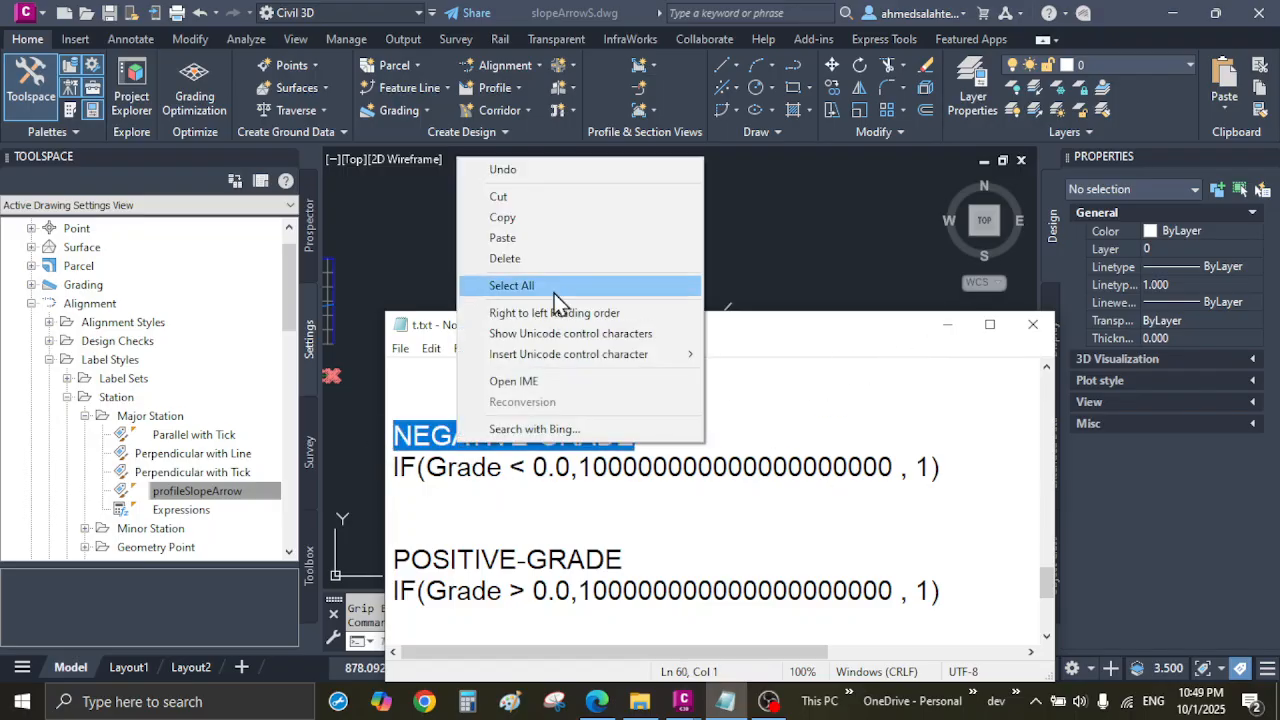
{"action": "left_click", "coordinate": [515, 217]}
{"action": "left_click", "coordinate": [951, 323]}
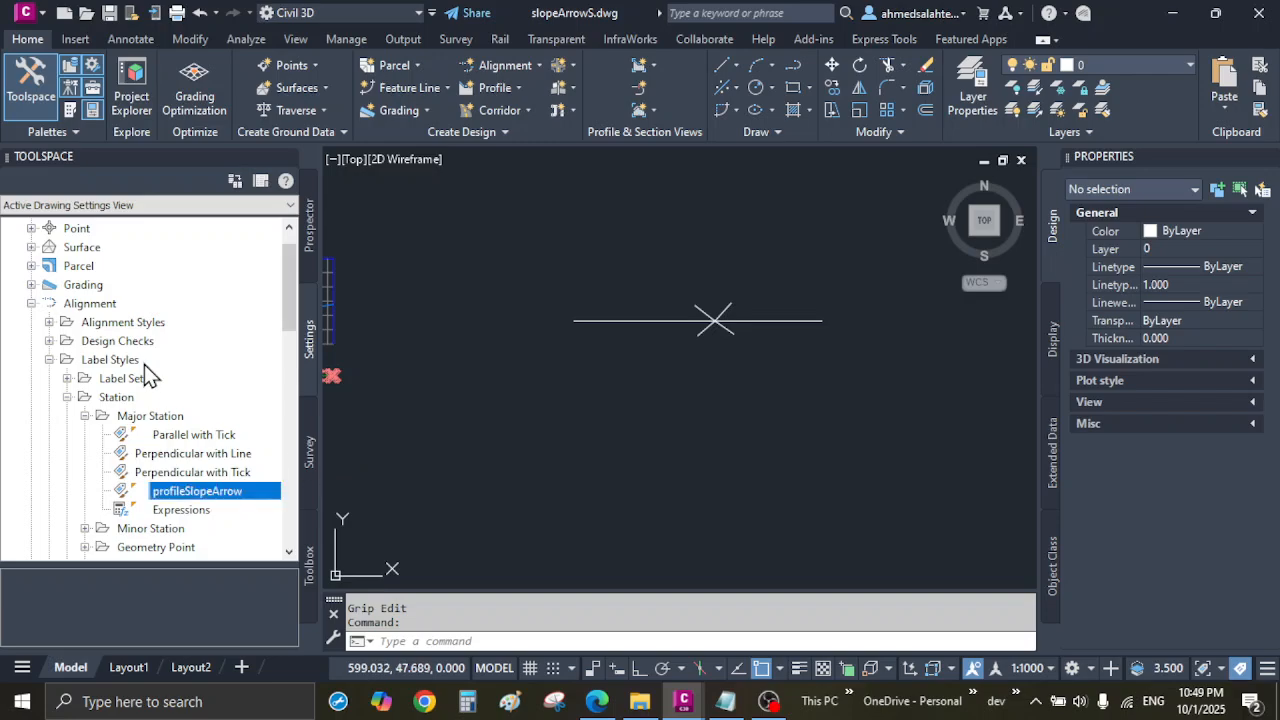
Expand the Profile label styles in the settings tree down to the expressions of the Major Station labels
{"action": "scroll", "coordinate": [141, 370], "scroll_direction": "down", "scroll_amount": 1}
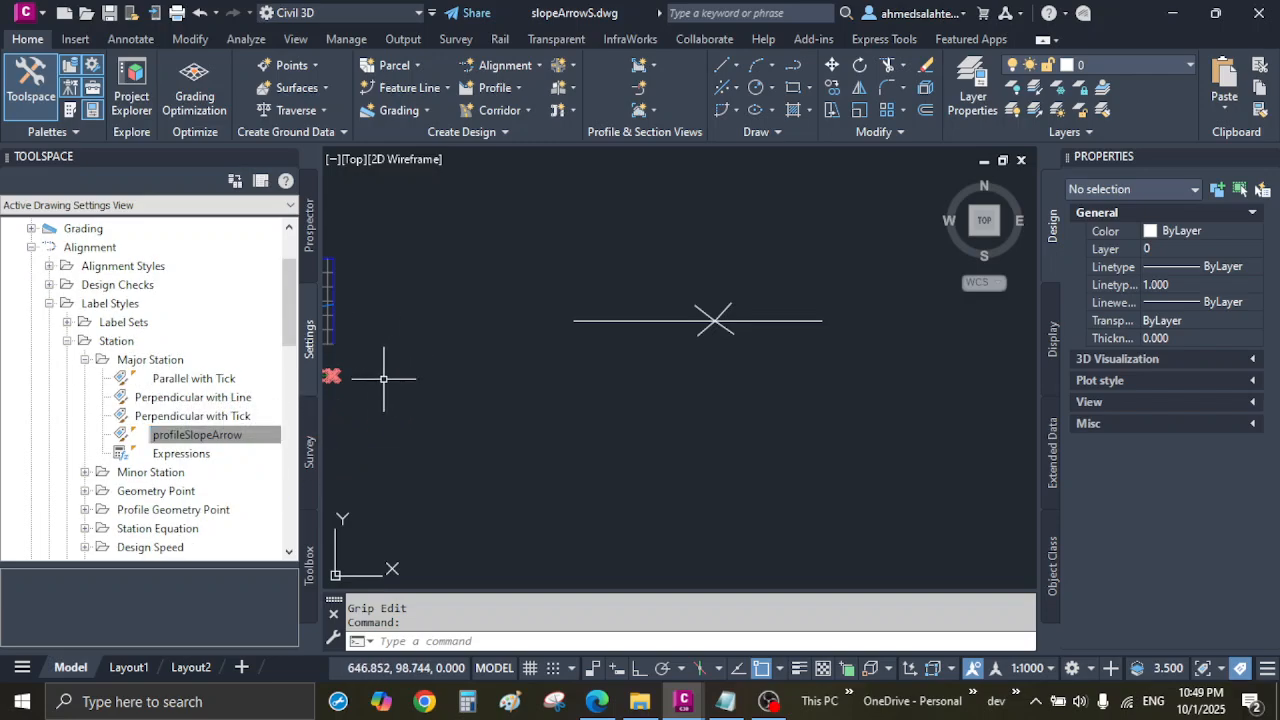
{"action": "scroll", "coordinate": [165, 390], "scroll_direction": "down", "scroll_amount": 4}
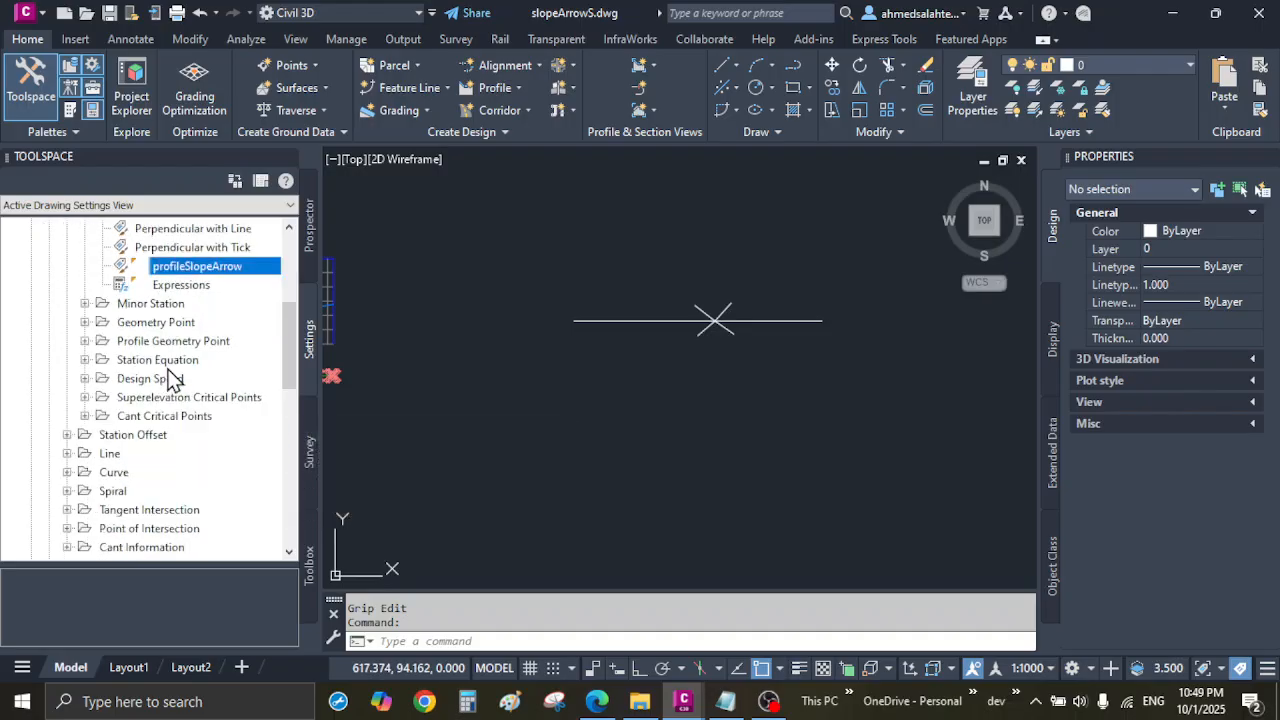
{"action": "scroll", "coordinate": [168, 380], "scroll_direction": "down", "scroll_amount": 3}
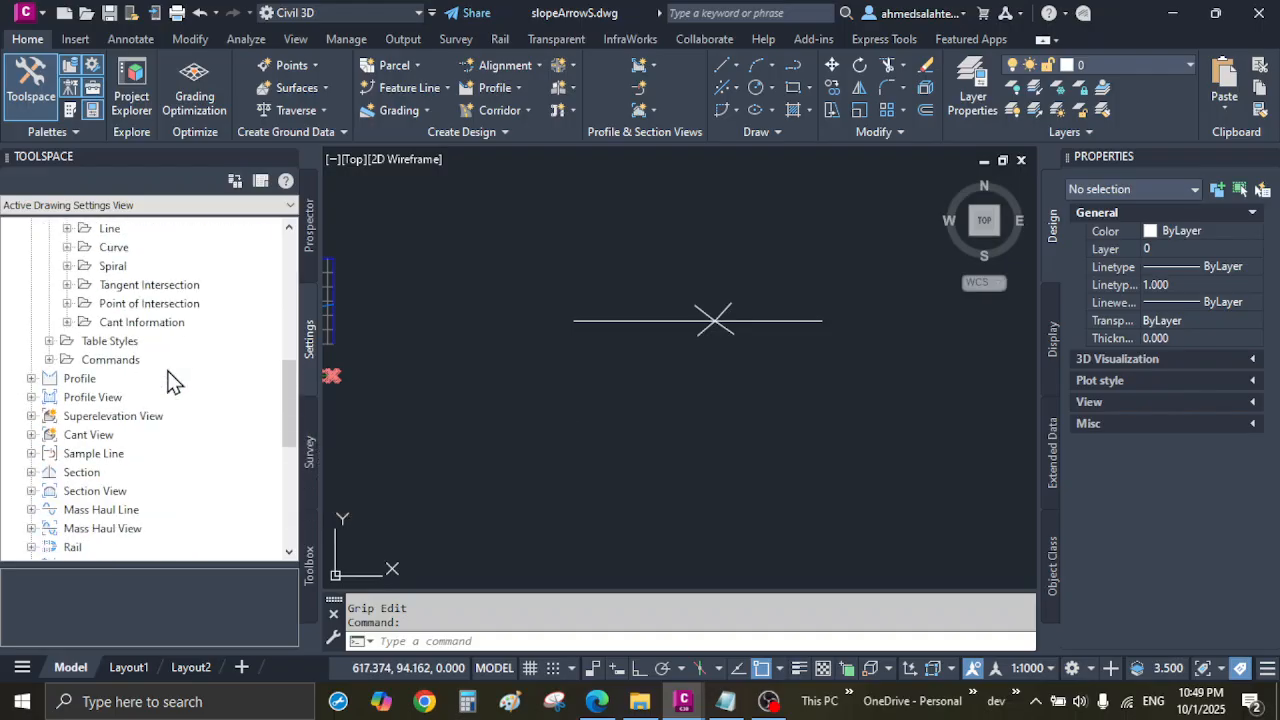
{"action": "left_click", "coordinate": [31, 379]}
{"action": "scroll", "coordinate": [144, 401], "scroll_direction": "down", "scroll_amount": 1}
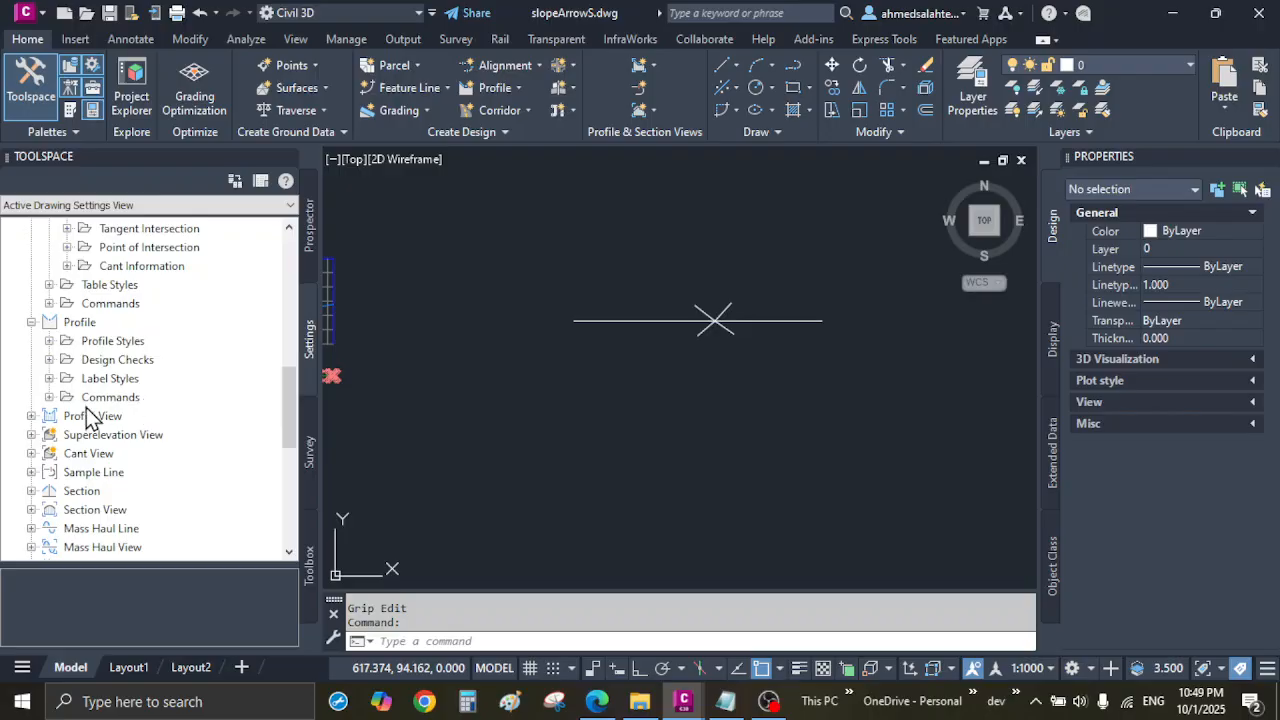
{"action": "left_click", "coordinate": [49, 379]}
{"action": "scroll", "coordinate": [140, 392], "scroll_direction": "down", "scroll_amount": 1}
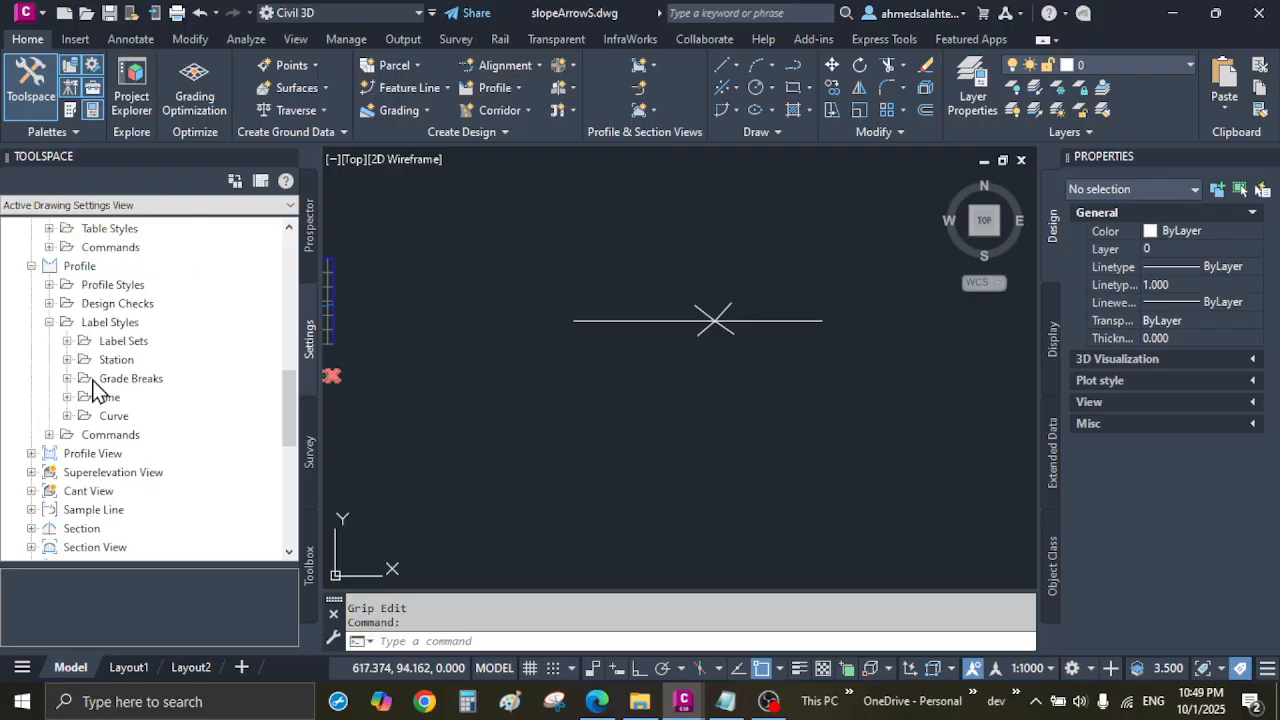
{"action": "left_click", "coordinate": [67, 360]}
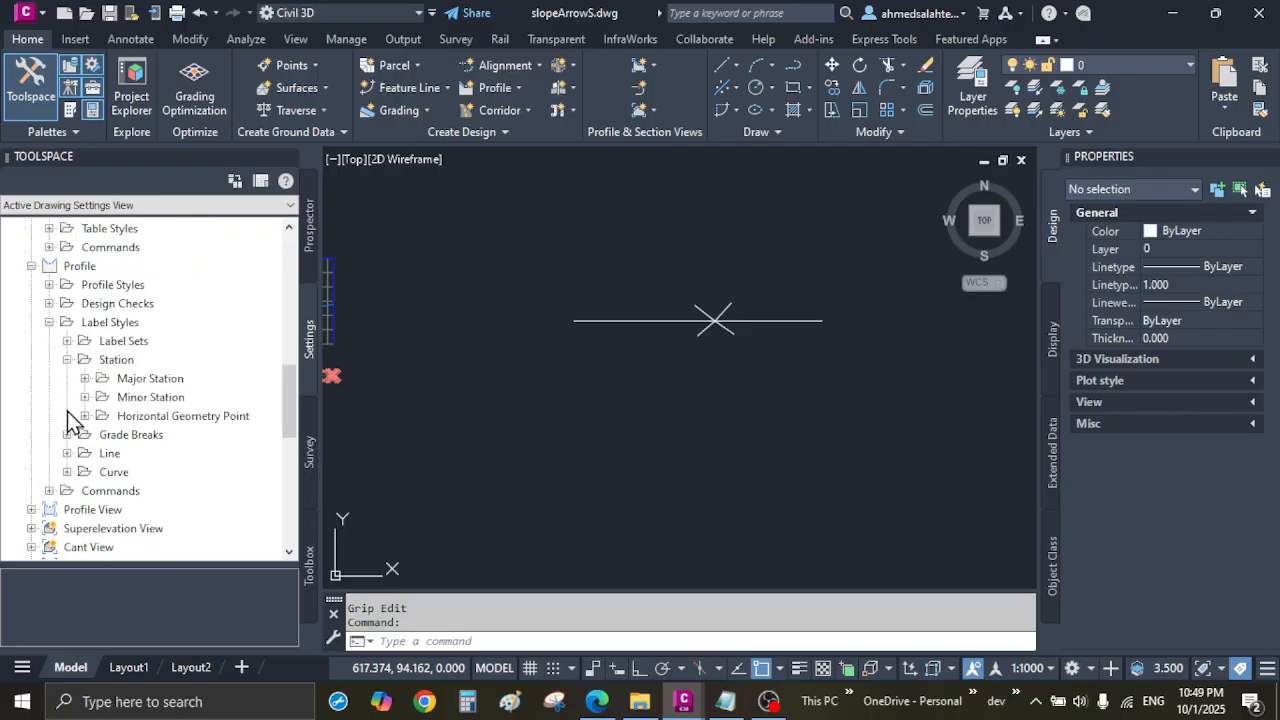
{"action": "left_click", "coordinate": [85, 379]}
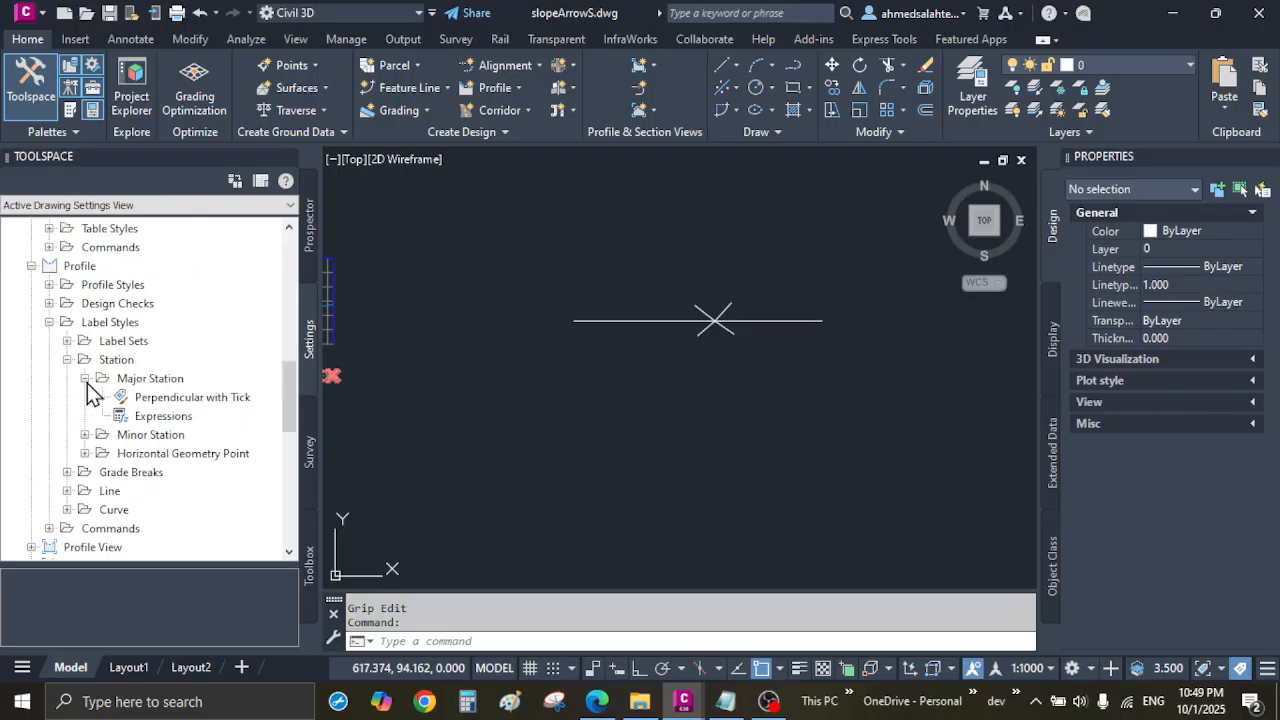
Start a new expression for the profile Major Station labels and name it NEGATIVE-GRADE
{"action": "right_click", "coordinate": [150, 417]}
{"action": "left_click", "coordinate": [186, 429]}
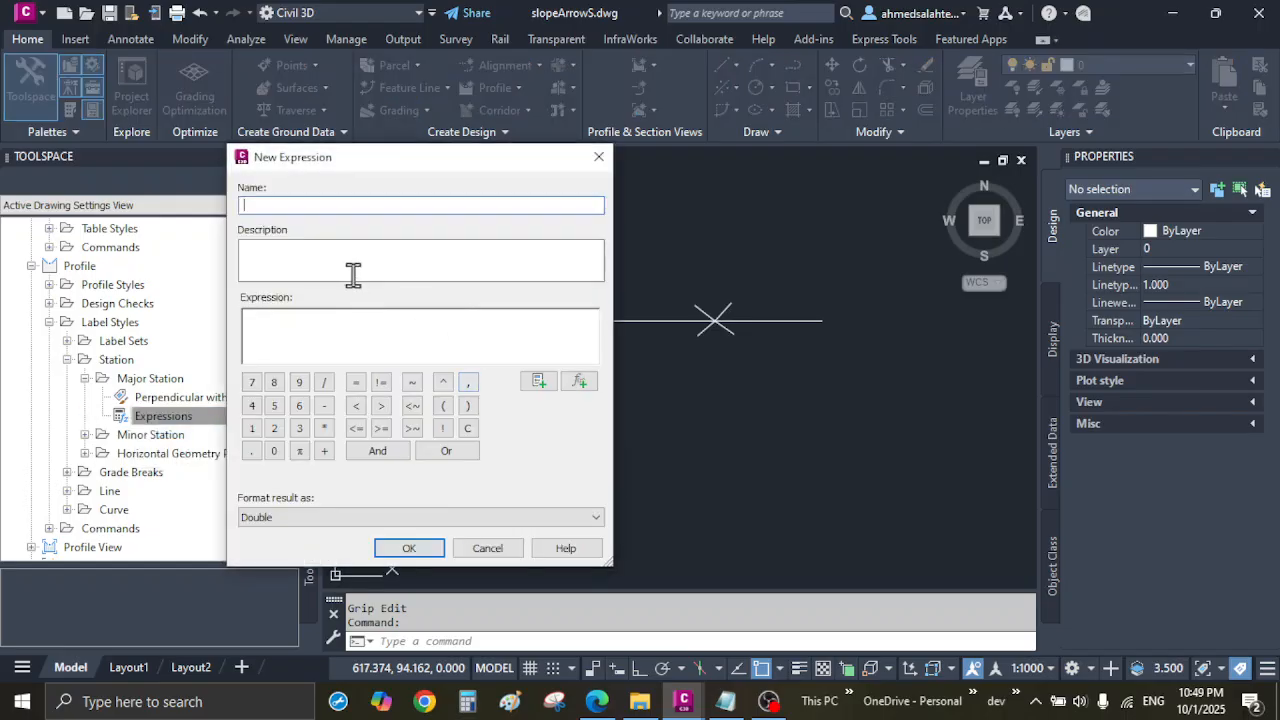
{"action": "key", "text": "ctrl+v"}
{"action": "key", "text": "Return"}
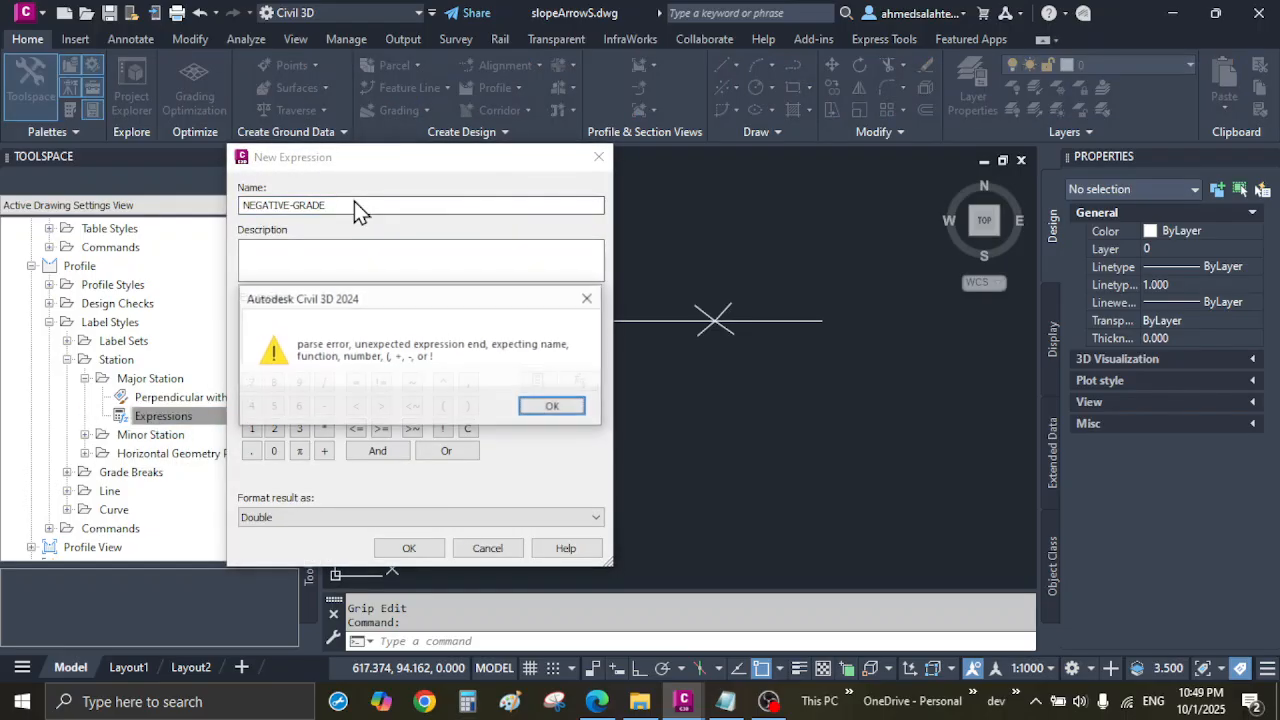
{"action": "left_click", "coordinate": [560, 406]}
Copy the NEGATIVE-GRADE IF formula with the condition Grade < 0.0 from the Notepad notes into the new expression
{"action": "left_click", "coordinate": [722, 702]}
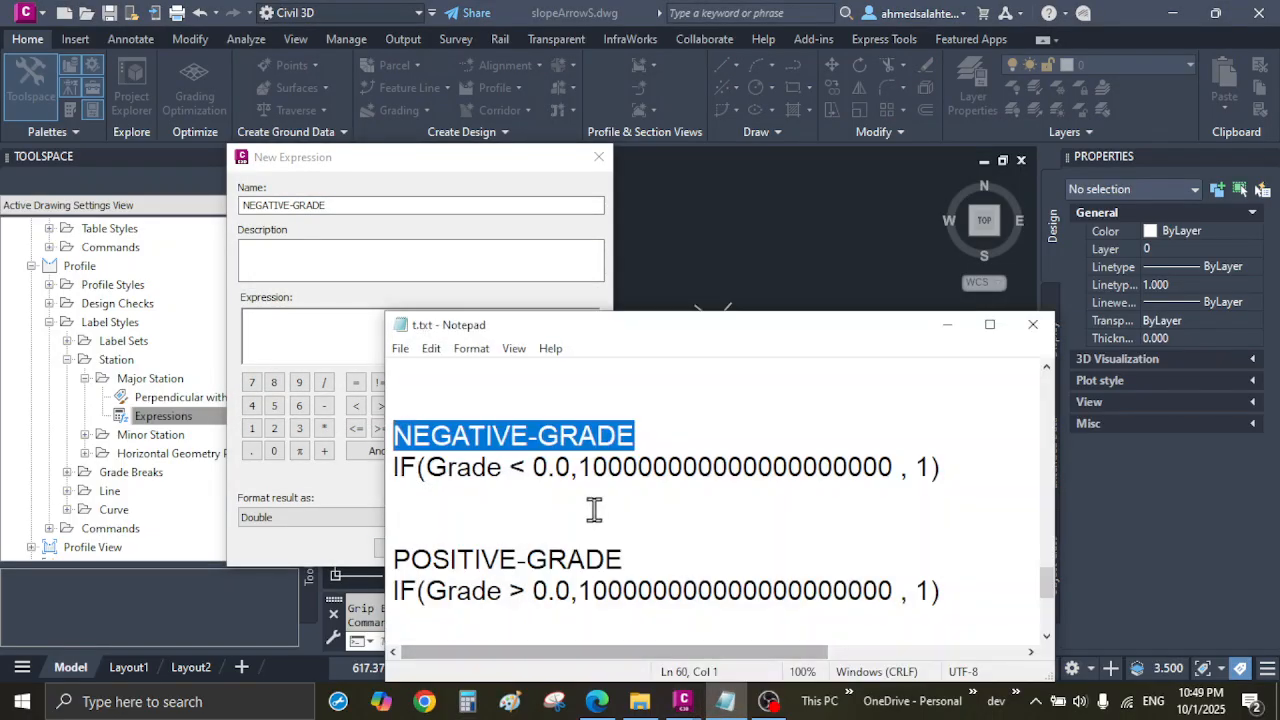
{"action": "left_click", "coordinate": [955, 472]}
{"action": "left_click_drag", "start_coordinate": [955, 472], "coordinate": [372, 470]}
{"action": "right_click", "coordinate": [427, 464]}
{"action": "left_click", "coordinate": [469, 238]}
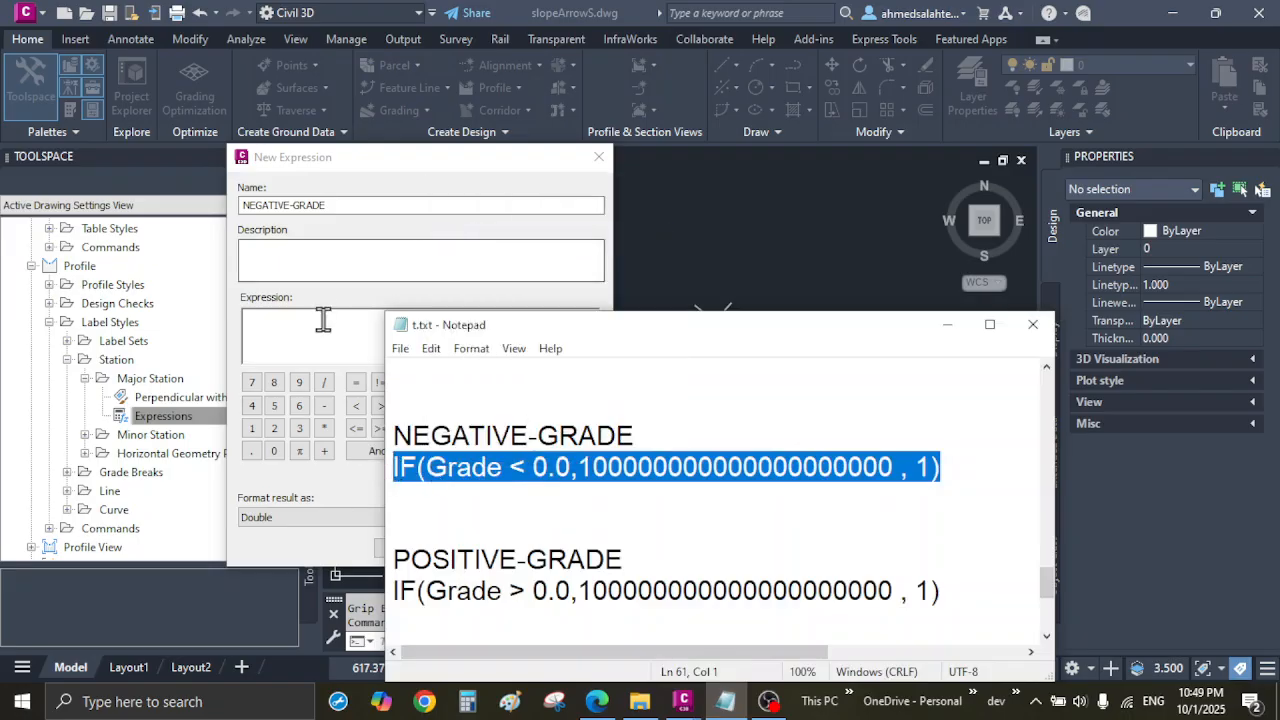
{"action": "left_click", "coordinate": [321, 325]}
{"action": "key", "text": "ctrl+v"}
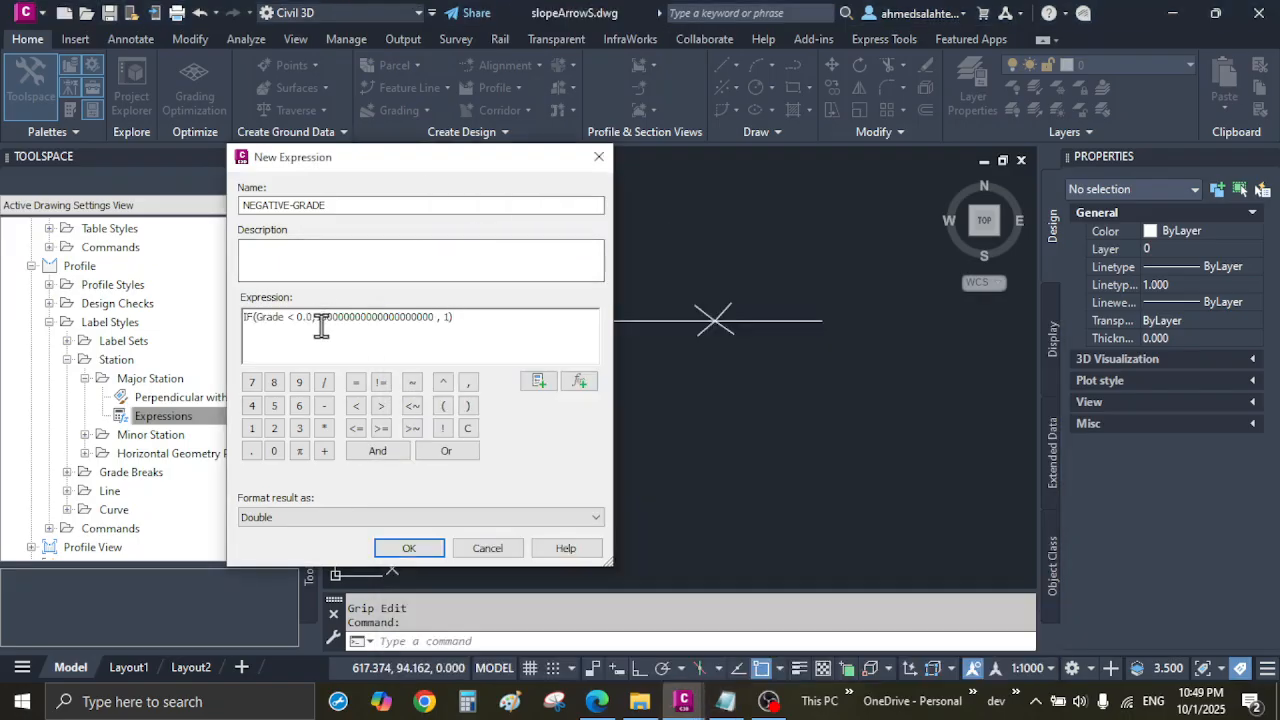
Replace Grade in the formula with the Instantaneous Grade property, and copy the full formula before saving the NEGATIVE-GRADE expression
{"action": "left_click", "coordinate": [286, 317]}
{"action": "key", "text": "BackSpace"}
{"action": "key", "text": "BackSpace"}
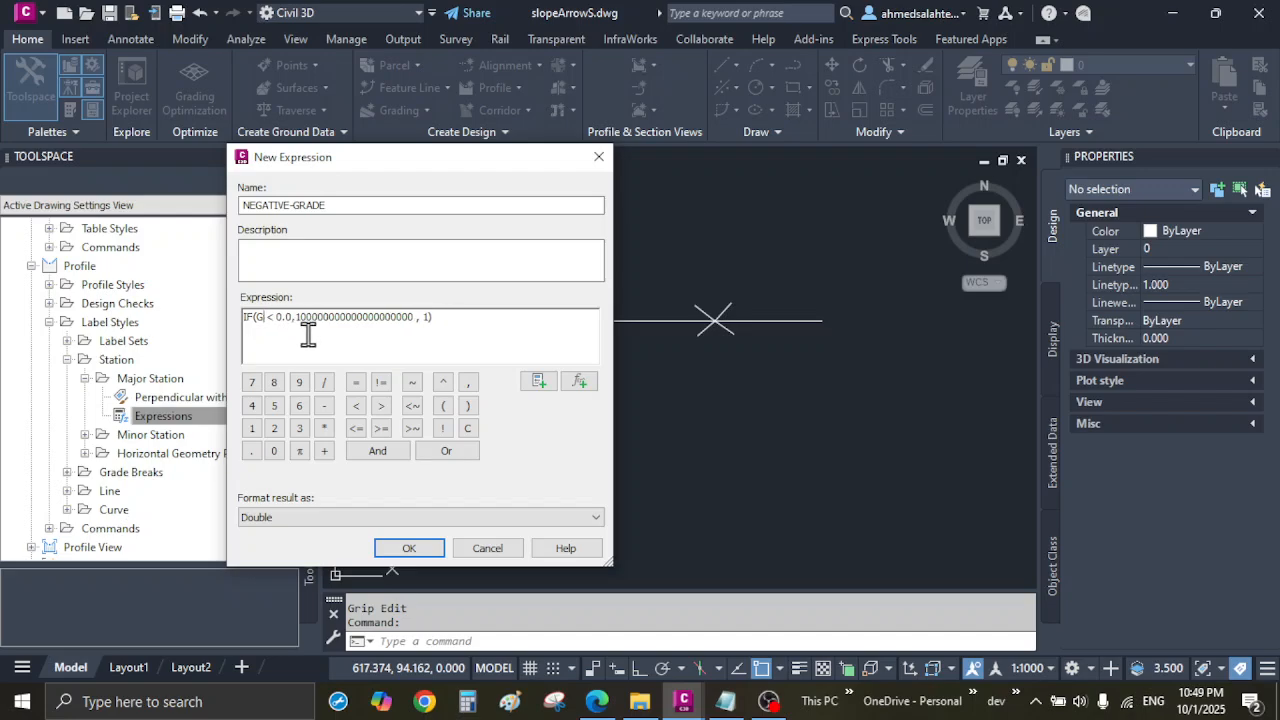
{"action": "left_click", "coordinate": [537, 381]}
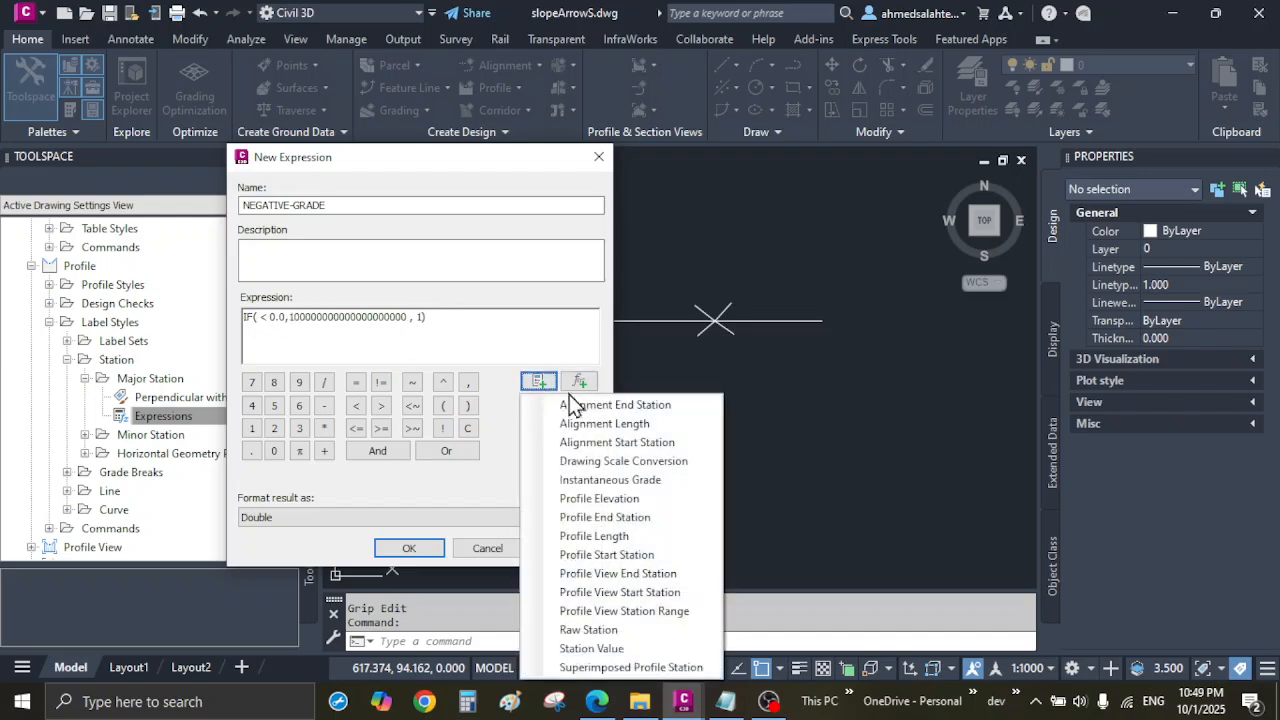
{"action": "left_click", "coordinate": [657, 478]}
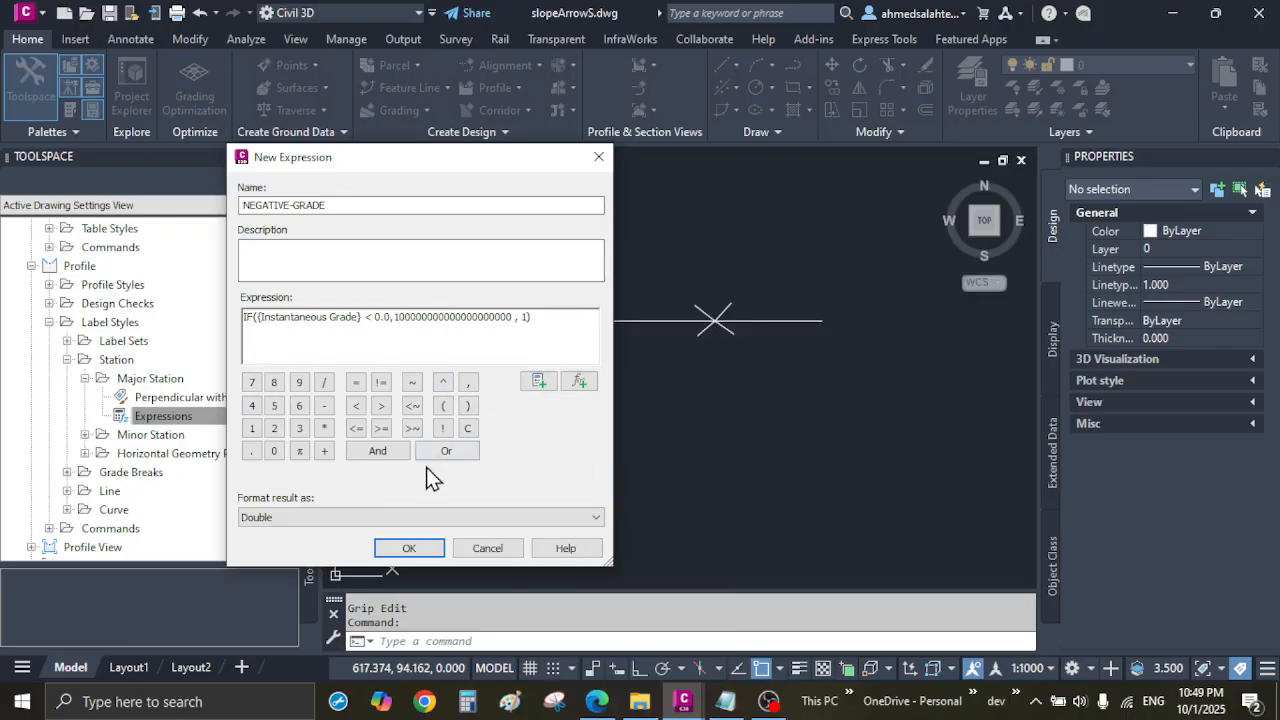
{"action": "left_click_drag", "start_coordinate": [531, 317], "coordinate": [63, 316]}
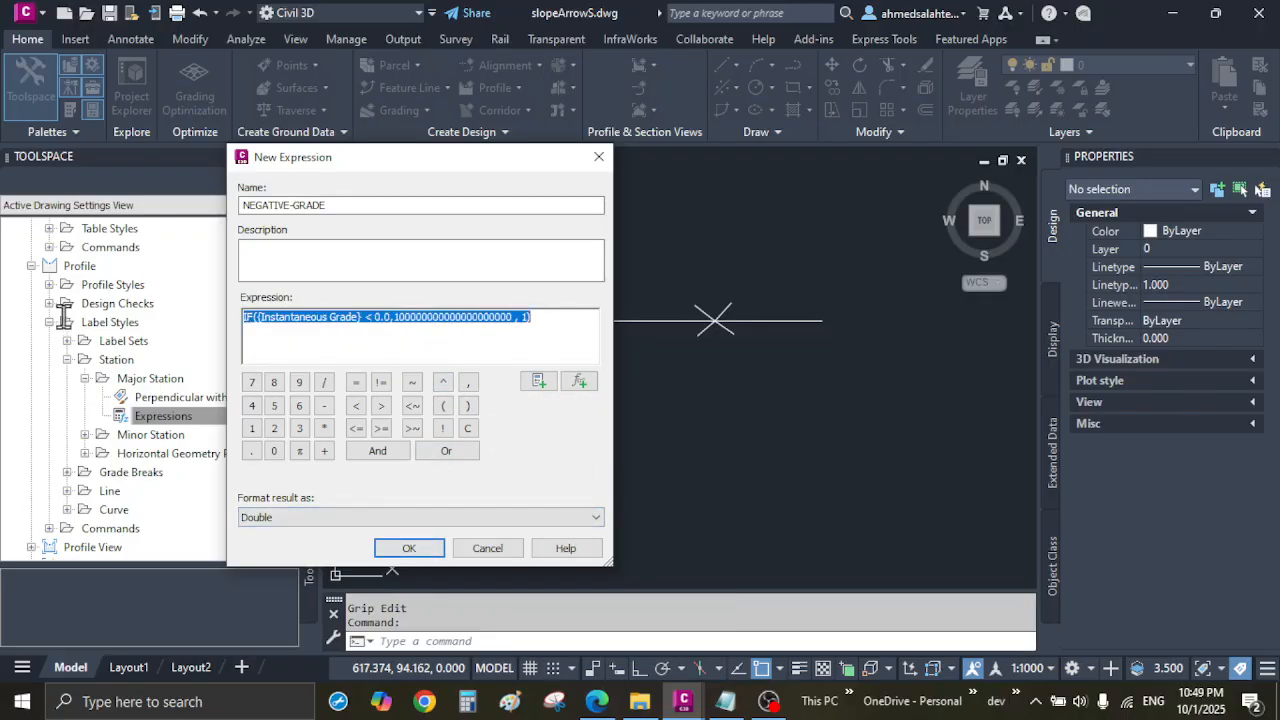
{"action": "left_click", "coordinate": [432, 554]}
Start another Major Station expression from the copied formula and change its condition to {Instantaneous Grade} > 0.0
{"action": "right_click", "coordinate": [190, 427]}
{"action": "left_click", "coordinate": [240, 429]}
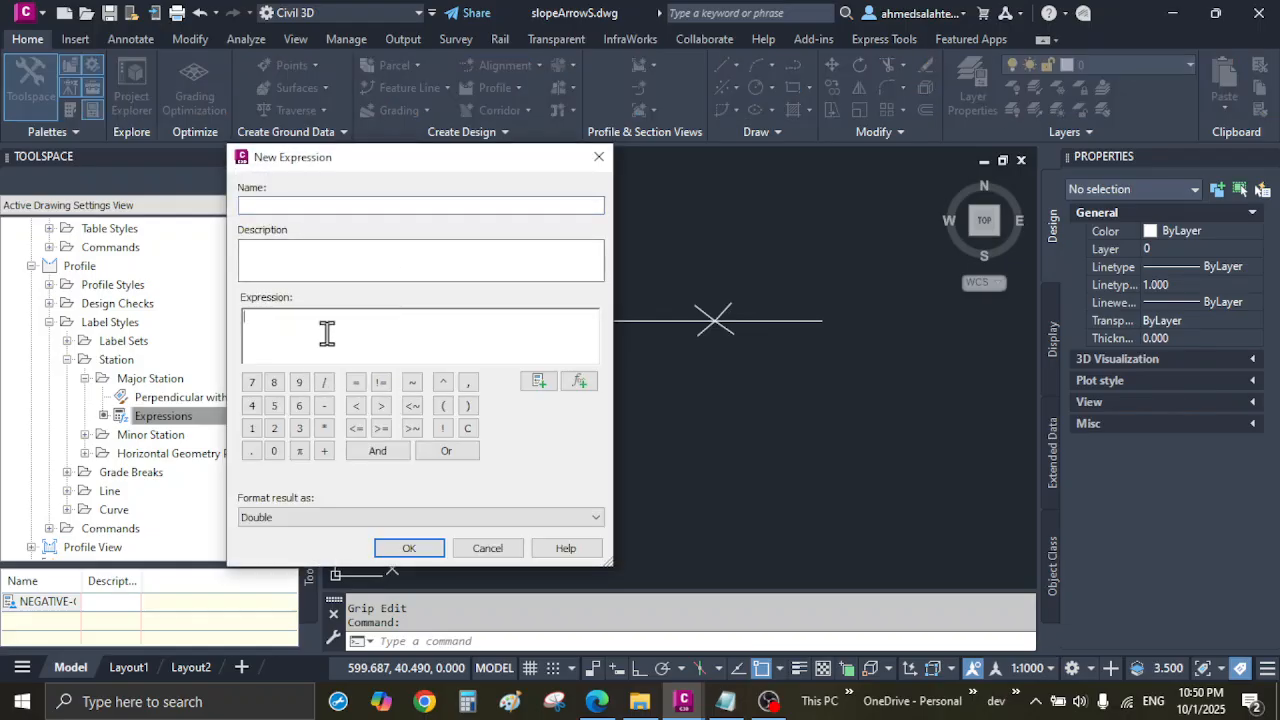
{"action": "key", "text": "ctrl+v"}
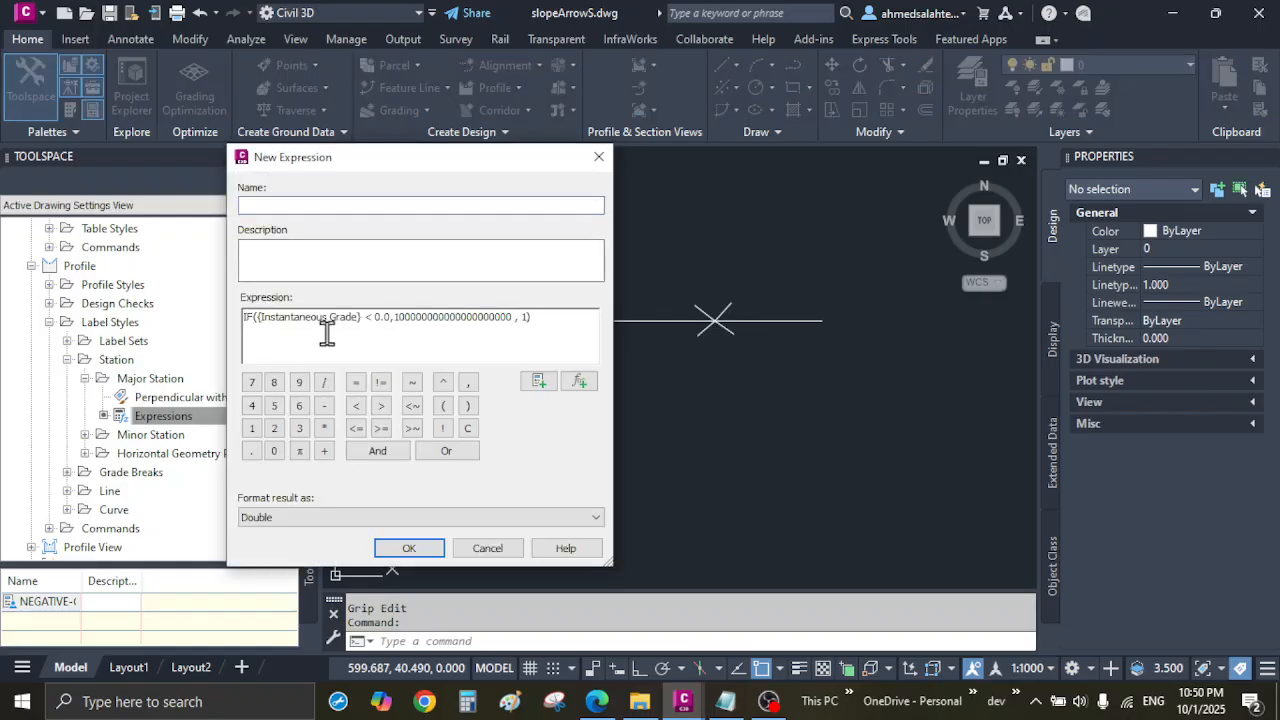
{"action": "key", "text": "BackSpace"}
{"action": "key", "text": "BackSpace"}
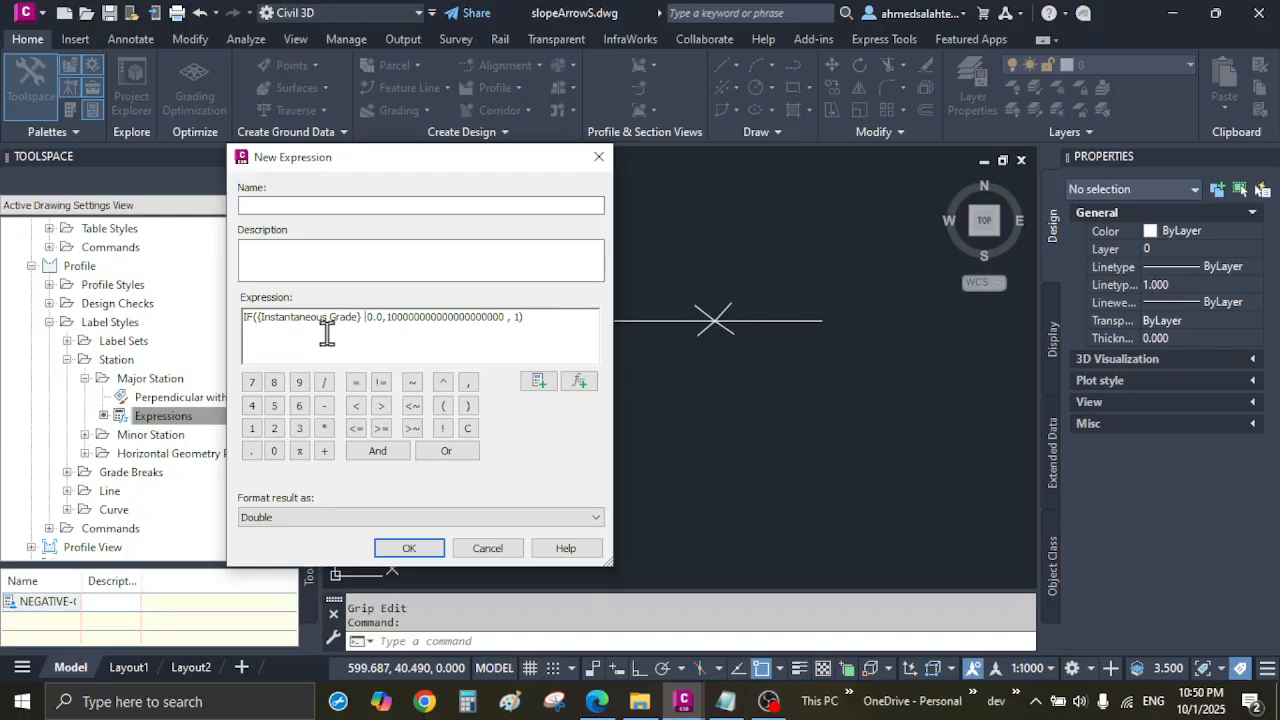
{"action": "type", "text": ">"}
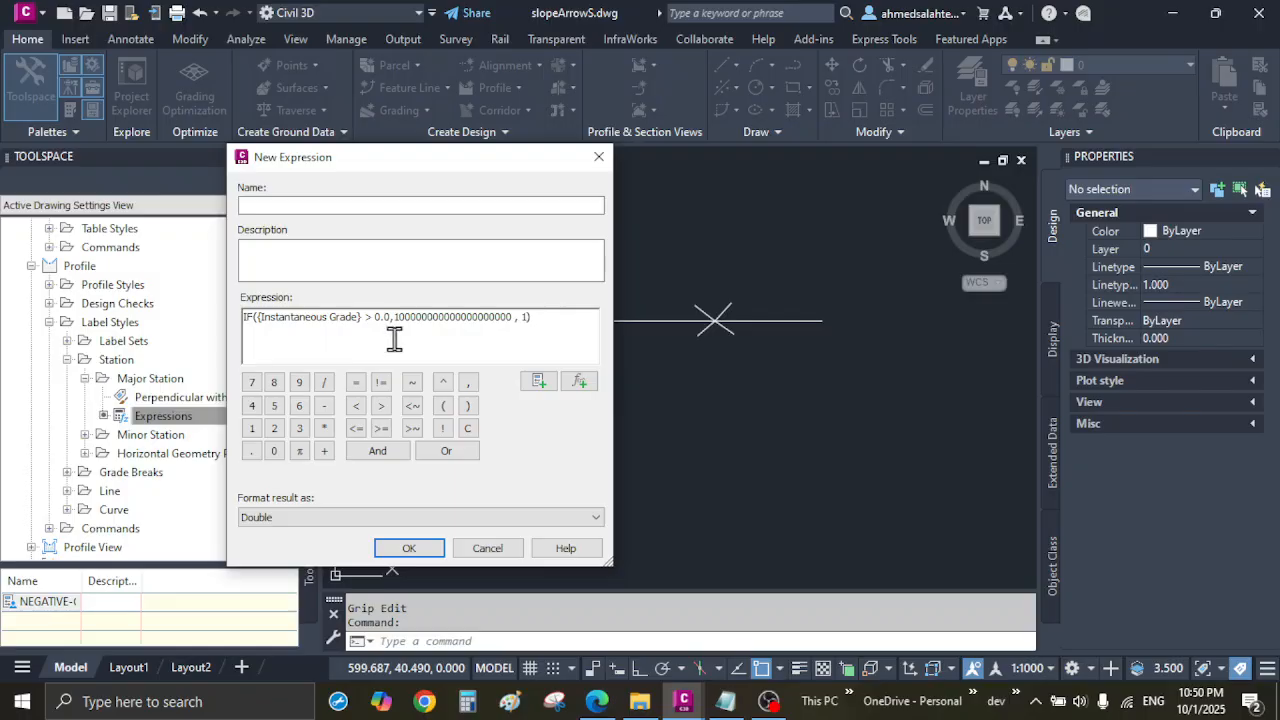
Name the new expression POSITIVE-GRADE by copying the name from the Notepad notes, and save the expression
{"action": "left_click", "coordinate": [726, 701]}
{"action": "left_click_drag", "start_coordinate": [630, 552], "coordinate": [383, 562]}
{"action": "right_click", "coordinate": [500, 570]}
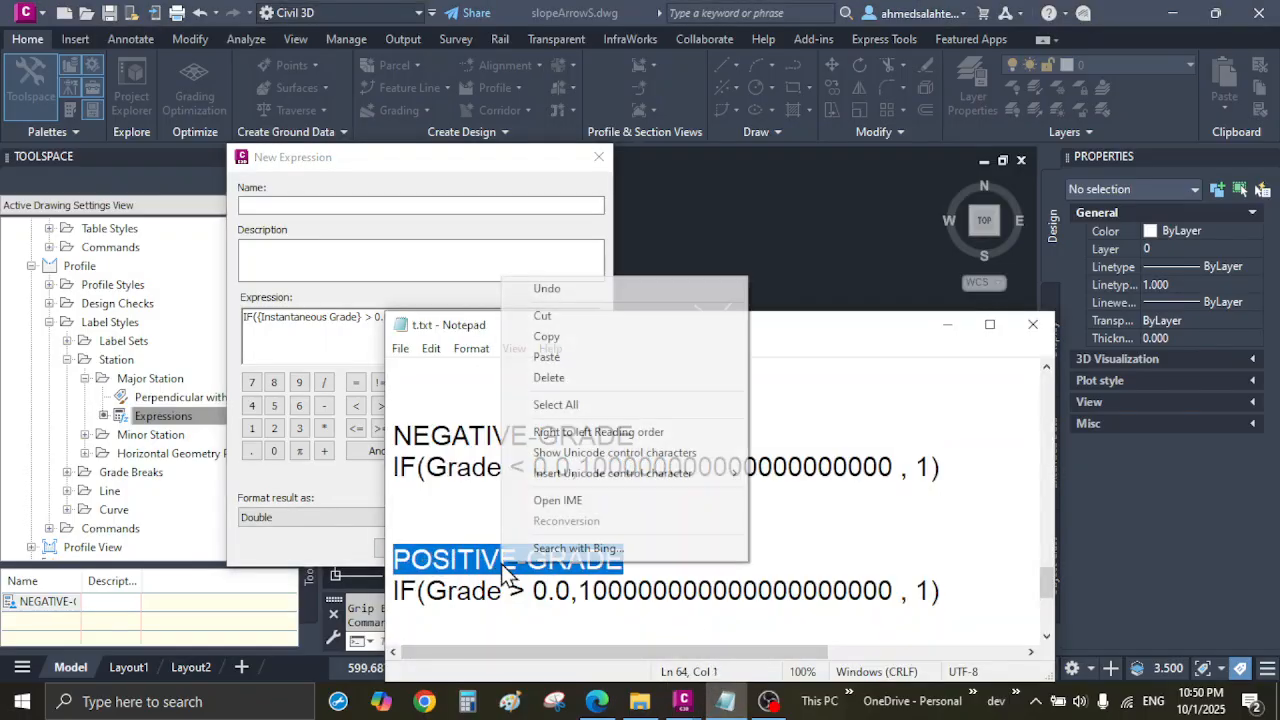
{"action": "left_click", "coordinate": [568, 345]}
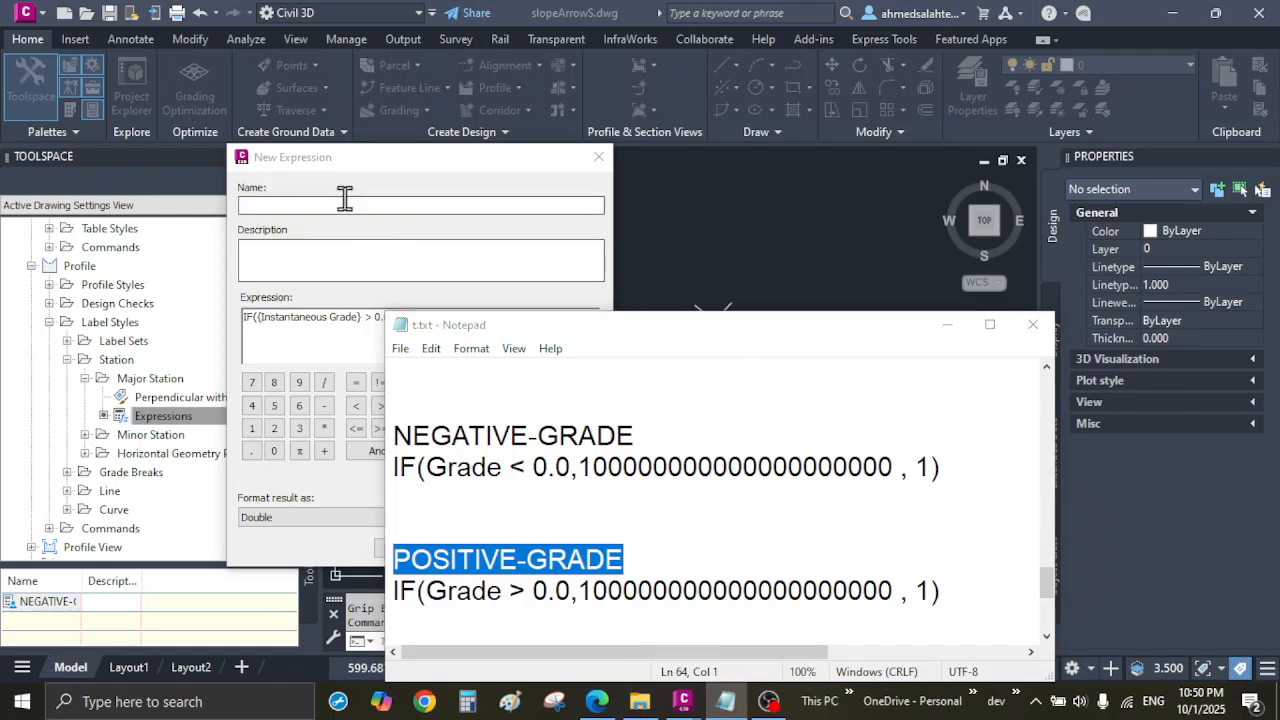
{"action": "left_click", "coordinate": [343, 203]}
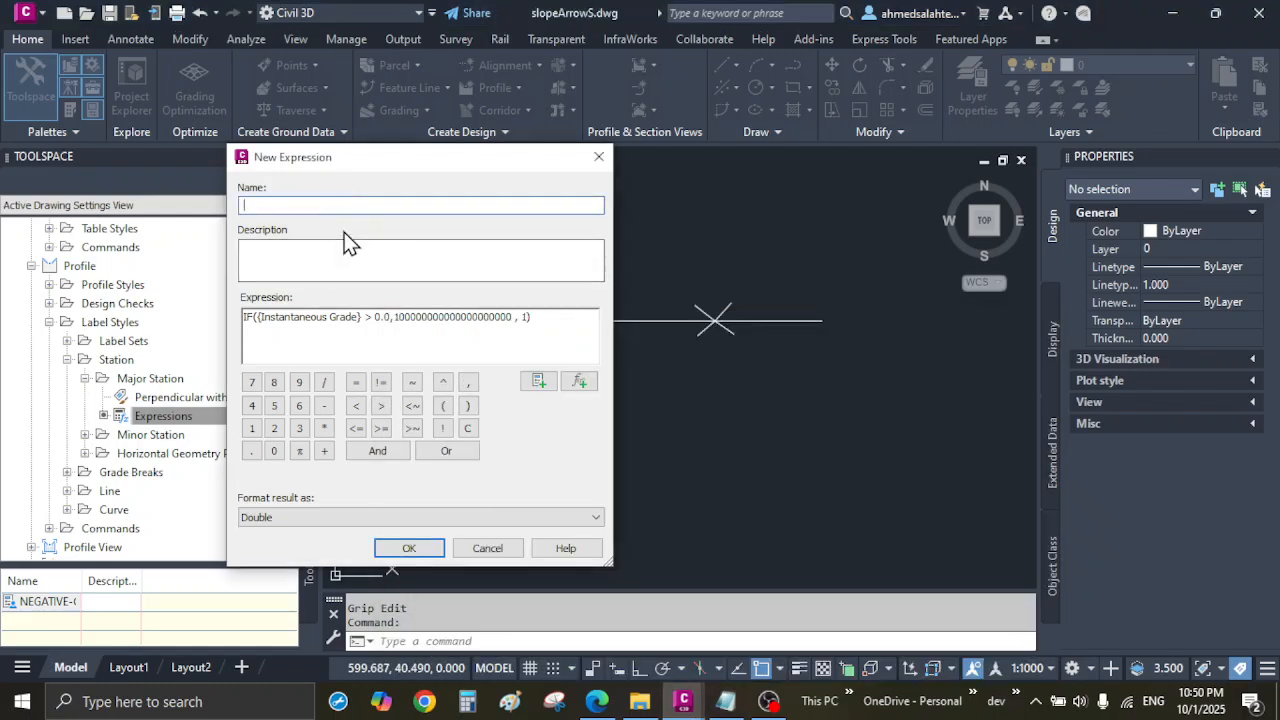
{"action": "key", "text": "ctrl+v"}
{"action": "left_click", "coordinate": [409, 548]}
Open the alignment Major Station label style profileSlopeArrow for editing
{"action": "scroll", "coordinate": [580, 366], "scroll_direction": "down", "scroll_amount": 2}
{"action": "middle_click_drag", "start_coordinate": [580, 366], "coordinate": [770, 398]}
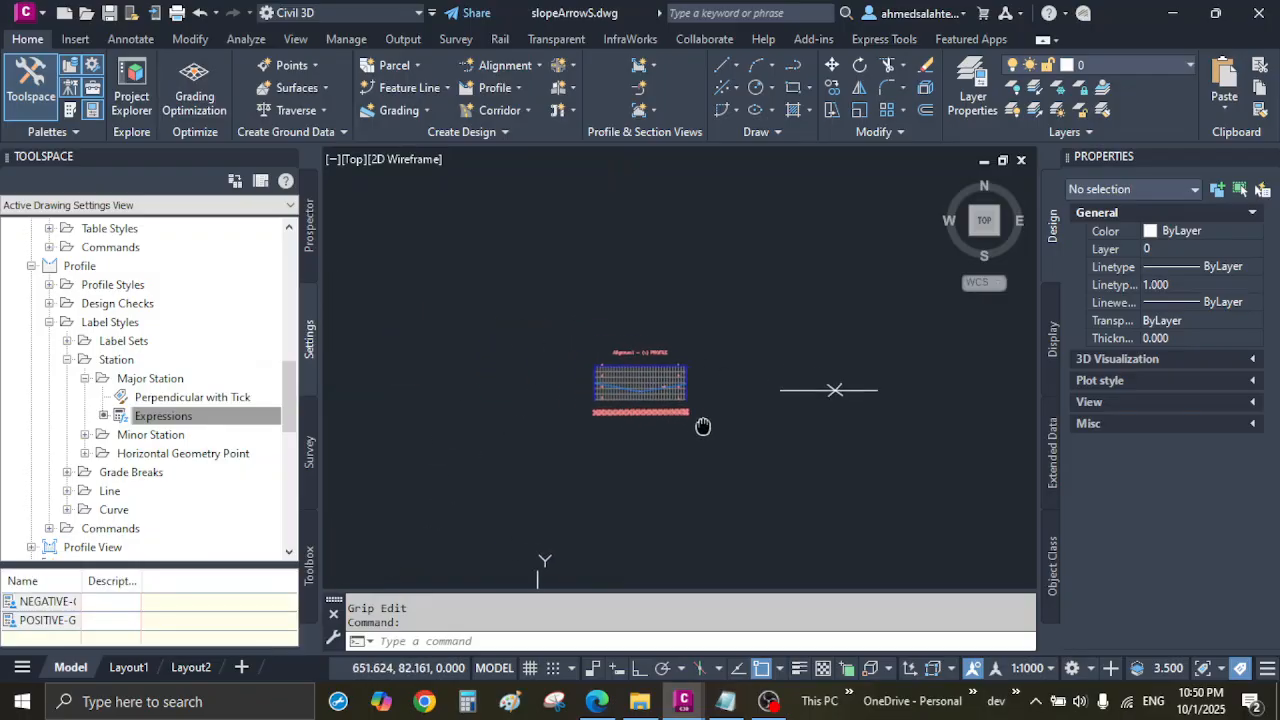
{"action": "scroll", "coordinate": [630, 416], "scroll_direction": "up", "scroll_amount": 4}
{"action": "scroll", "coordinate": [165, 425], "scroll_direction": "up", "scroll_amount": 10}
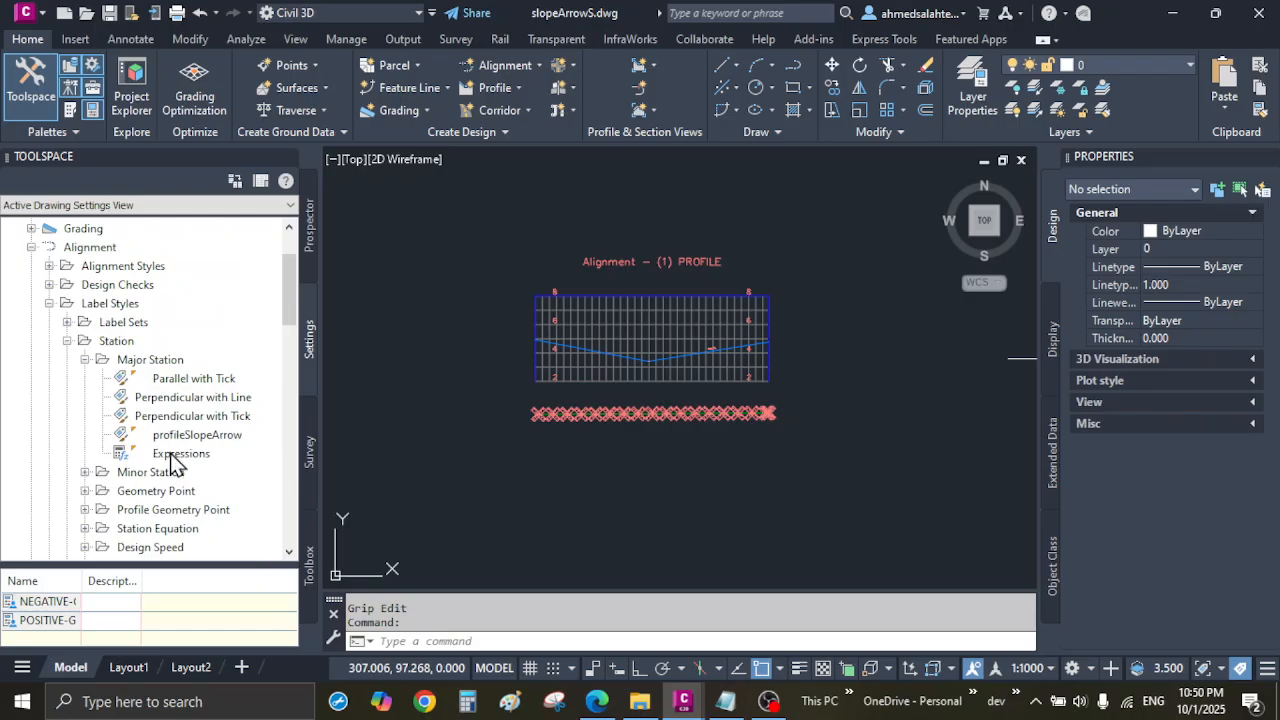
{"action": "right_click", "coordinate": [187, 440]}
{"action": "left_click", "coordinate": [235, 451]}
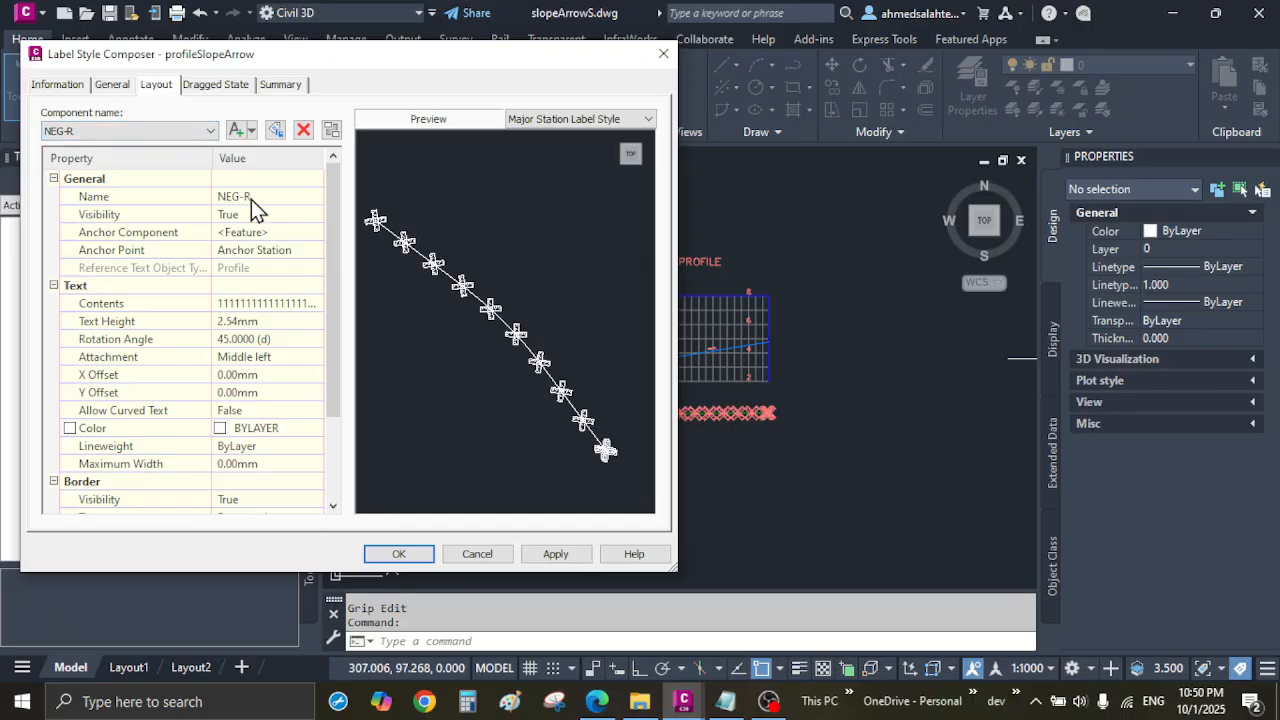
Replace the NEG-R component's text contents with the NEGATIVE-GRADE expression at precision 1
{"action": "left_click", "coordinate": [308, 302]}
{"action": "left_click", "coordinate": [315, 303]}
{"action": "left_click_drag", "start_coordinate": [800, 251], "coordinate": [399, 193]}
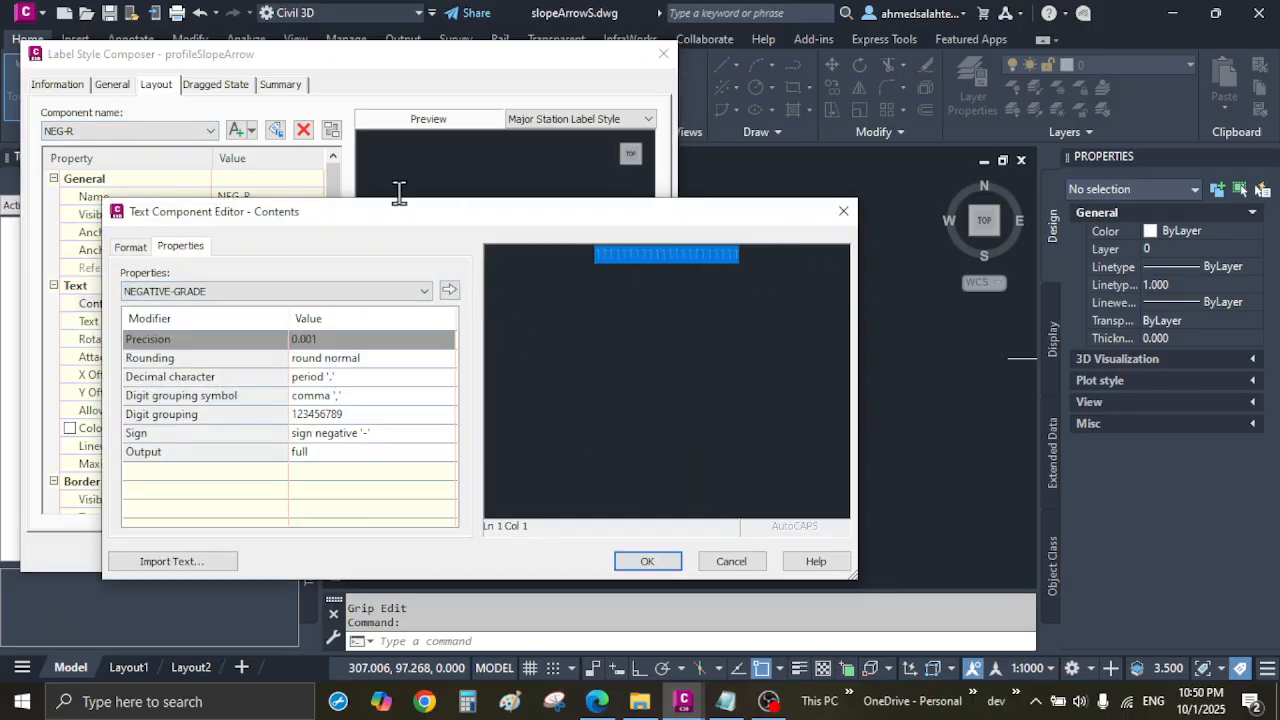
{"action": "key", "text": "Delete"}
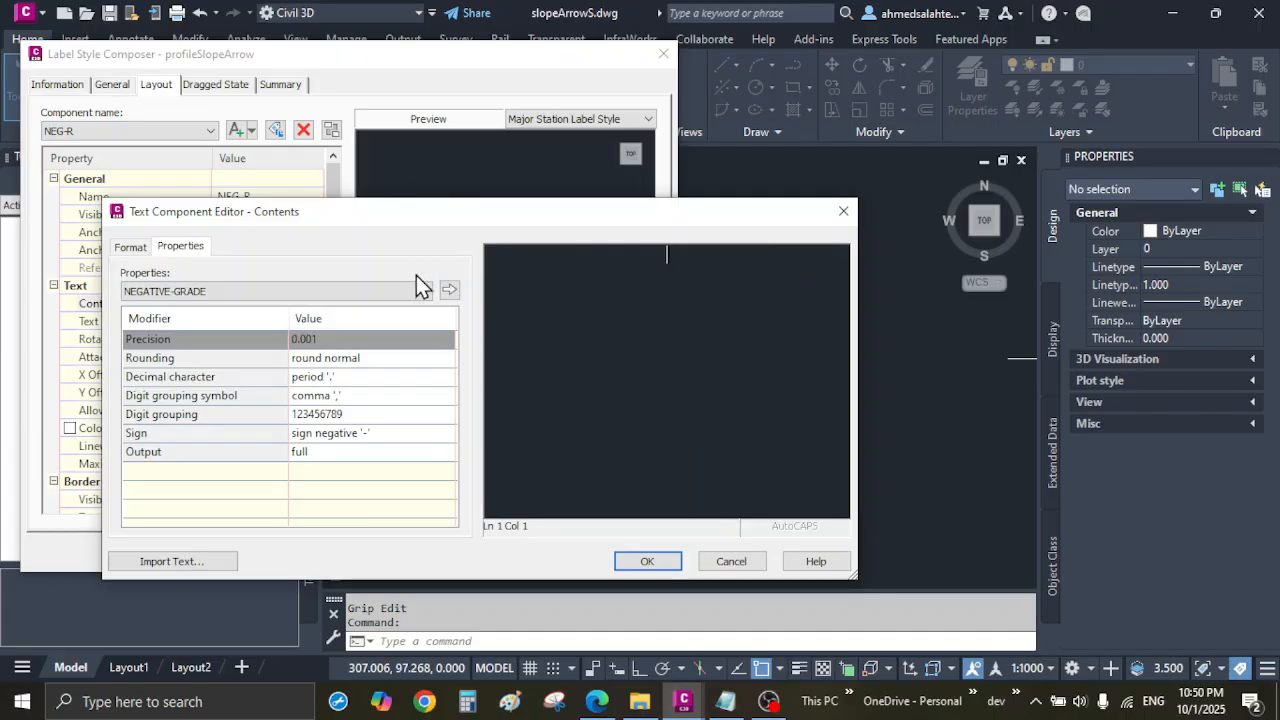
{"action": "left_click", "coordinate": [293, 295]}
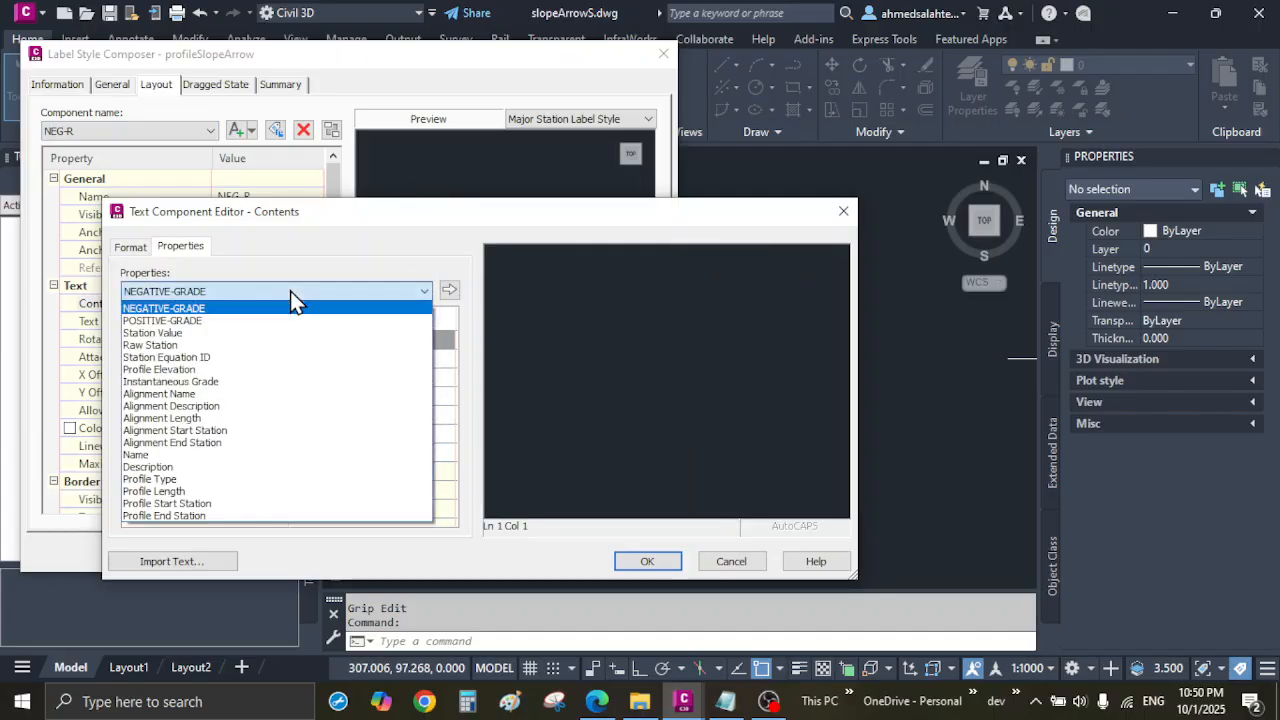
{"action": "left_click", "coordinate": [196, 310]}
{"action": "left_click", "coordinate": [330, 339]}
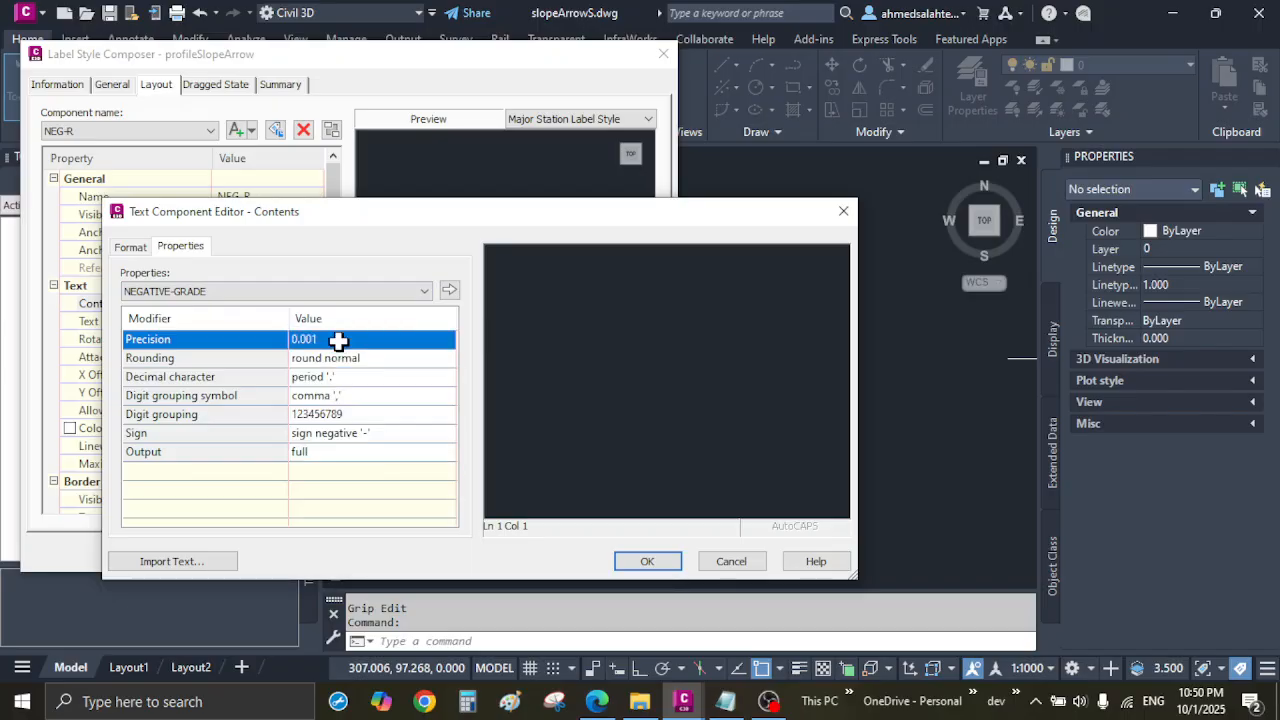
{"action": "left_click", "coordinate": [337, 337]}
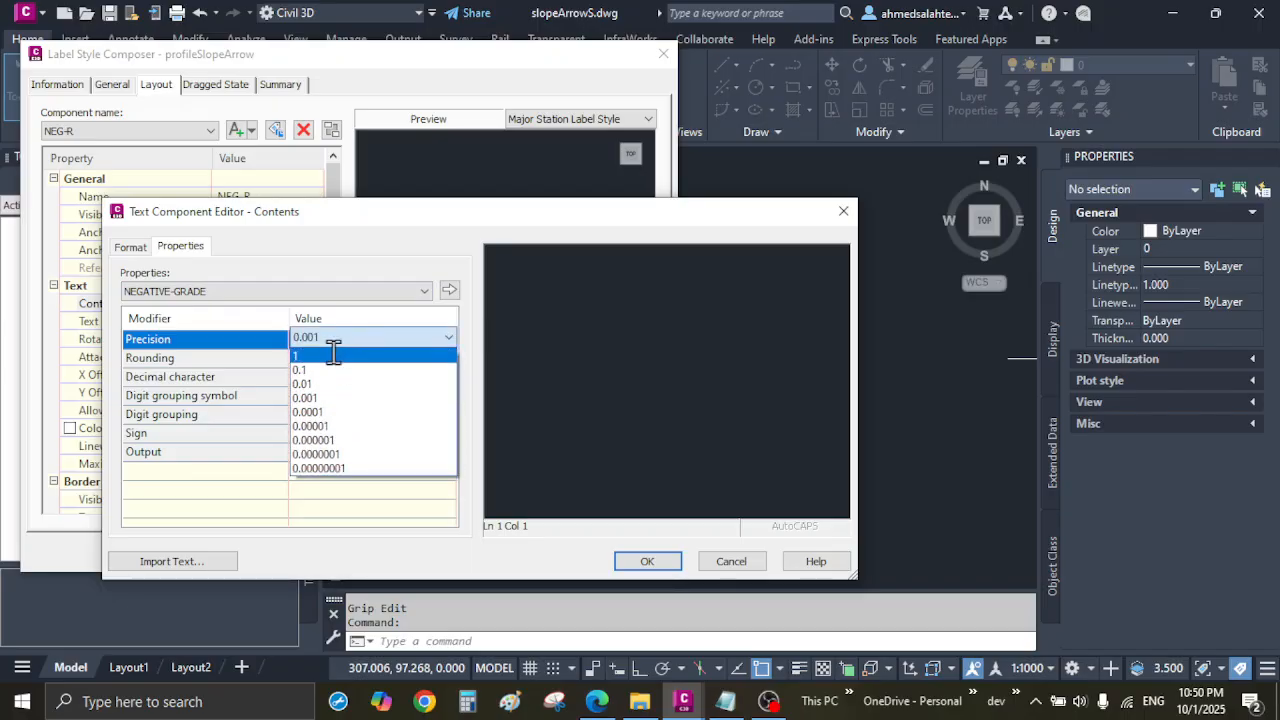
{"action": "left_click", "coordinate": [333, 355]}
{"action": "left_click", "coordinate": [449, 291]}
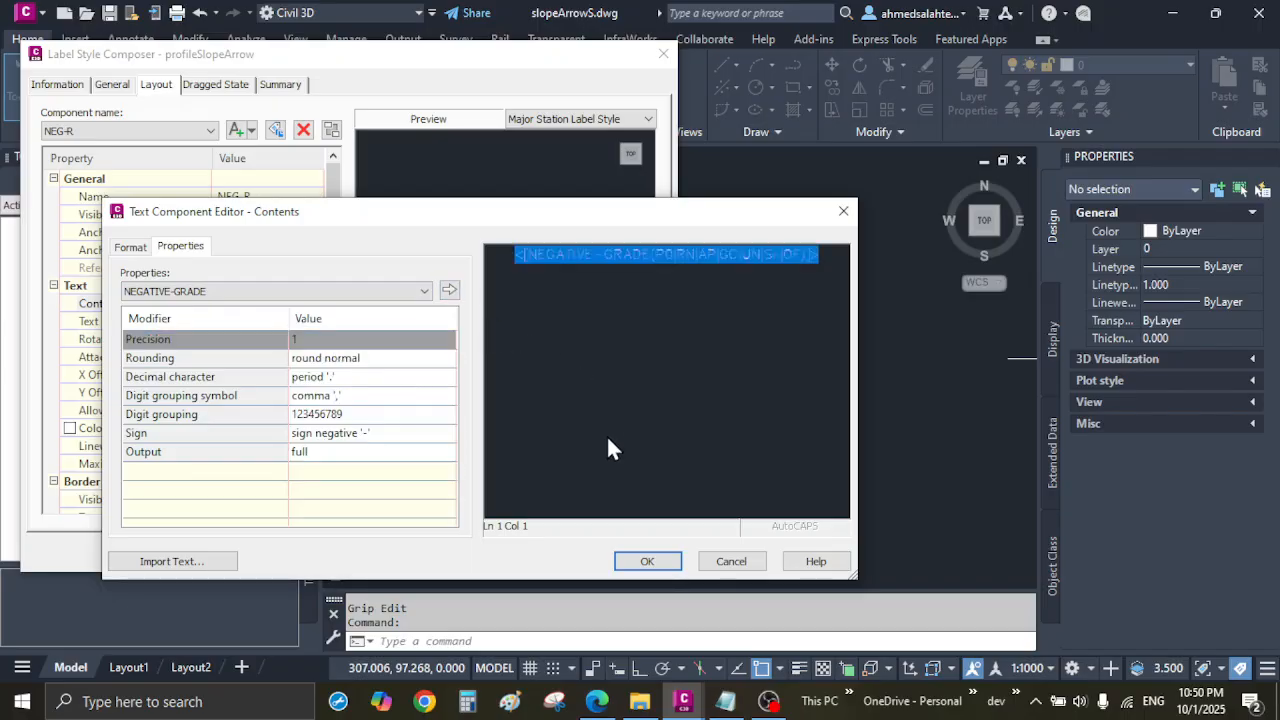
{"action": "left_click", "coordinate": [650, 561]}
{"action": "left_click", "coordinate": [645, 562]}
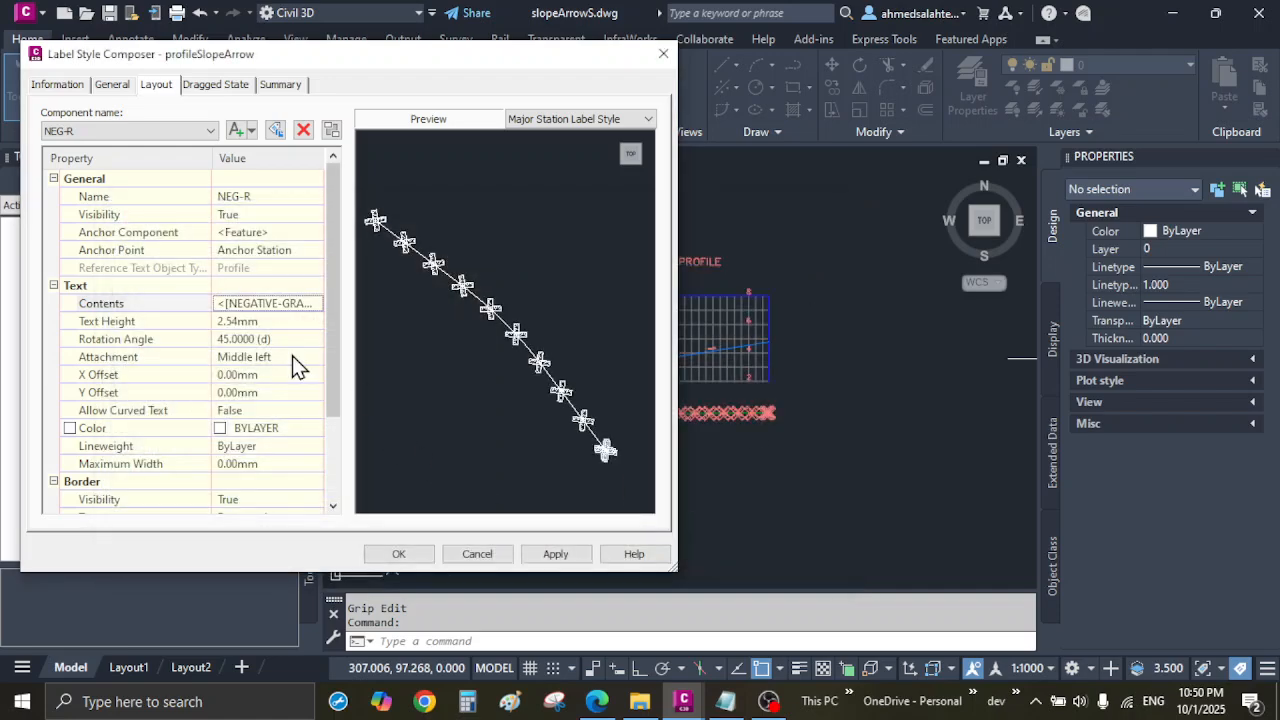
Replace the NEG-L component's text contents with the NEGATIVE-GRADE expression at precision 1
{"action": "left_click", "coordinate": [120, 131]}
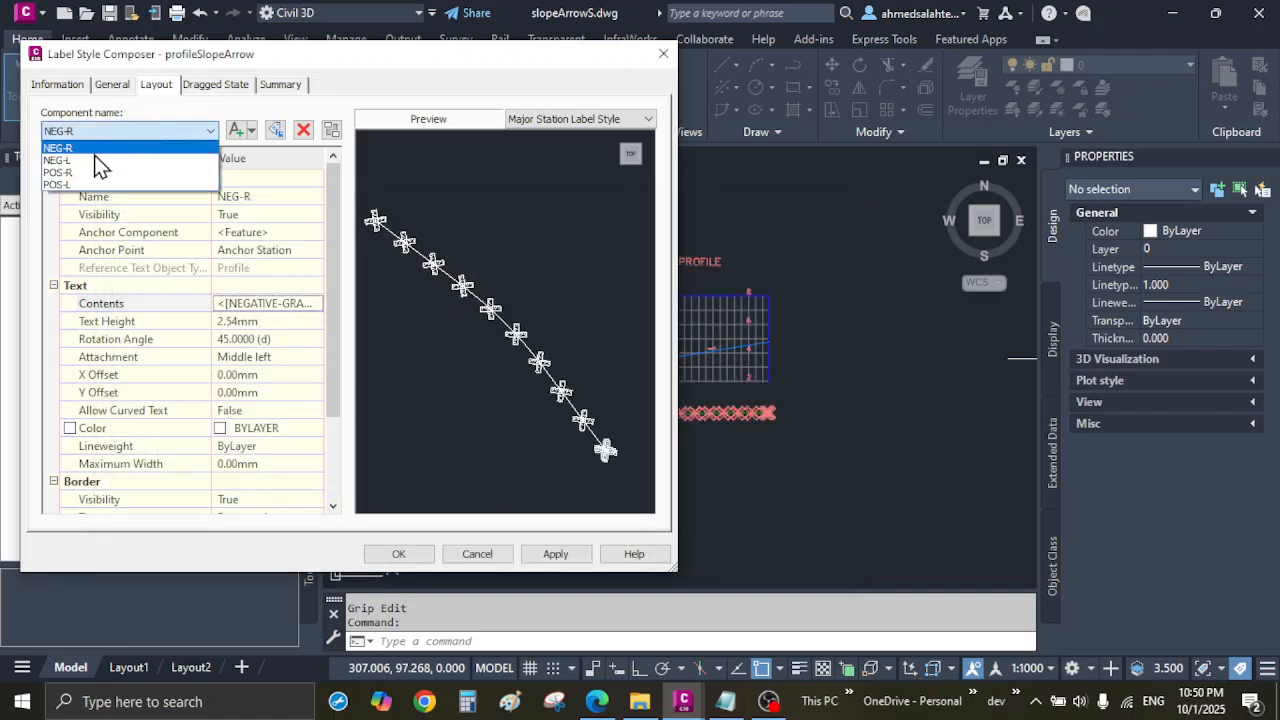
{"action": "left_click", "coordinate": [88, 160]}
{"action": "left_click", "coordinate": [290, 309]}
{"action": "left_click", "coordinate": [314, 304]}
{"action": "left_click_drag", "start_coordinate": [760, 256], "coordinate": [587, 252]}
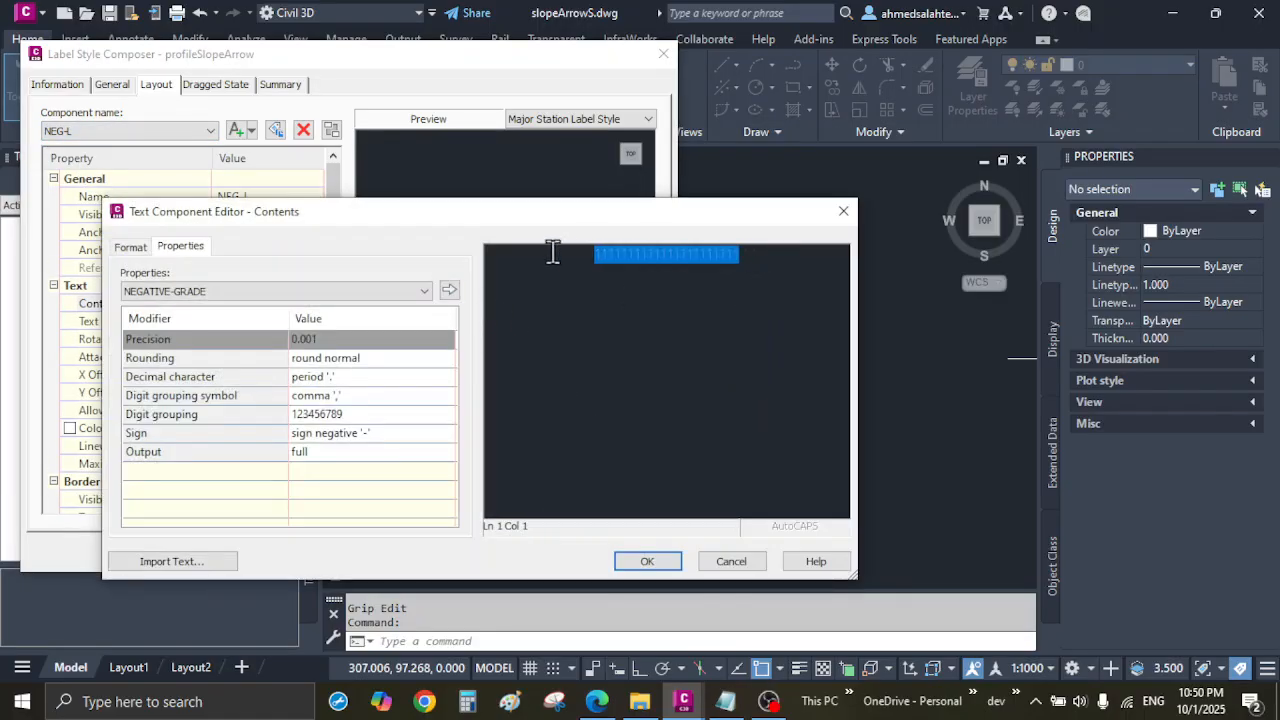
{"action": "key", "text": "Delete"}
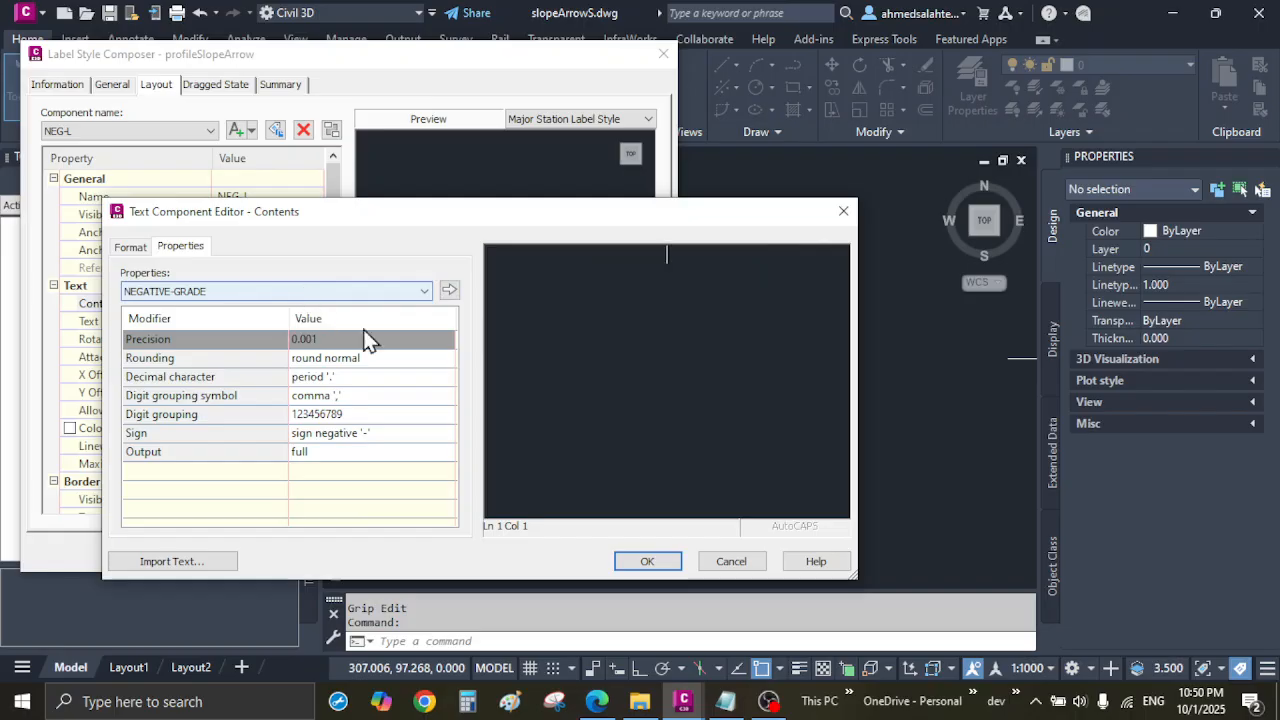
{"action": "left_click", "coordinate": [368, 339]}
{"action": "left_click", "coordinate": [340, 353]}
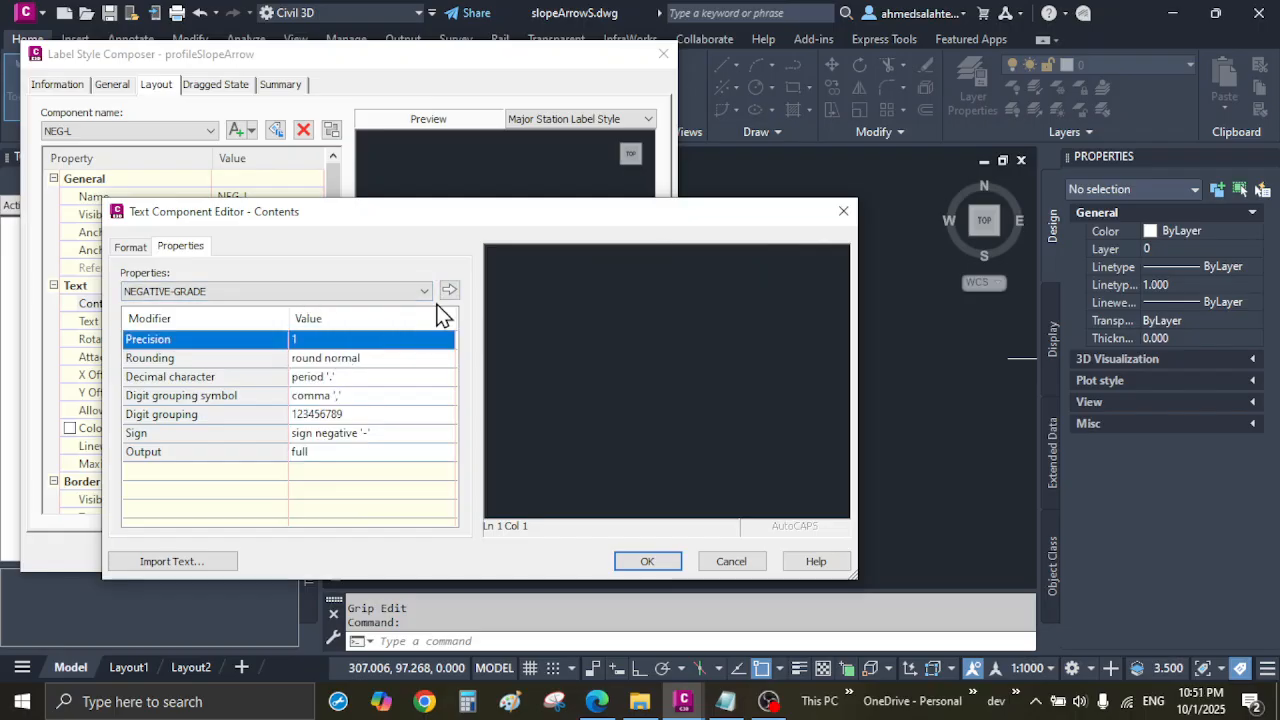
{"action": "left_click", "coordinate": [449, 291]}
{"action": "left_click", "coordinate": [648, 561]}
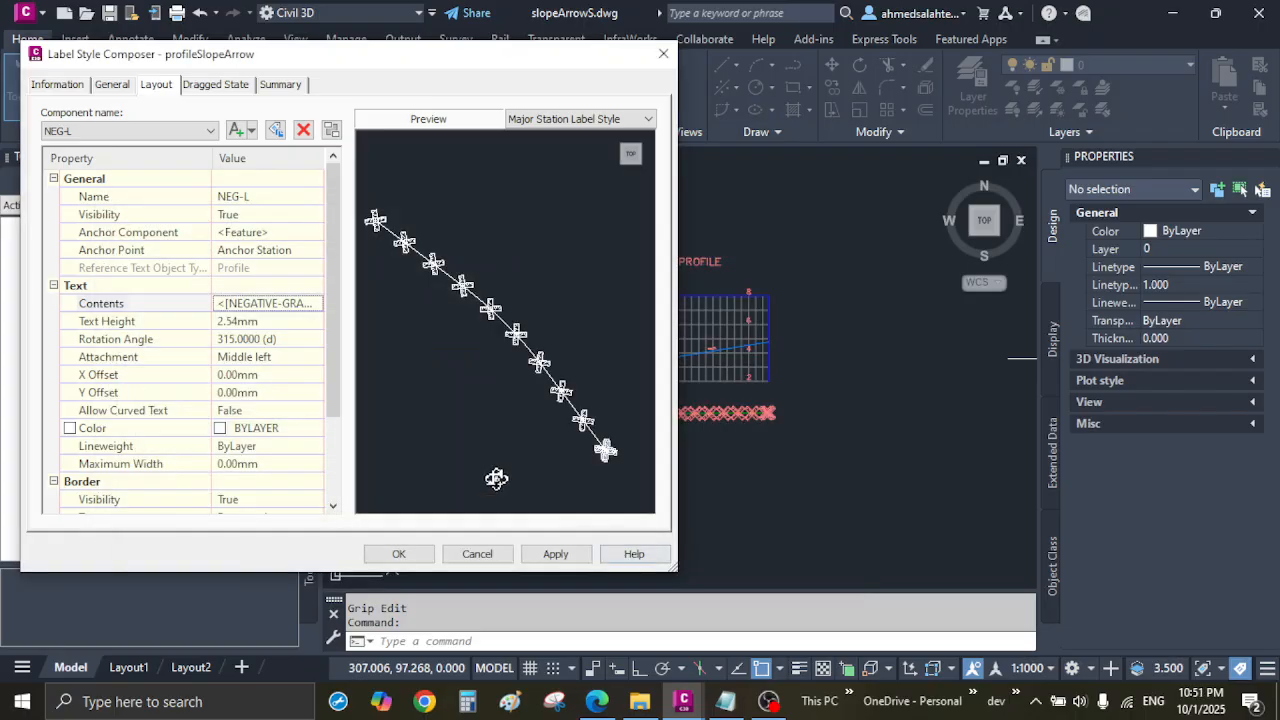
Replace the POS-R component's text contents with the POSITIVE-GRADE expression at precision 1
{"action": "left_click", "coordinate": [156, 133]}
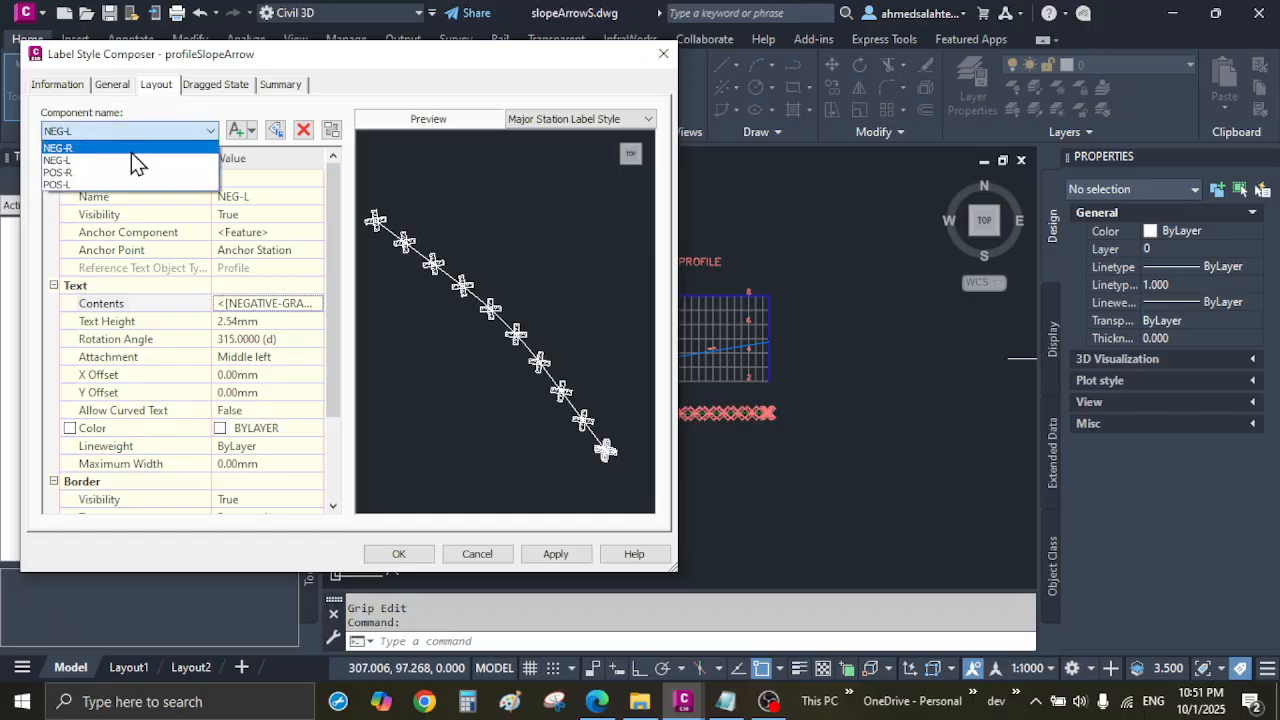
{"action": "left_click", "coordinate": [95, 172]}
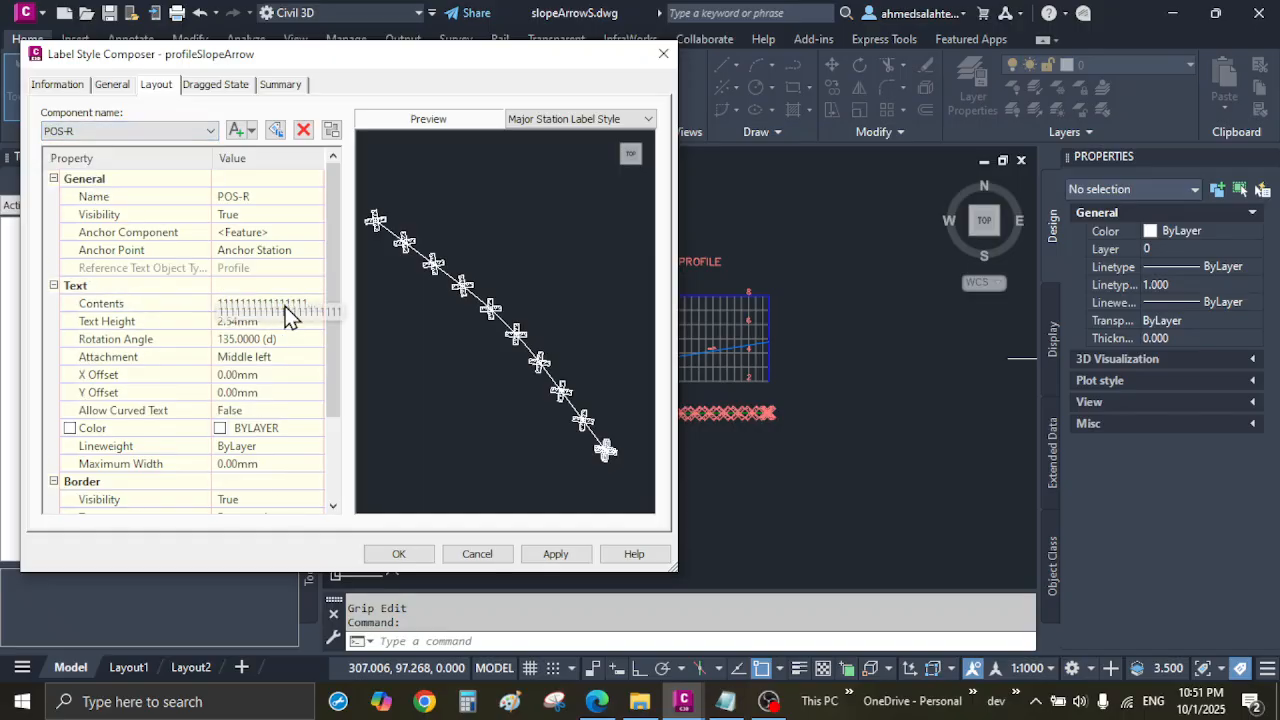
{"action": "left_click", "coordinate": [315, 303]}
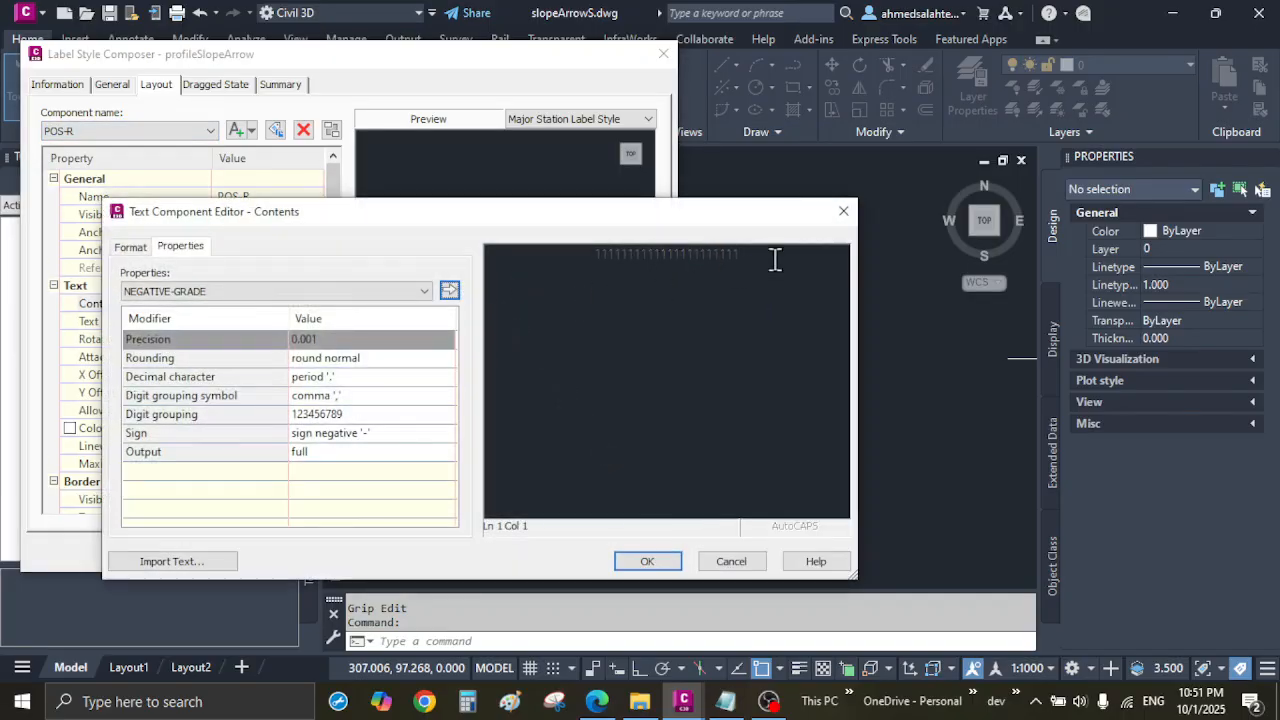
{"action": "left_click_drag", "start_coordinate": [771, 257], "coordinate": [477, 258]}
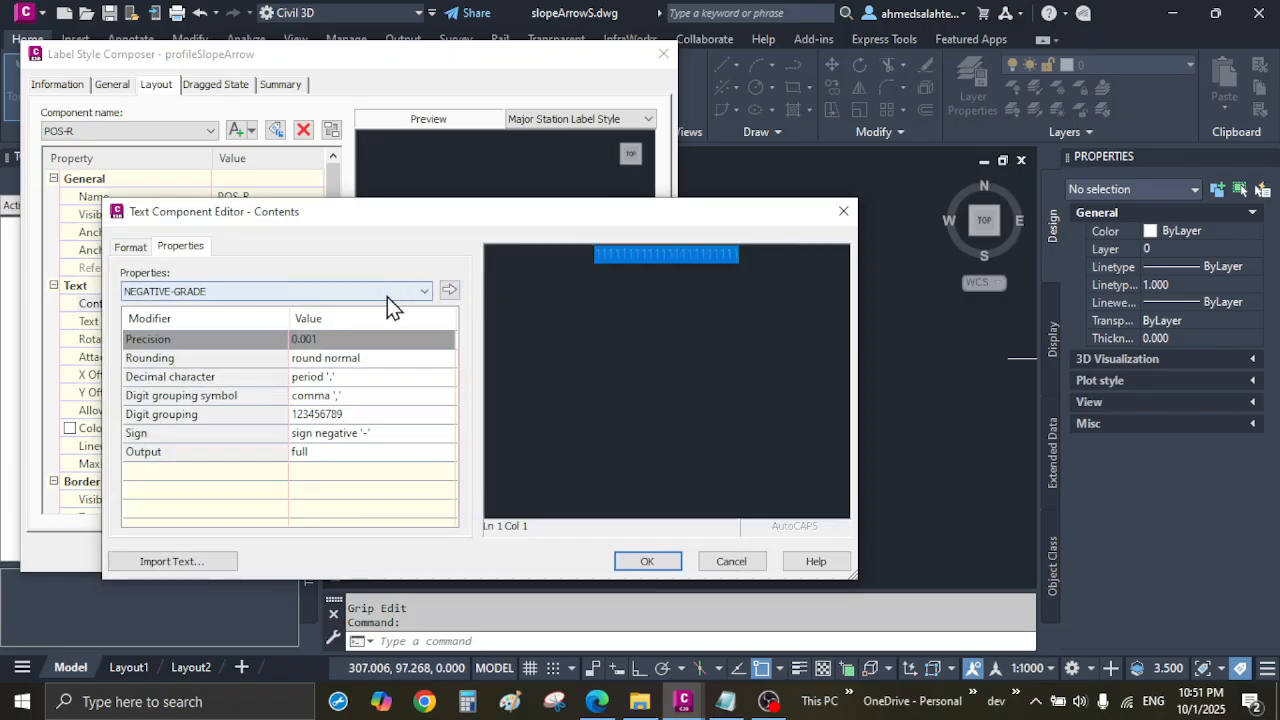
{"action": "left_click", "coordinate": [306, 291]}
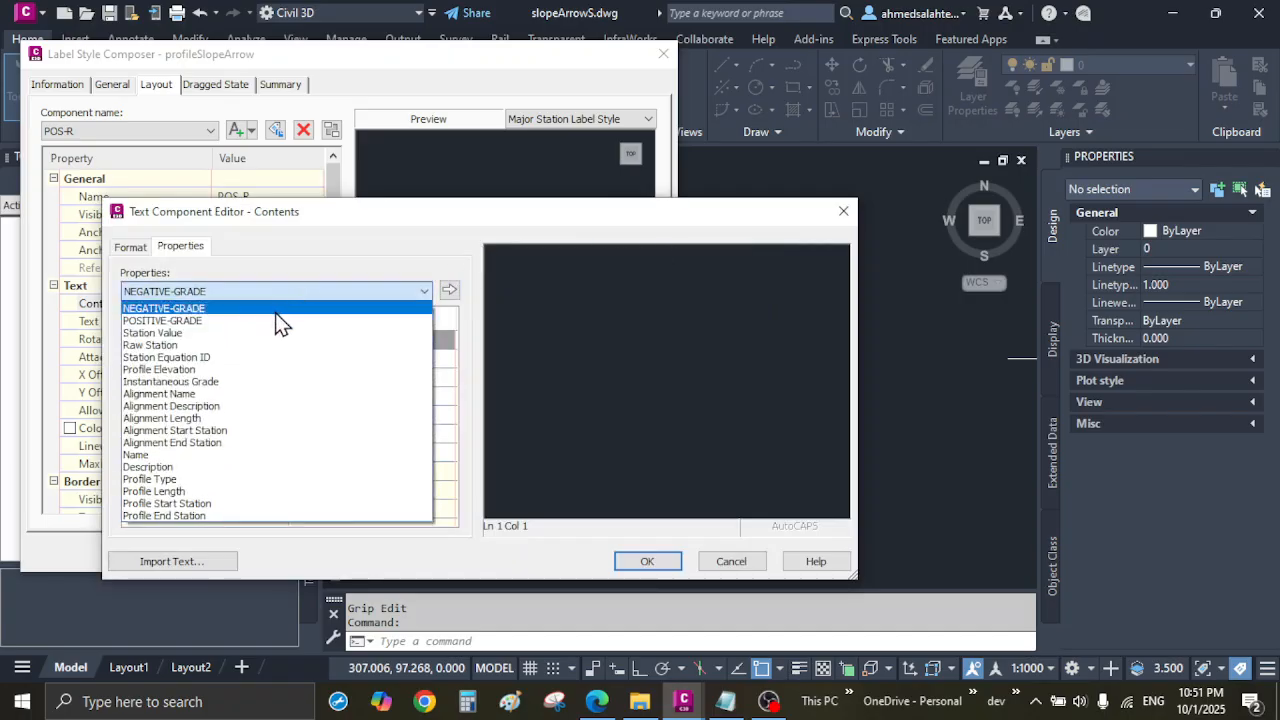
{"action": "left_click", "coordinate": [176, 322]}
{"action": "left_click", "coordinate": [351, 343]}
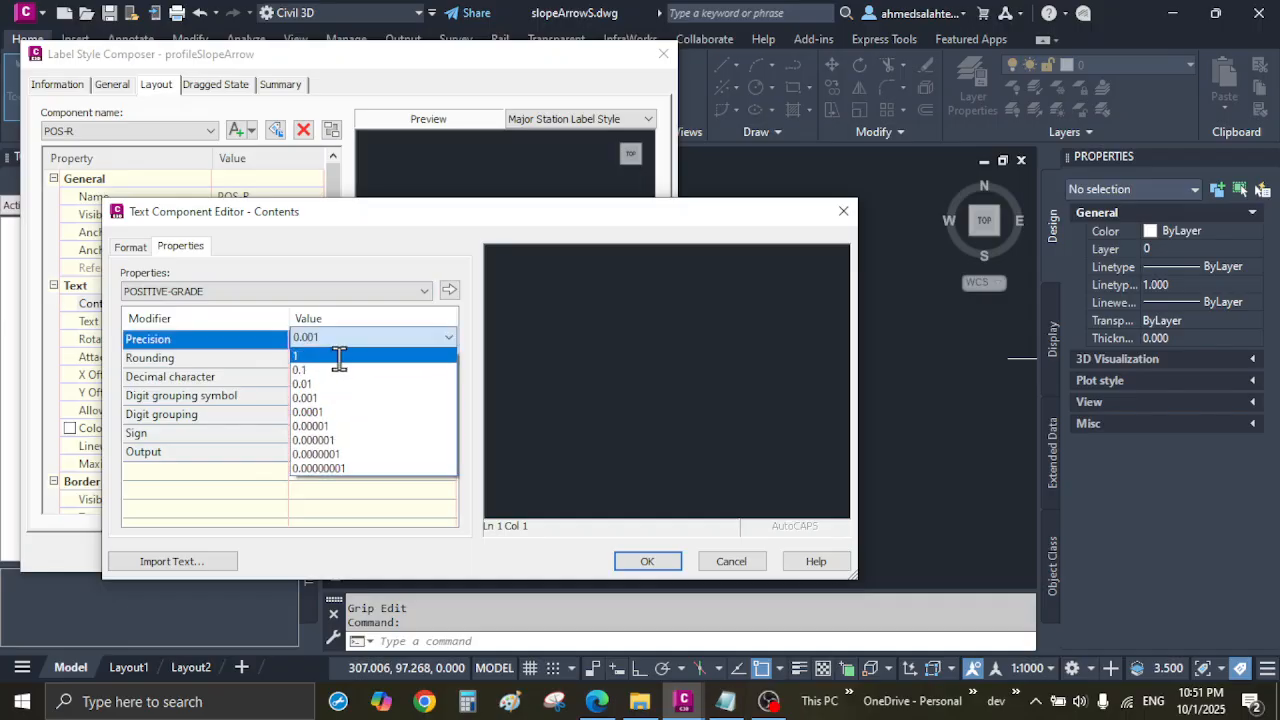
{"action": "left_click", "coordinate": [337, 353]}
{"action": "left_click", "coordinate": [449, 290]}
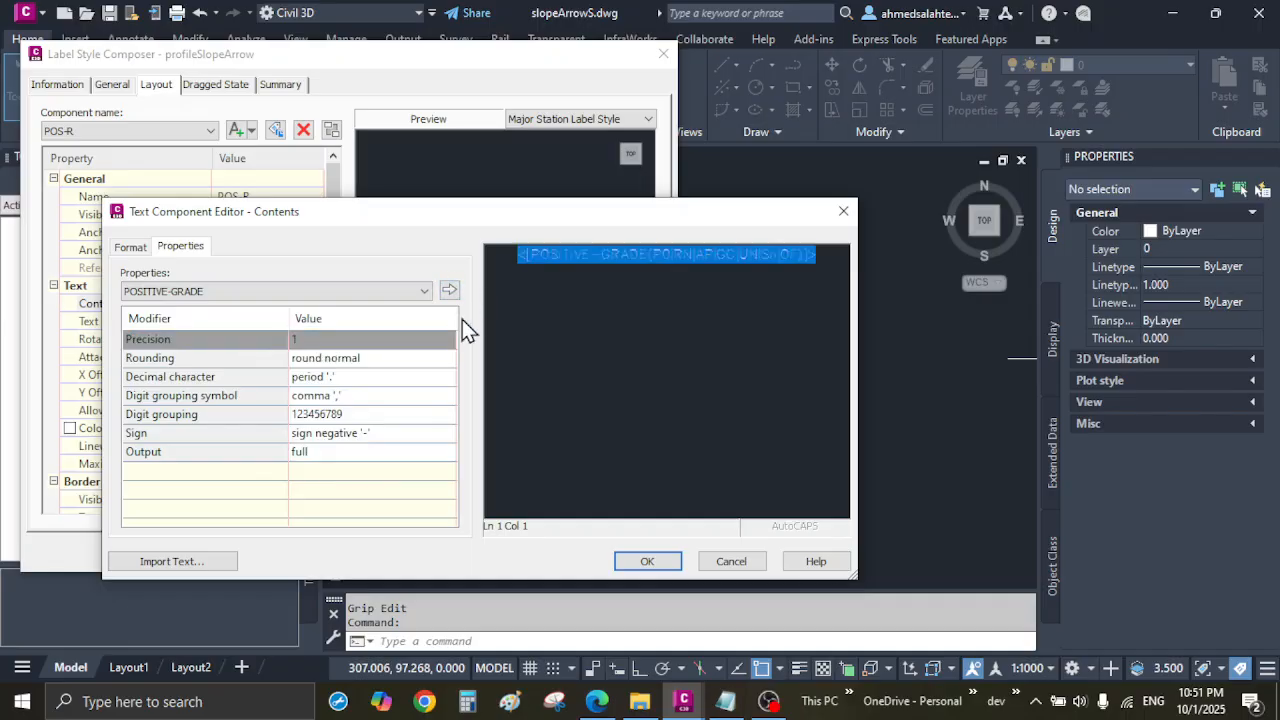
{"action": "left_click", "coordinate": [649, 562]}
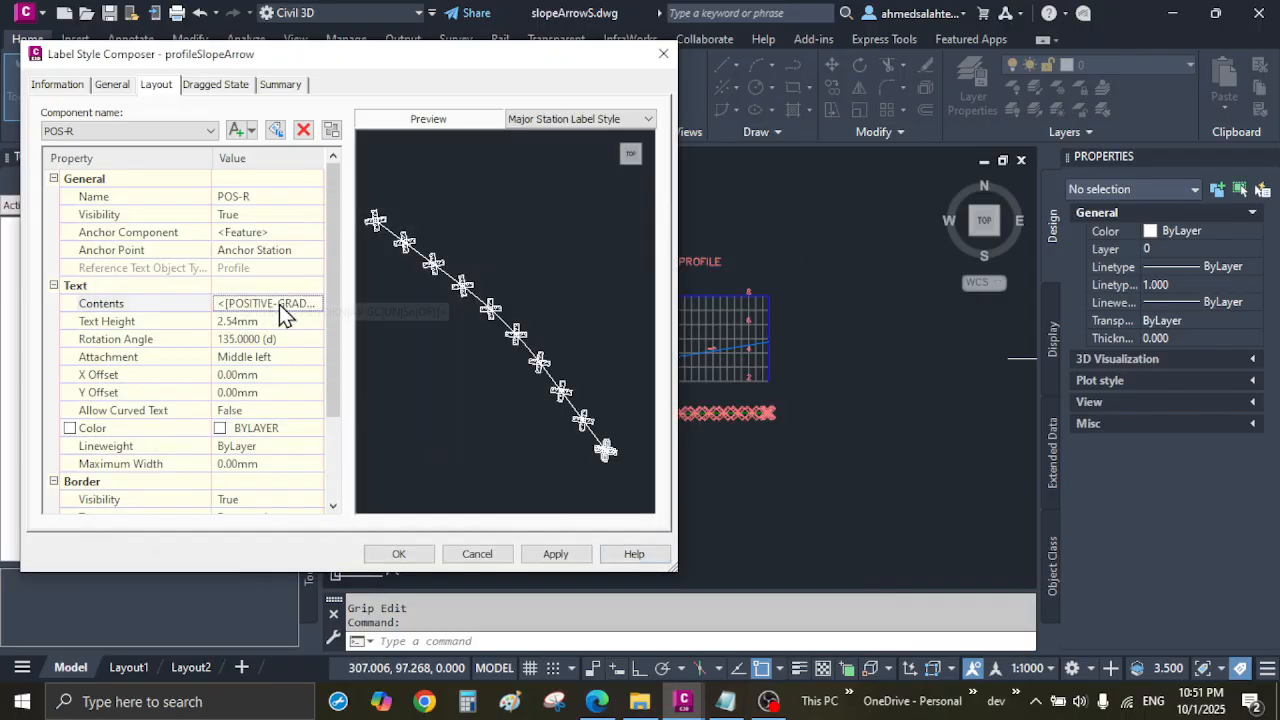
Replace the POS-L component's text contents with the POSITIVE-GRADE expression at precision 1
{"action": "left_click", "coordinate": [170, 131]}
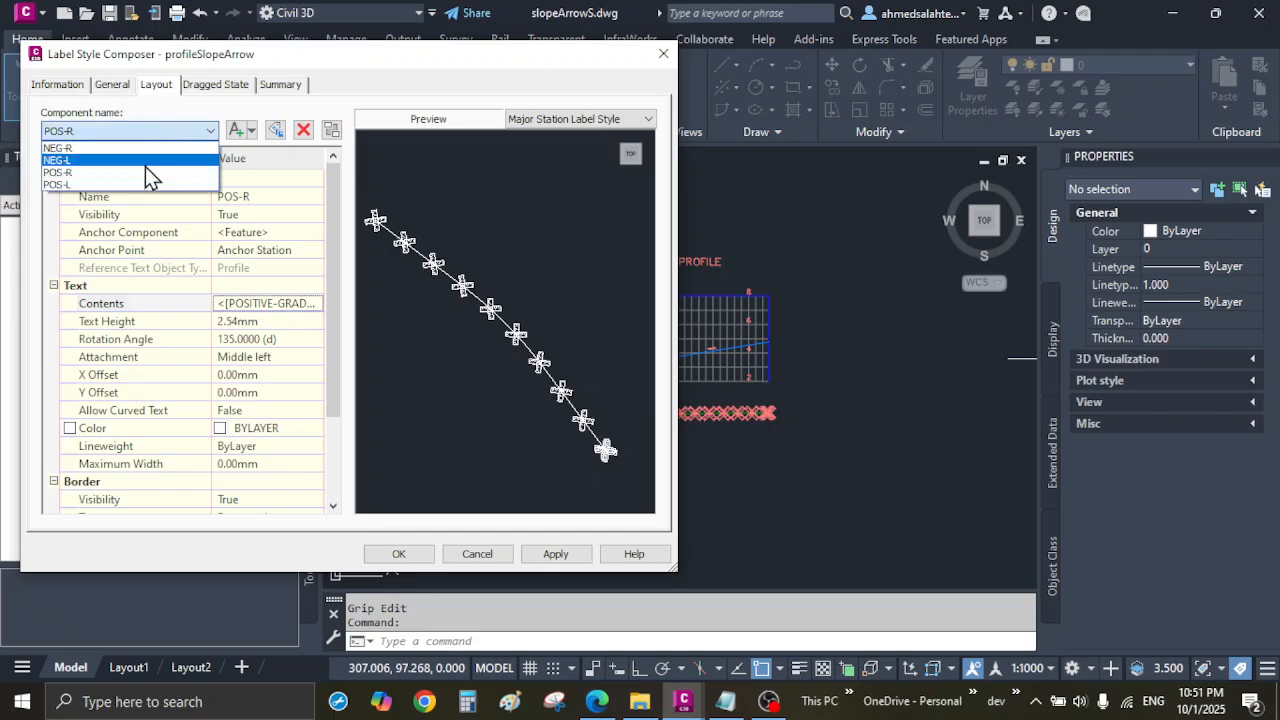
{"action": "left_click", "coordinate": [140, 186]}
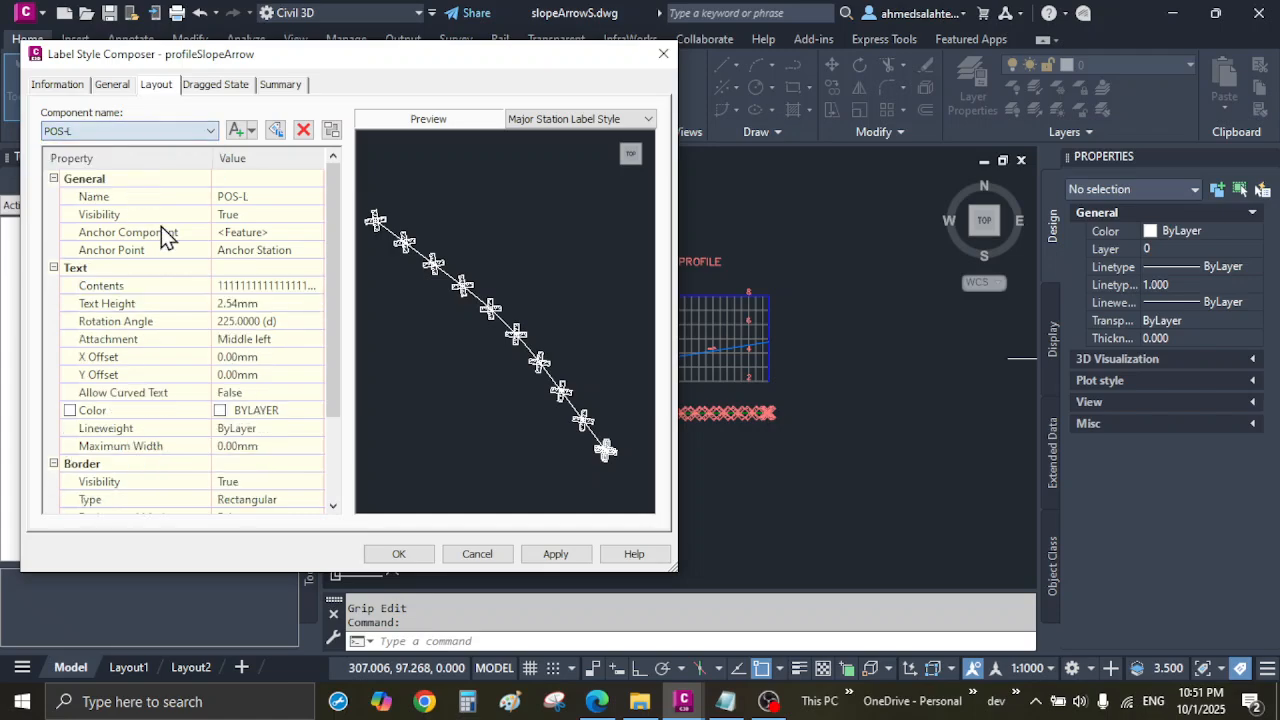
{"action": "left_click", "coordinate": [309, 308]}
{"action": "left_click", "coordinate": [316, 304]}
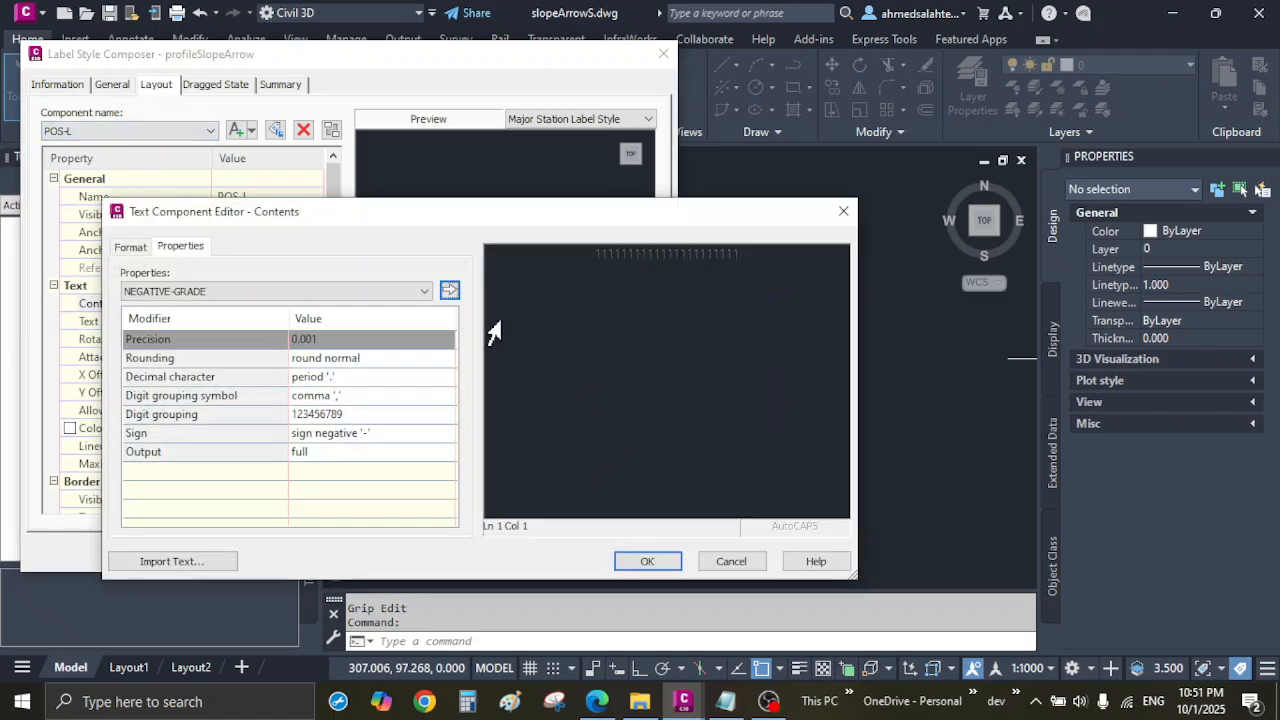
{"action": "left_click", "coordinate": [345, 292]}
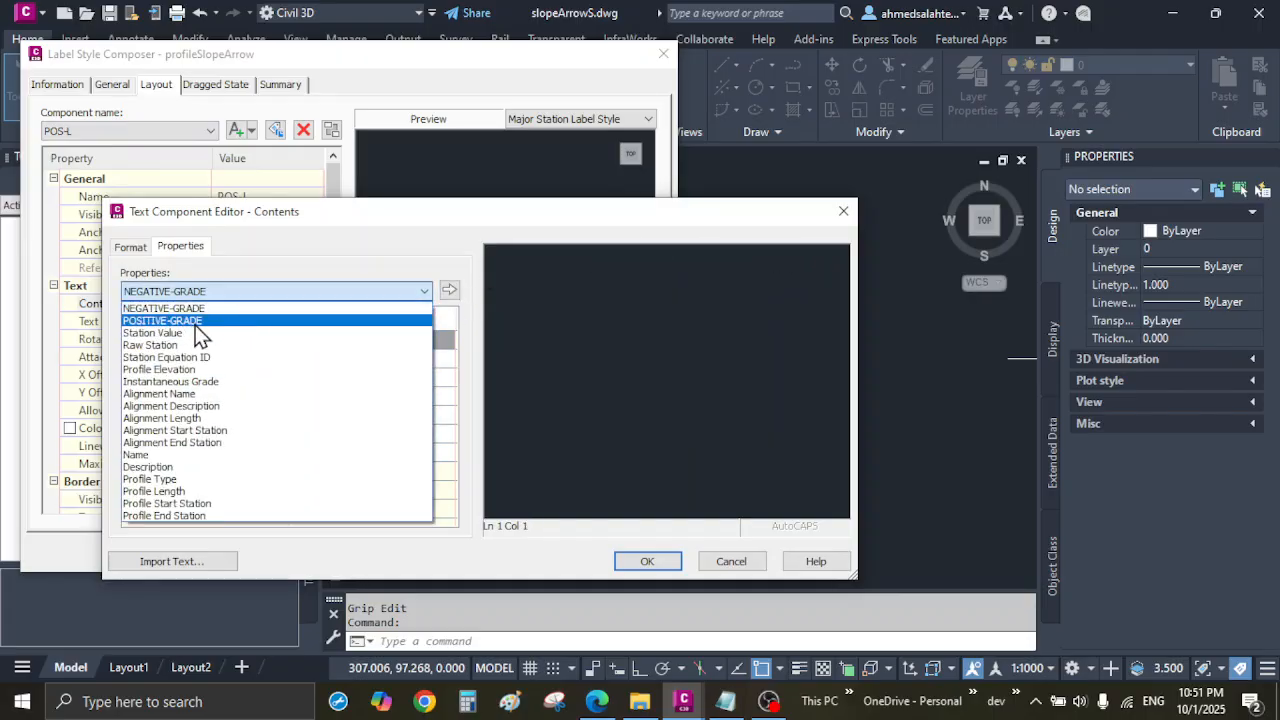
{"action": "left_click", "coordinate": [195, 322]}
{"action": "left_click", "coordinate": [331, 339]}
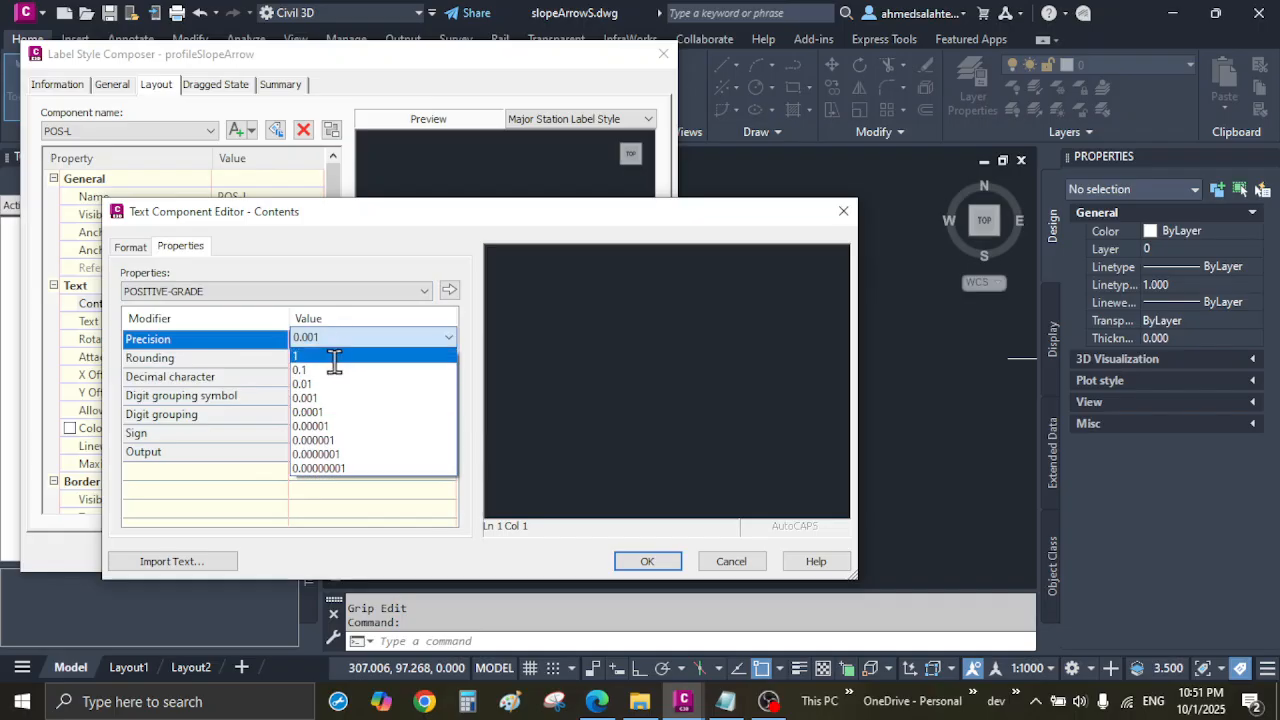
{"action": "left_click", "coordinate": [335, 356]}
{"action": "left_click", "coordinate": [449, 290]}
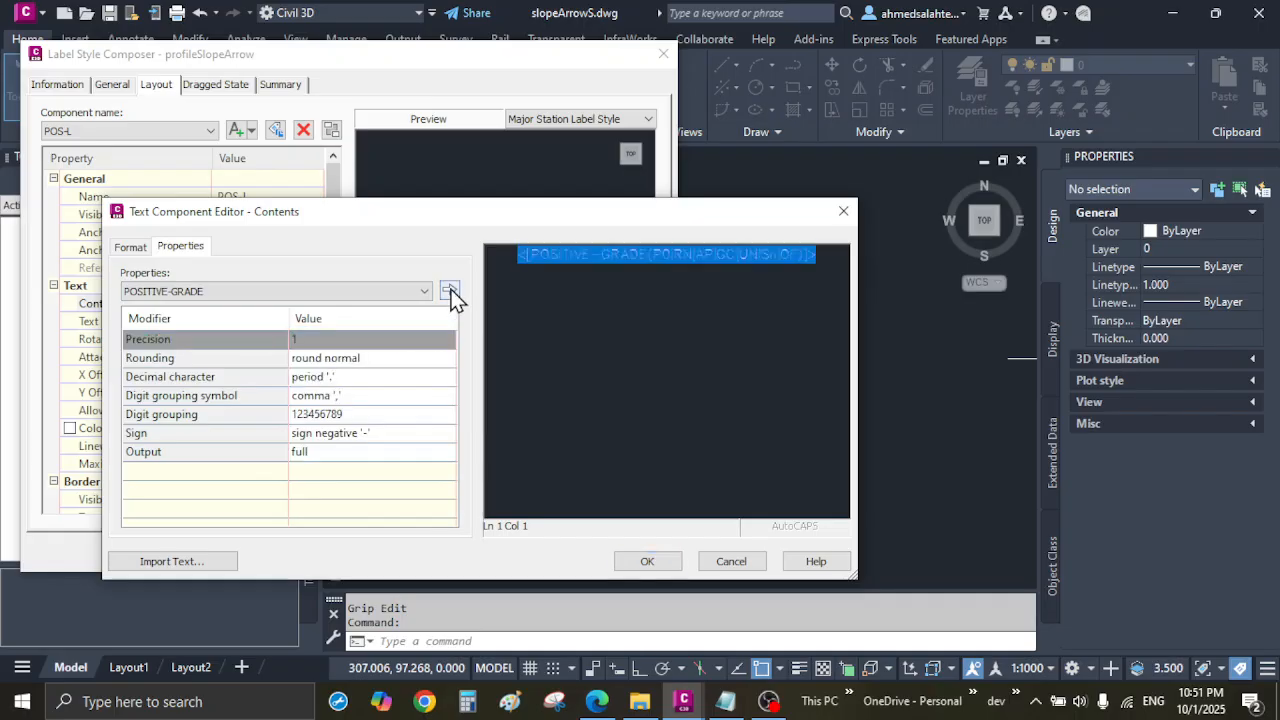
{"action": "left_click", "coordinate": [647, 563]}
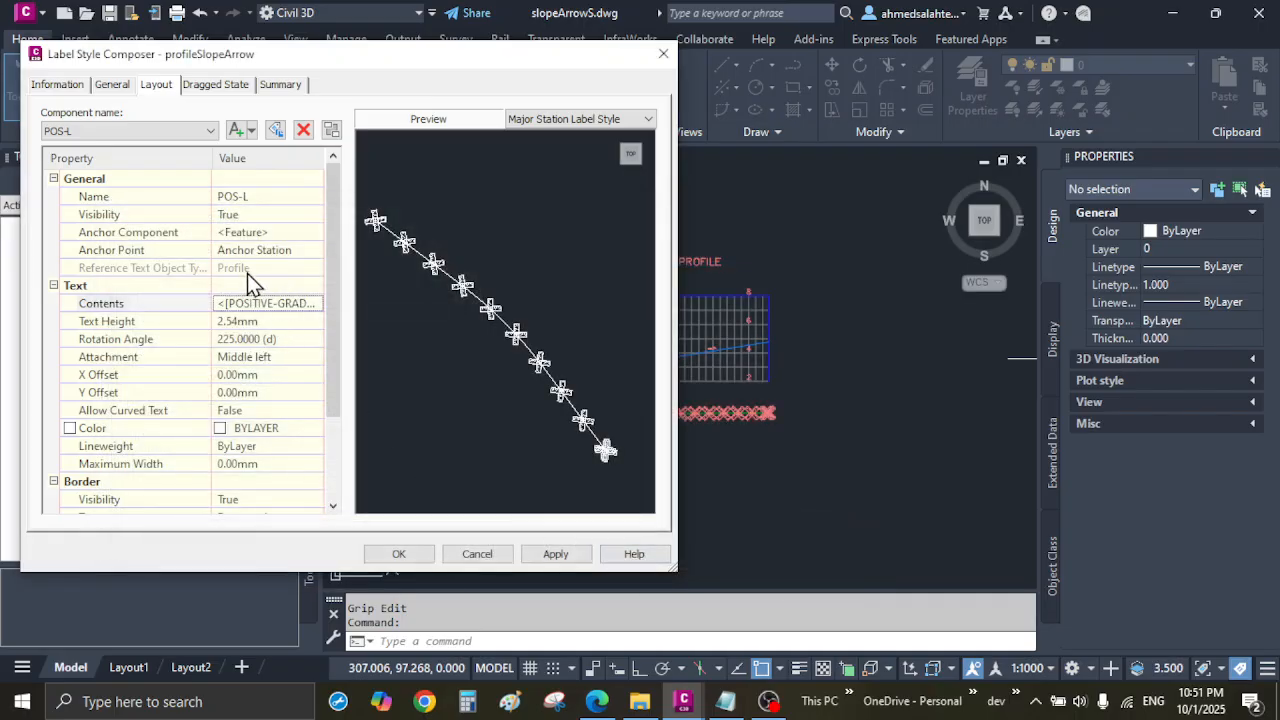
{"action": "left_click", "coordinate": [155, 132]}
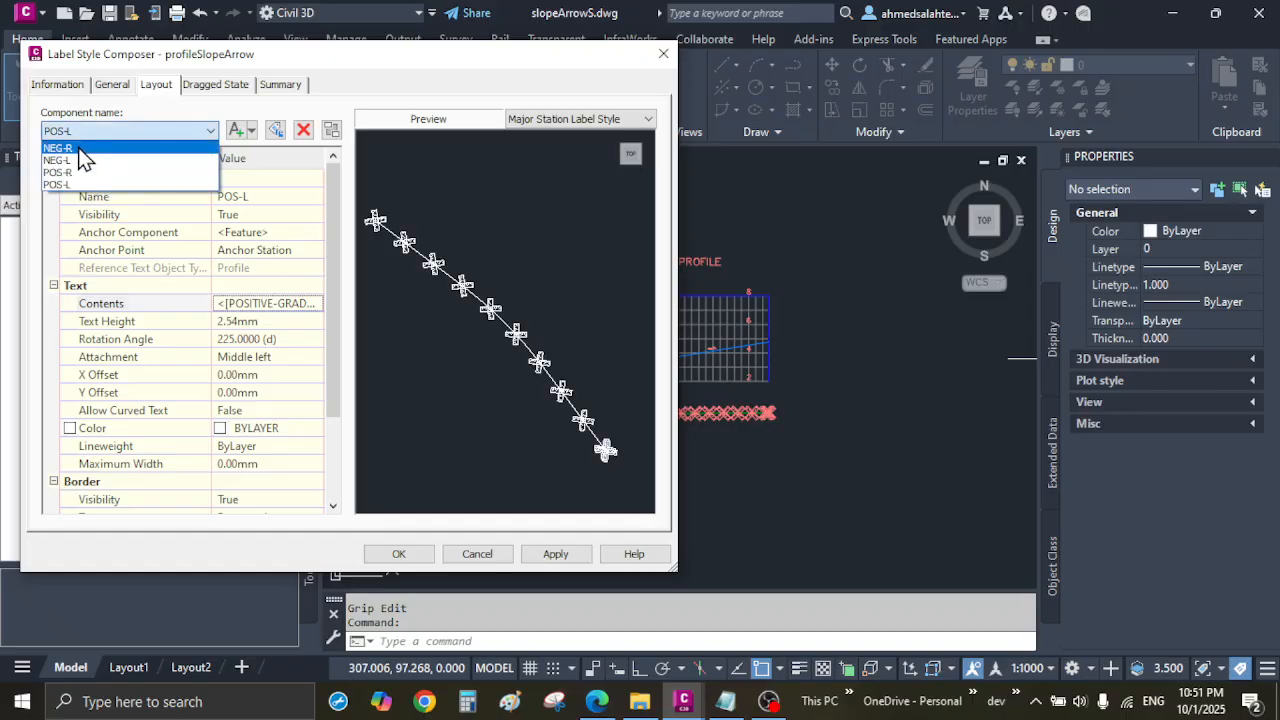
{"action": "left_click", "coordinate": [151, 115]}
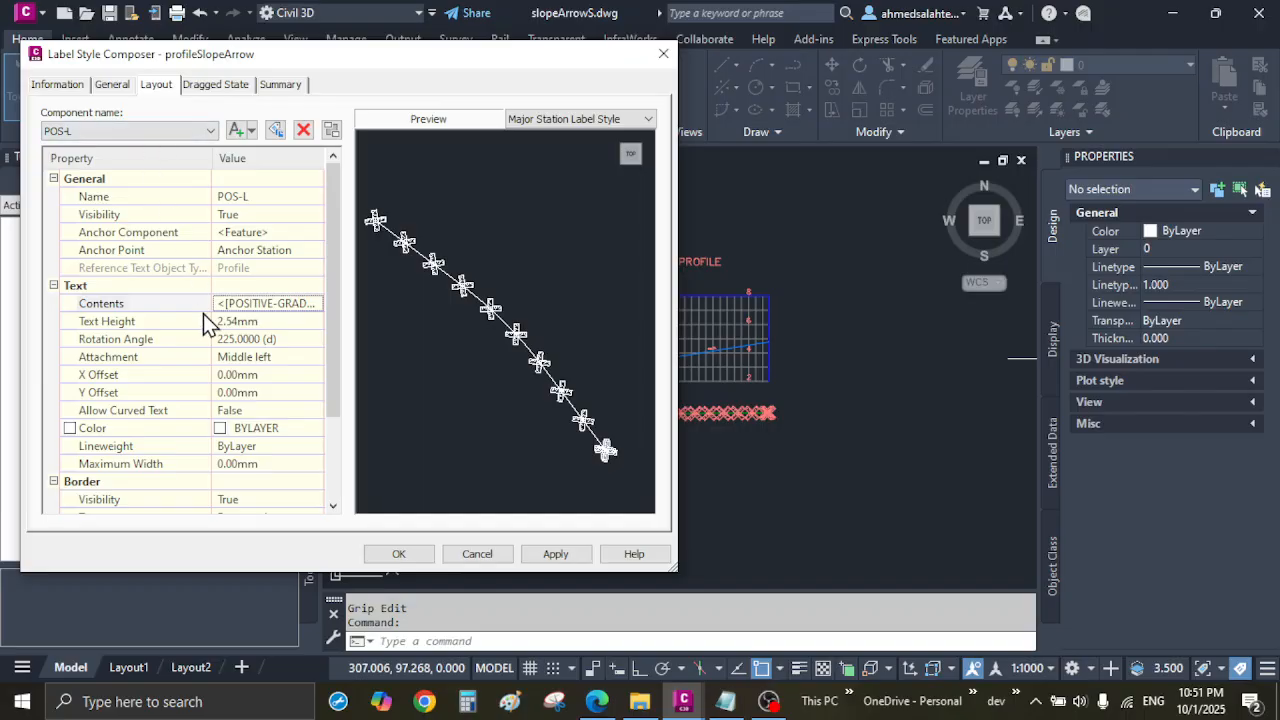
Review the label component list and accept the edited profileSlopeArrow label style
{"action": "left_click", "coordinate": [157, 133]}
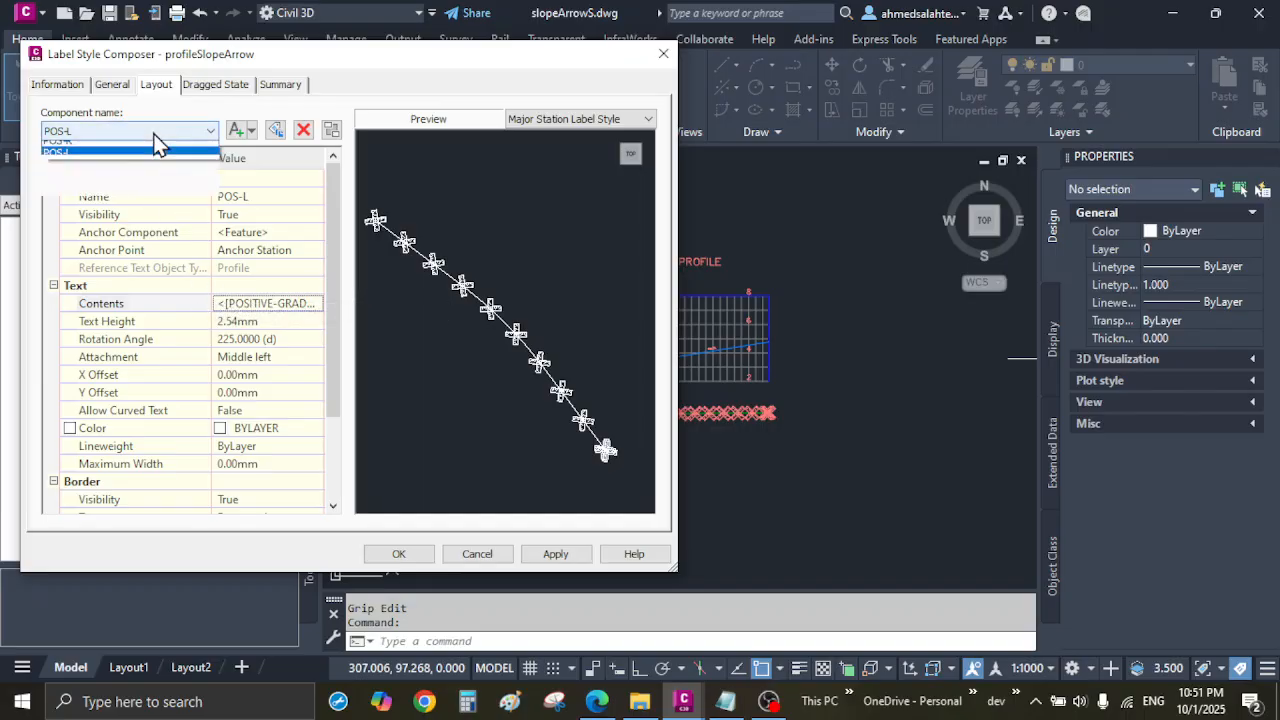
{"action": "left_click", "coordinate": [170, 140]}
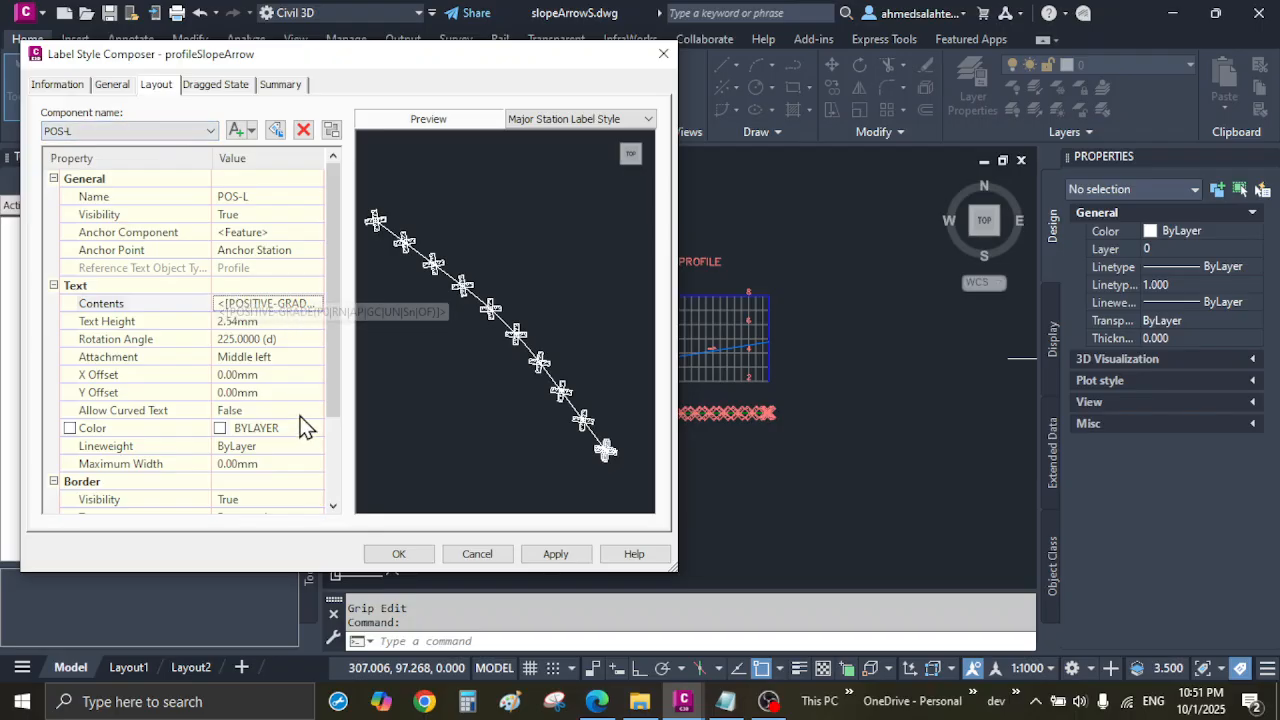
{"action": "left_click", "coordinate": [400, 554]}
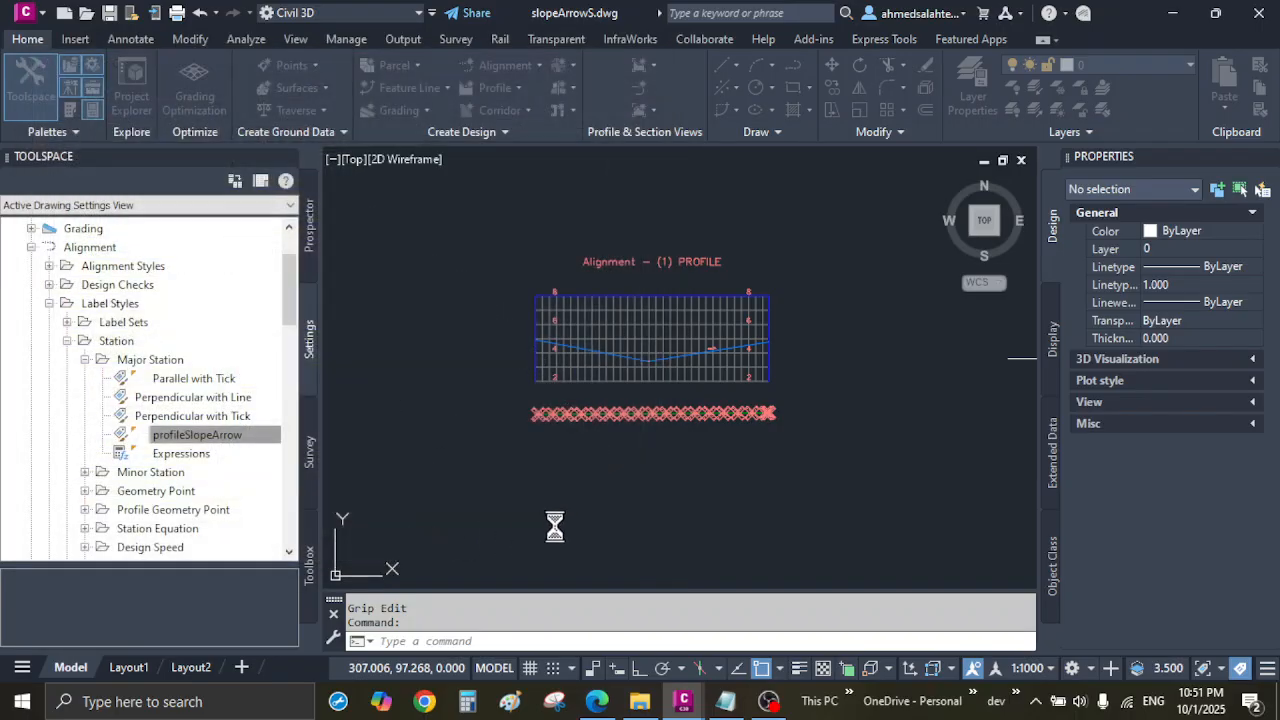
Select the alignment station label group and assign profile Layout (1) (1) to its first two reference text objects
{"action": "scroll", "coordinate": [658, 428], "scroll_direction": "up", "scroll_amount": 4}
{"action": "scroll", "coordinate": [686, 371], "scroll_direction": "up", "scroll_amount": 3}
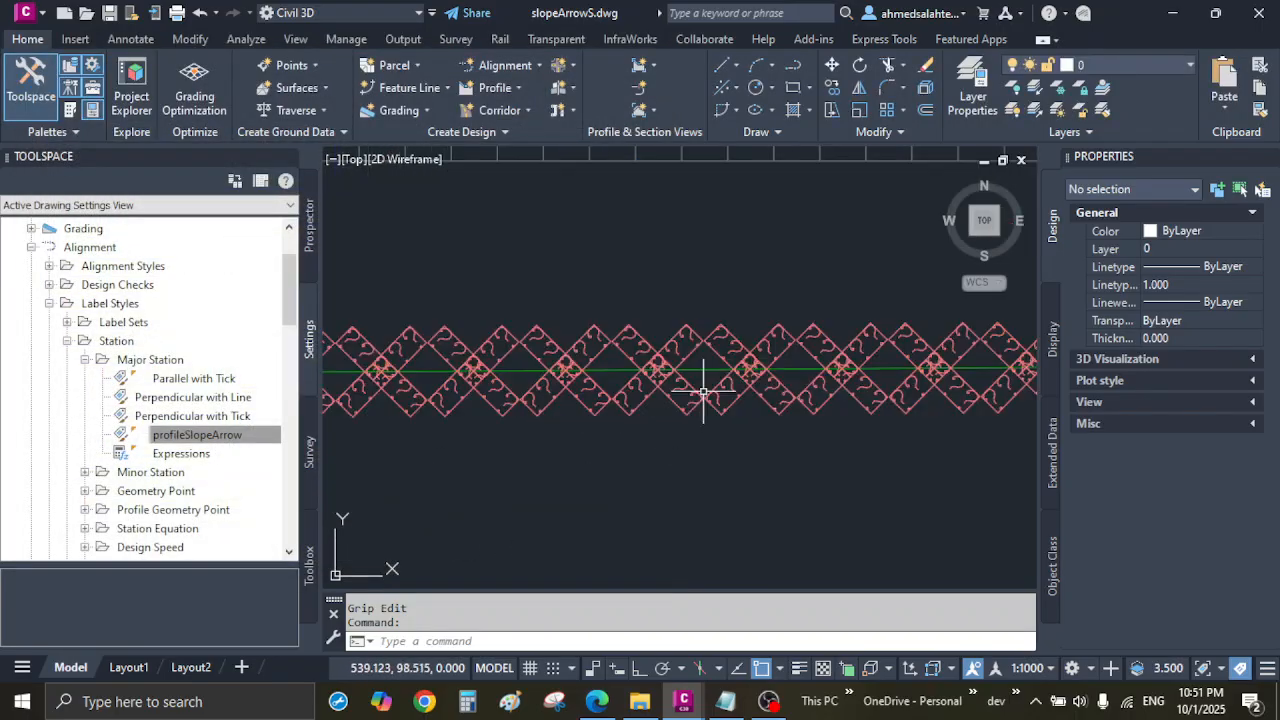
{"action": "left_click", "coordinate": [680, 372]}
{"action": "scroll", "coordinate": [601, 380], "scroll_direction": "down", "scroll_amount": 5}
{"action": "scroll", "coordinate": [601, 380], "scroll_direction": "down", "scroll_amount": 4}
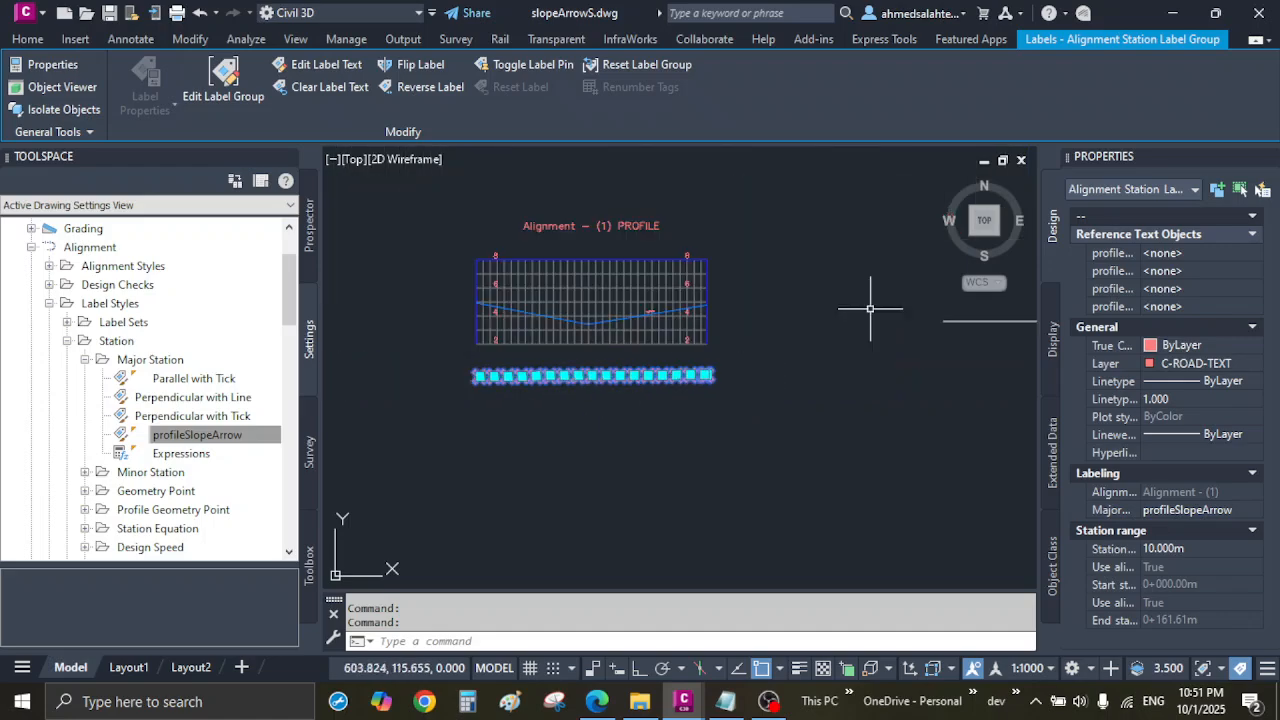
{"action": "left_click", "coordinate": [1199, 252]}
{"action": "left_click", "coordinate": [1199, 253]}
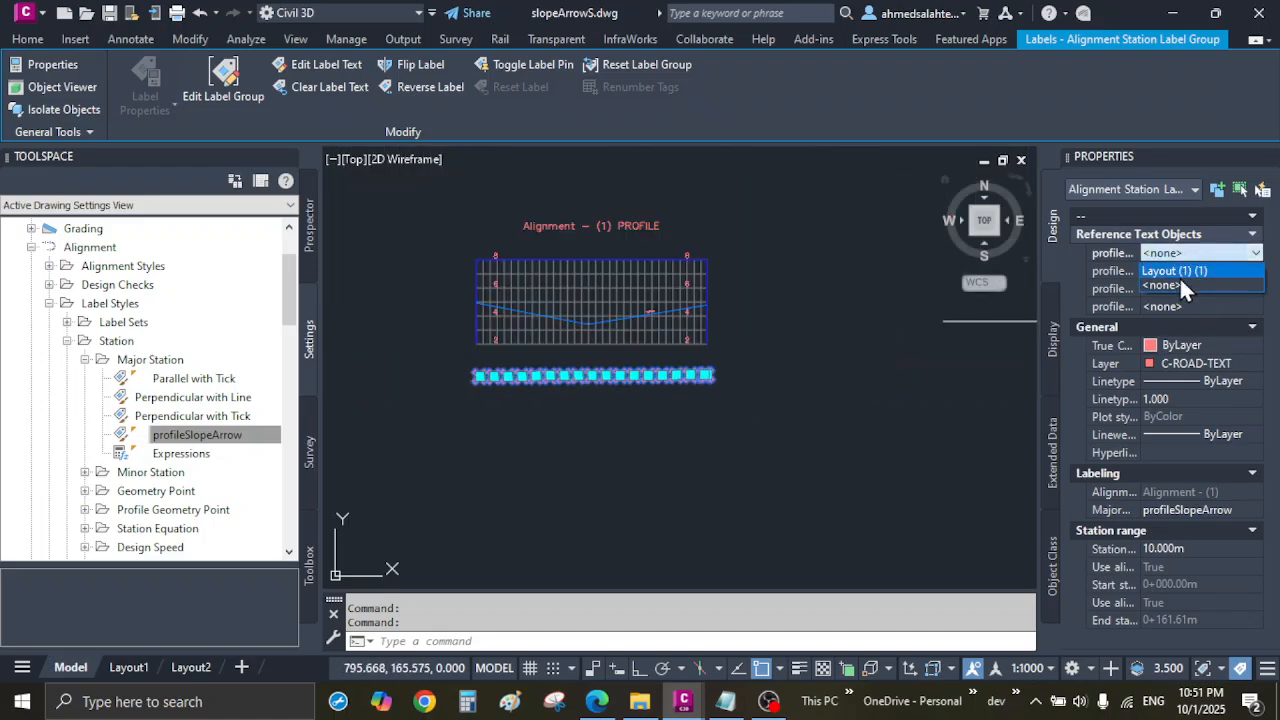
{"action": "left_click", "coordinate": [1180, 276]}
{"action": "left_click", "coordinate": [1186, 271]}
{"action": "left_click", "coordinate": [1186, 271]}
{"action": "left_click", "coordinate": [1185, 288]}
Assign profile Layout (1) (1) to the label group's third and fourth reference text objects and clear the selection
{"action": "left_click", "coordinate": [1185, 288]}
{"action": "left_click", "coordinate": [1186, 291]}
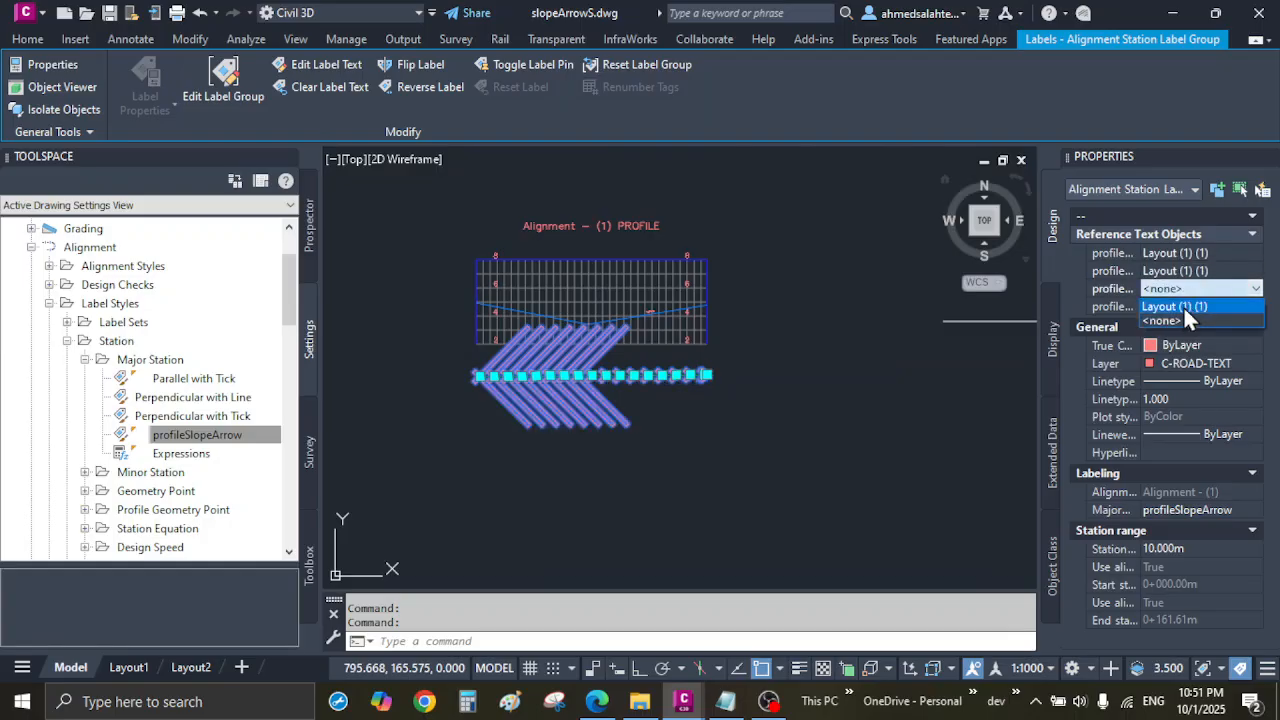
{"action": "left_click", "coordinate": [1184, 304]}
{"action": "left_click", "coordinate": [1183, 309]}
{"action": "left_click", "coordinate": [1183, 309]}
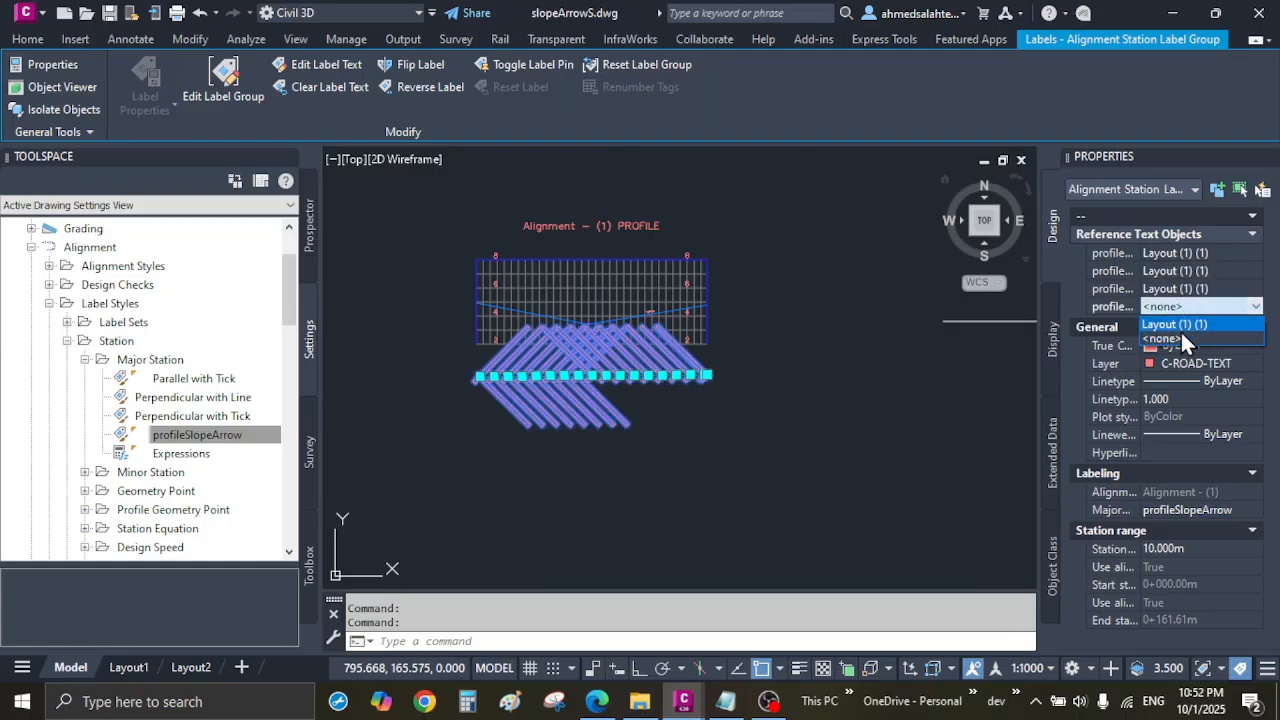
{"action": "left_click", "coordinate": [1180, 330]}
{"action": "left_click", "coordinate": [647, 516]}
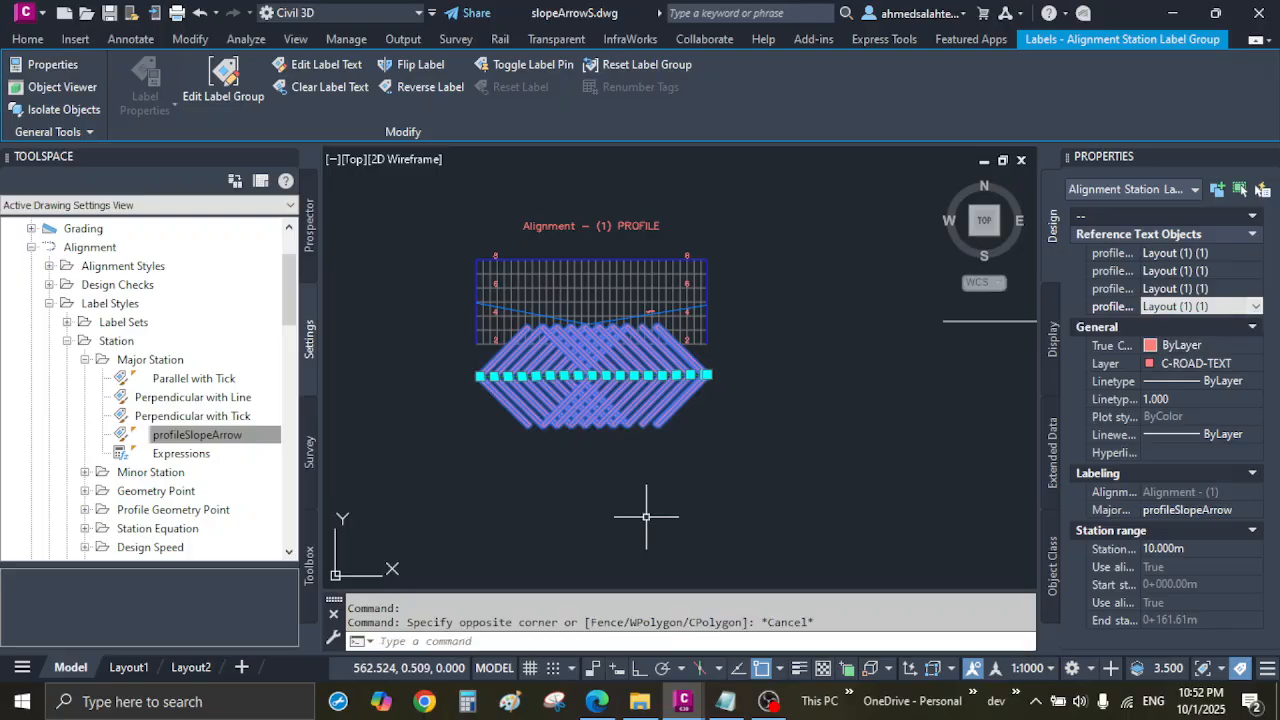
{"action": "key", "text": "Escape"}
Reopen the profileSlopeArrow label style for editing and set the NEG-R component's text height to 0.1 mm
{"action": "scroll", "coordinate": [600, 408], "scroll_direction": "up", "scroll_amount": 2}
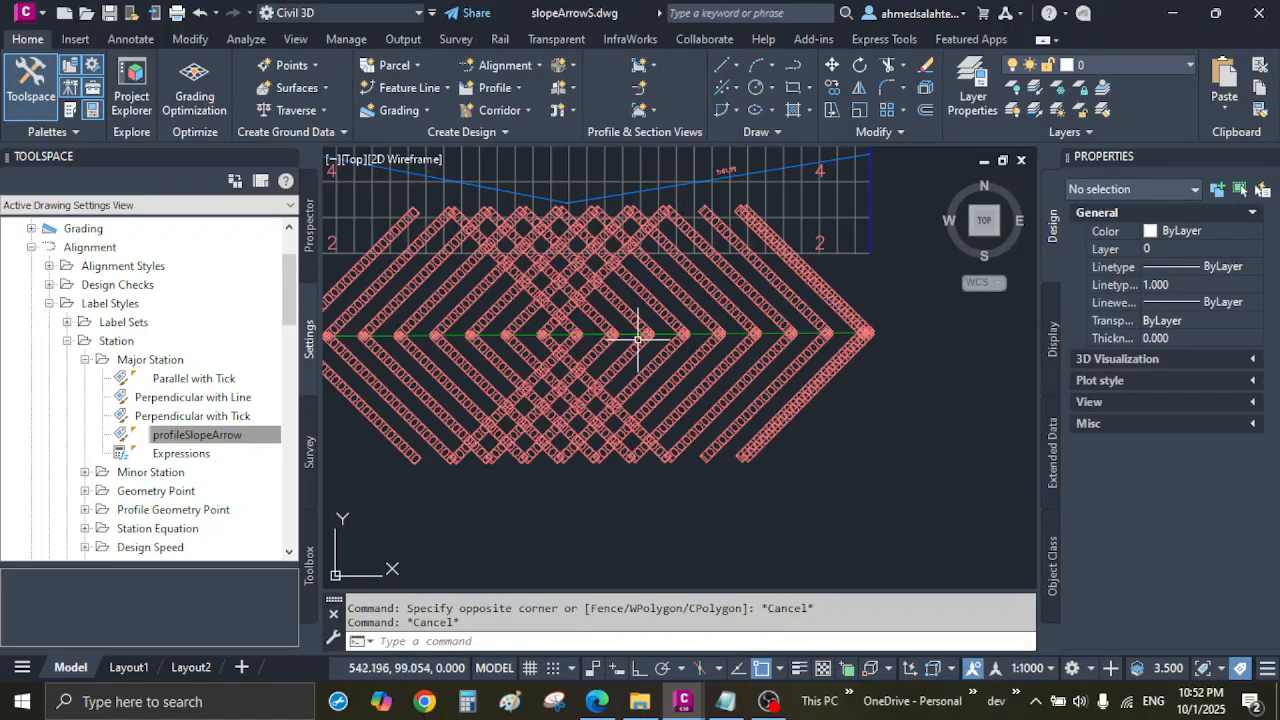
{"action": "scroll", "coordinate": [612, 340], "scroll_direction": "up", "scroll_amount": 2}
{"action": "scroll", "coordinate": [656, 343], "scroll_direction": "down", "scroll_amount": 2}
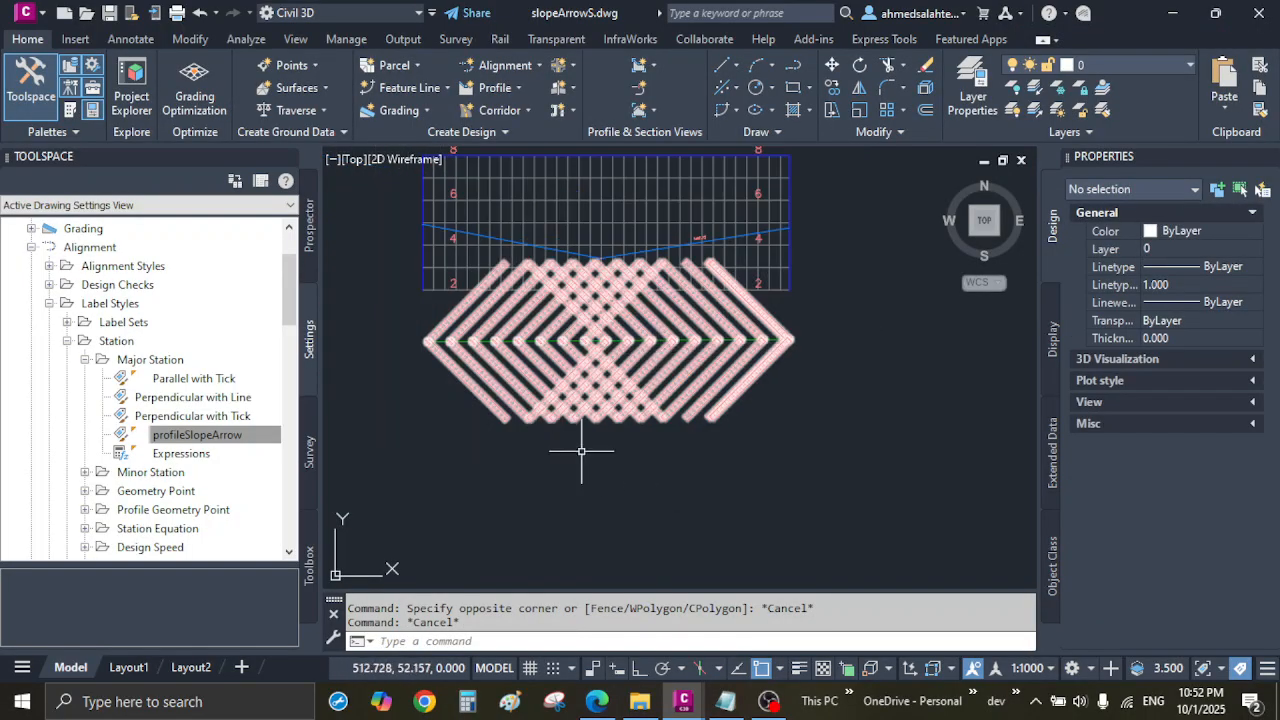
{"action": "middle_click_drag", "start_coordinate": [582, 449], "coordinate": [627, 454]}
{"action": "left_click", "coordinate": [190, 440]}
{"action": "right_click", "coordinate": [195, 450]}
{"action": "left_click", "coordinate": [250, 449]}
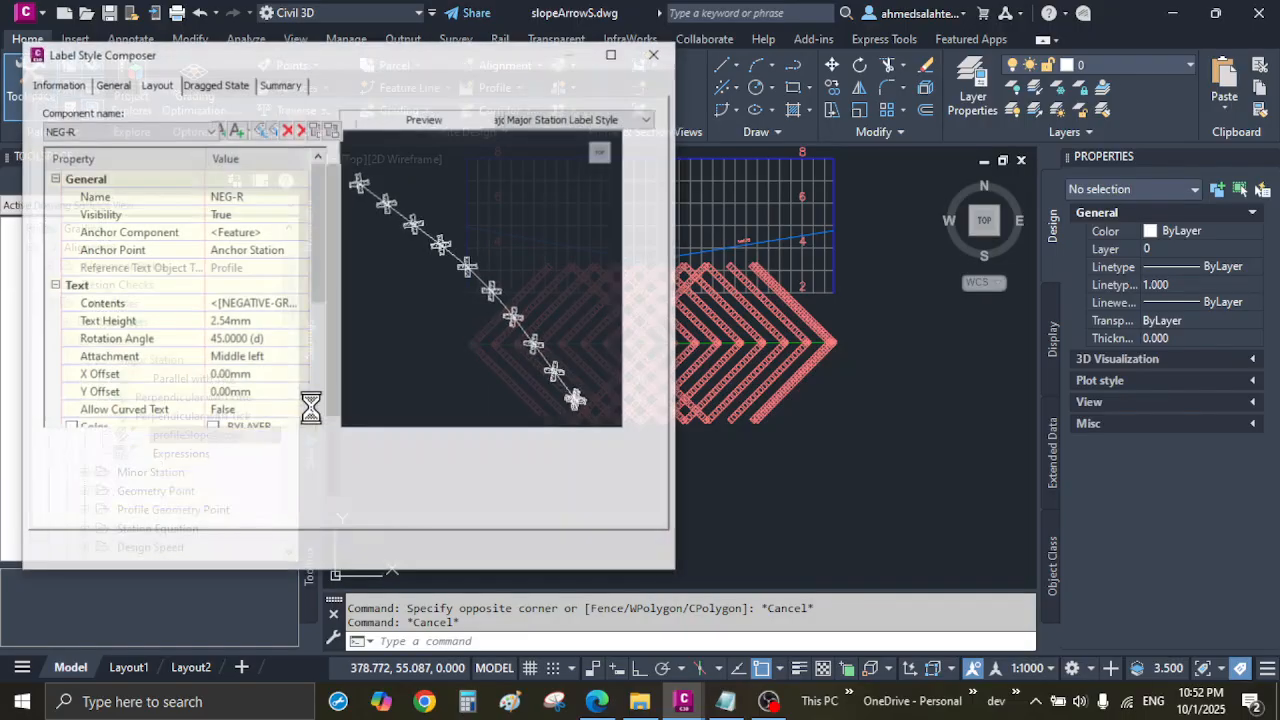
{"action": "left_click", "coordinate": [281, 321]}
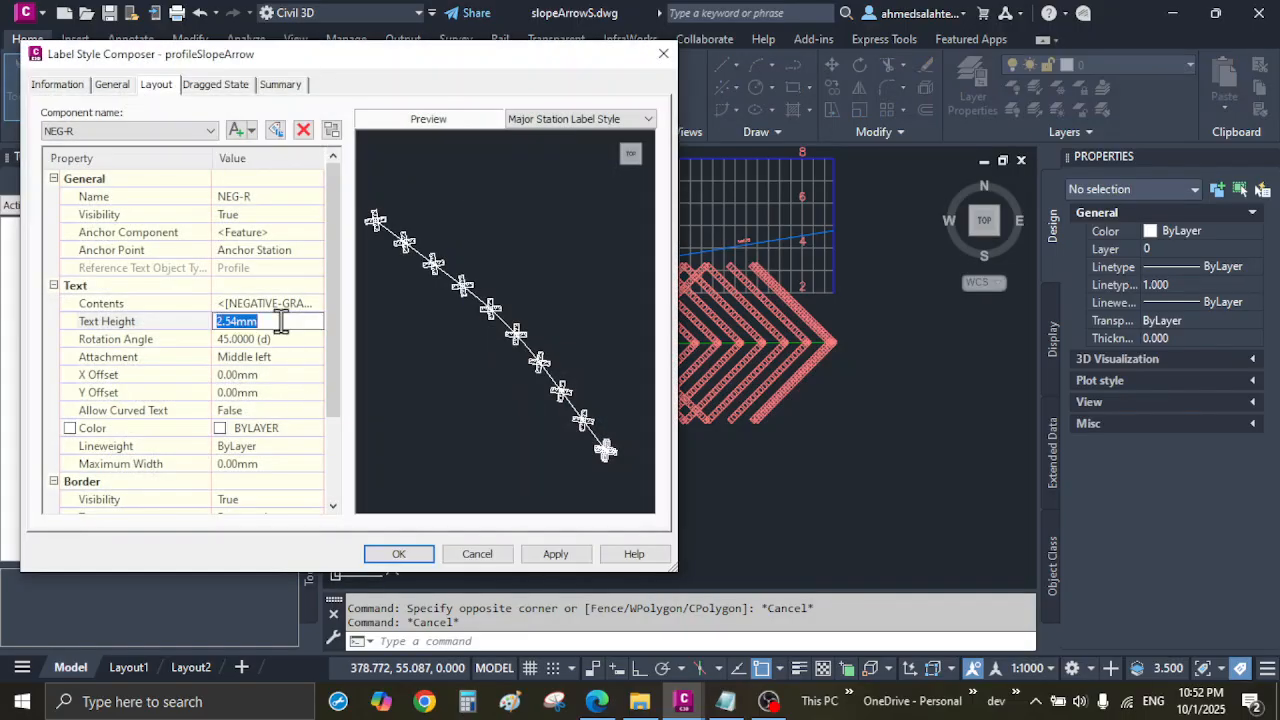
{"action": "type", "text": ".1"}
Set the NEG-L component's text height to 0.1 mm
{"action": "left_click", "coordinate": [150, 131]}
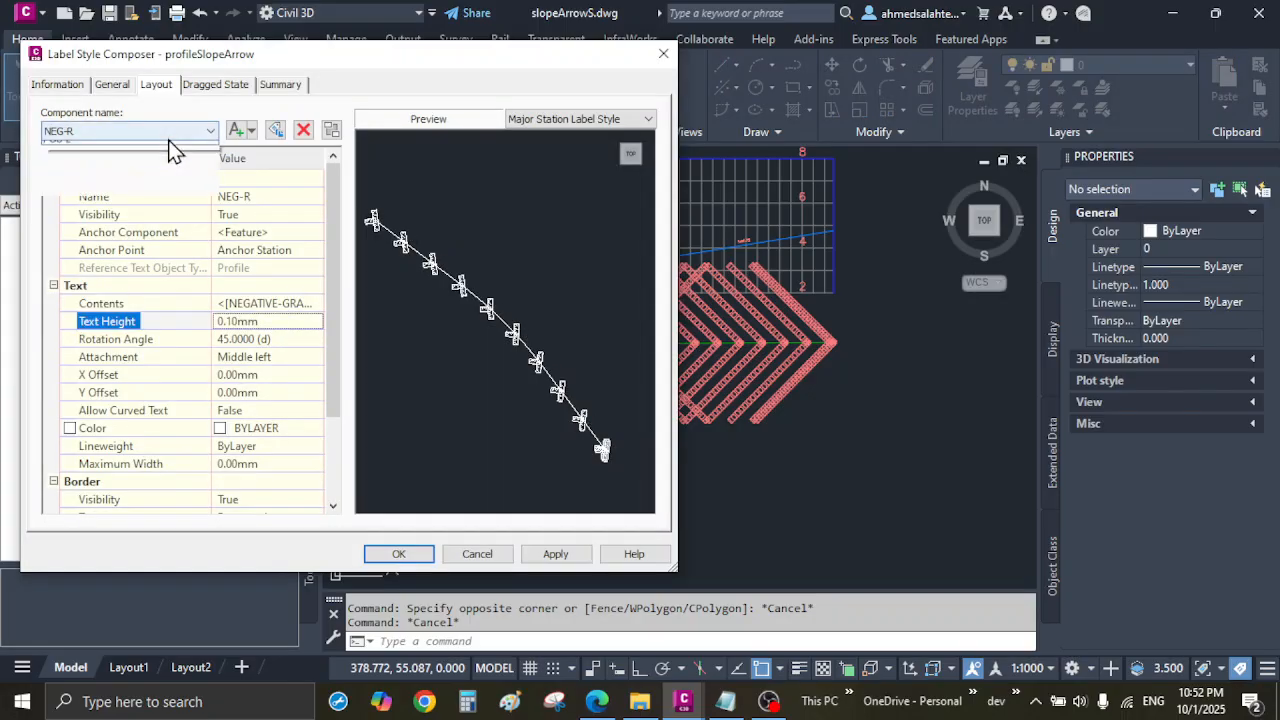
{"action": "left_click", "coordinate": [146, 160]}
{"action": "left_click", "coordinate": [281, 321]}
{"action": "type", "text": ".1"}
Set the POS-R component's text height to 0.1 mm
{"action": "left_click", "coordinate": [150, 131]}
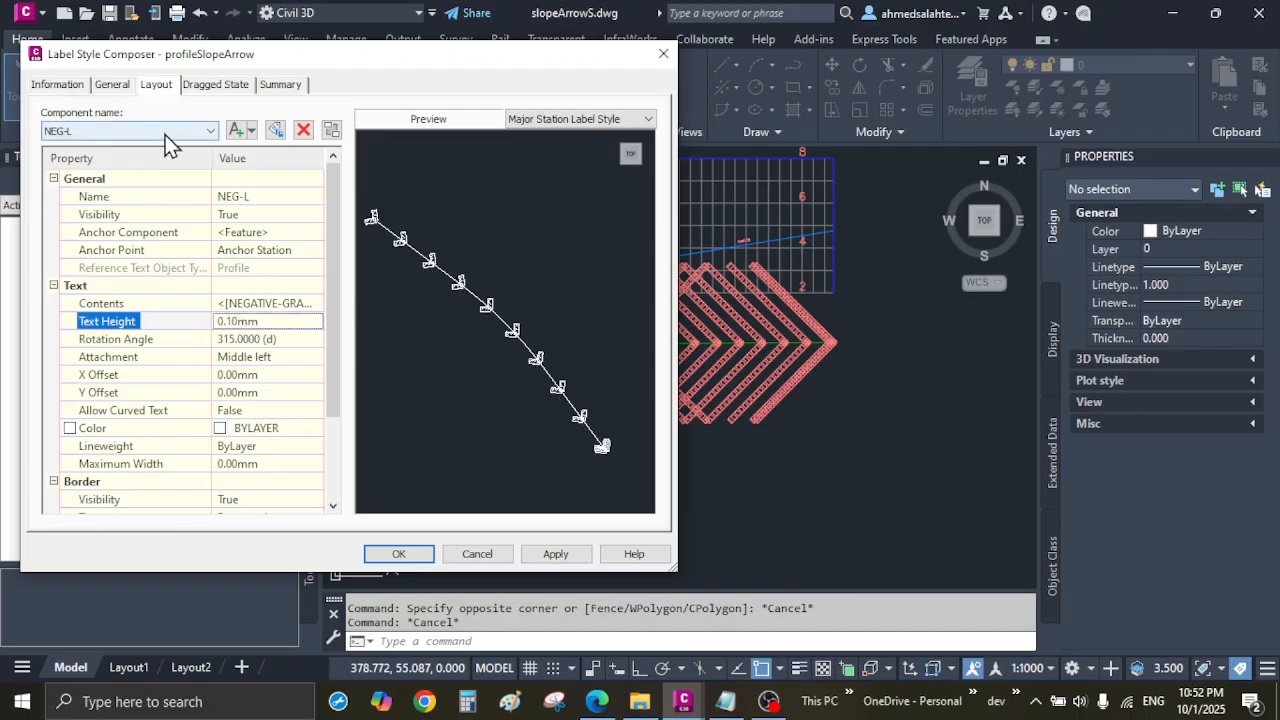
{"action": "left_click", "coordinate": [144, 176]}
{"action": "left_click", "coordinate": [281, 321]}
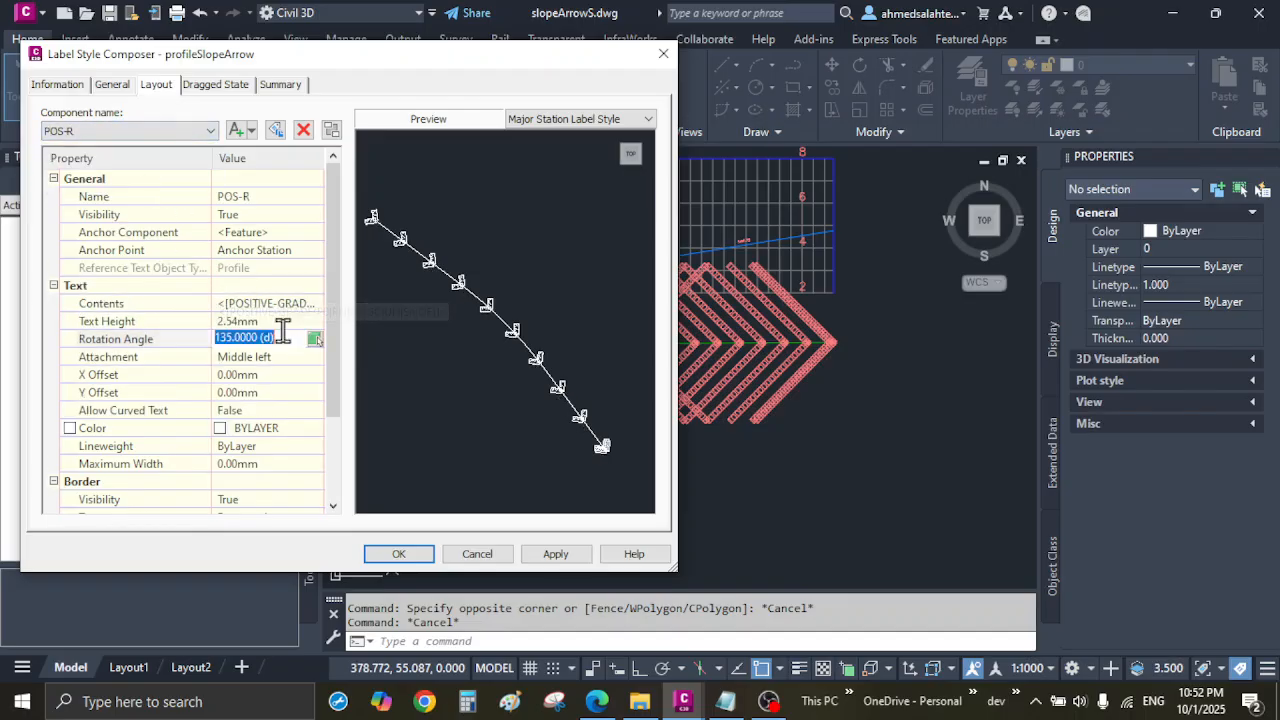
{"action": "type", "text": ".1"}
{"action": "key", "text": "Return"}
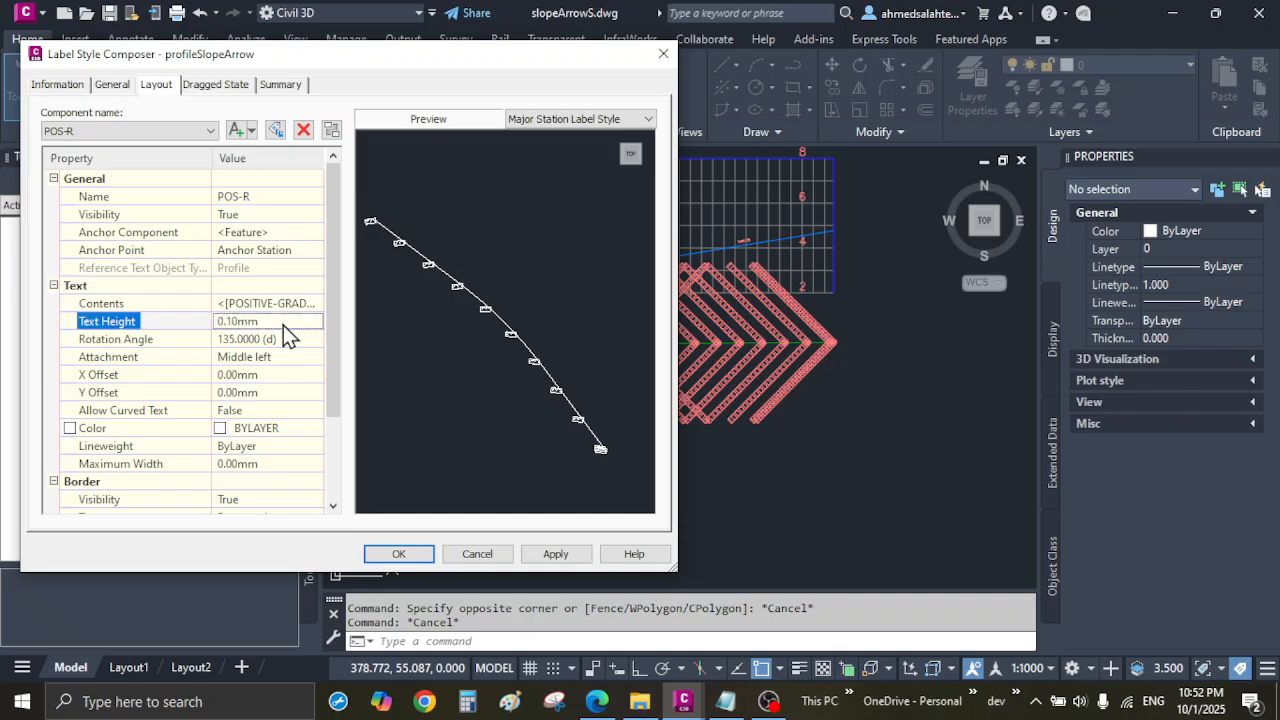
Set the POS-L component's text height to 0.1 mm
{"action": "left_click", "coordinate": [177, 134]}
{"action": "left_click", "coordinate": [159, 184]}
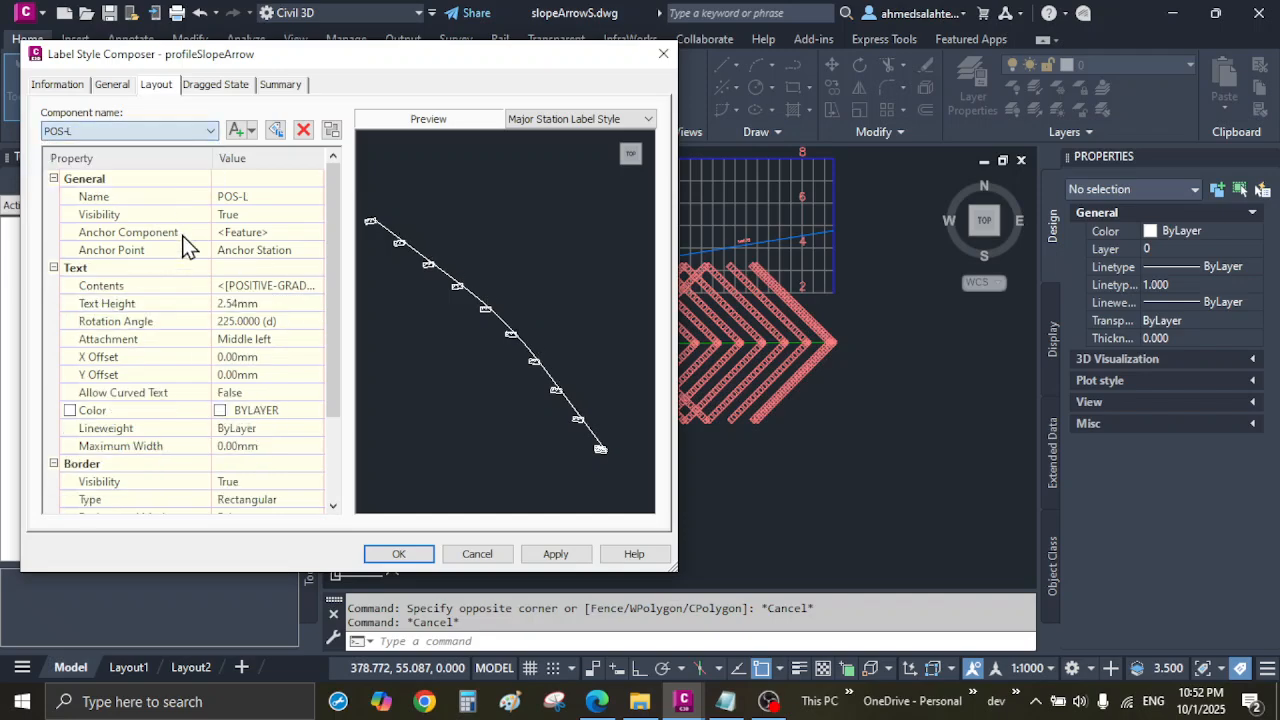
{"action": "left_click", "coordinate": [266, 321]}
{"action": "type", "text": ".1"}
{"action": "key", "text": "Return"}
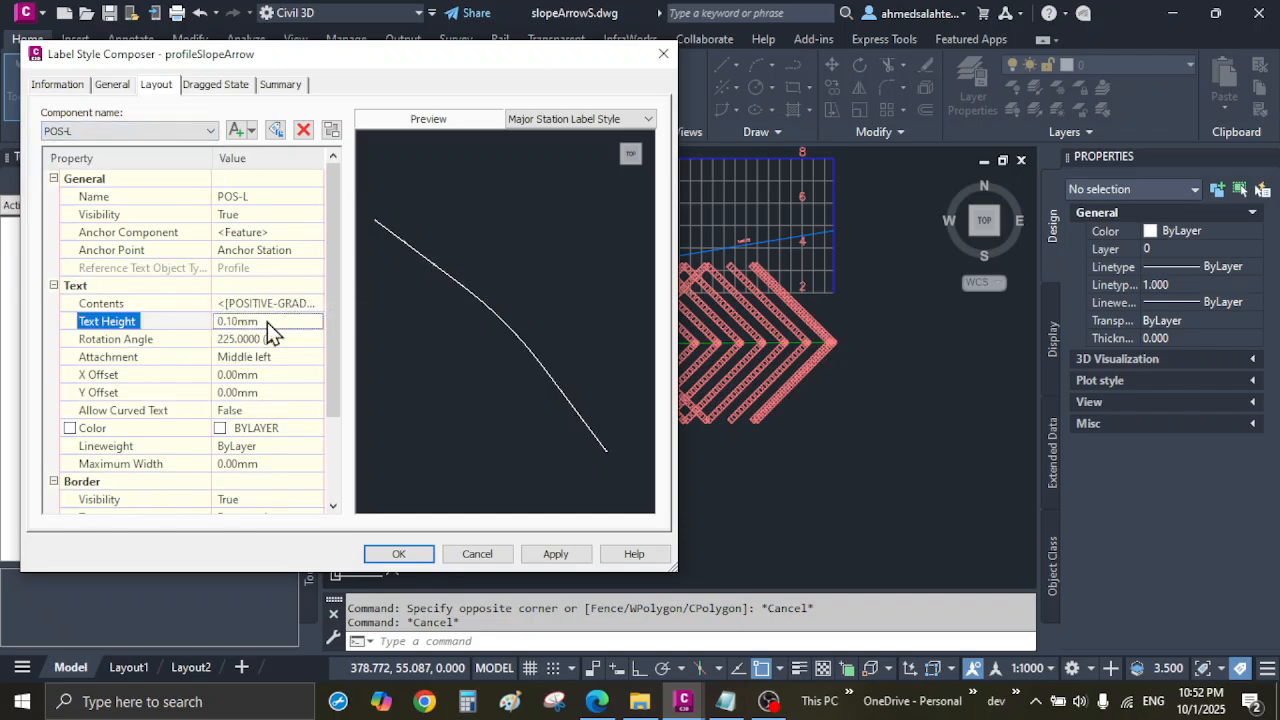
Check the label preview up close and the POS-L border settings, and accept the label style
{"action": "scroll", "coordinate": [520, 340], "scroll_direction": "up", "scroll_amount": 5}
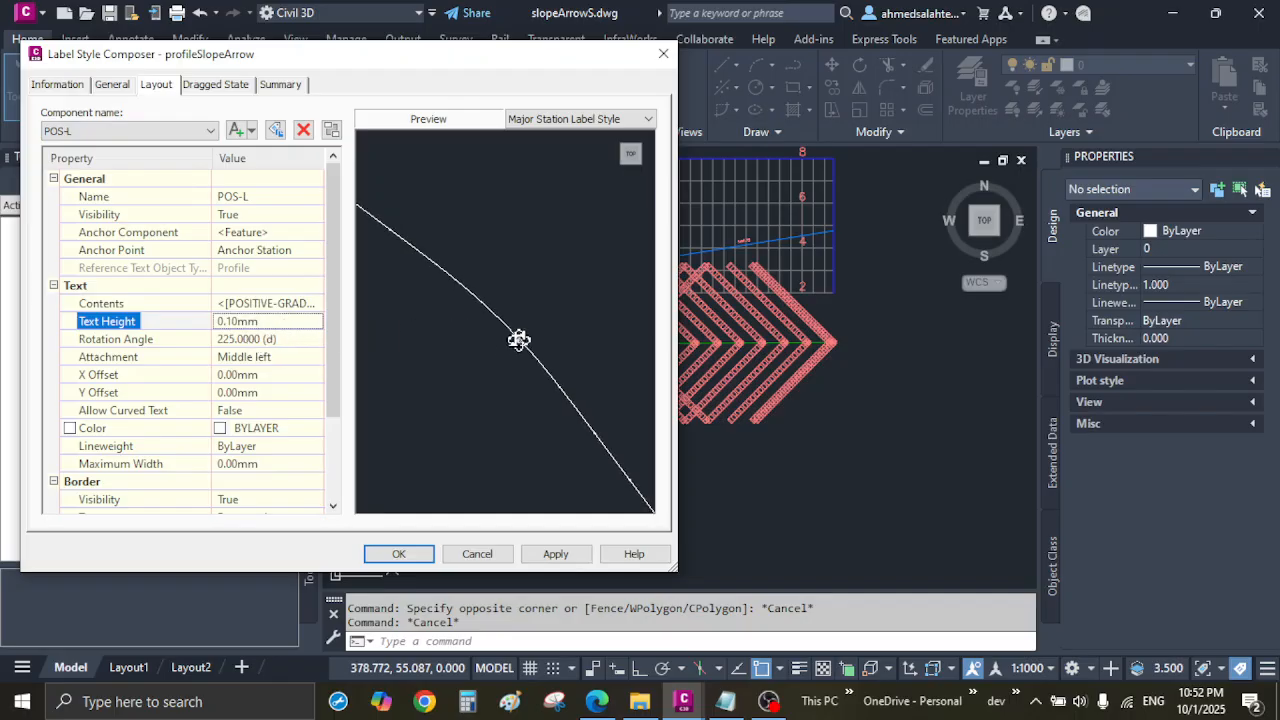
{"action": "middle_click_drag", "start_coordinate": [560, 434], "coordinate": [455, 320]}
{"action": "scroll", "coordinate": [497, 339], "scroll_direction": "up", "scroll_amount": 3}
{"action": "scroll", "coordinate": [450, 366], "scroll_direction": "up", "scroll_amount": 1}
{"action": "scroll", "coordinate": [500, 318], "scroll_direction": "up", "scroll_amount": 3}
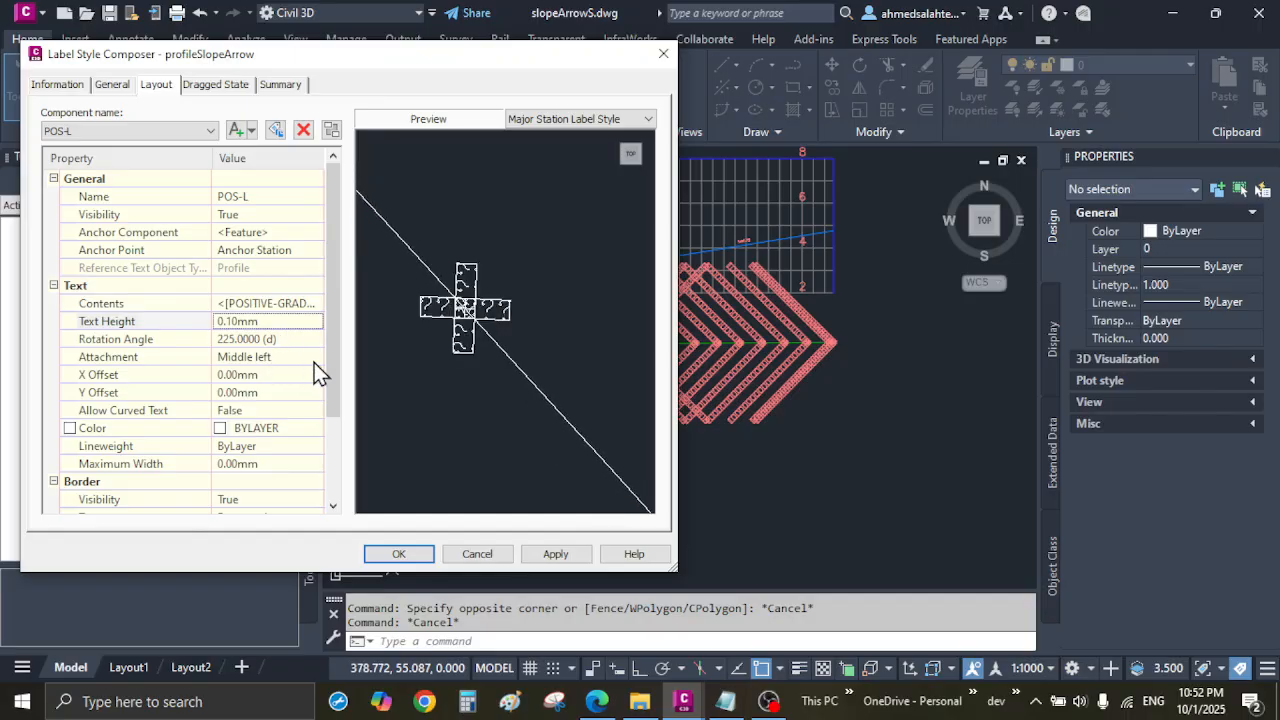
{"action": "left_click_drag", "start_coordinate": [334, 390], "coordinate": [322, 490]}
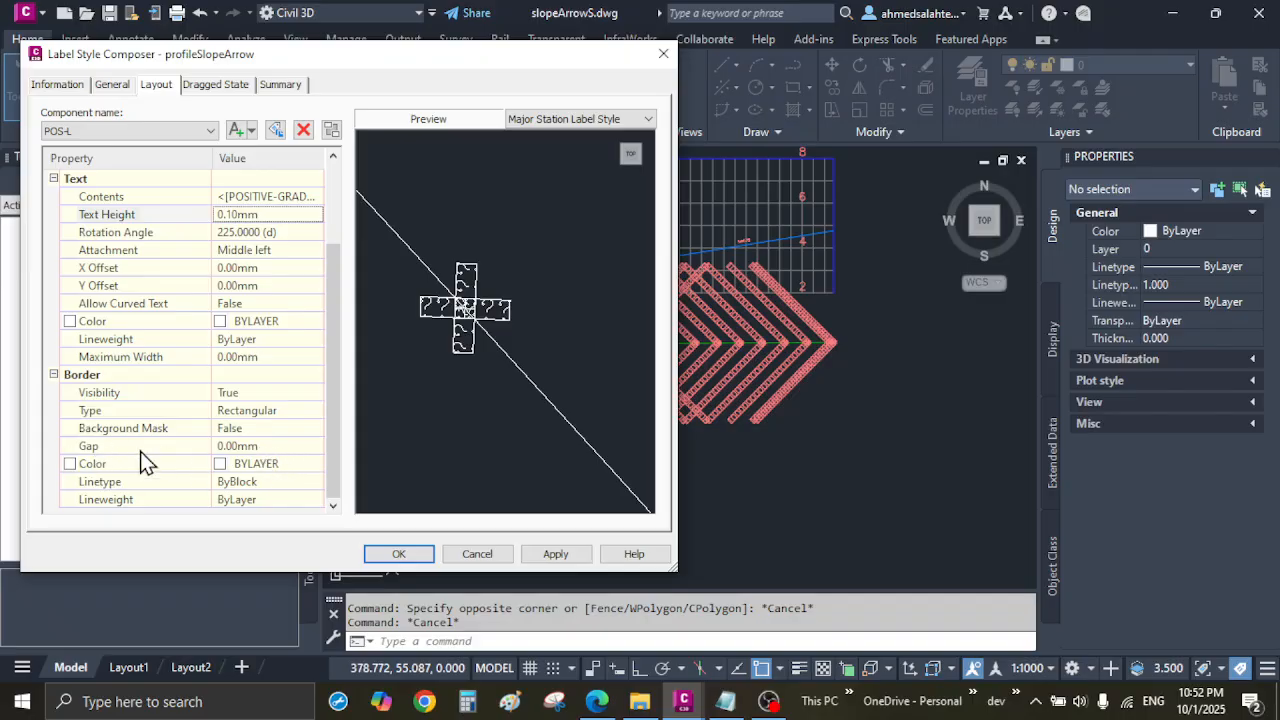
{"action": "left_click", "coordinate": [400, 558]}
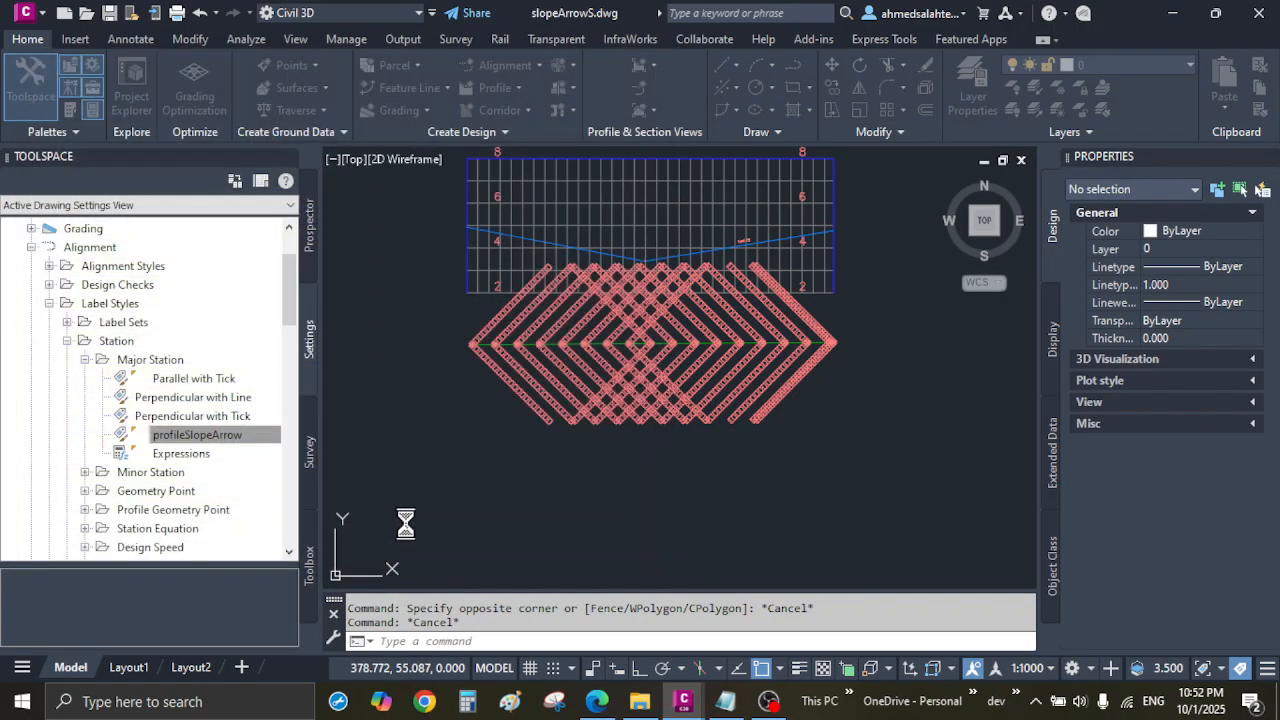
Raise the profile's middle vertex in the profile view above the 6 elevation line to test the slope arrows
{"action": "scroll", "coordinate": [665, 395], "scroll_direction": "up", "scroll_amount": 3}
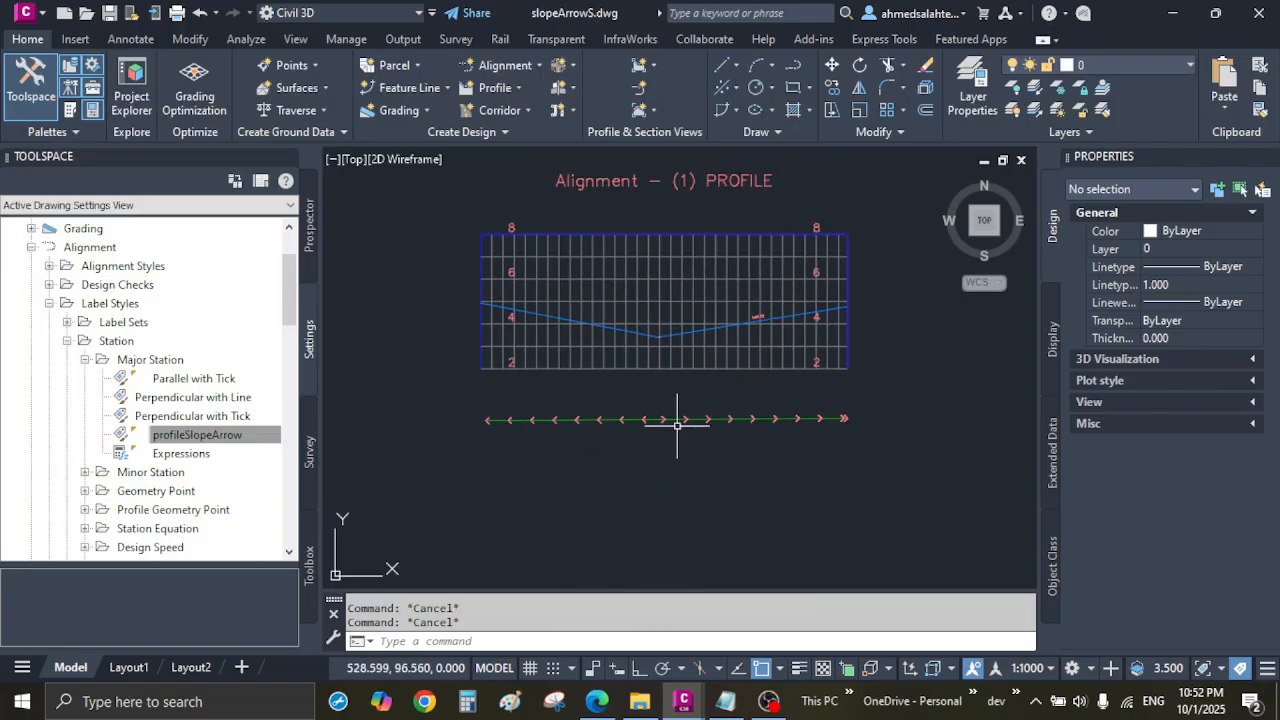
{"action": "scroll", "coordinate": [669, 440], "scroll_direction": "down", "scroll_amount": 1}
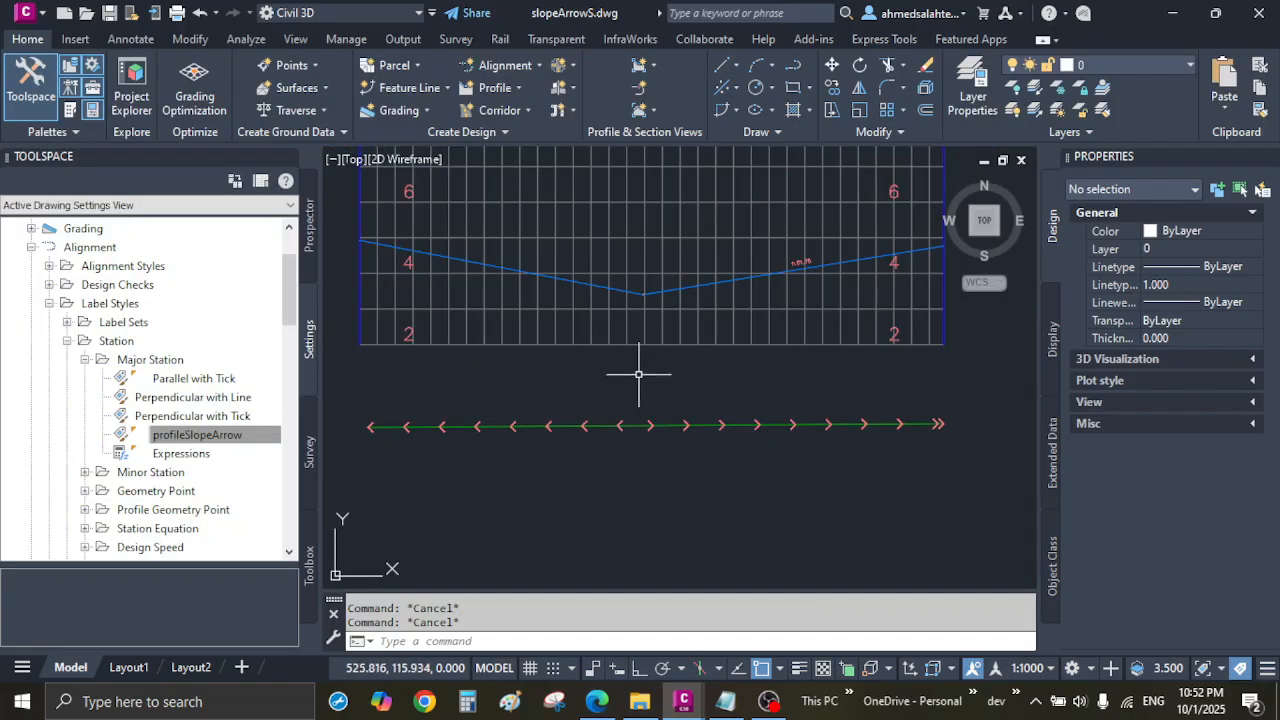
{"action": "left_click", "coordinate": [694, 287]}
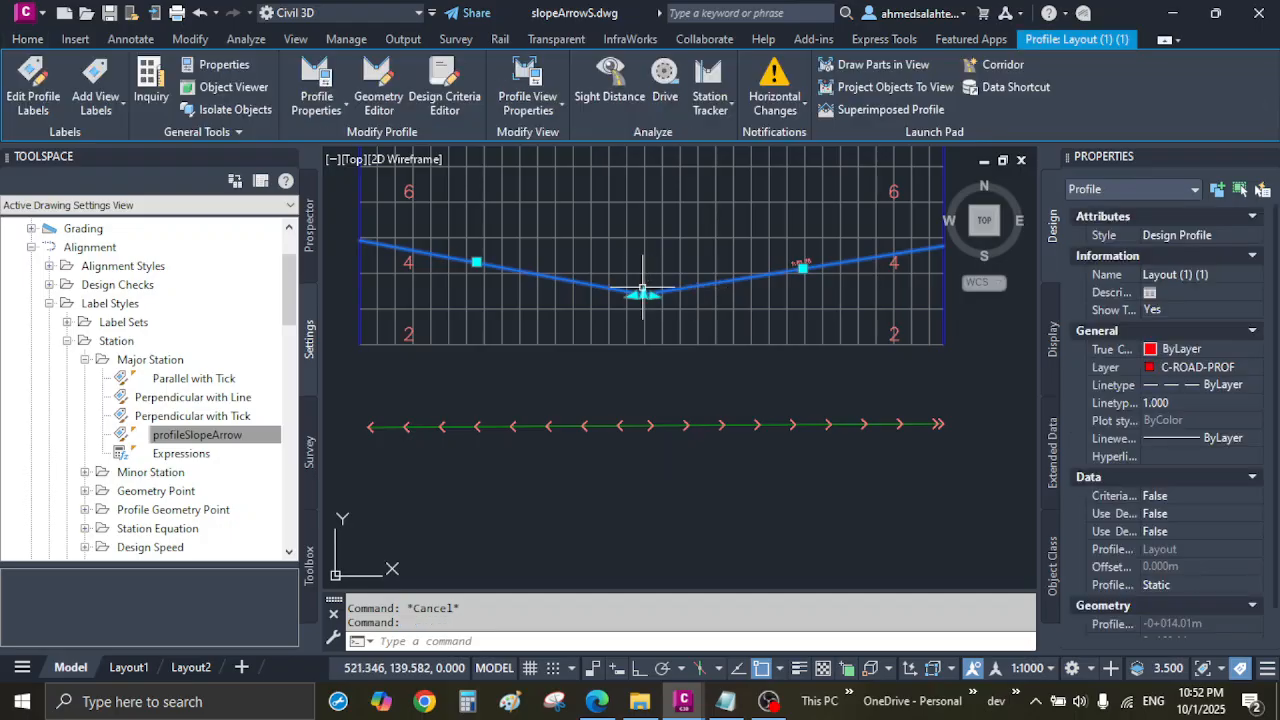
{"action": "left_click", "coordinate": [643, 292]}
{"action": "left_click", "coordinate": [643, 177]}
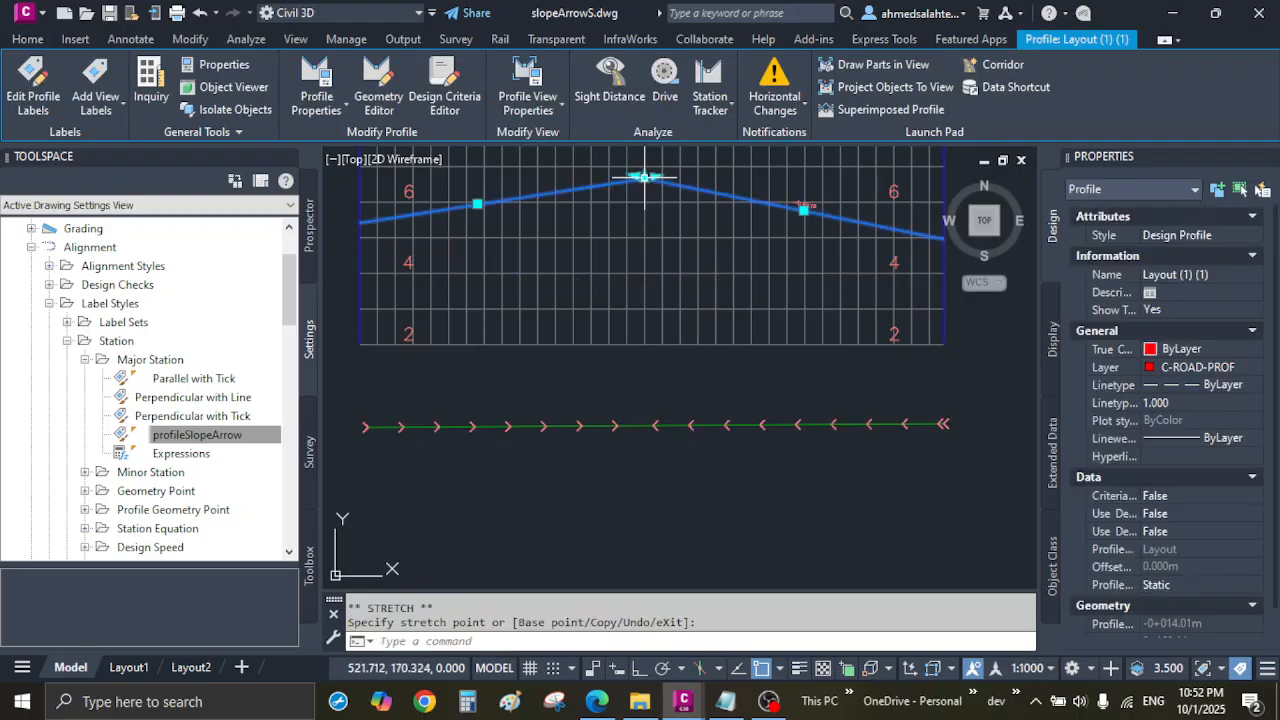
Lower the profile's middle vertex to about elevation 4 and clear the selection
{"action": "left_click", "coordinate": [643, 177]}
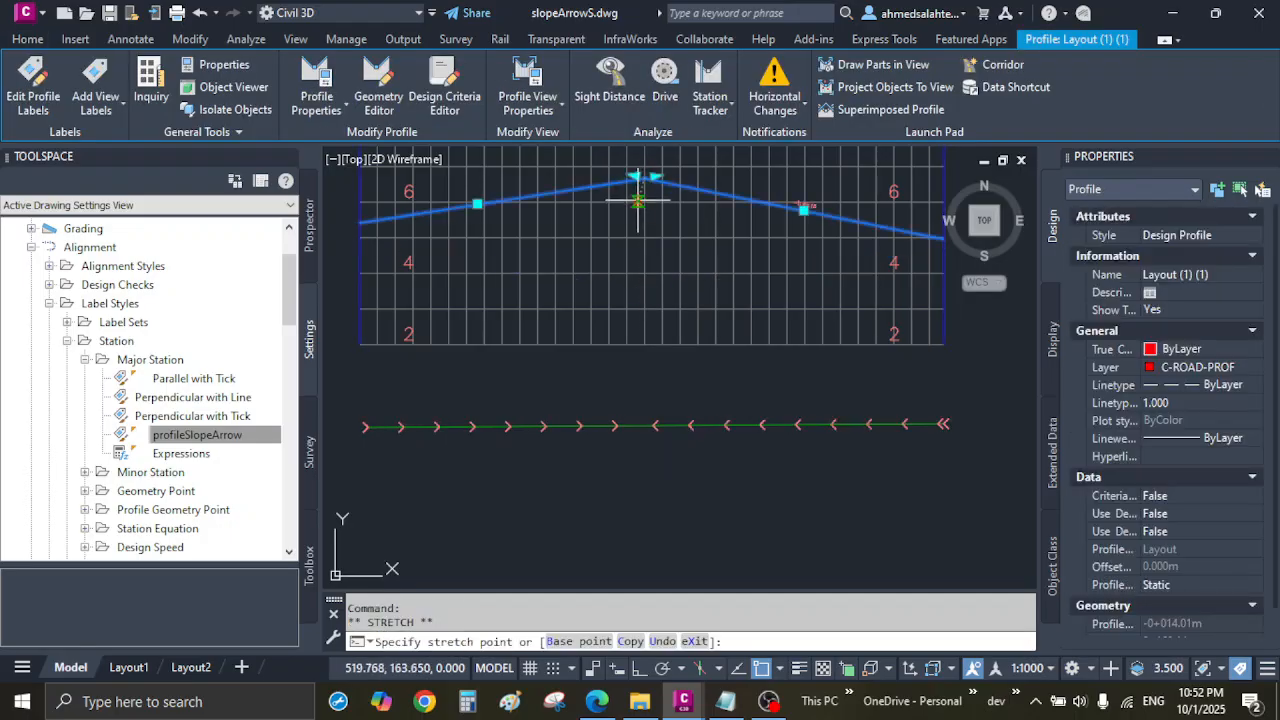
{"action": "left_click", "coordinate": [640, 272]}
{"action": "key", "text": "Escape"}
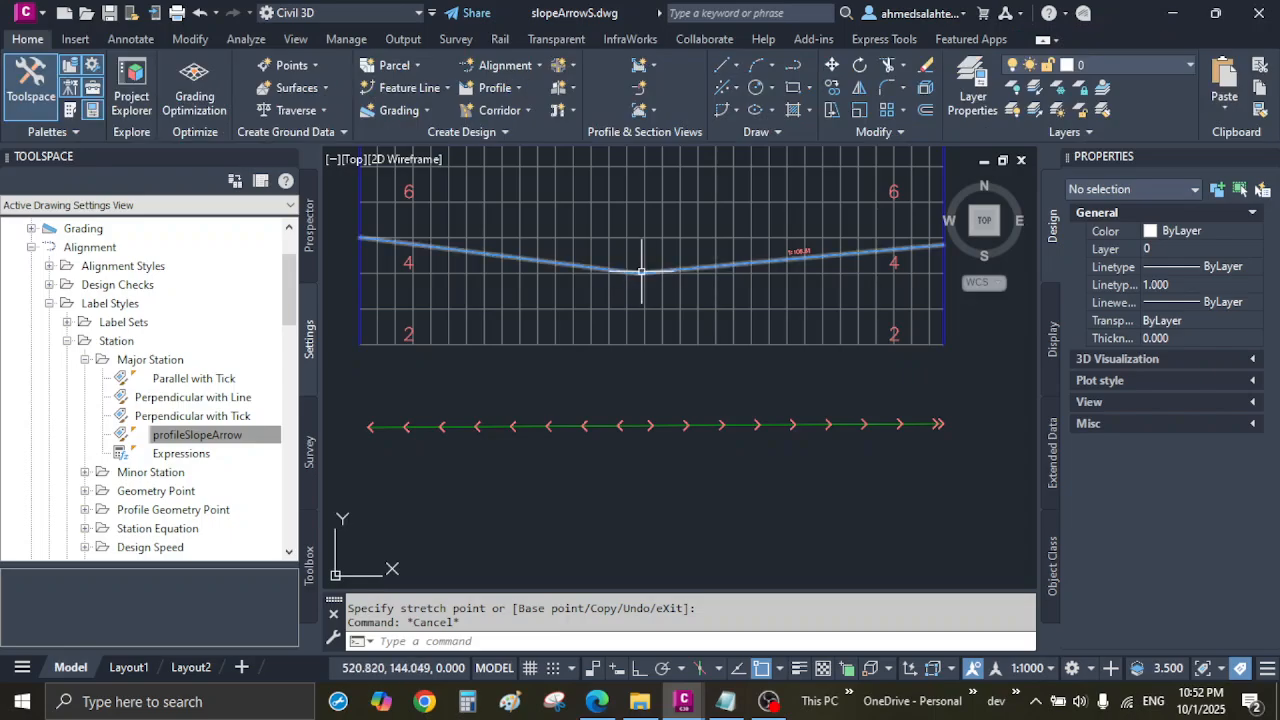
{"action": "left_click", "coordinate": [768, 702]}
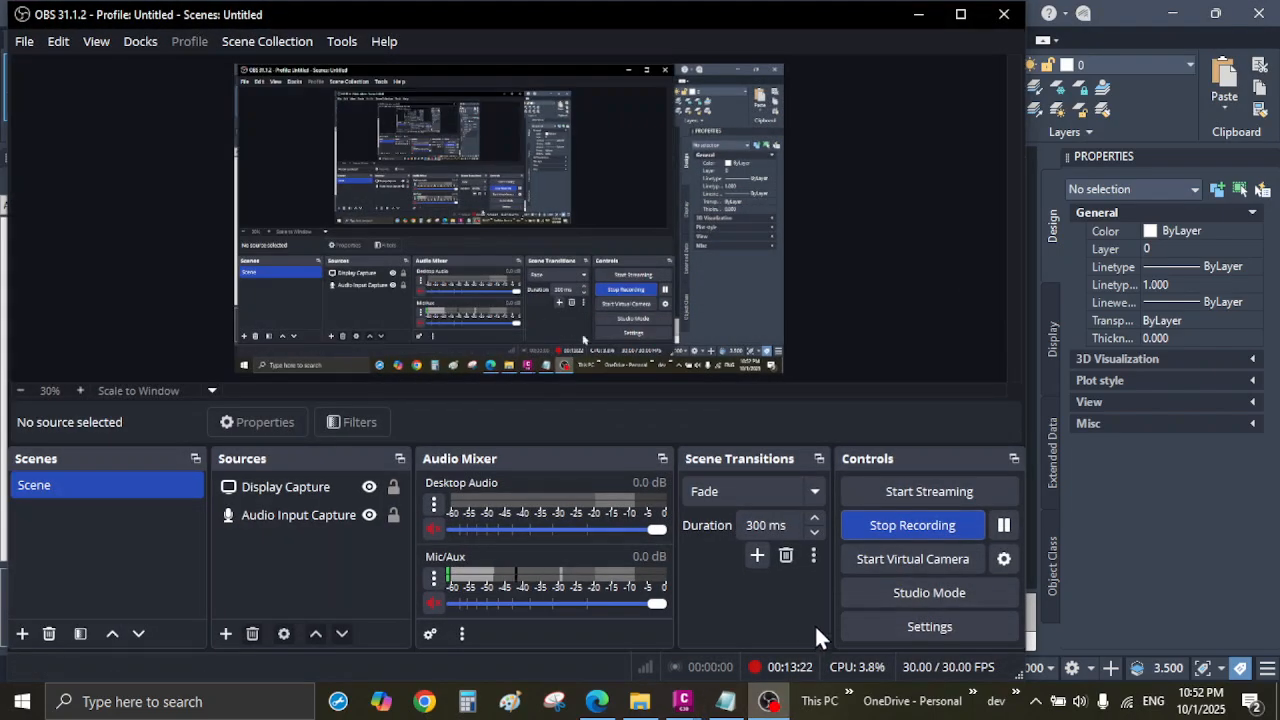